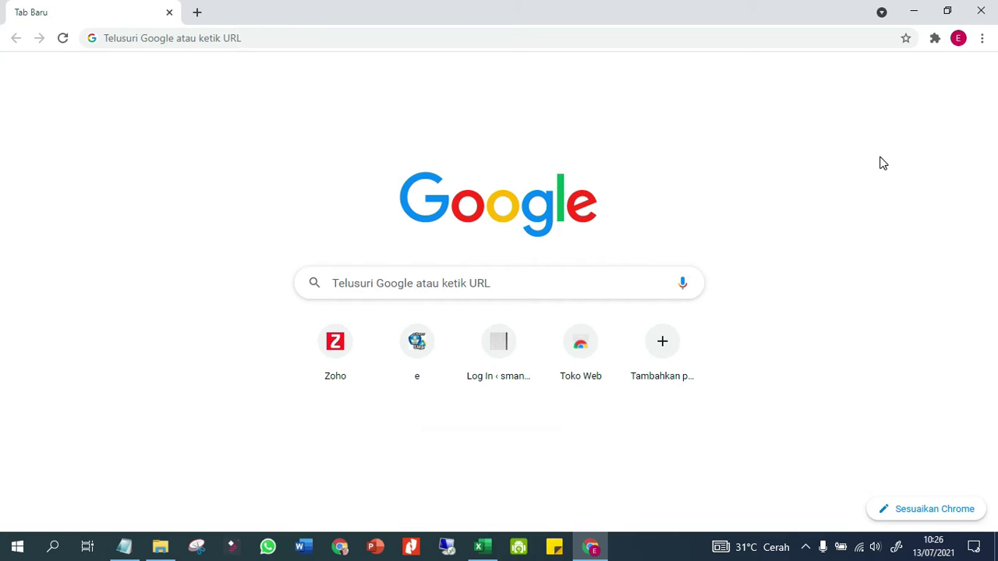
Load google.co.id in the current Chrome tab
{"action": "left_click", "coordinate": [372, 37]}
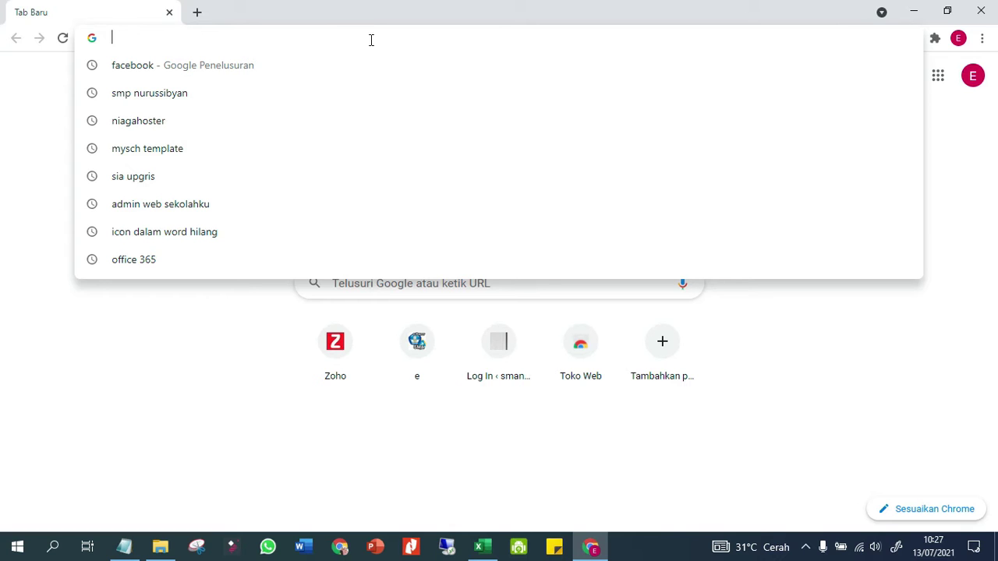
{"action": "type", "text": "goo"}
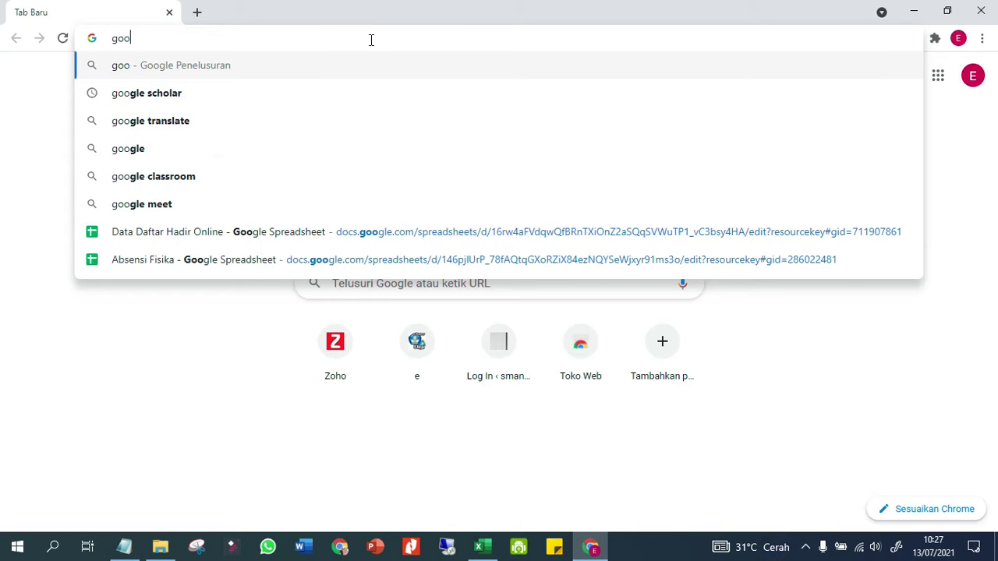
{"action": "type", "text": "gle"}
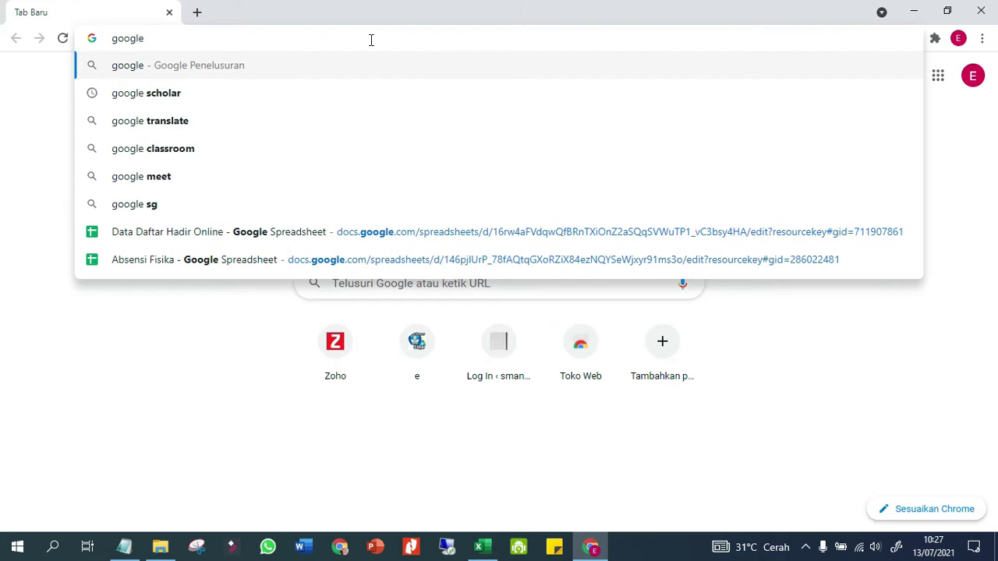
{"action": "type", "text": ".co.id"}
{"action": "key", "text": "Return"}
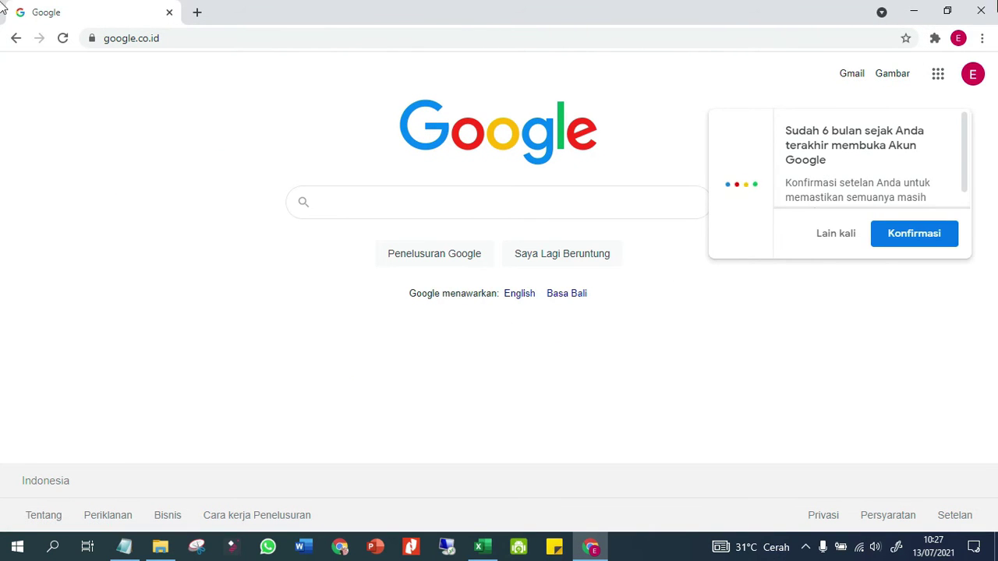
Close Chrome and relaunch it with the school account profile
{"action": "left_click", "coordinate": [981, 11]}
{"action": "left_click", "coordinate": [904, 9]}
{"action": "double_click", "coordinate": [954, 24]}
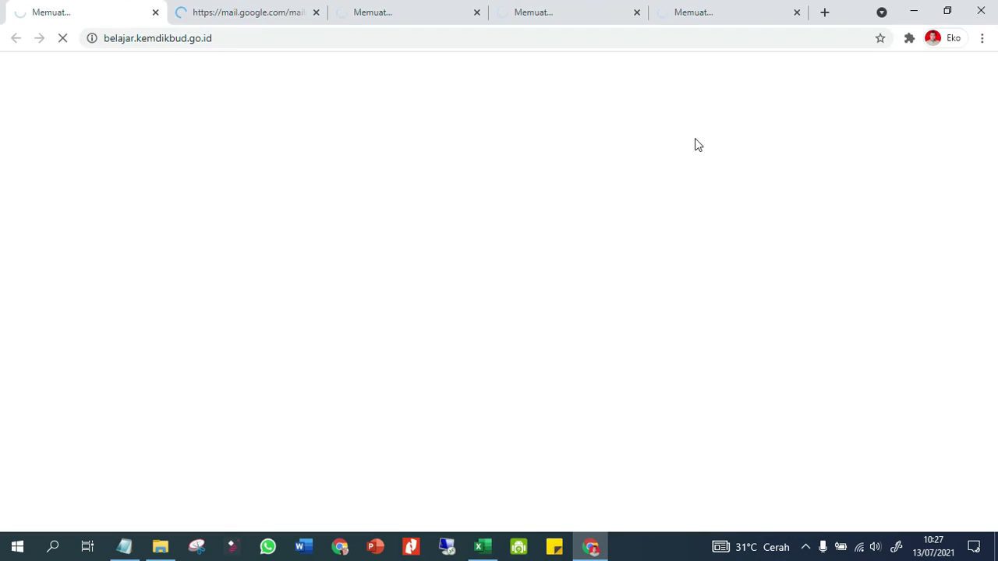
Close the Gmail, first startup and Classroom tabs, leaving Google Drive's My Drive in front
{"action": "left_click", "coordinate": [252, 21]}
{"action": "left_click", "coordinate": [313, 14]}
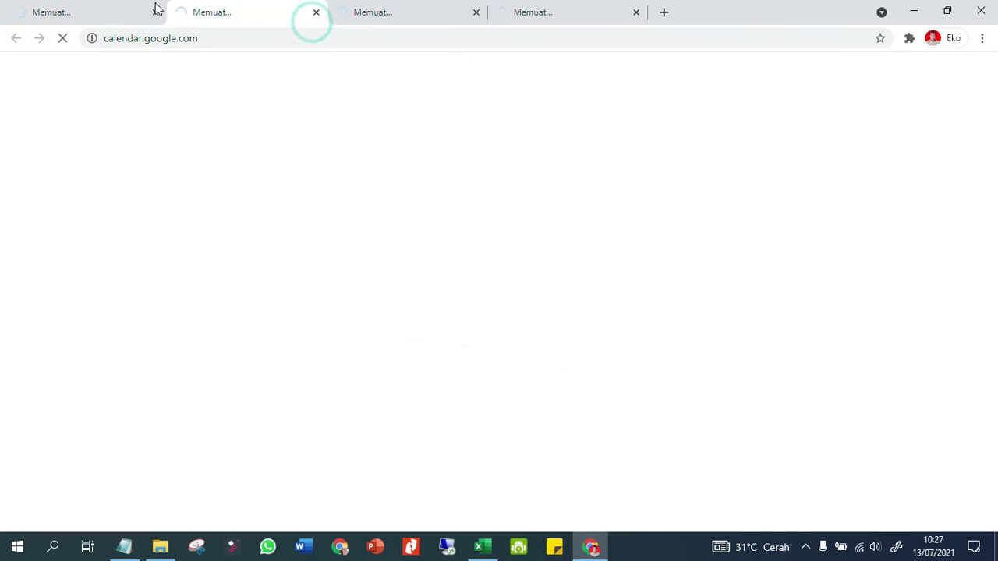
{"action": "left_click", "coordinate": [155, 11]}
{"action": "left_click", "coordinate": [208, 22]}
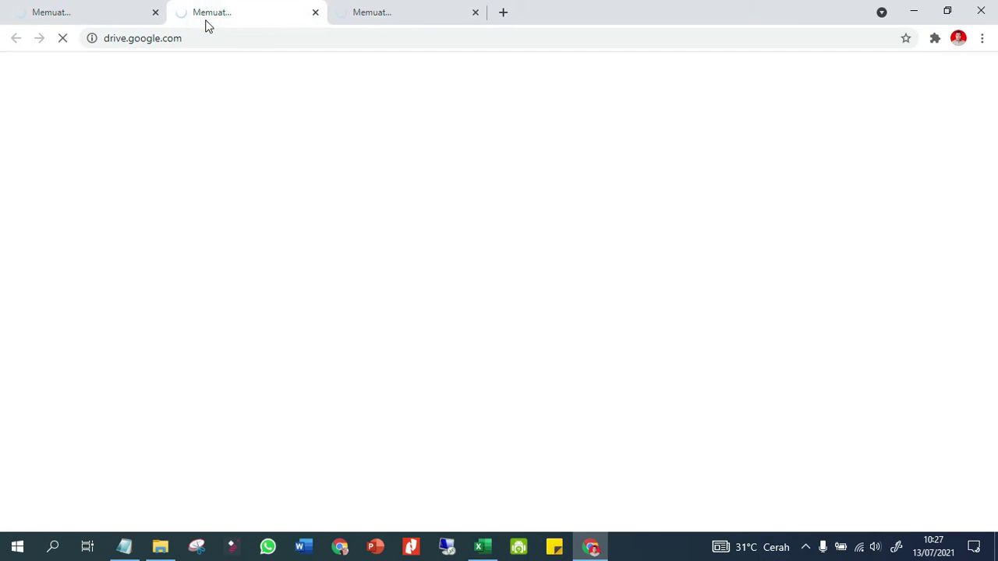
{"action": "left_click", "coordinate": [438, 12]}
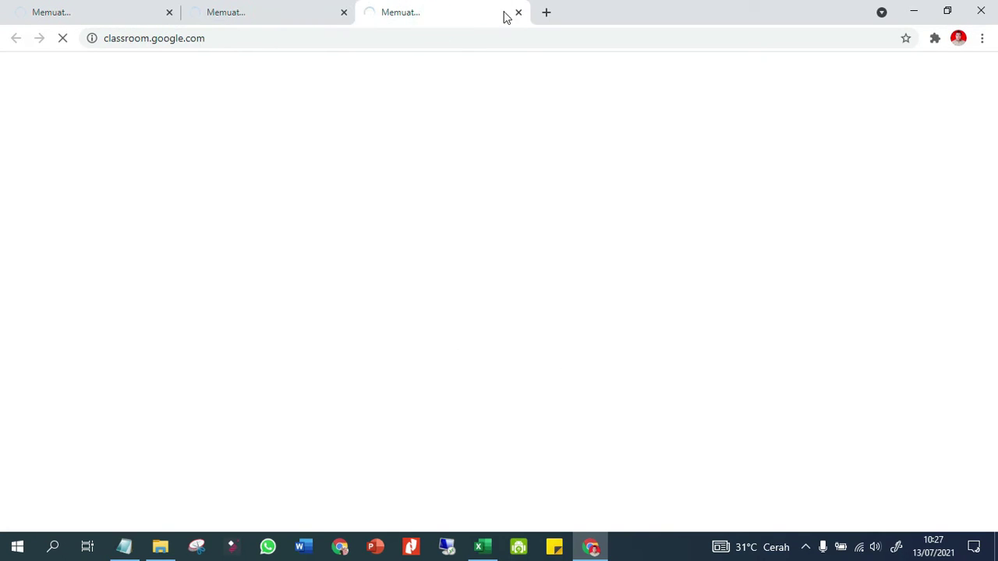
{"action": "left_click", "coordinate": [518, 13]}
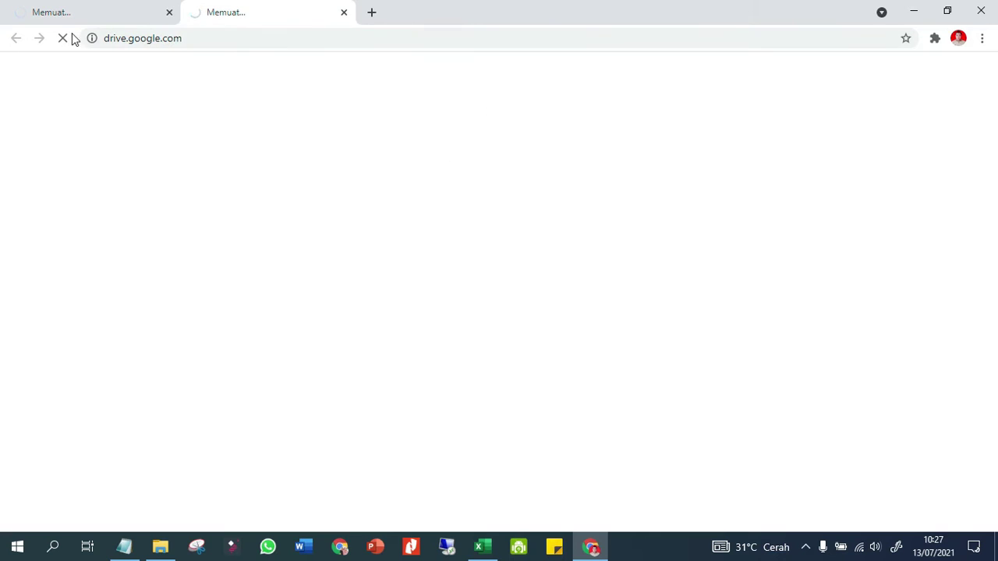
{"action": "left_click", "coordinate": [57, 11]}
{"action": "left_click", "coordinate": [215, 11]}
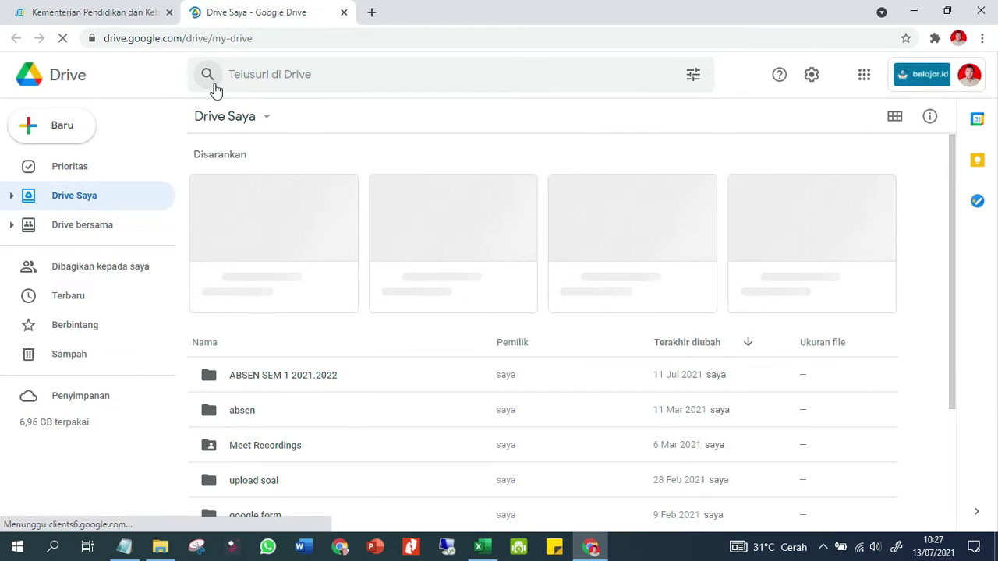
Go into ABSEN SEM 1 2021.2022, then FISIKA KELAS XI DAN XII, and open the Daftar Hadir Online Fisika form
{"action": "left_click", "coordinate": [254, 375]}
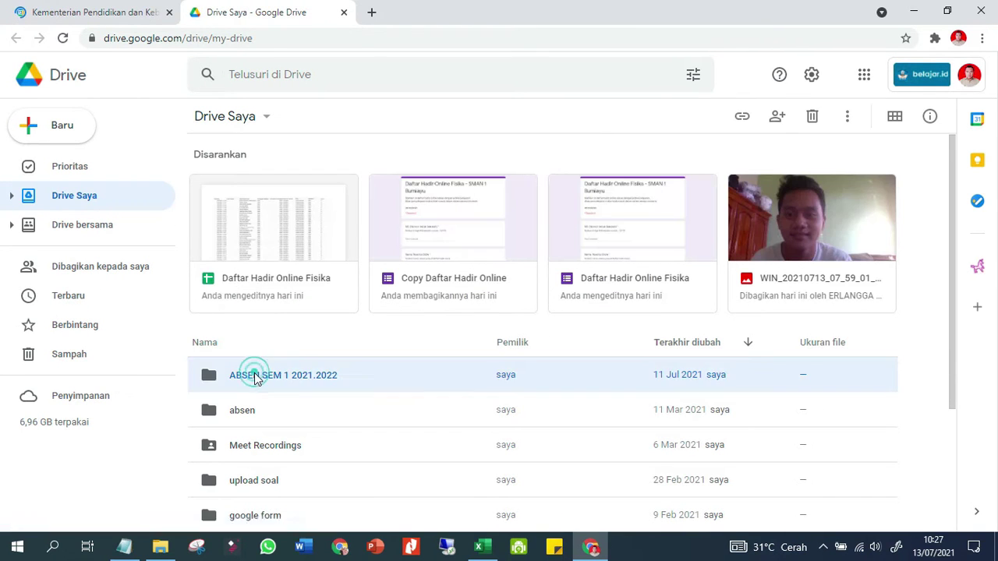
{"action": "double_click", "coordinate": [254, 375]}
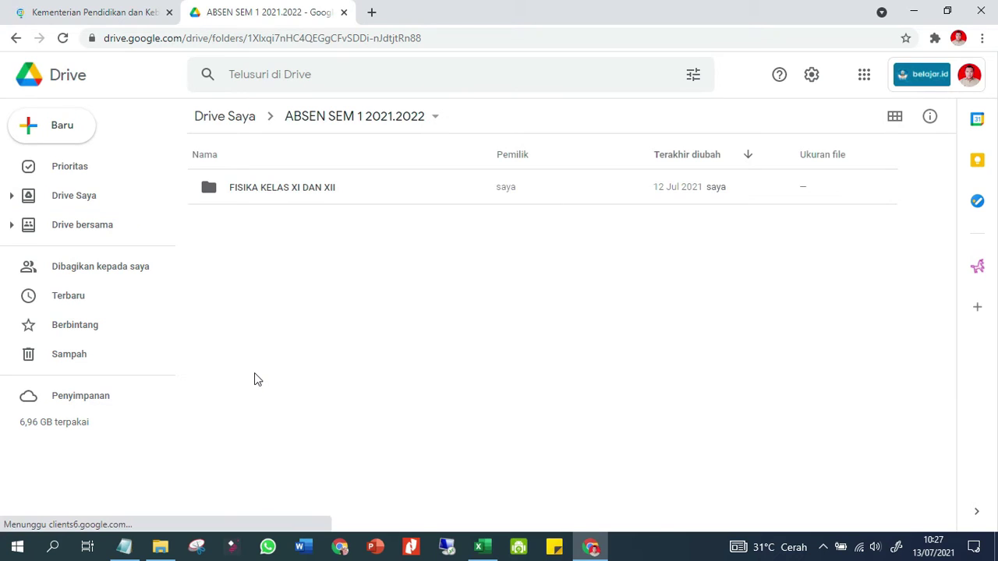
{"action": "double_click", "coordinate": [300, 194]}
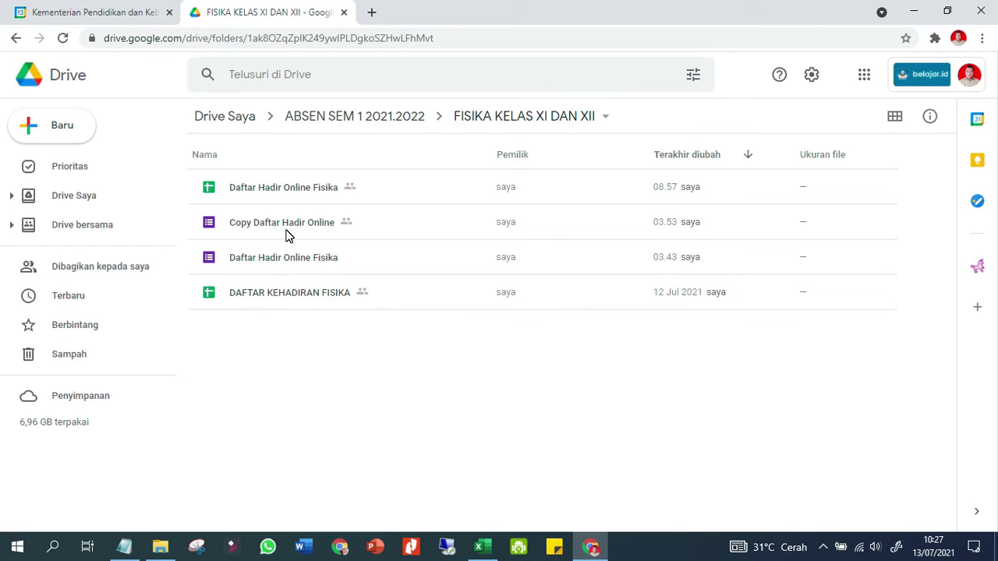
{"action": "double_click", "coordinate": [259, 259]}
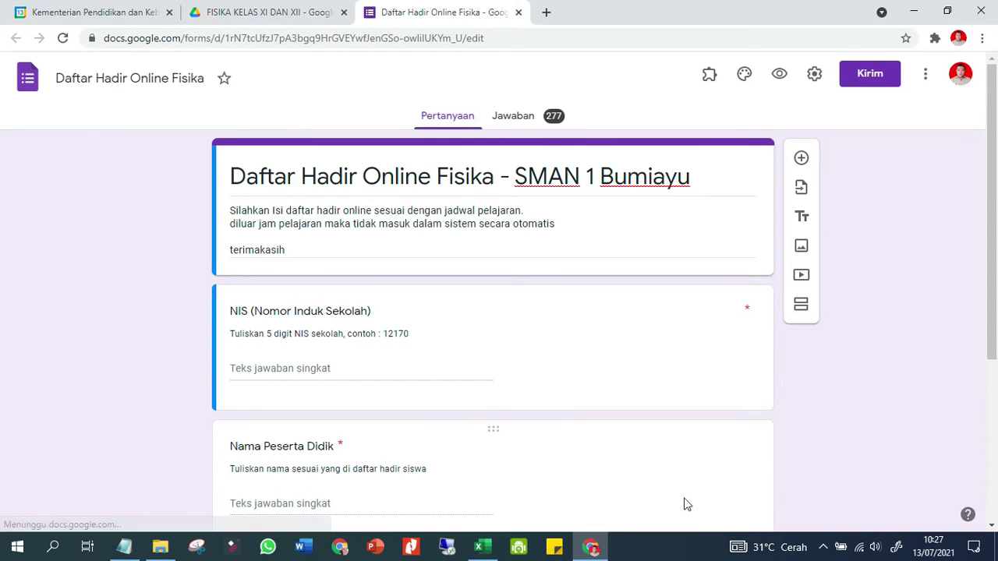
Show the Excel taskbar jump list of recently used workbooks
{"action": "left_click", "coordinate": [481, 552]}
{"action": "right_click", "coordinate": [481, 554]}
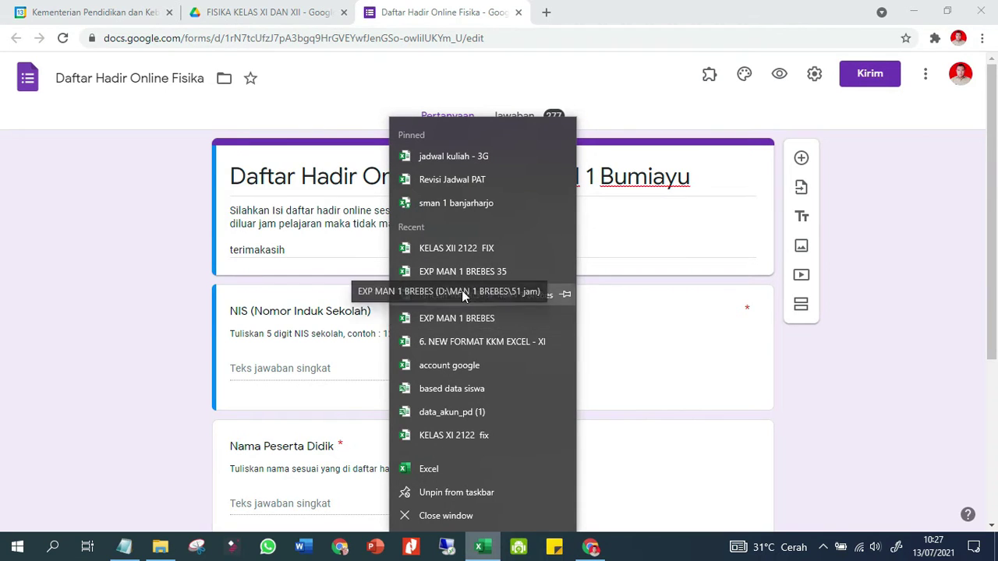
{"action": "left_click", "coordinate": [455, 436]}
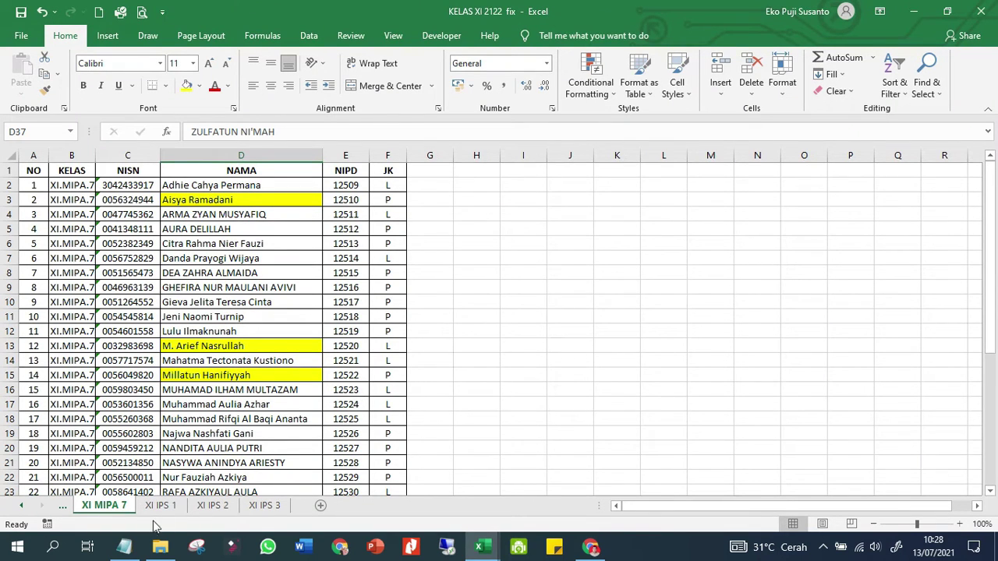
{"action": "left_click", "coordinate": [22, 505]}
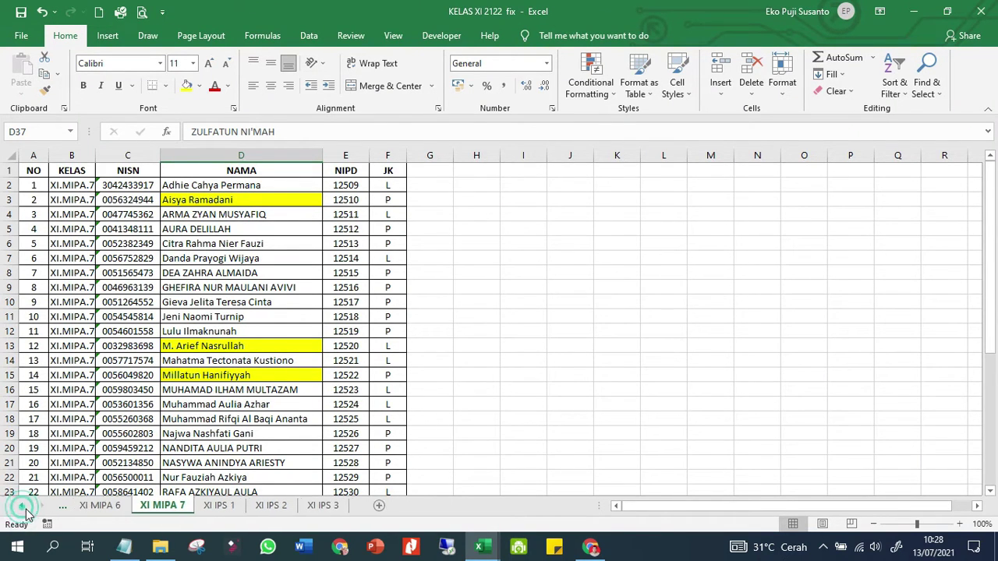
{"action": "left_click", "coordinate": [352, 341]}
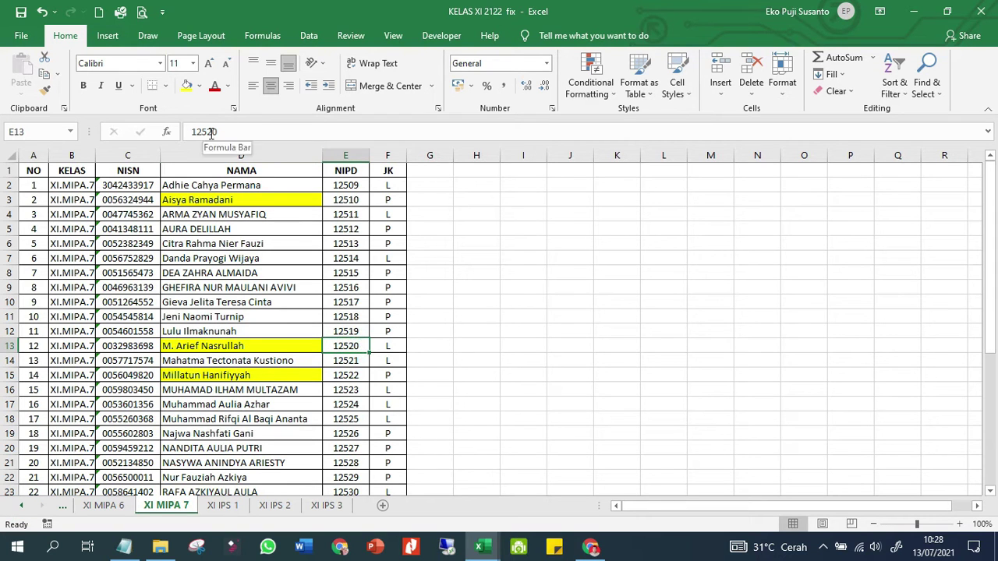
{"action": "left_click", "coordinate": [105, 506]}
{"action": "left_click", "coordinate": [351, 317]}
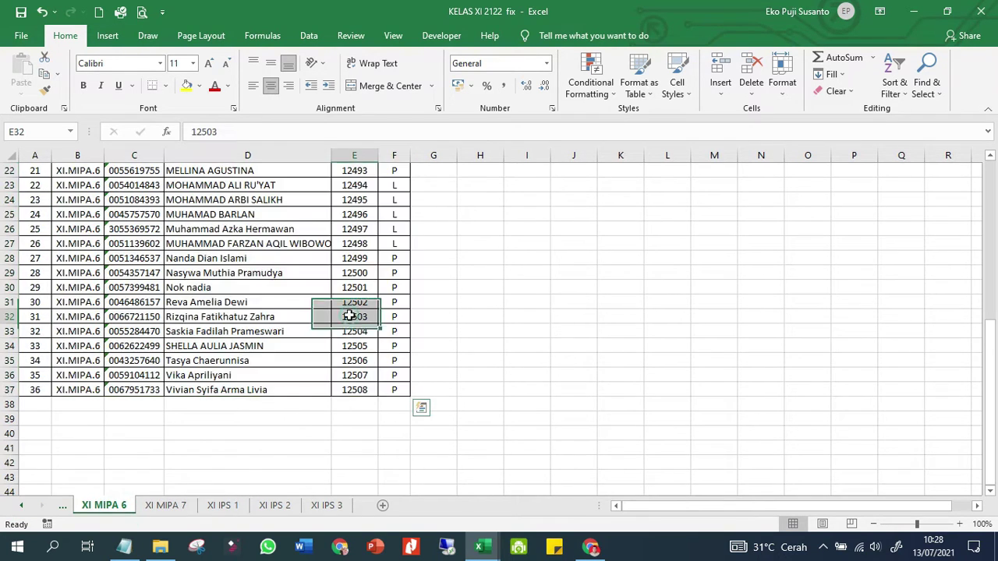
{"action": "scroll", "coordinate": [362, 227], "scroll_direction": "up", "scroll_amount": 3}
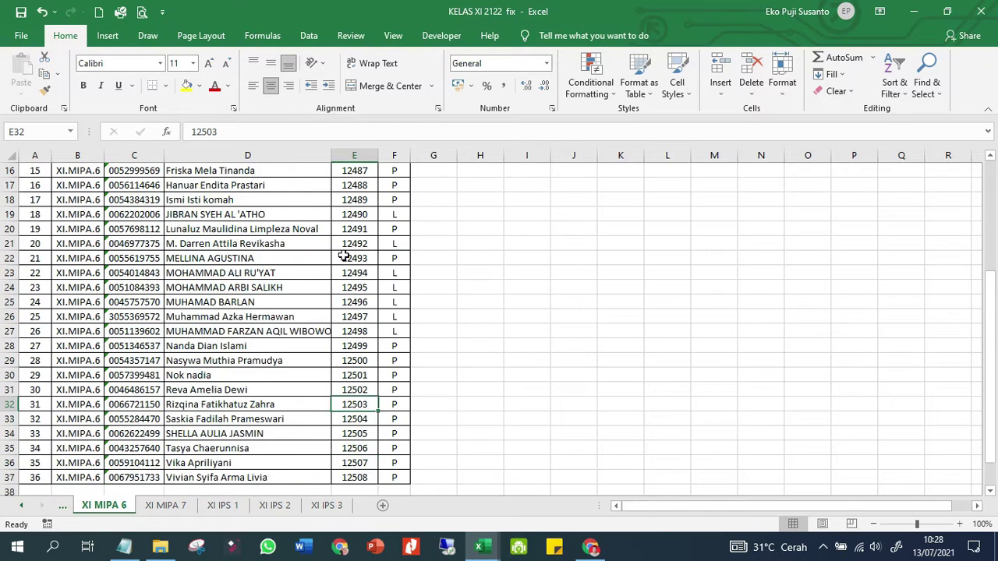
{"action": "scroll", "coordinate": [346, 252], "scroll_direction": "down", "scroll_amount": 6}
{"action": "left_click", "coordinate": [361, 214]}
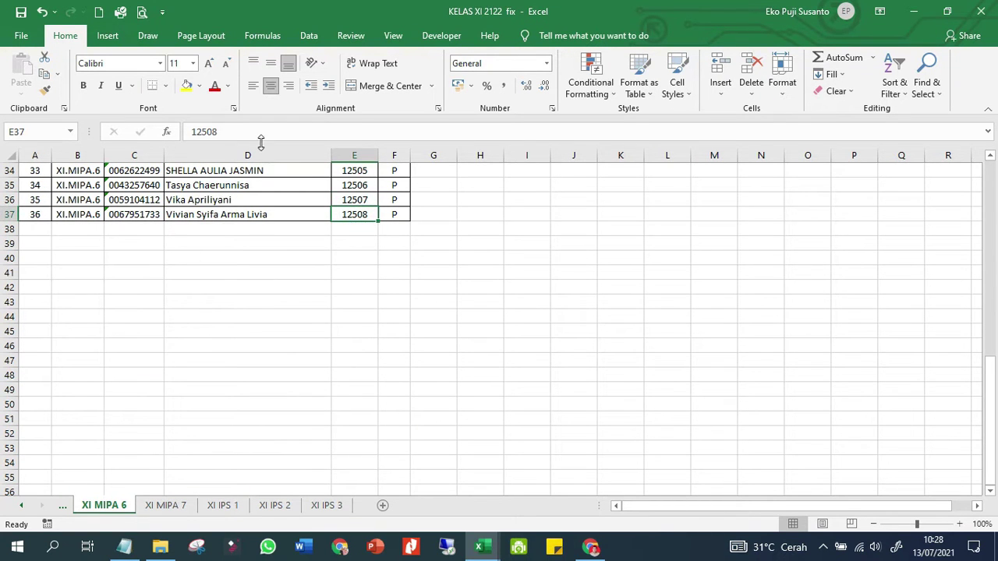
Copy 12508 from the formula bar and close the workbook without saving
{"action": "double_click", "coordinate": [211, 131]}
{"action": "right_click", "coordinate": [204, 131]}
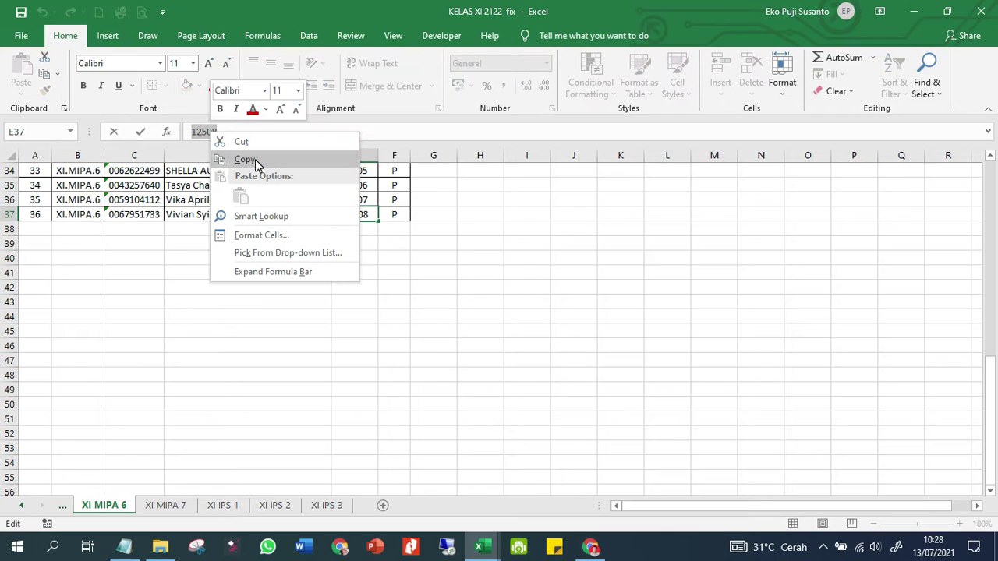
{"action": "left_click", "coordinate": [255, 159]}
{"action": "left_click", "coordinate": [981, 11]}
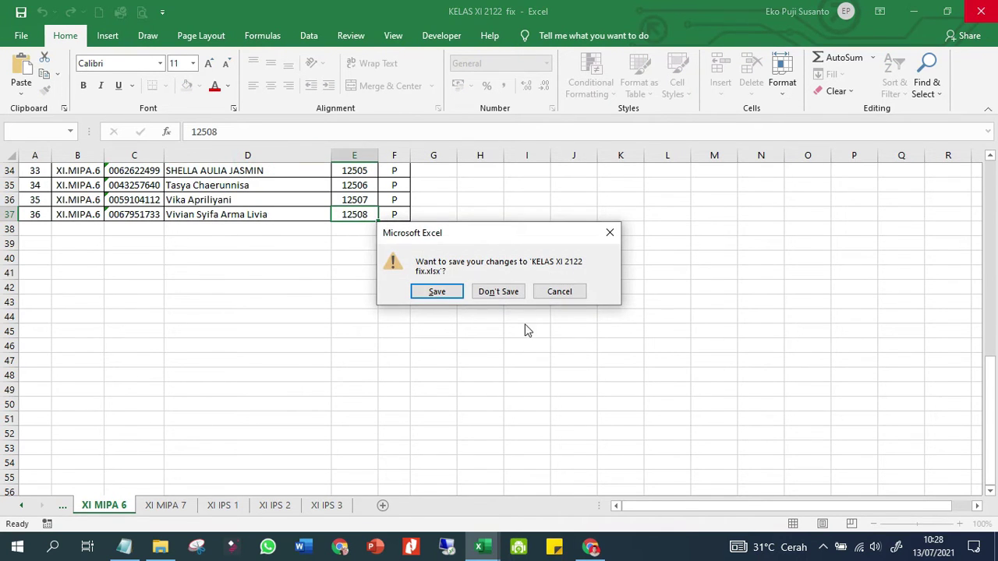
{"action": "left_click", "coordinate": [511, 293]}
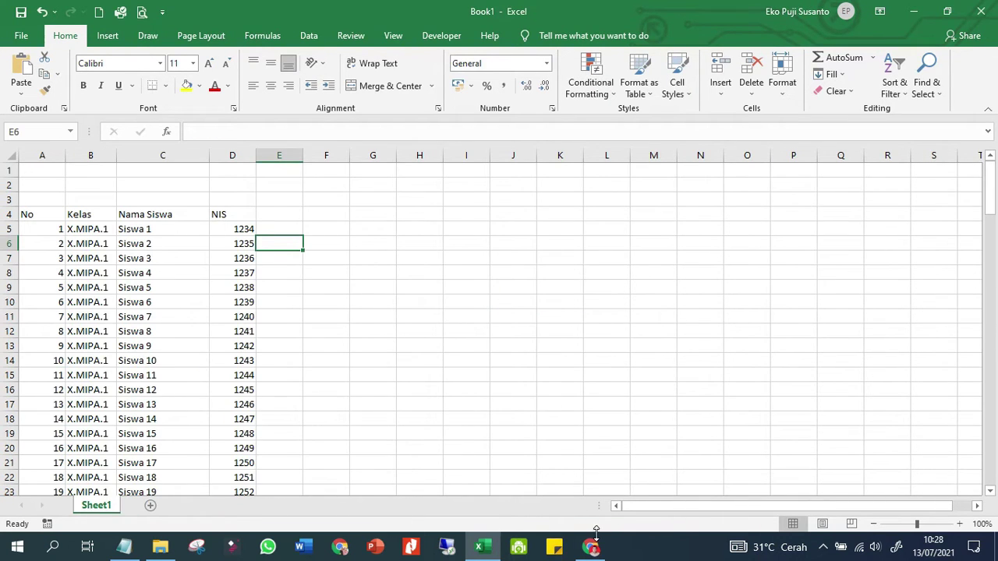
{"action": "left_click", "coordinate": [594, 546]}
Open the live preview of the attendance form from the editor
{"action": "right_click", "coordinate": [358, 372]}
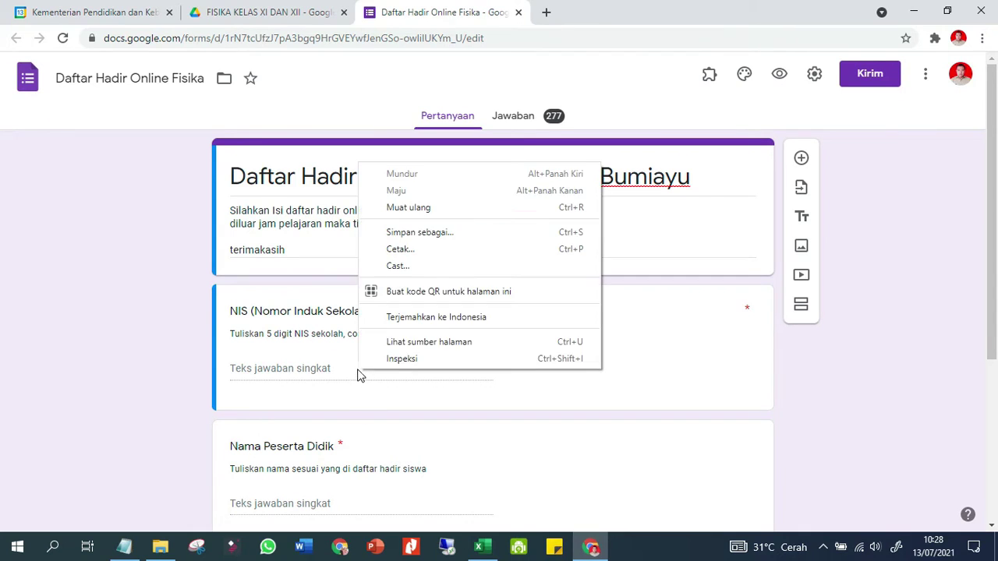
{"action": "right_click", "coordinate": [285, 376]}
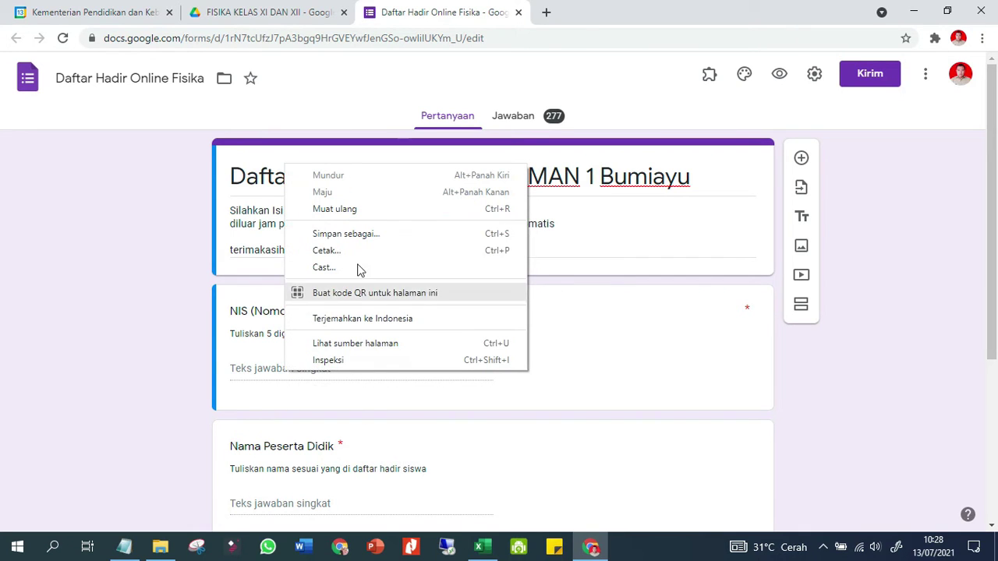
{"action": "left_click", "coordinate": [242, 387]}
{"action": "left_click", "coordinate": [245, 398]}
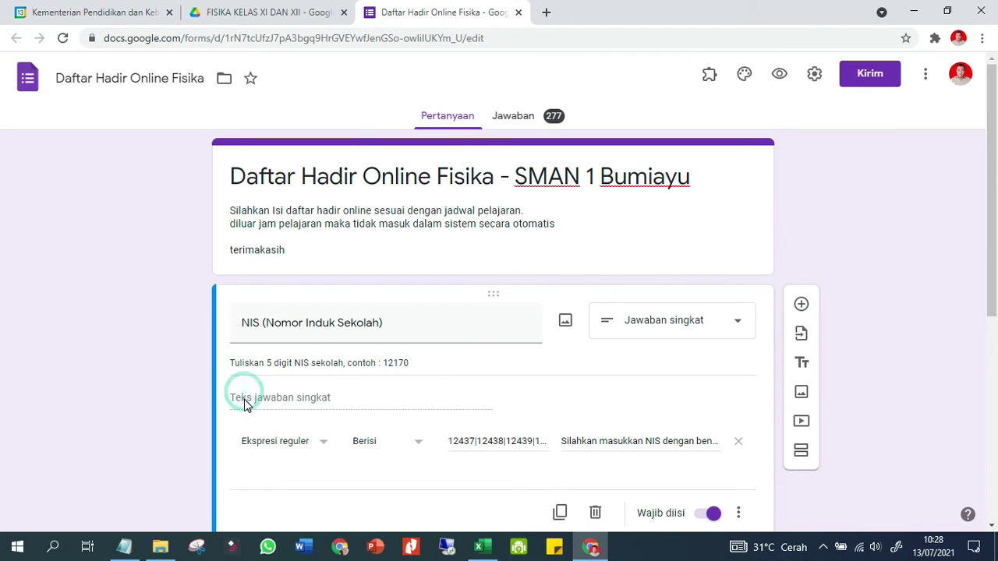
{"action": "left_click", "coordinate": [779, 73]}
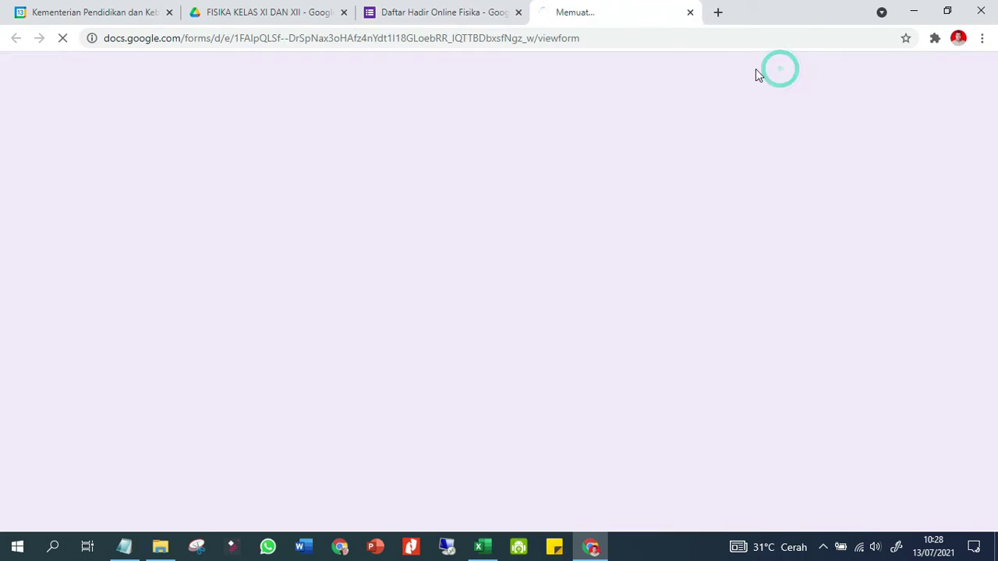
Submit a test response with NIS 12508, a student name and Hadir attendance
{"action": "left_click", "coordinate": [300, 336]}
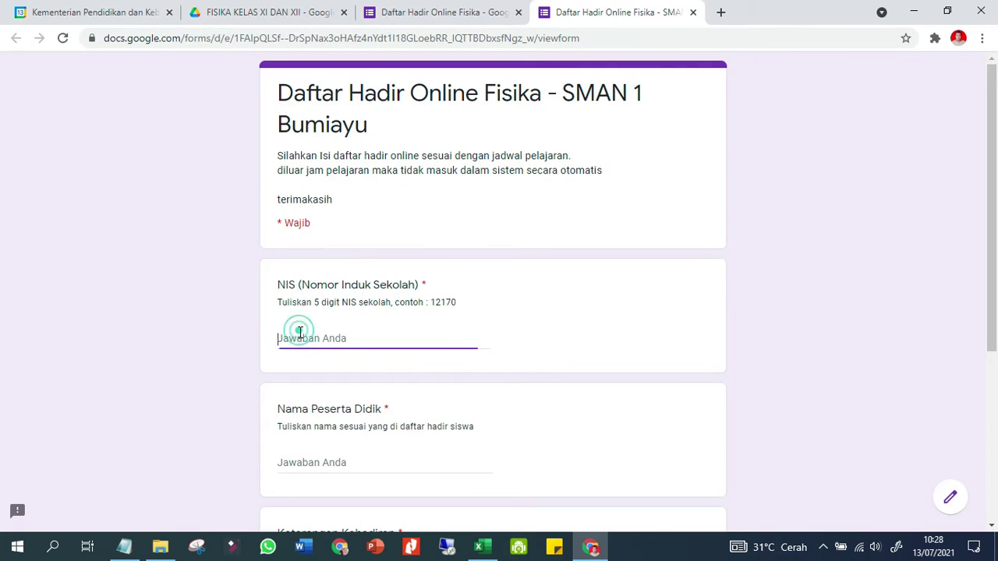
{"action": "left_click", "coordinate": [315, 459]}
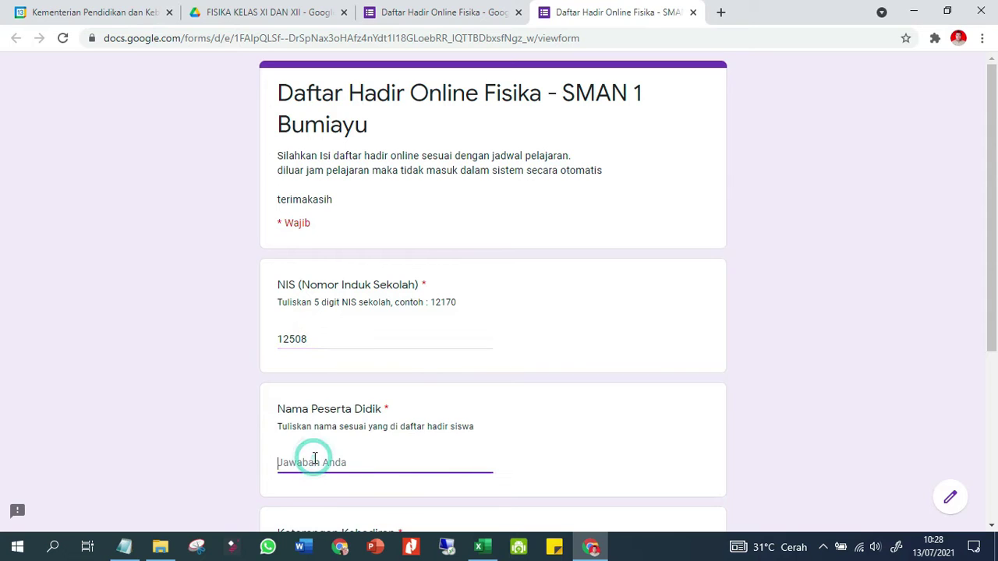
{"action": "type", "text": "yuniar"}
{"action": "scroll", "coordinate": [315, 459], "scroll_direction": "down", "scroll_amount": 2}
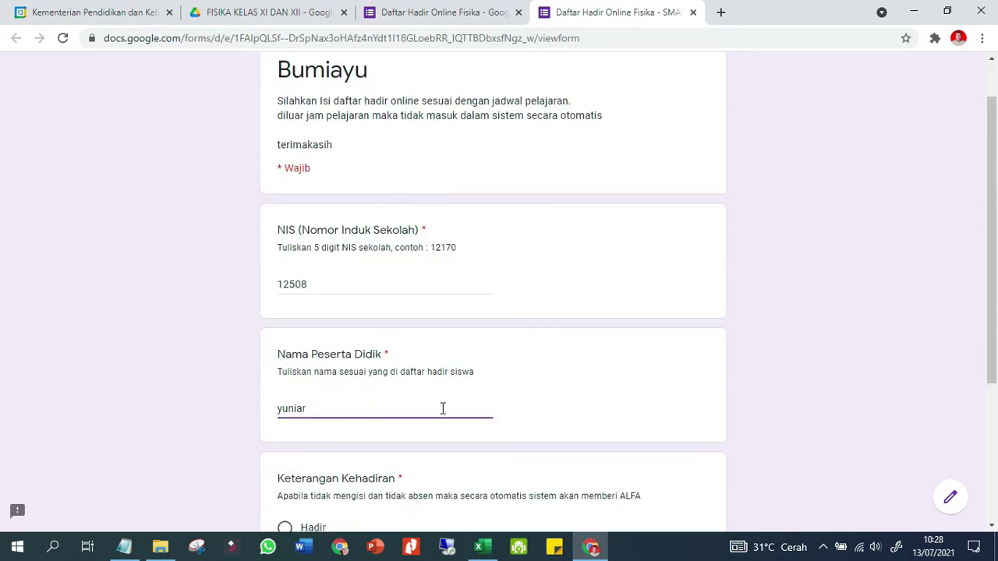
{"action": "left_click", "coordinate": [284, 441]}
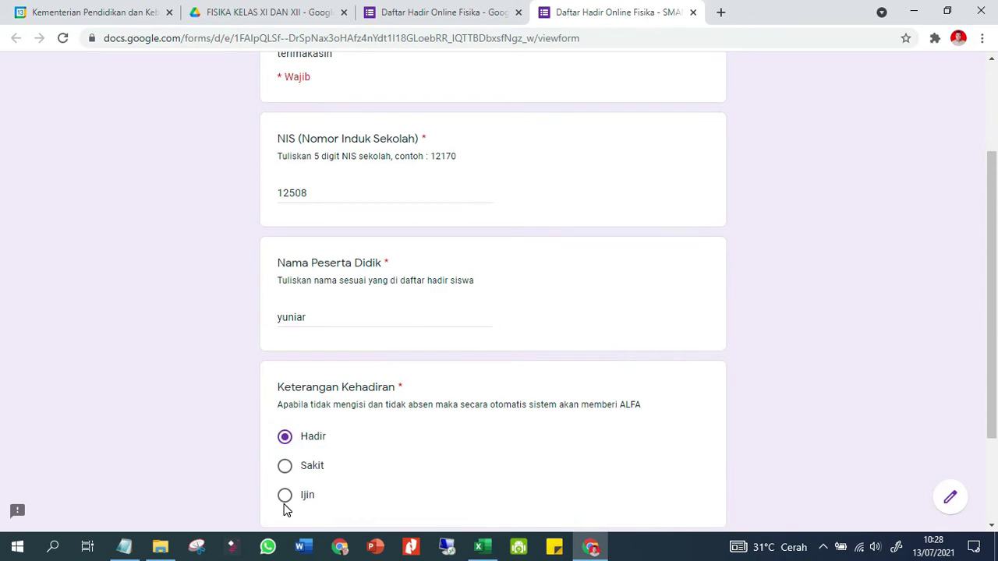
{"action": "scroll", "coordinate": [335, 476], "scroll_direction": "down", "scroll_amount": 2}
{"action": "left_click", "coordinate": [267, 423]}
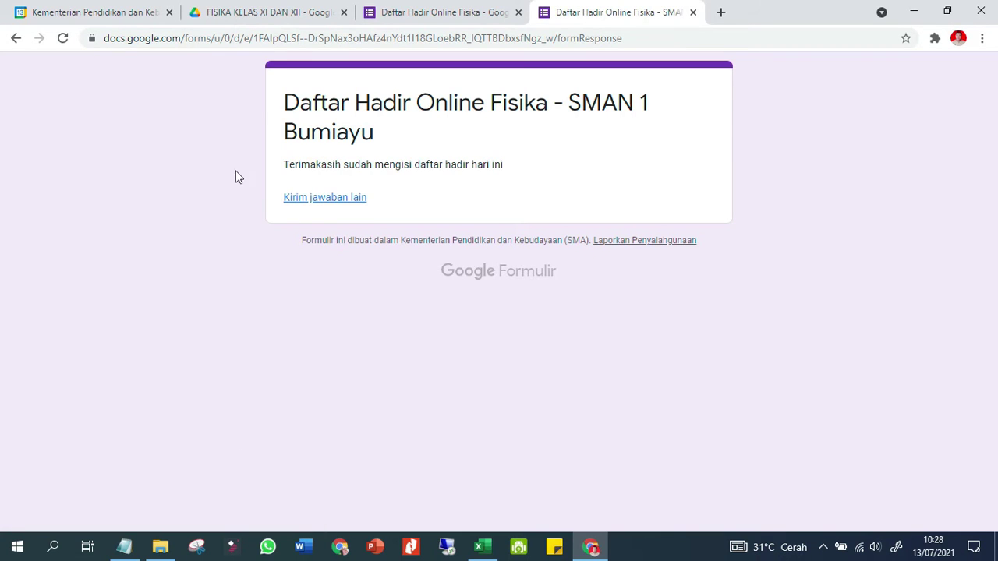
{"action": "left_click", "coordinate": [310, 14]}
{"action": "left_click", "coordinate": [286, 343]}
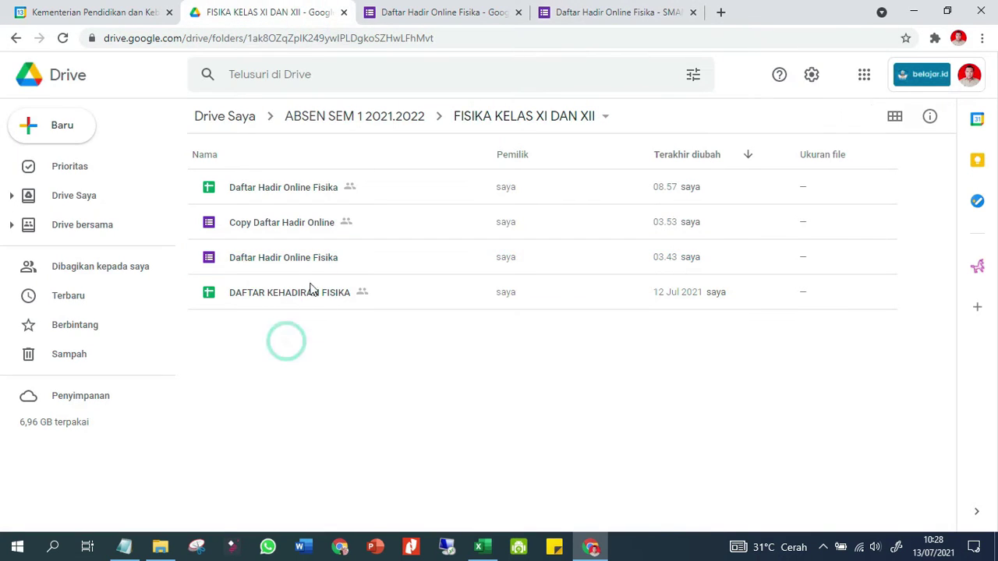
{"action": "double_click", "coordinate": [310, 190]}
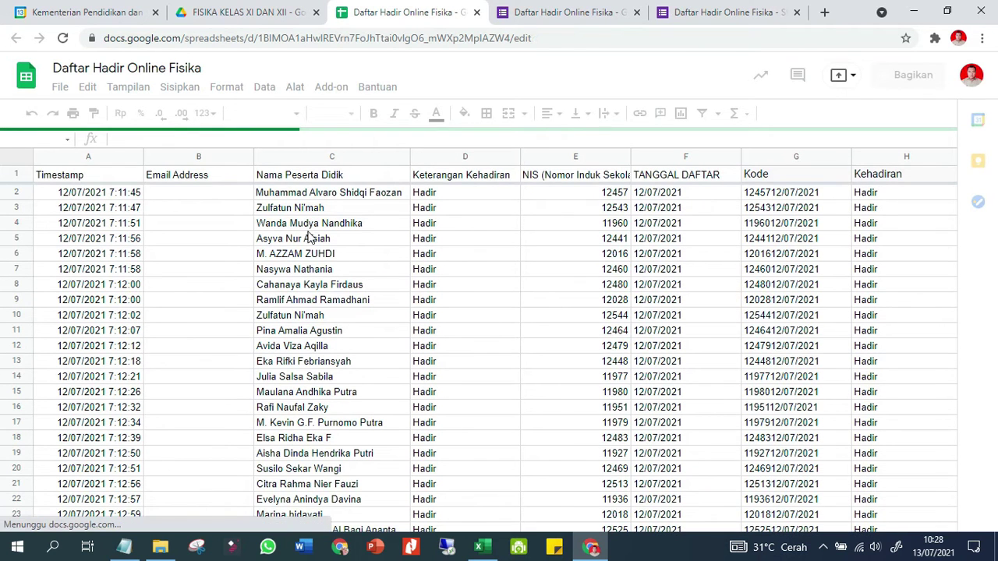
{"action": "scroll", "coordinate": [310, 257], "scroll_direction": "down", "scroll_amount": 2}
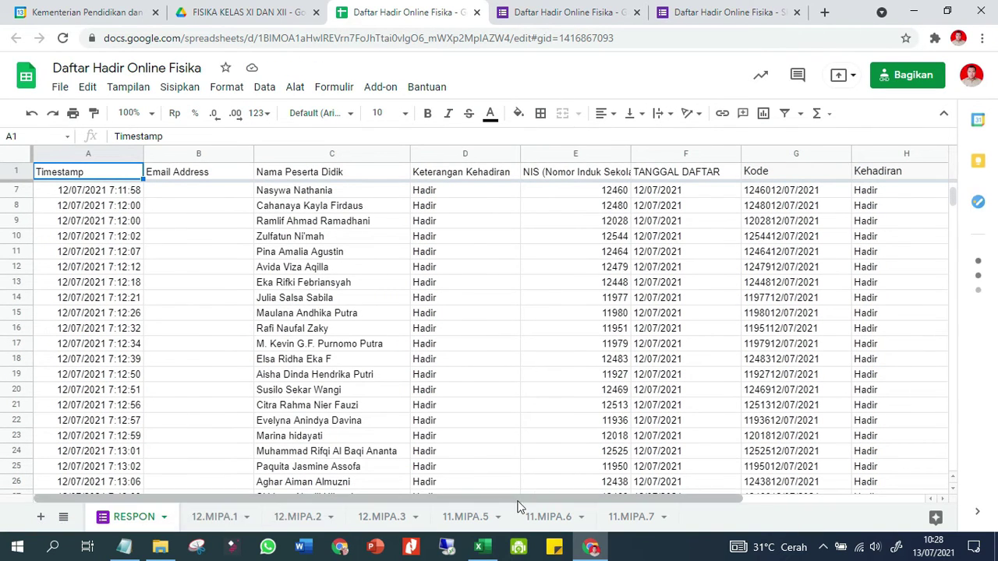
{"action": "left_click", "coordinate": [533, 521]}
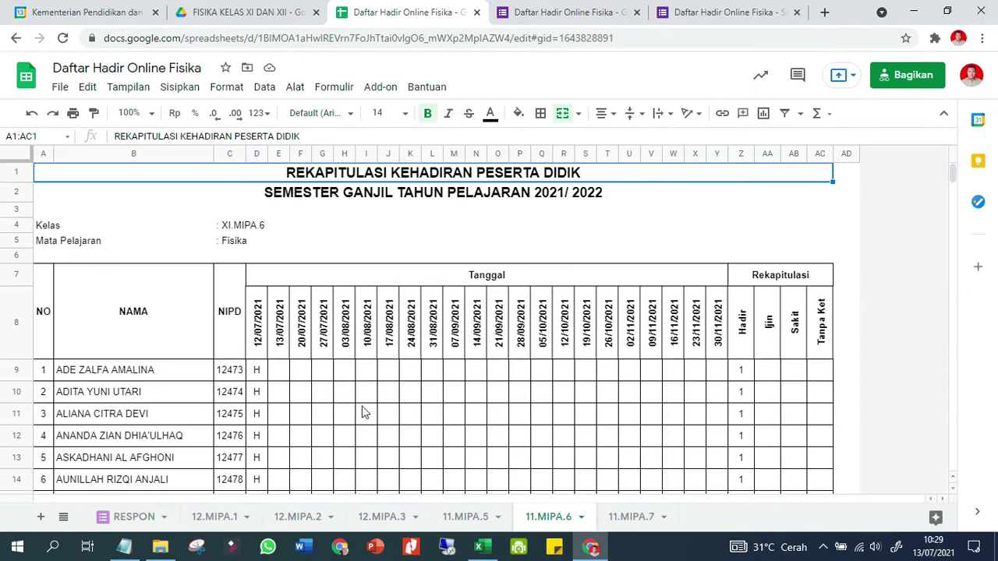
{"action": "scroll", "coordinate": [148, 405], "scroll_direction": "down", "scroll_amount": 10}
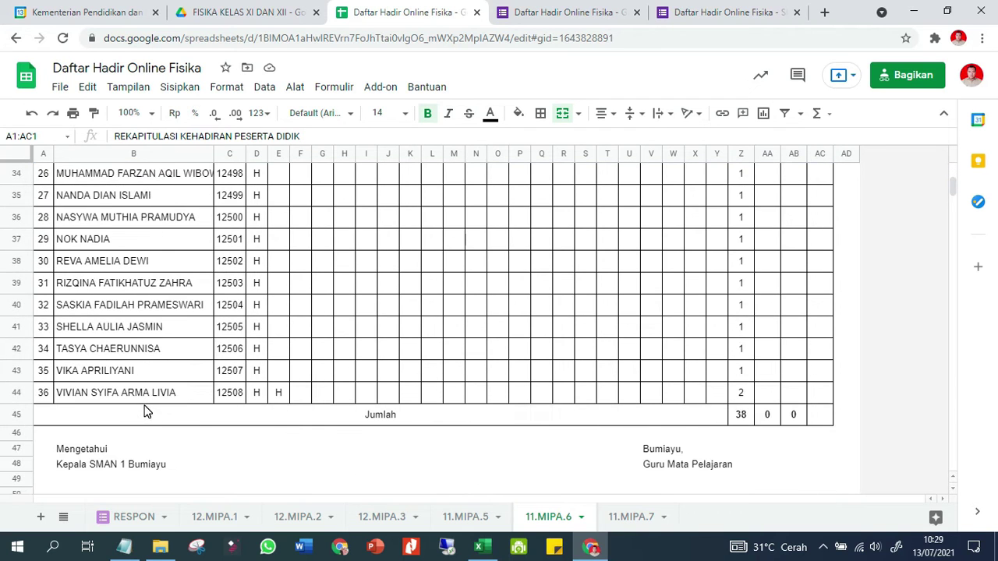
{"action": "left_click", "coordinate": [279, 392]}
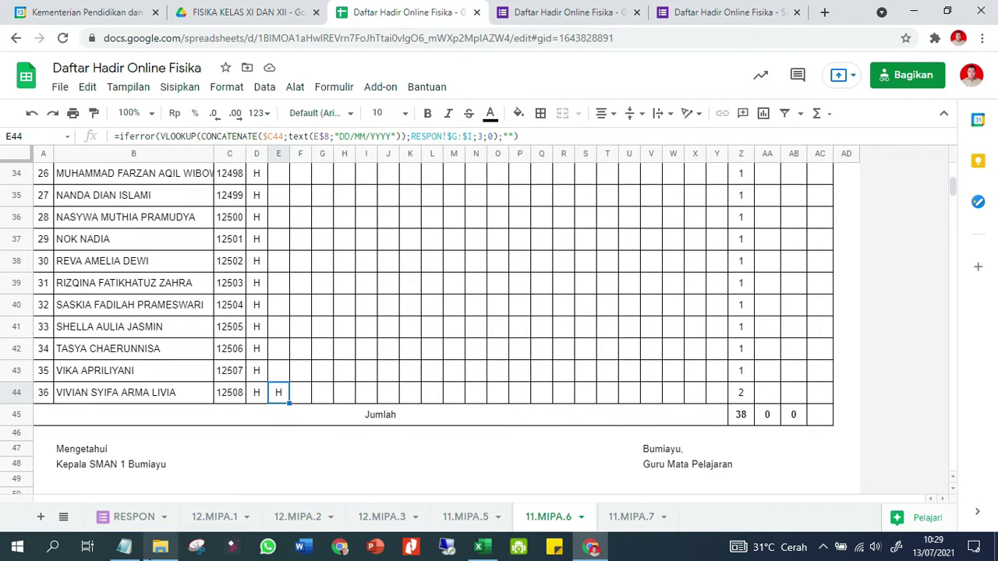
{"action": "left_click", "coordinate": [160, 547]}
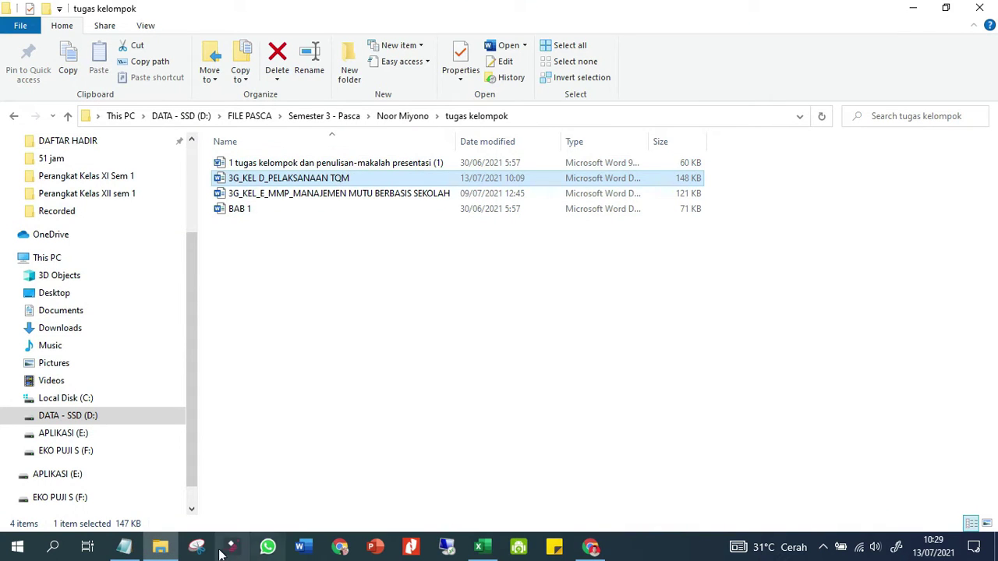
{"action": "left_click", "coordinate": [591, 546]}
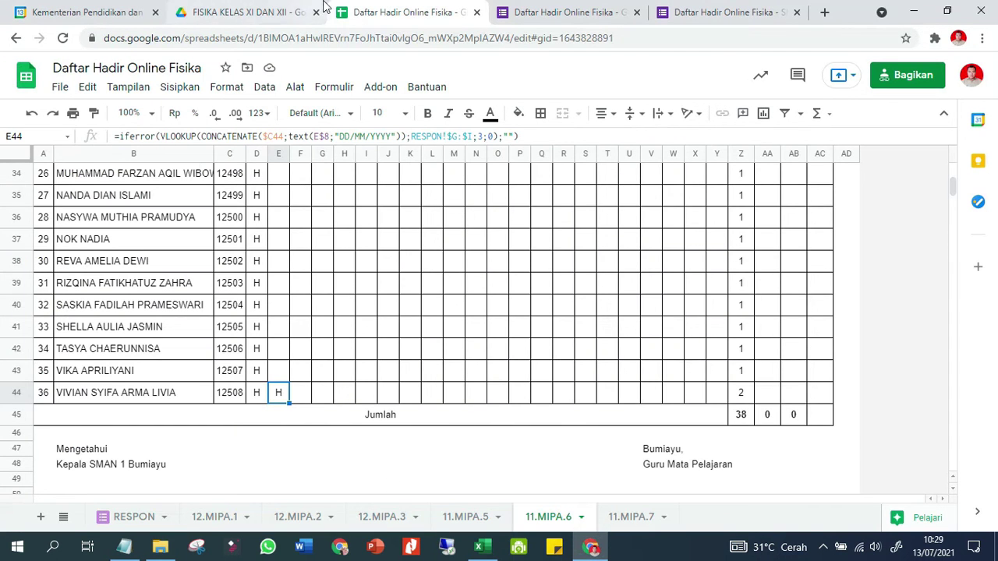
{"action": "left_click", "coordinate": [263, 17]}
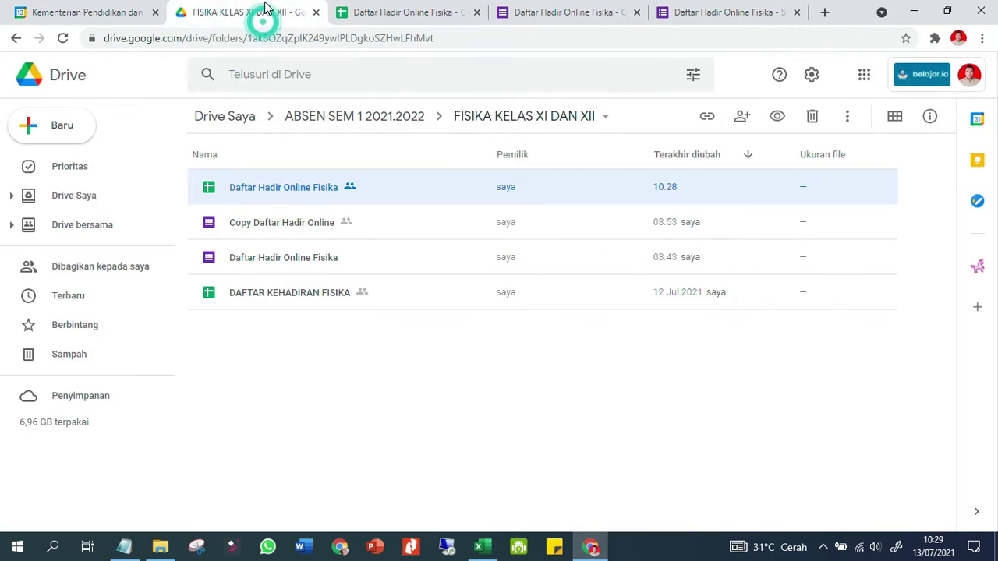
Open DAFTAR KEHADIRAN FISIKA and inspect its cells, leaving the 31/08/2021 header in L8 unchanged
{"action": "double_click", "coordinate": [254, 294]}
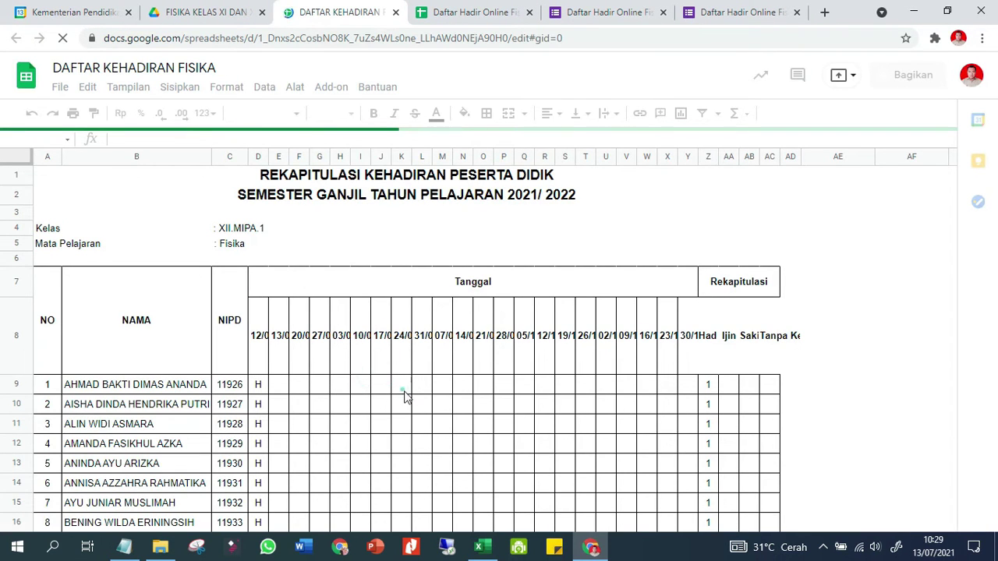
{"action": "double_click", "coordinate": [405, 396]}
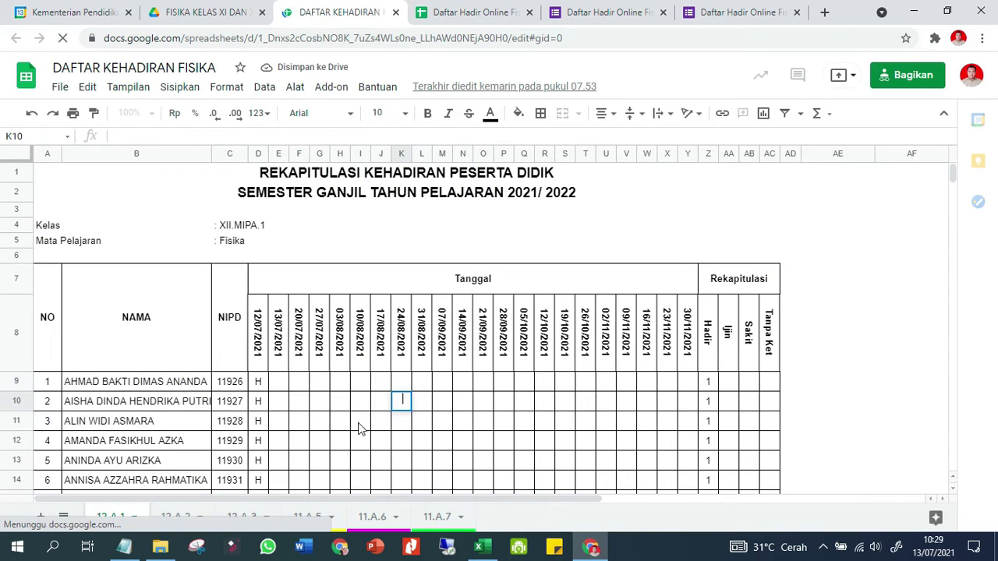
{"action": "left_click", "coordinate": [394, 381]}
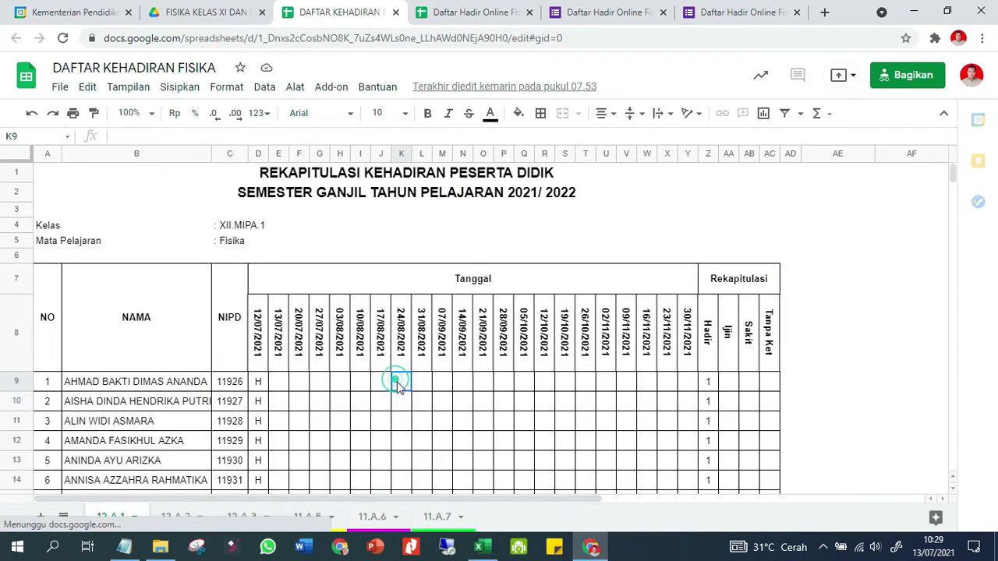
{"action": "left_click", "coordinate": [375, 403]}
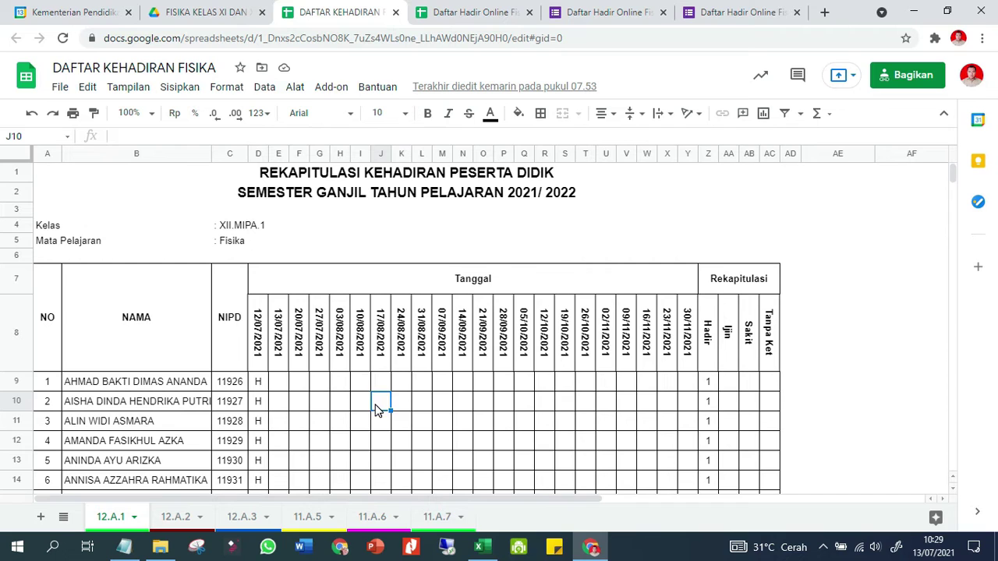
{"action": "left_click", "coordinate": [302, 427]}
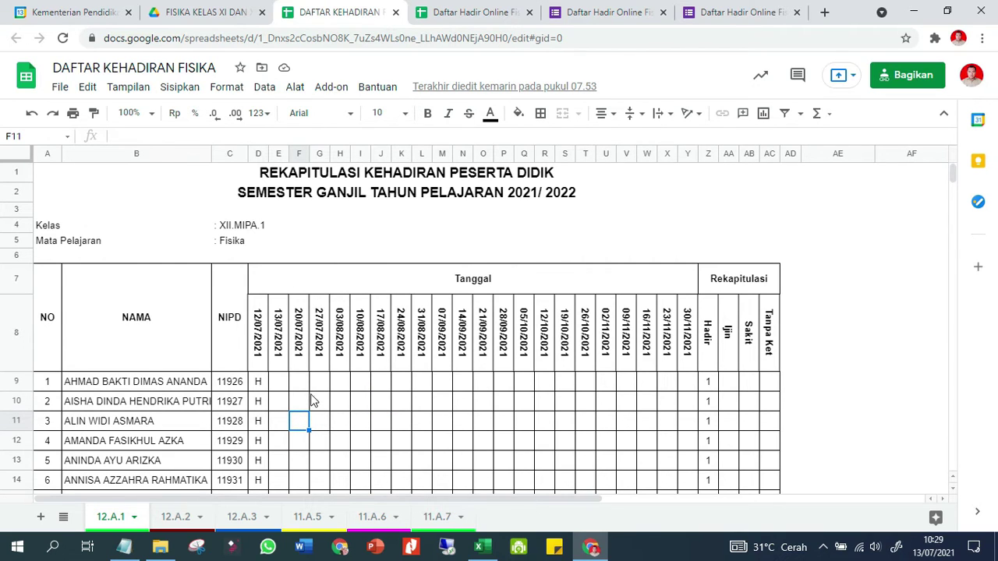
{"action": "left_click", "coordinate": [139, 321]}
{"action": "left_click", "coordinate": [419, 306]}
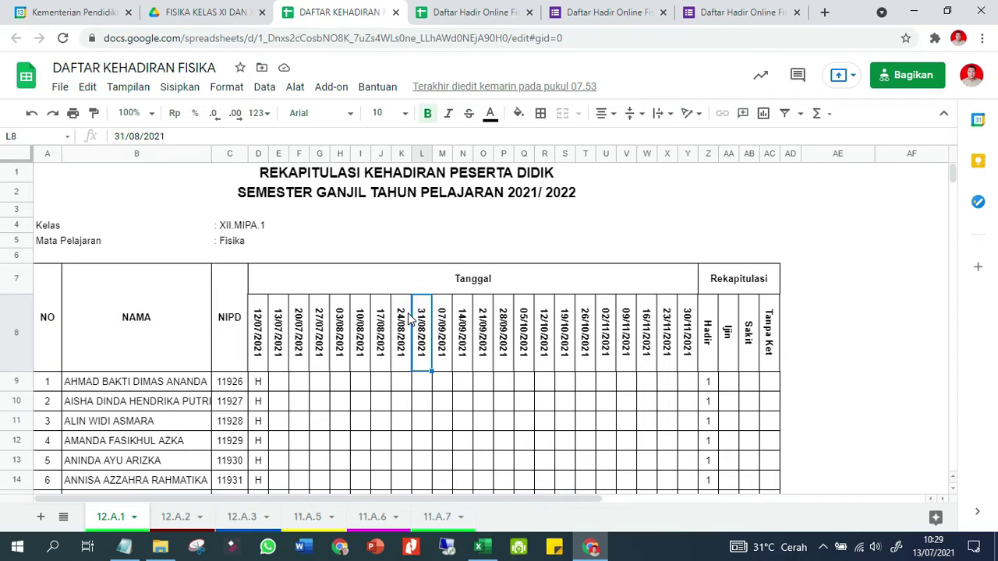
{"action": "key", "text": "BackSpace"}
{"action": "key", "text": "Escape"}
Confirm the 11.A.6 sheet shows the last student's new H with Jumlah 38
{"action": "left_click", "coordinate": [361, 386]}
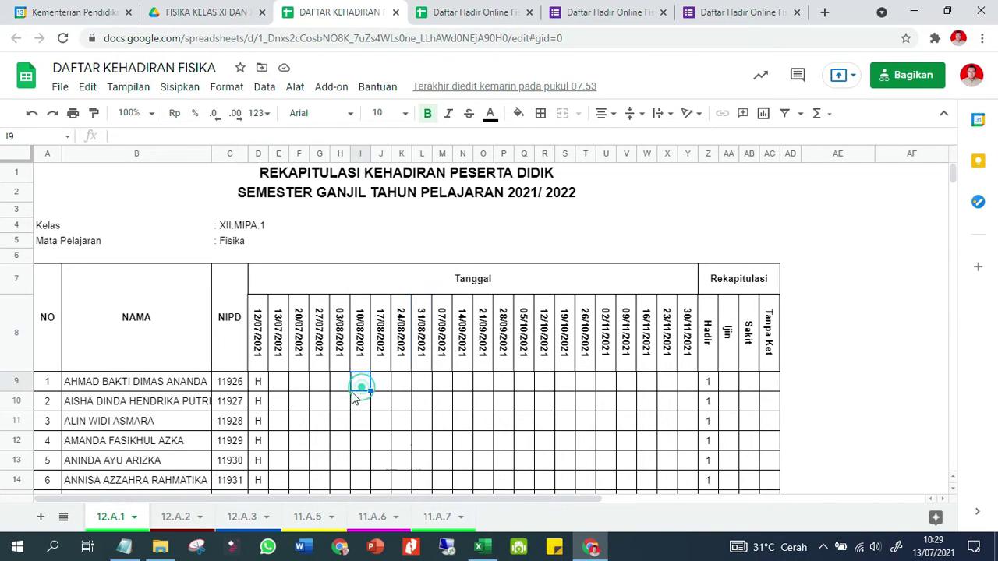
{"action": "left_click", "coordinate": [263, 421]}
{"action": "left_click", "coordinate": [219, 442]}
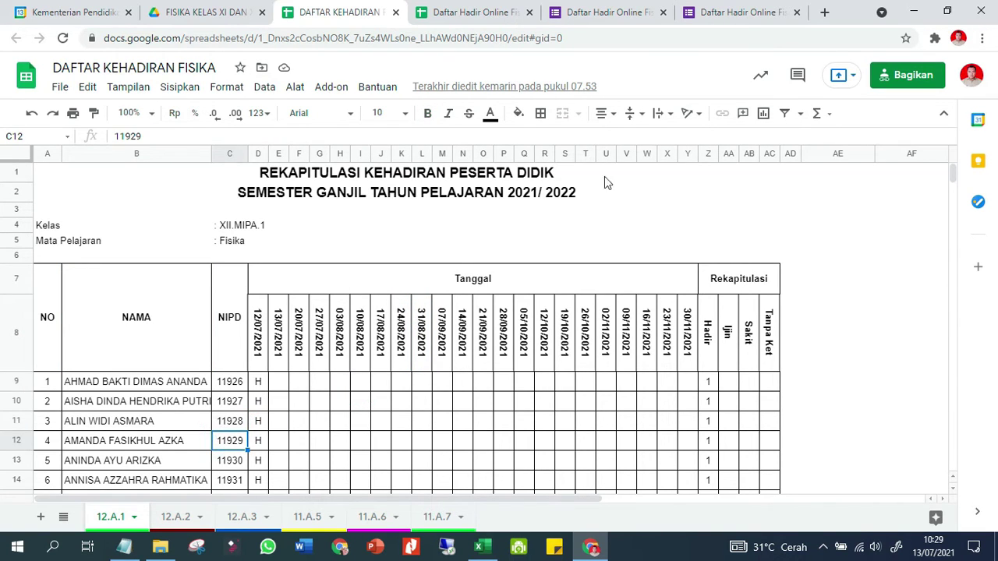
{"action": "left_click", "coordinate": [841, 273]}
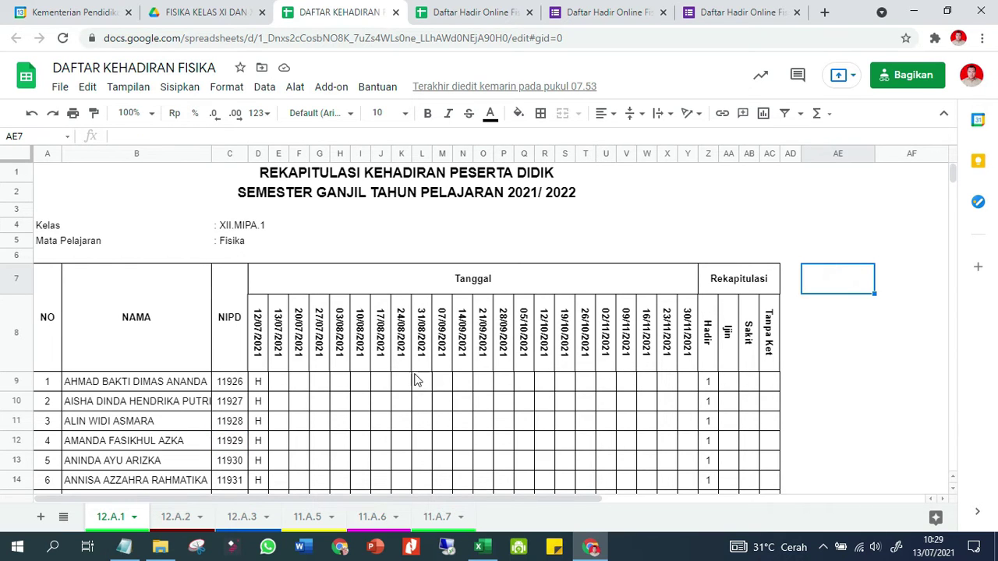
{"action": "left_click", "coordinate": [496, 287]}
{"action": "scroll", "coordinate": [188, 425], "scroll_direction": "down", "scroll_amount": 3}
{"action": "left_click", "coordinate": [366, 521]}
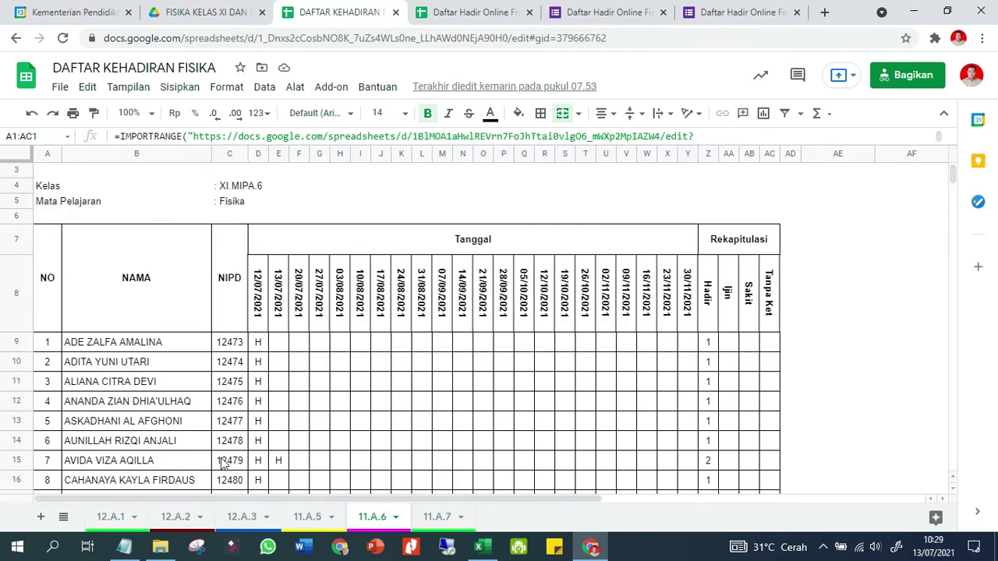
{"action": "scroll", "coordinate": [195, 464], "scroll_direction": "down", "scroll_amount": 10}
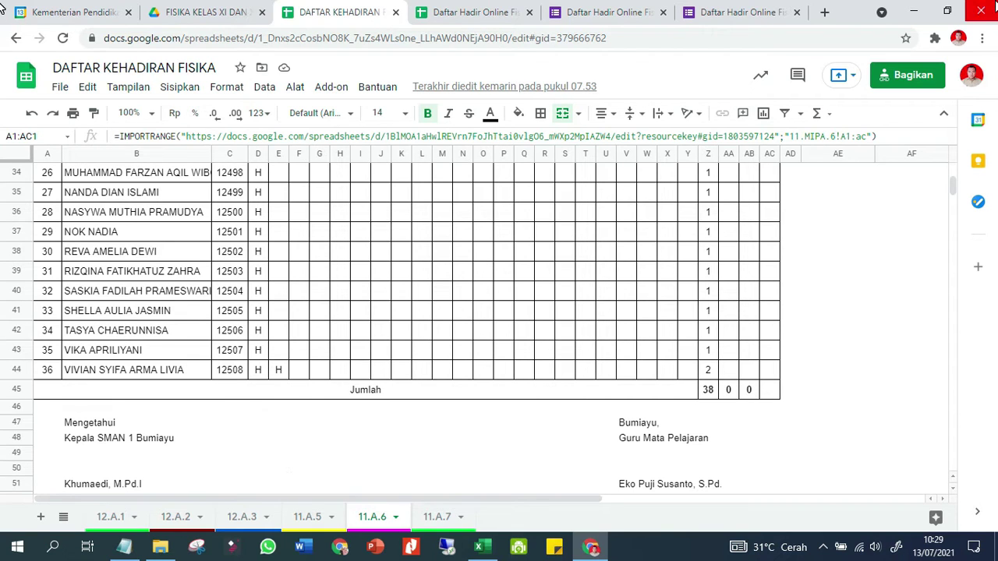
{"action": "left_click", "coordinate": [914, 11]}
{"action": "left_click", "coordinate": [913, 9]}
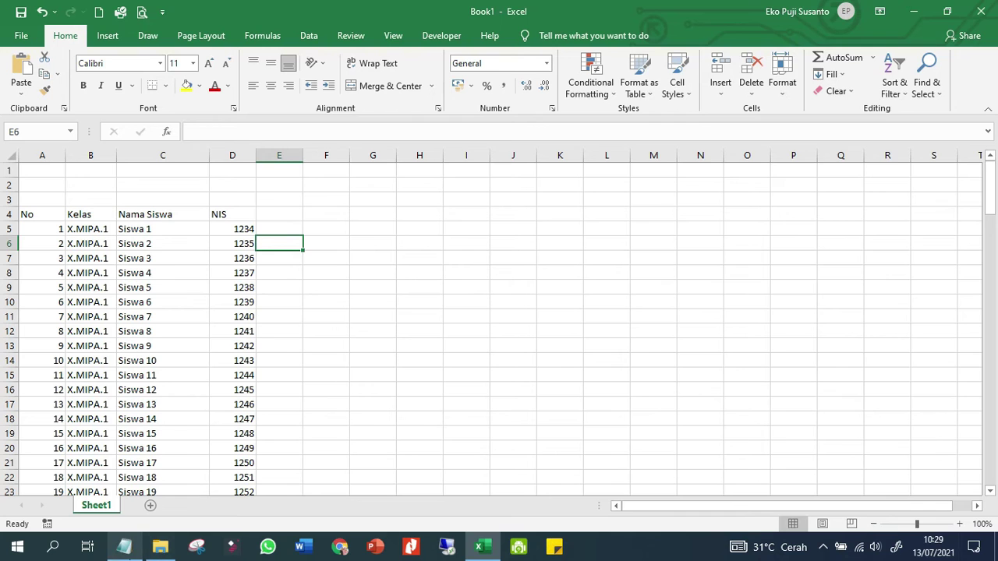
Review the 74-student Book1 list in Excel, selecting C11 (Siswa 7)
{"action": "left_click", "coordinate": [124, 547]}
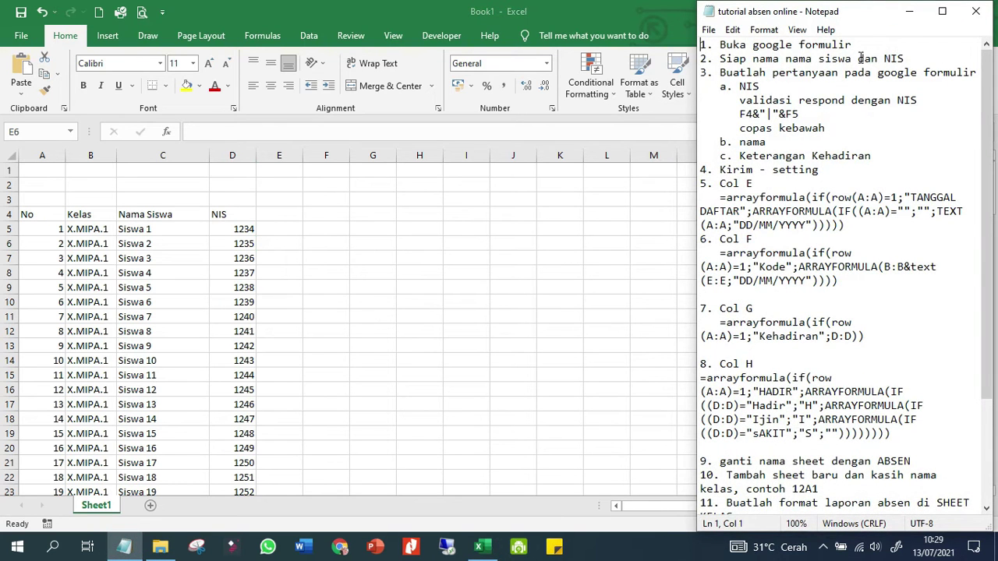
{"action": "scroll", "coordinate": [861, 62], "scroll_direction": "down", "scroll_amount": 2}
{"action": "scroll", "coordinate": [862, 78], "scroll_direction": "up", "scroll_amount": 2}
{"action": "scroll", "coordinate": [854, 94], "scroll_direction": "down", "scroll_amount": 3}
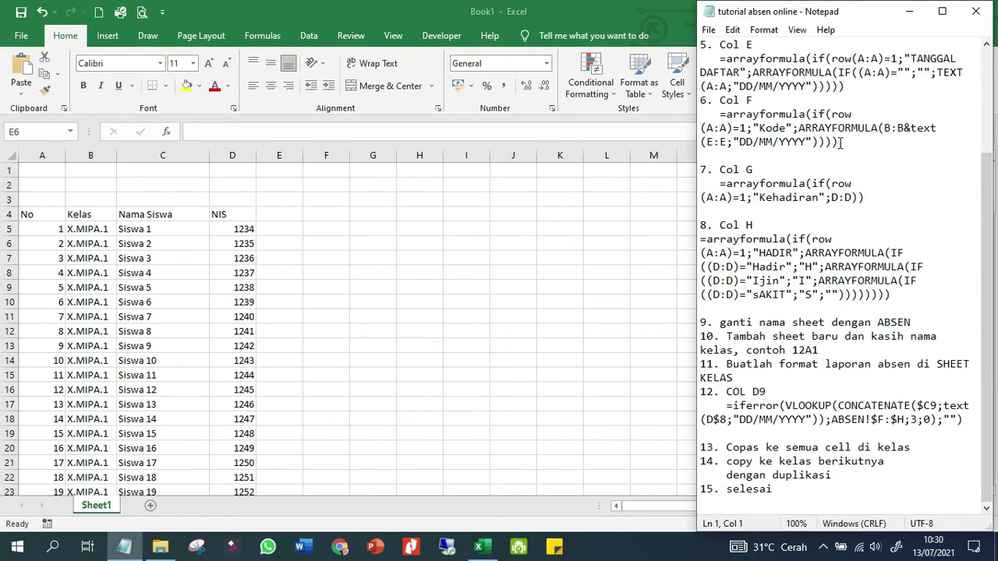
{"action": "scroll", "coordinate": [841, 143], "scroll_direction": "up", "scroll_amount": 3}
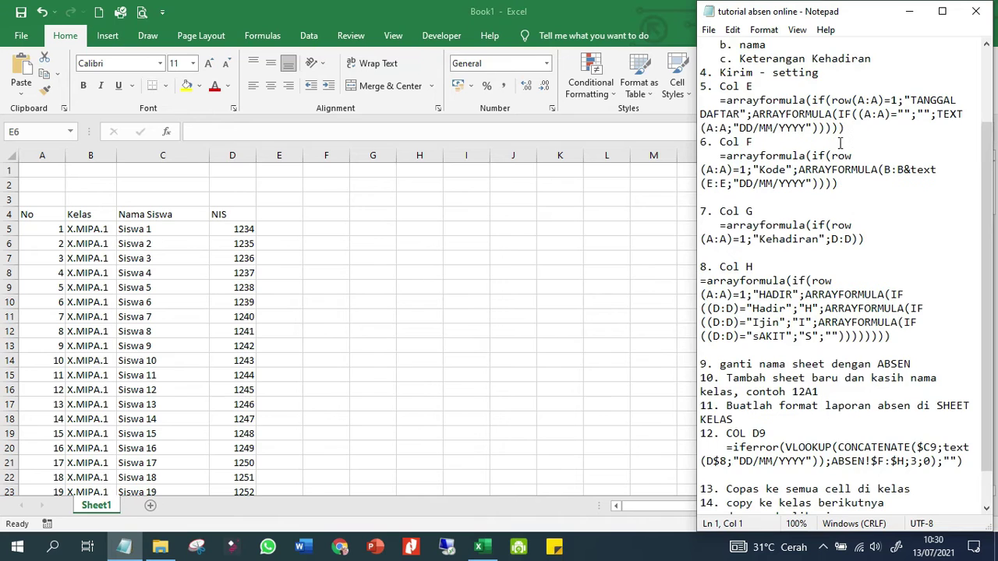
{"action": "left_click", "coordinate": [145, 312]}
{"action": "left_click", "coordinate": [141, 315]}
Scroll the list again, then minimize Excel and launch Chrome with the second profile
{"action": "scroll", "coordinate": [69, 386], "scroll_direction": "down", "scroll_amount": 1}
{"action": "scroll", "coordinate": [69, 386], "scroll_direction": "down", "scroll_amount": 17}
{"action": "scroll", "coordinate": [69, 387], "scroll_direction": "down", "scroll_amount": 6}
{"action": "scroll", "coordinate": [85, 376], "scroll_direction": "up", "scroll_amount": 20}
{"action": "scroll", "coordinate": [106, 366], "scroll_direction": "down", "scroll_amount": 20}
{"action": "scroll", "coordinate": [105, 368], "scroll_direction": "up", "scroll_amount": 19}
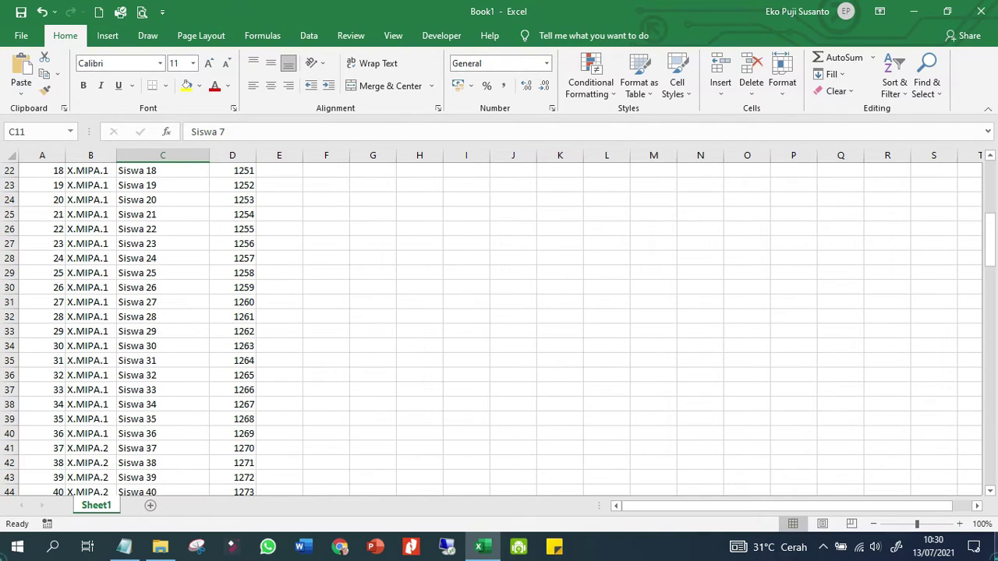
{"action": "left_click", "coordinate": [995, 553]}
{"action": "double_click", "coordinate": [925, 132]}
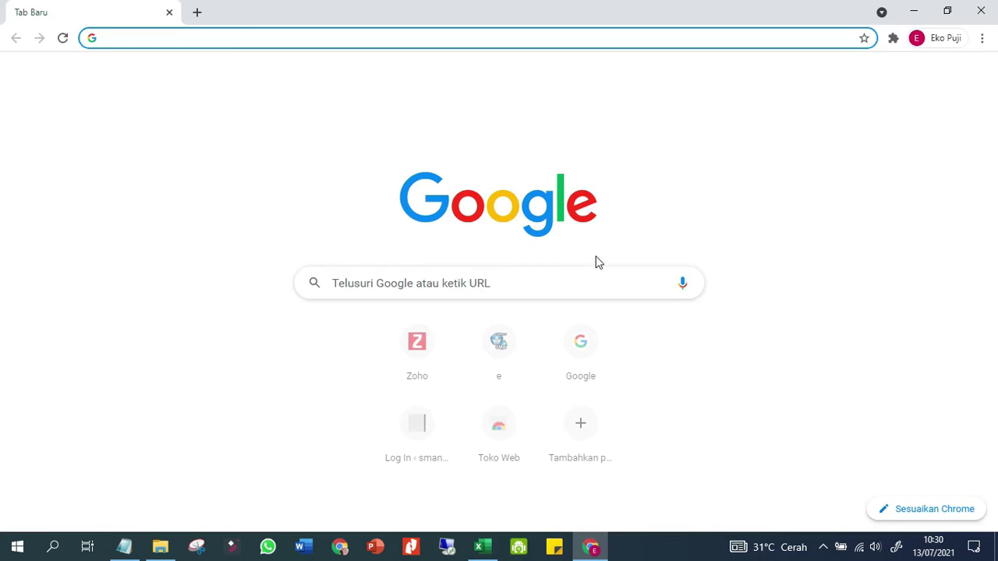
Go to drive.google.com using the 'dri' address-bar suggestion
{"action": "left_click", "coordinate": [923, 120]}
{"action": "left_click", "coordinate": [823, 37]}
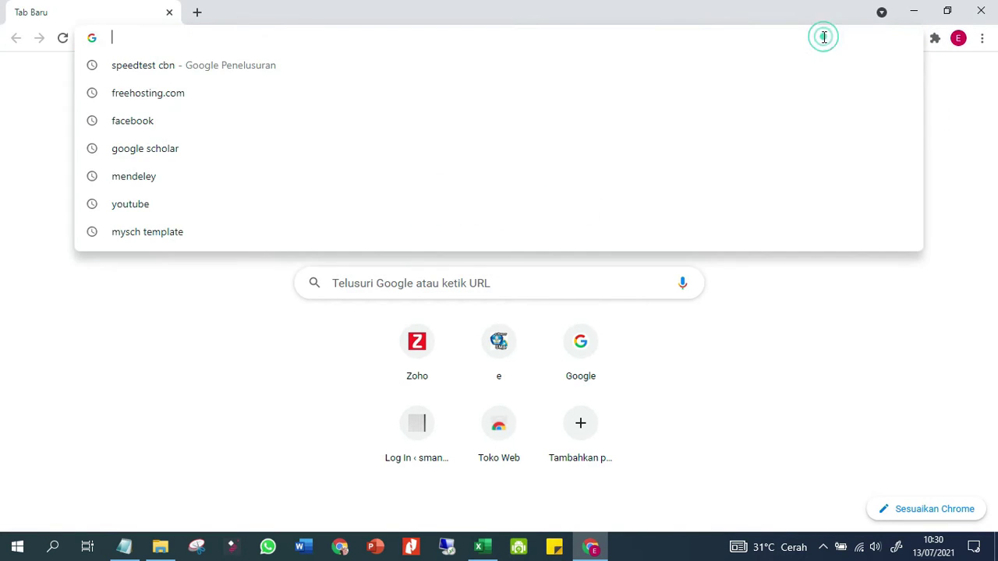
{"action": "type", "text": "dri"}
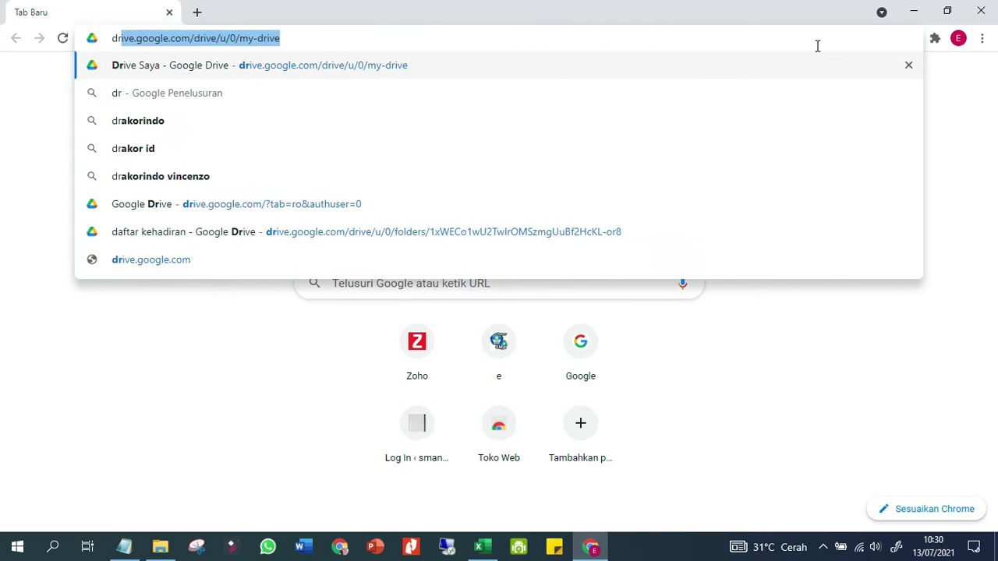
{"action": "key", "text": "Return"}
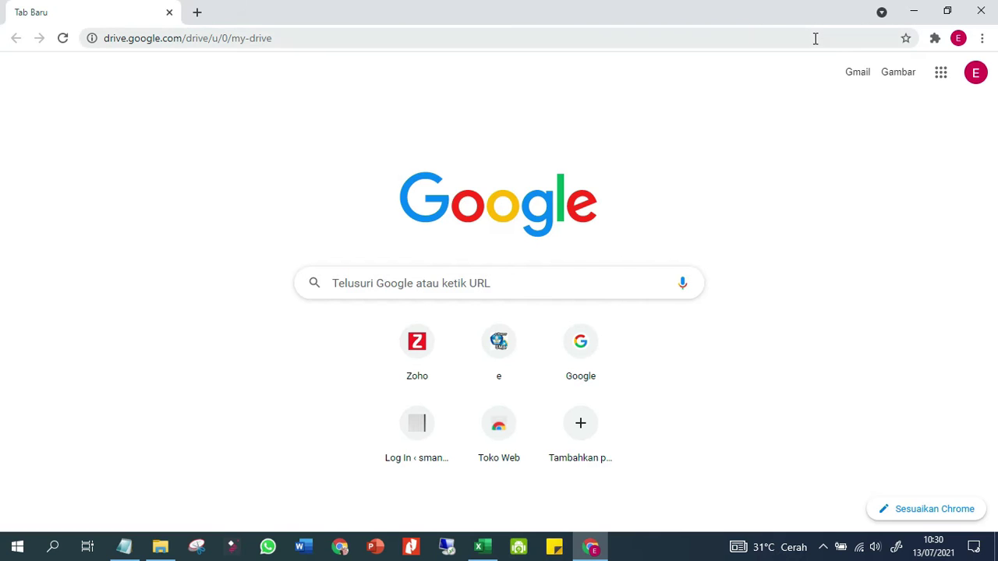
Load Google in a second tab, open the apps list, and close the duplicate Drive tab
{"action": "left_click", "coordinate": [203, 20]}
{"action": "type", "text": "goog"}
{"action": "key", "text": "Return"}
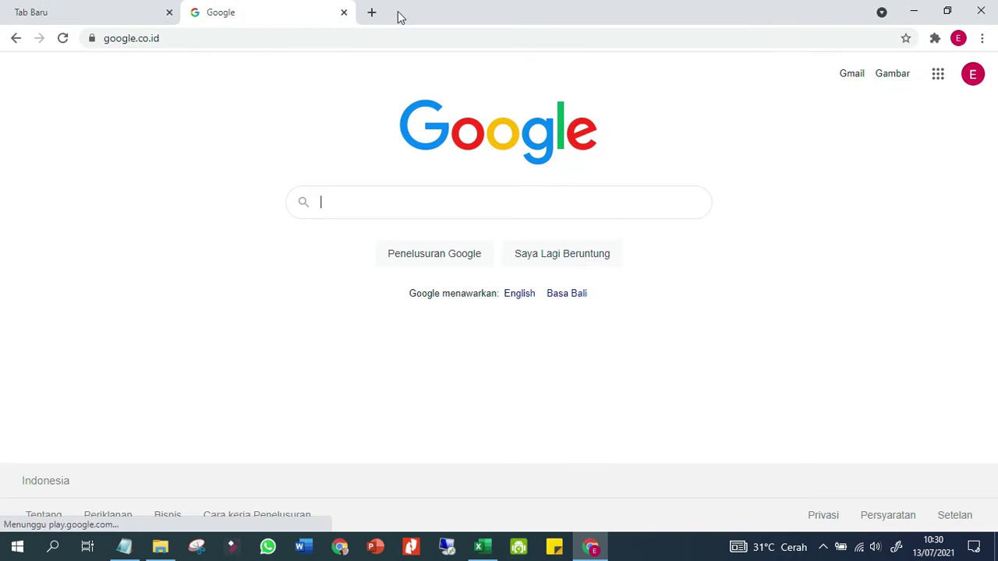
{"action": "left_click", "coordinate": [930, 85]}
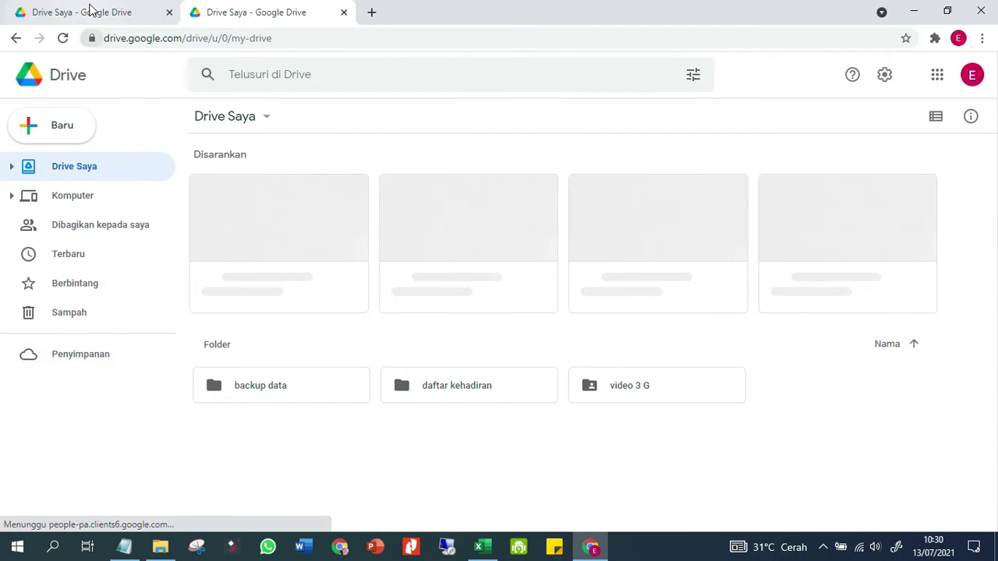
{"action": "left_click", "coordinate": [240, 13]}
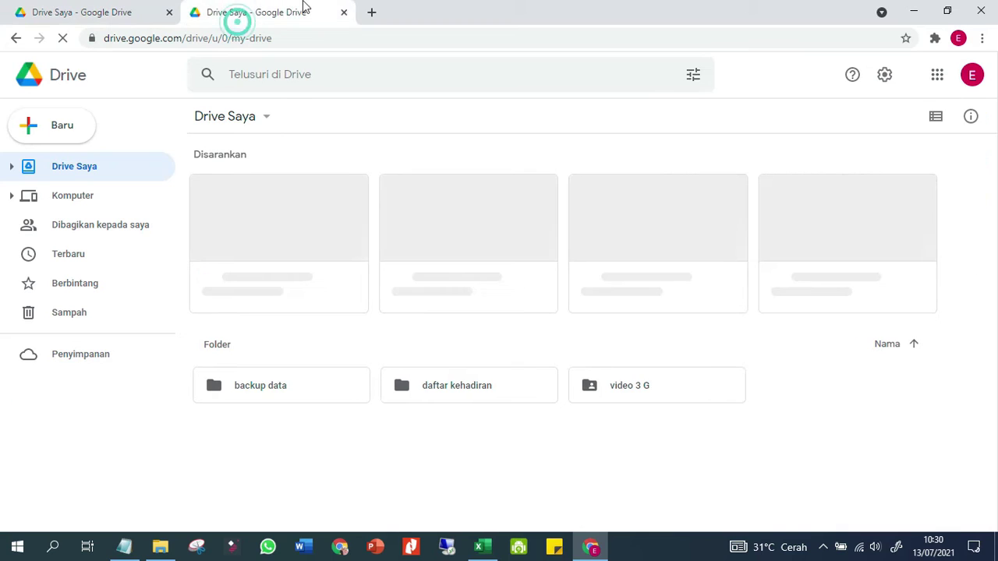
{"action": "left_click", "coordinate": [344, 13]}
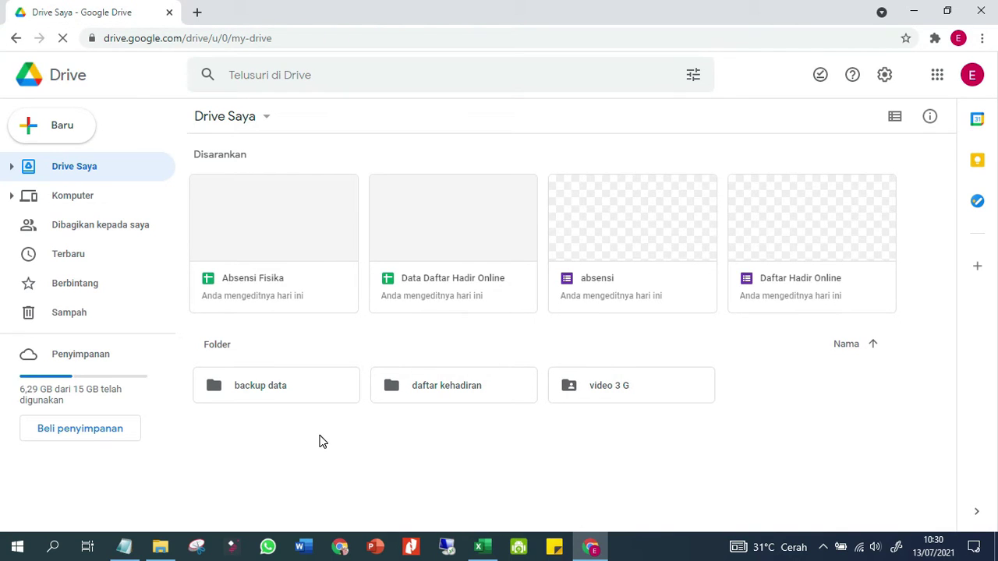
Create a new Drive folder named 'absensi 2021/2022'
{"action": "right_click", "coordinate": [303, 472]}
{"action": "left_click", "coordinate": [385, 355]}
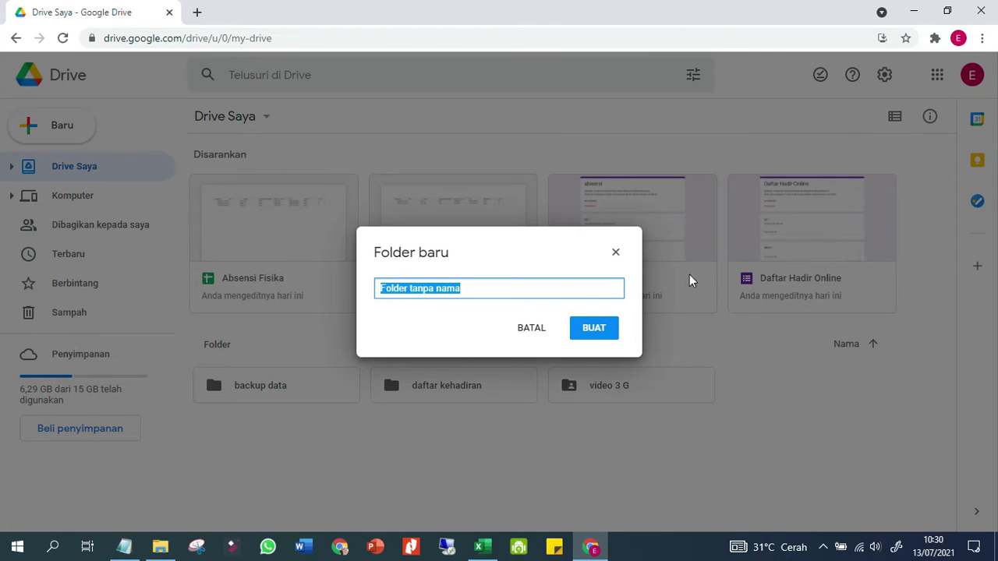
{"action": "type", "text": "absensi 2"}
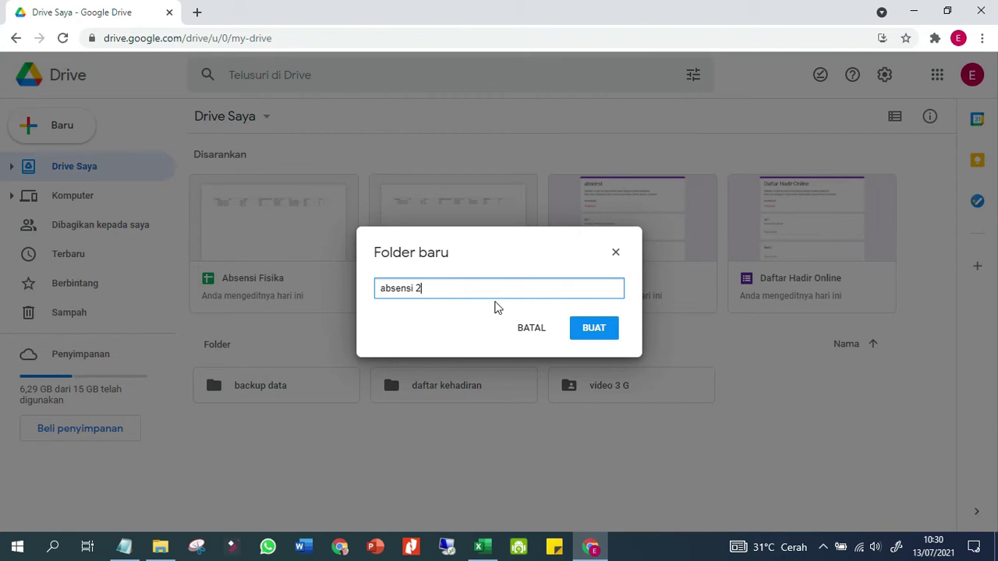
{"action": "type", "text": "021/2022"}
{"action": "left_click", "coordinate": [601, 328]}
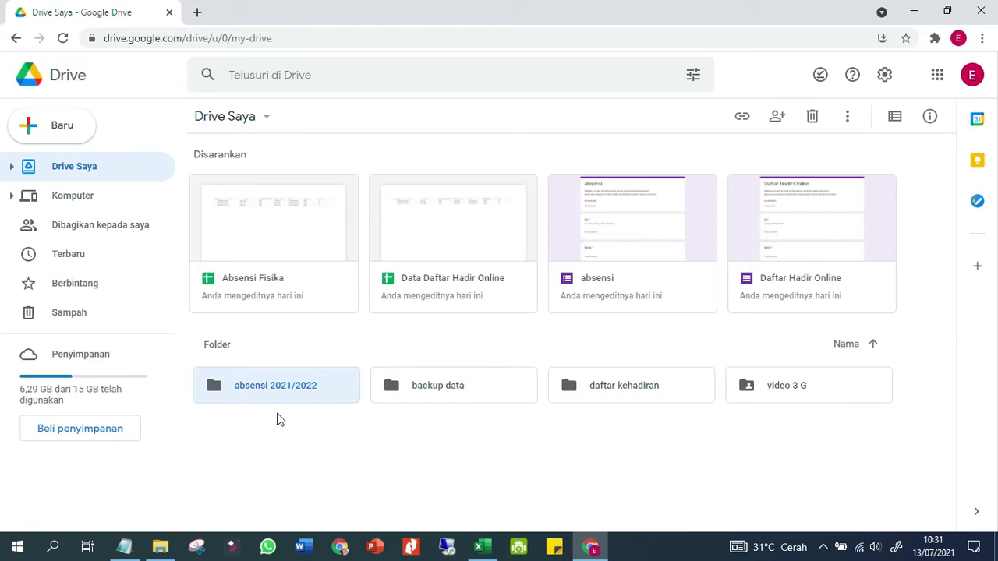
Open the absensi 2021/2022 folder and create a blank Google Form inside it
{"action": "left_click", "coordinate": [252, 387]}
{"action": "double_click", "coordinate": [252, 403]}
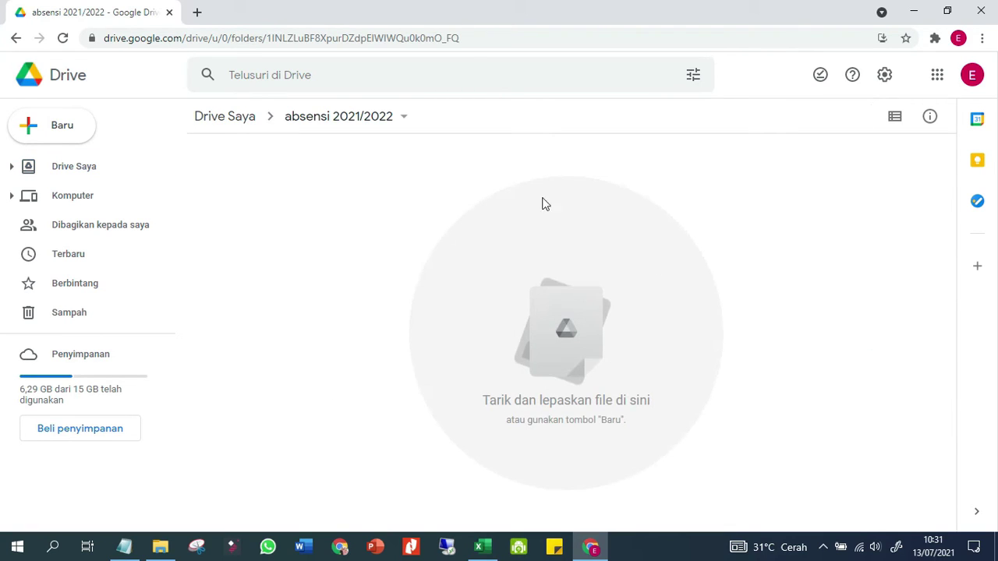
{"action": "left_click", "coordinate": [123, 549]}
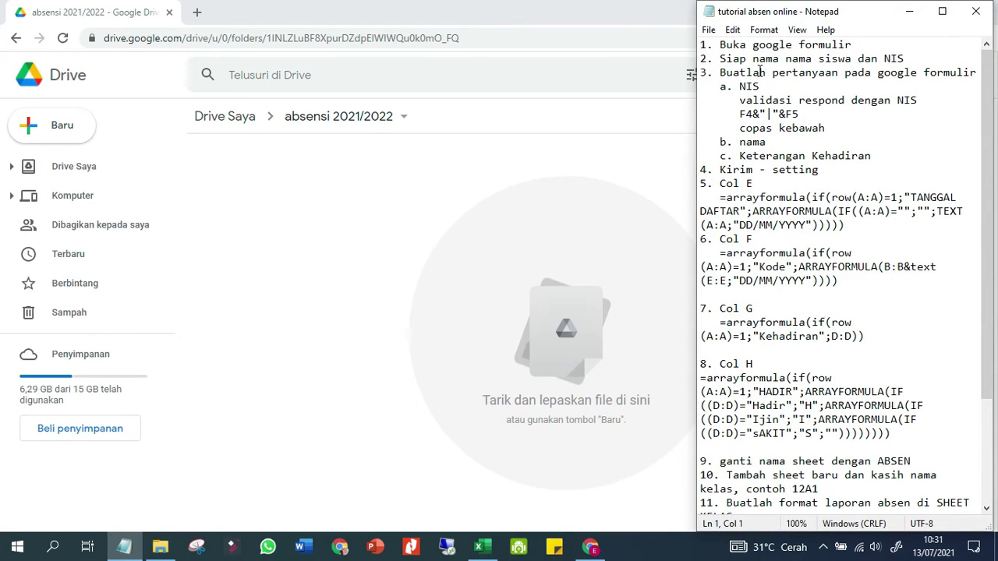
{"action": "left_click", "coordinate": [301, 215]}
{"action": "right_click", "coordinate": [280, 201]}
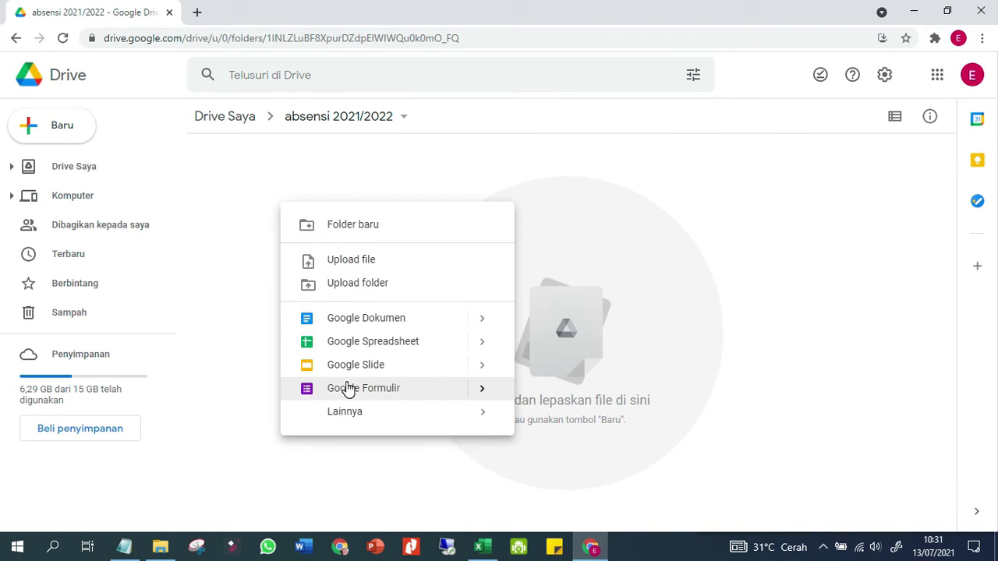
{"action": "mouse_move", "coordinate": [488, 397]}
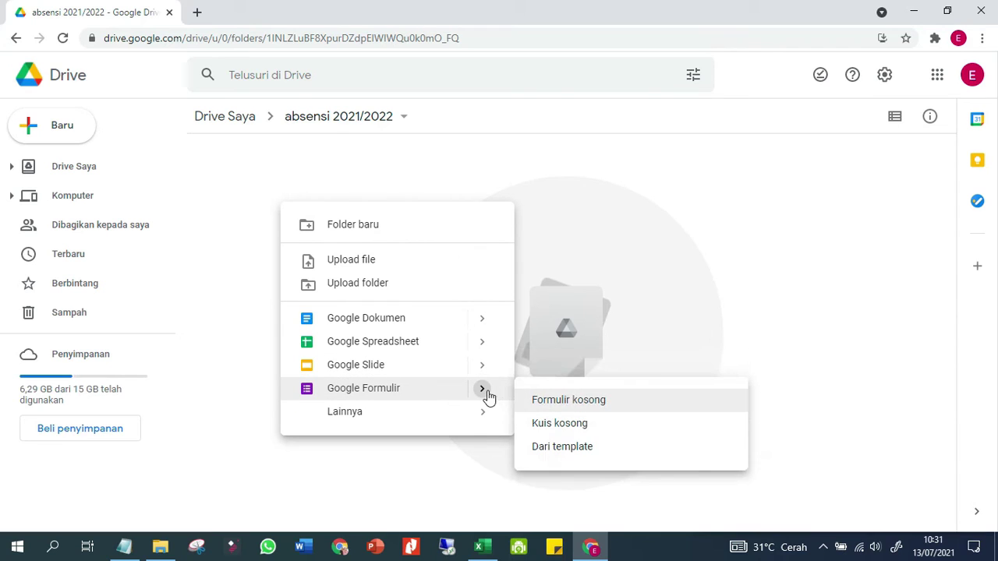
{"action": "left_click", "coordinate": [538, 402]}
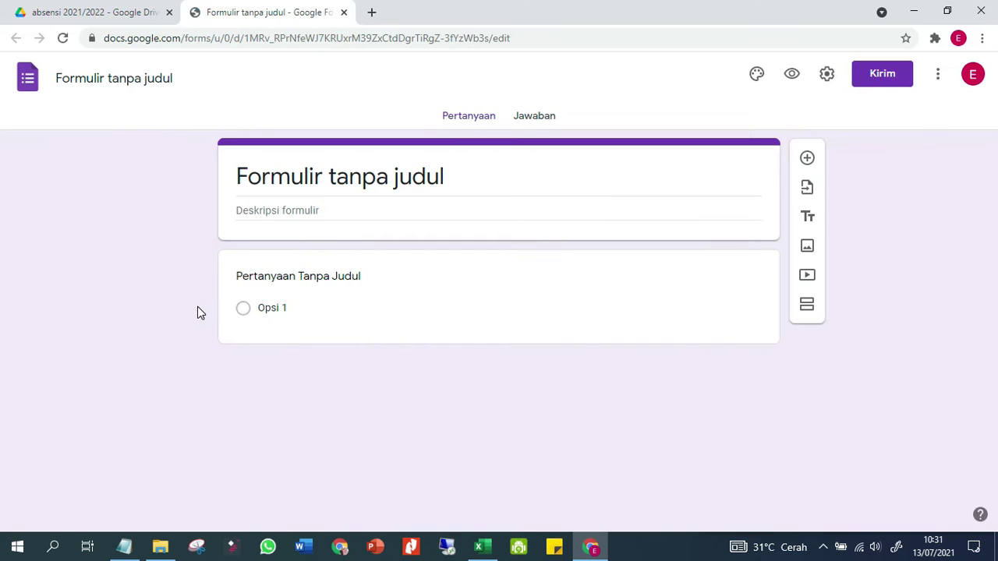
Replace the placeholder form title with 'Absensi Online Kimia'
{"action": "left_click", "coordinate": [124, 546]}
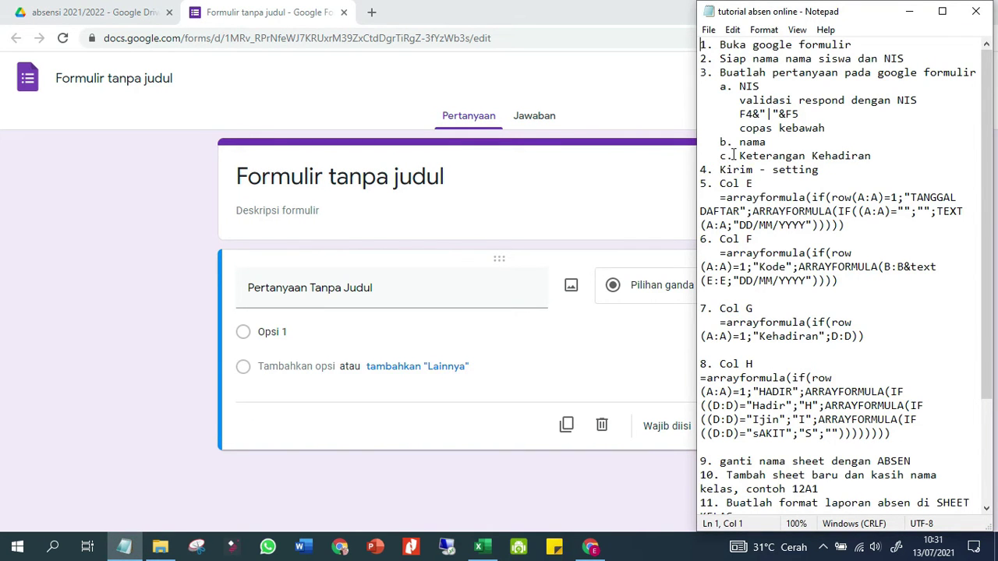
{"action": "left_click", "coordinate": [95, 366]}
{"action": "left_click", "coordinate": [264, 201]}
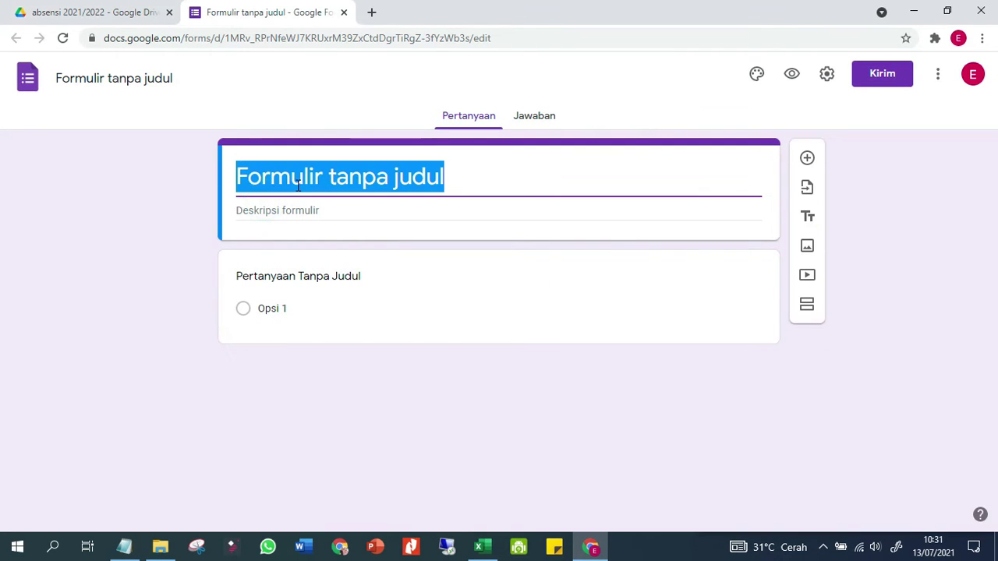
{"action": "type", "text": "Absensi "}
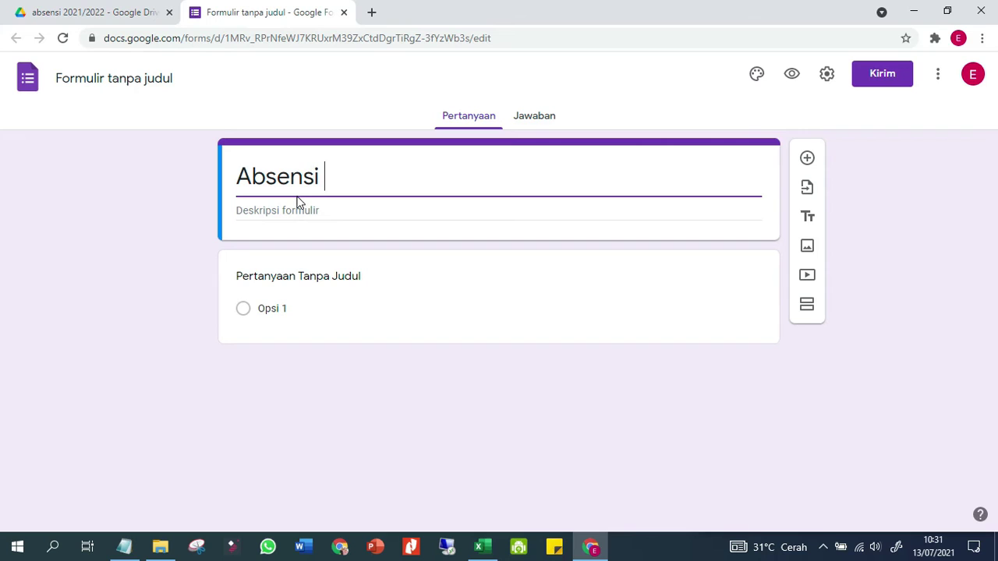
{"action": "type", "text": "Onli"}
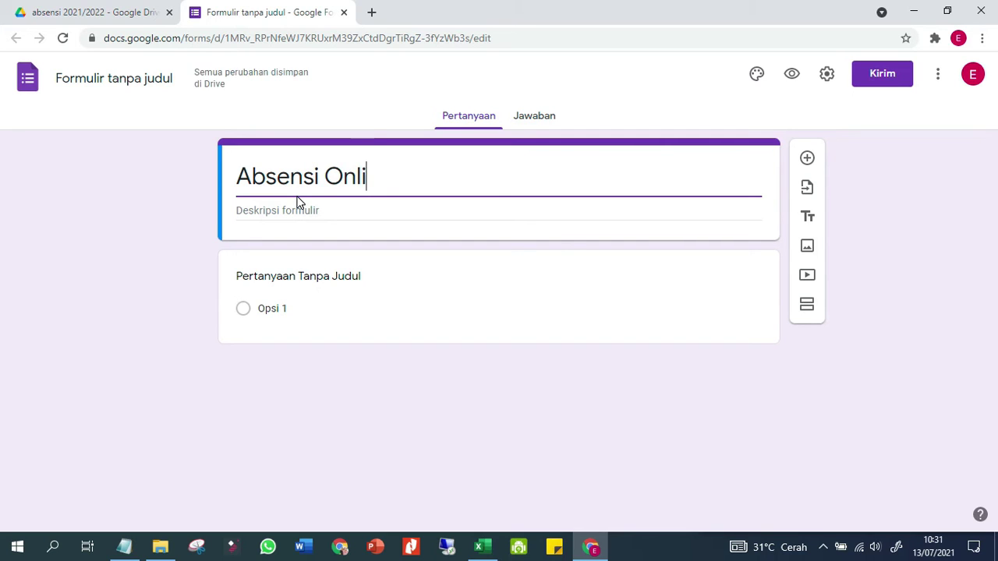
{"action": "type", "text": "ne Kimia"}
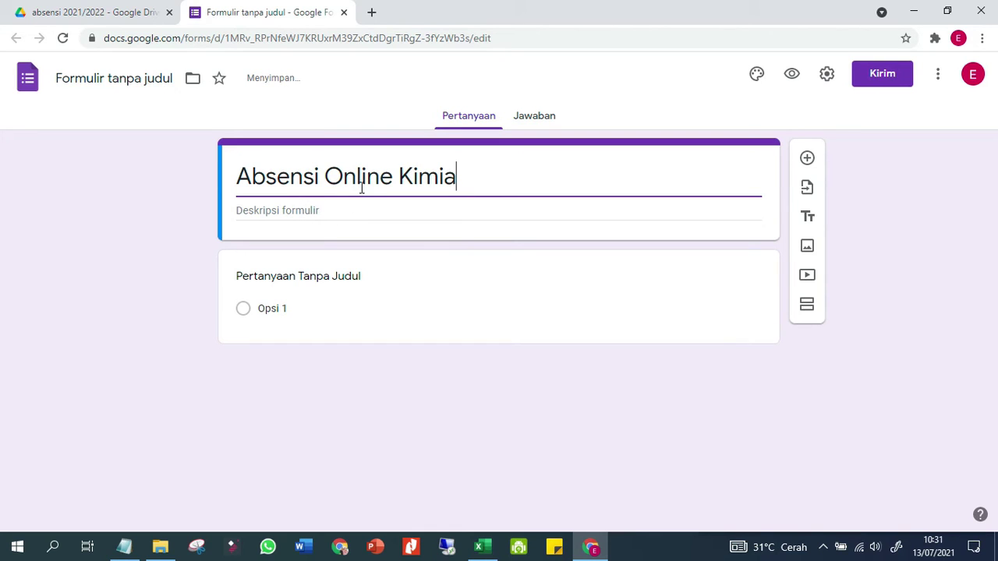
Rename the form file to 'Absensi Online Kimia' to match its title
{"action": "left_click", "coordinate": [148, 81]}
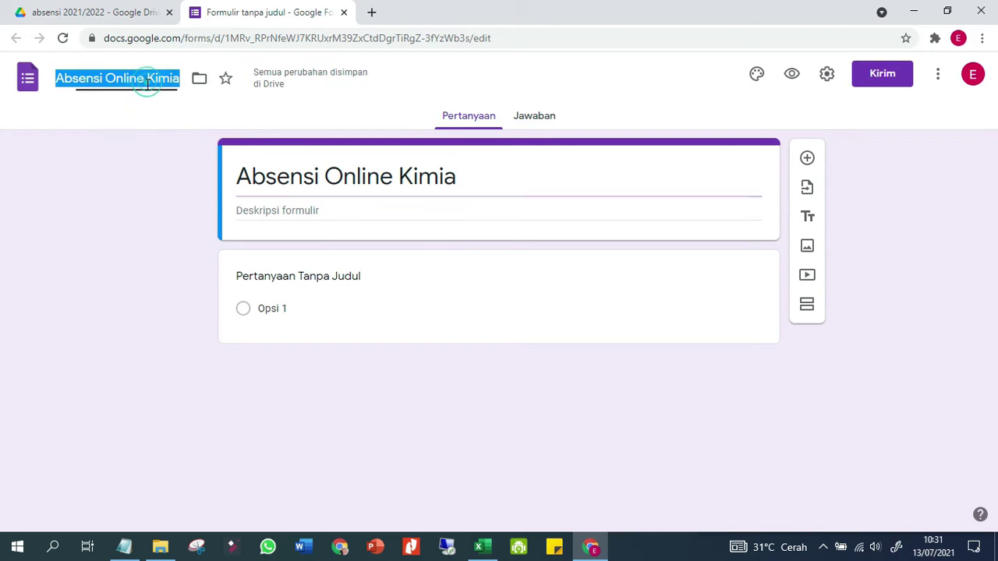
{"action": "left_click", "coordinate": [113, 173]}
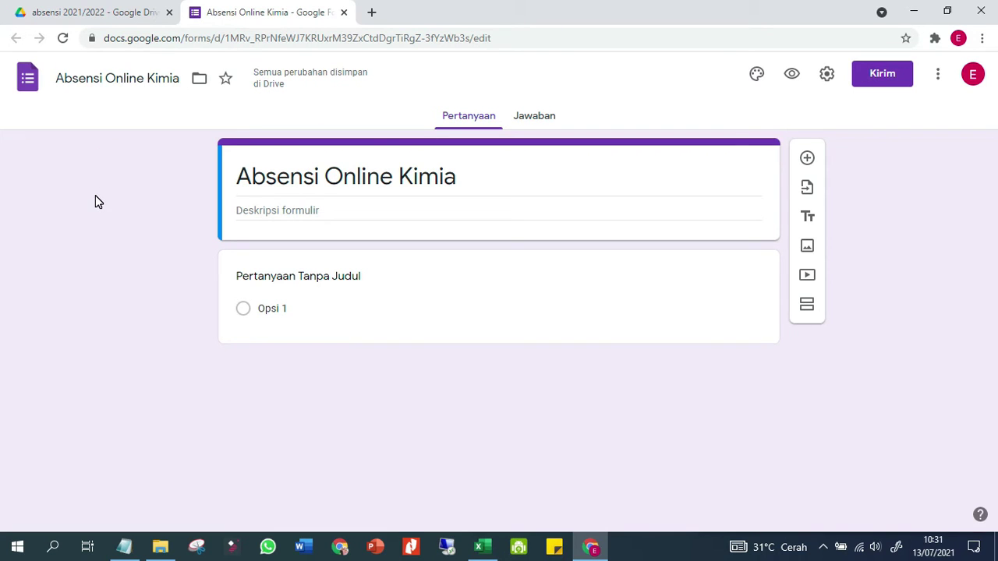
{"action": "left_click_drag", "start_coordinate": [95, 202], "coordinate": [81, 370]}
{"action": "left_click", "coordinate": [215, 450]}
{"action": "left_click", "coordinate": [124, 547]}
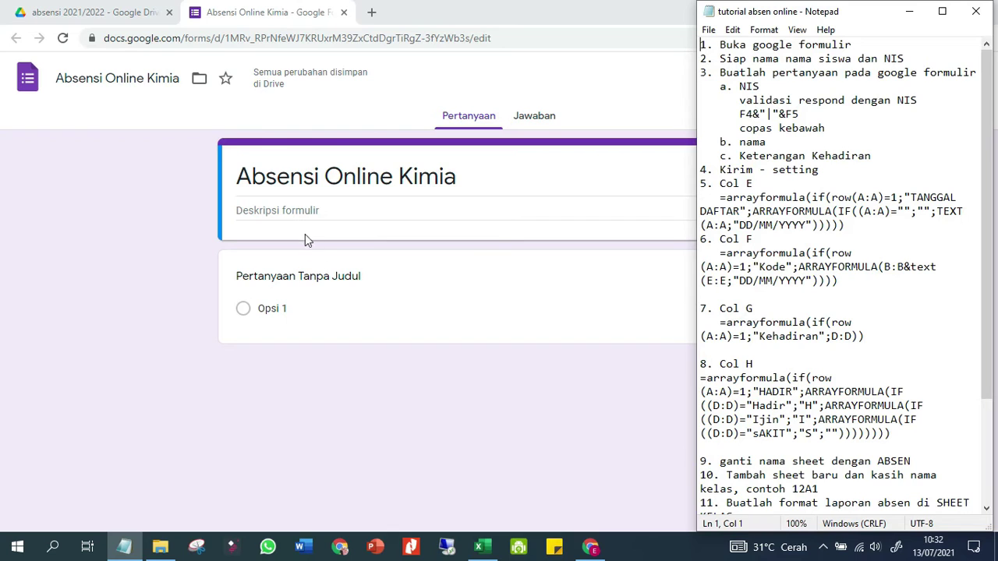
Add the description 'Silahkan input kehadiran setiap ada jam pembelajaran' under the form title
{"action": "left_click", "coordinate": [311, 212]}
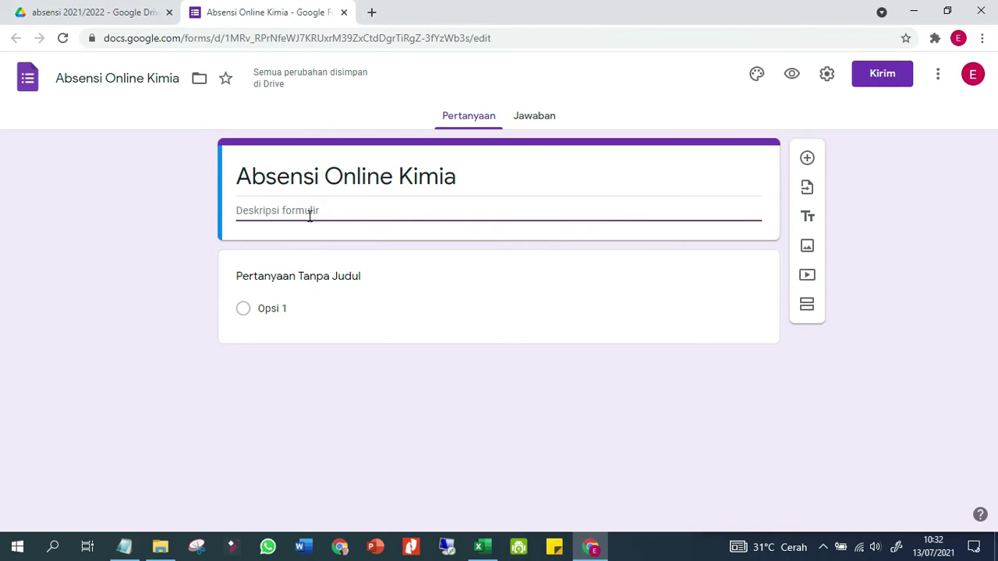
{"action": "type", "text": "Ini adal"}
{"action": "key", "text": "BackSpace"}
{"action": "key", "text": "BackSpace"}
{"action": "key", "text": "BackSpace"}
{"action": "key", "text": "BackSpace"}
{"action": "key", "text": "BackSpace"}
{"action": "key", "text": "BackSpace"}
{"action": "key", "text": "BackSpace"}
{"action": "key", "text": "BackSpace"}
{"action": "key", "text": "BackSpace"}
{"action": "key", "text": "BackSpace"}
{"action": "key", "text": "BackSpace"}
{"action": "type", "text": "S"}
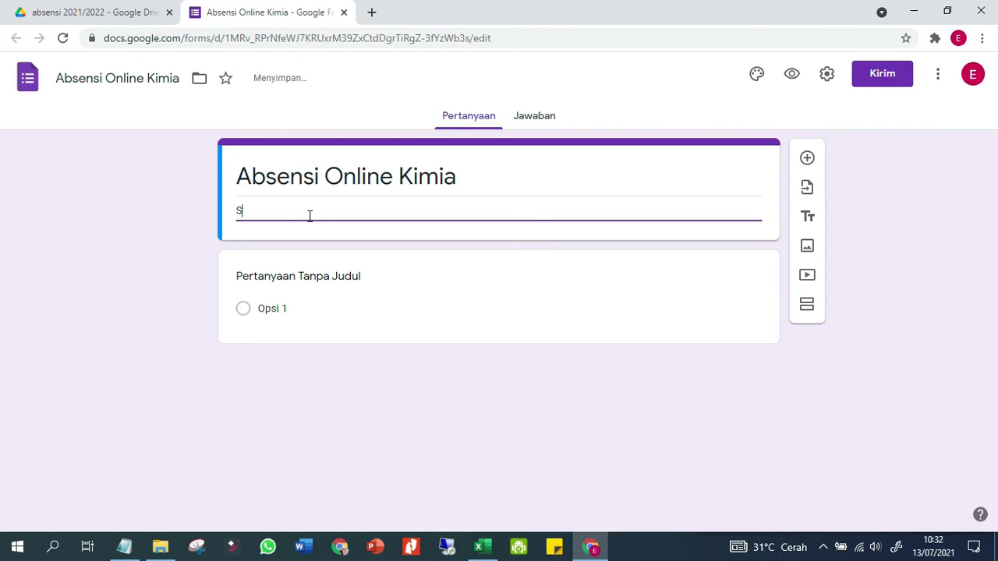
{"action": "type", "text": "olahkan mas"}
{"action": "type", "text": "input kehadir"}
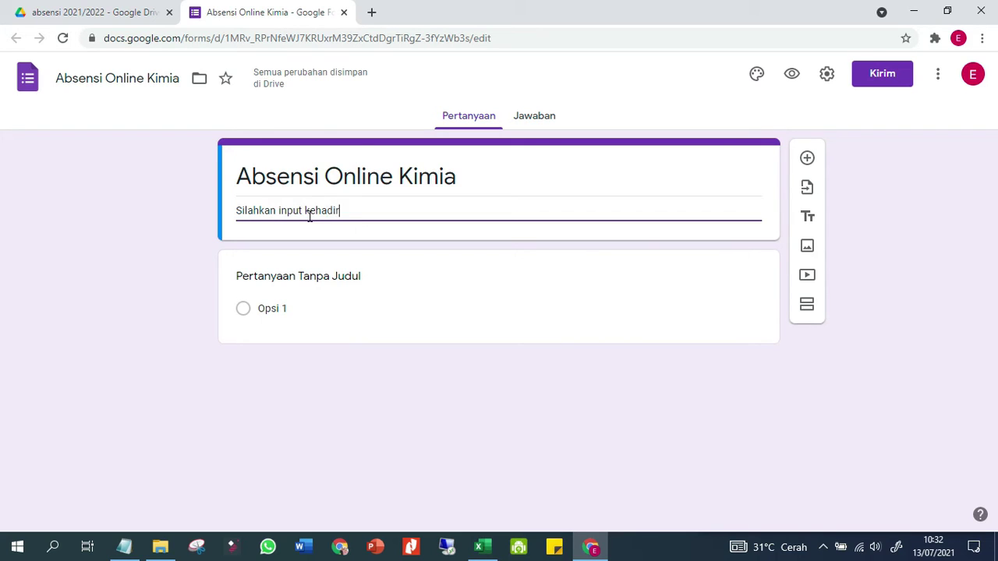
{"action": "type", "text": "an setiap a"}
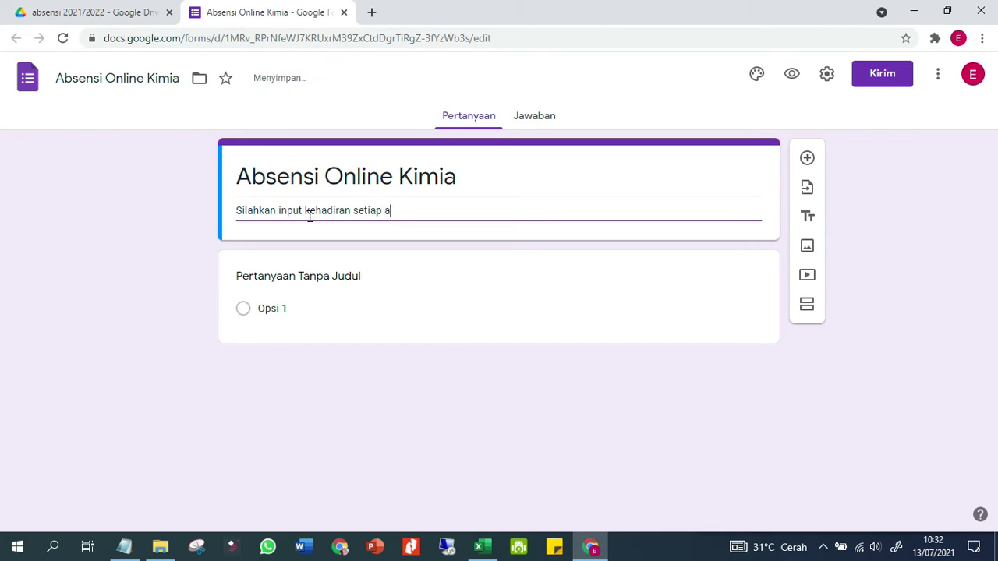
{"action": "type", "text": "da jam pembelajaran"}
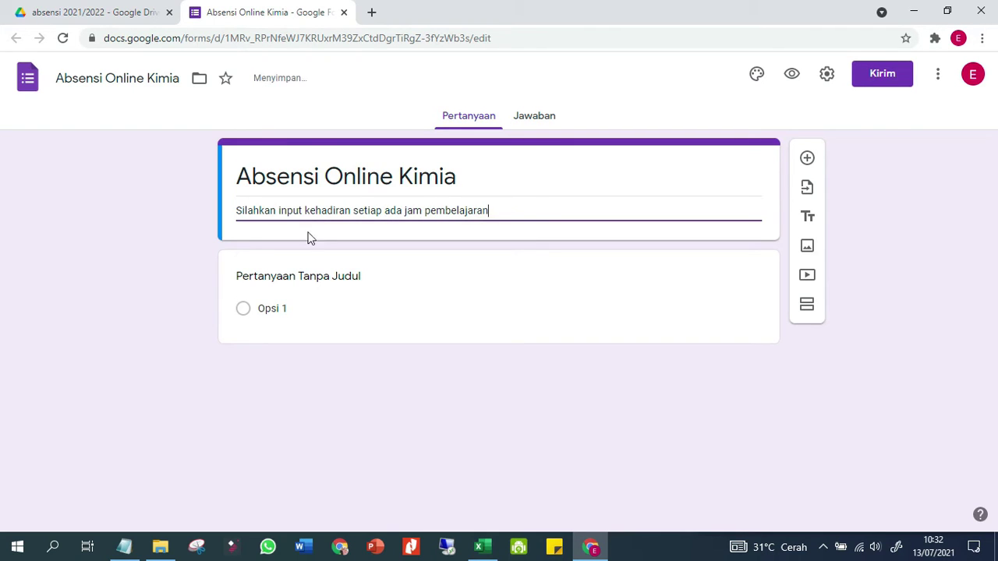
{"action": "left_click", "coordinate": [317, 282]}
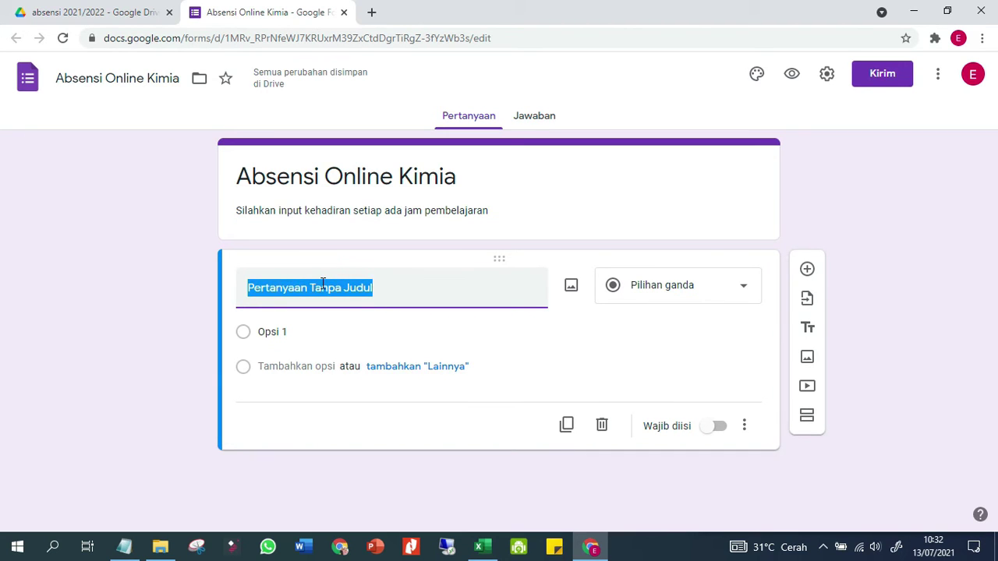
Title the first question 'NIS' and switch its Required toggle on
{"action": "type", "text": "N"}
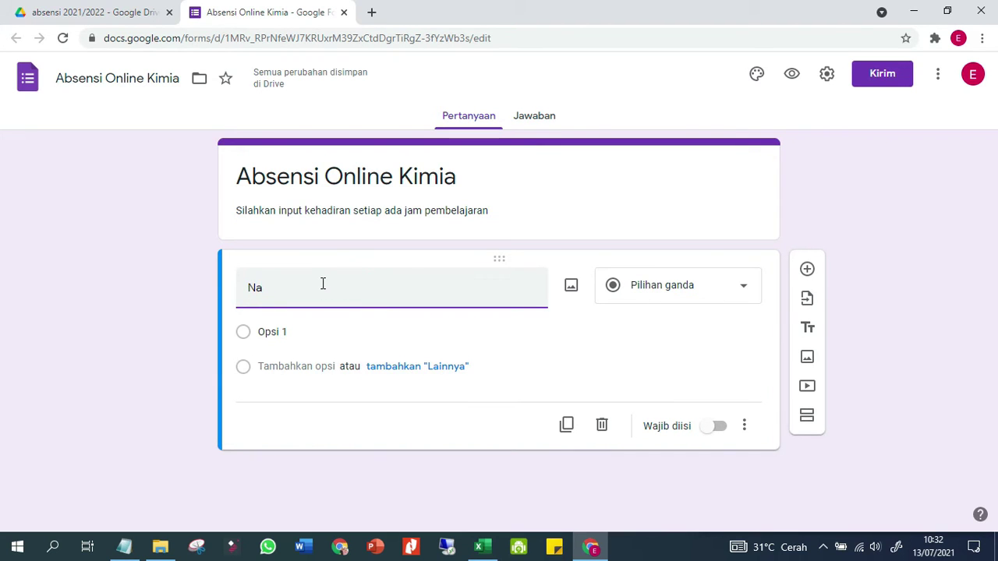
{"action": "type", "text": "IS"}
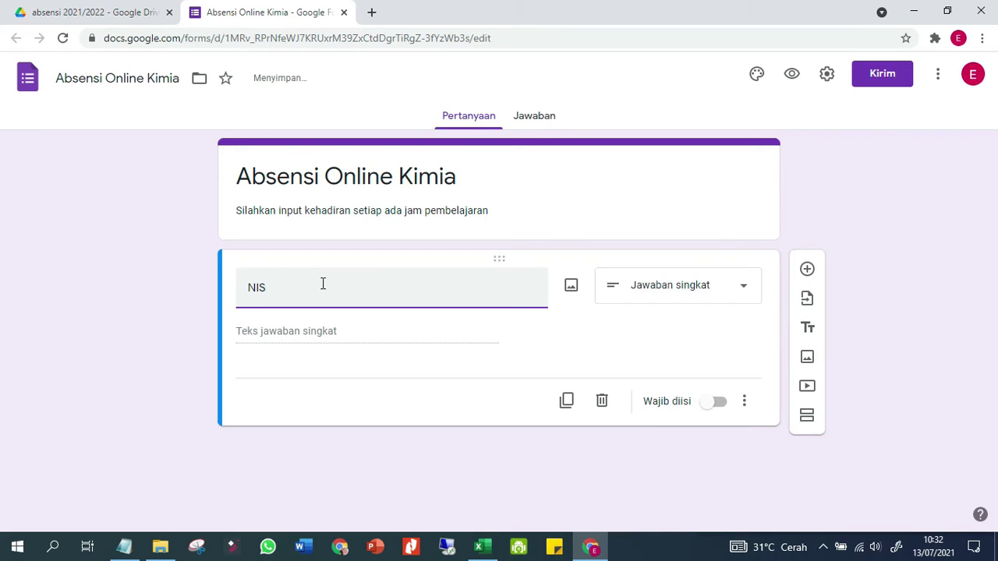
{"action": "left_click", "coordinate": [172, 388]}
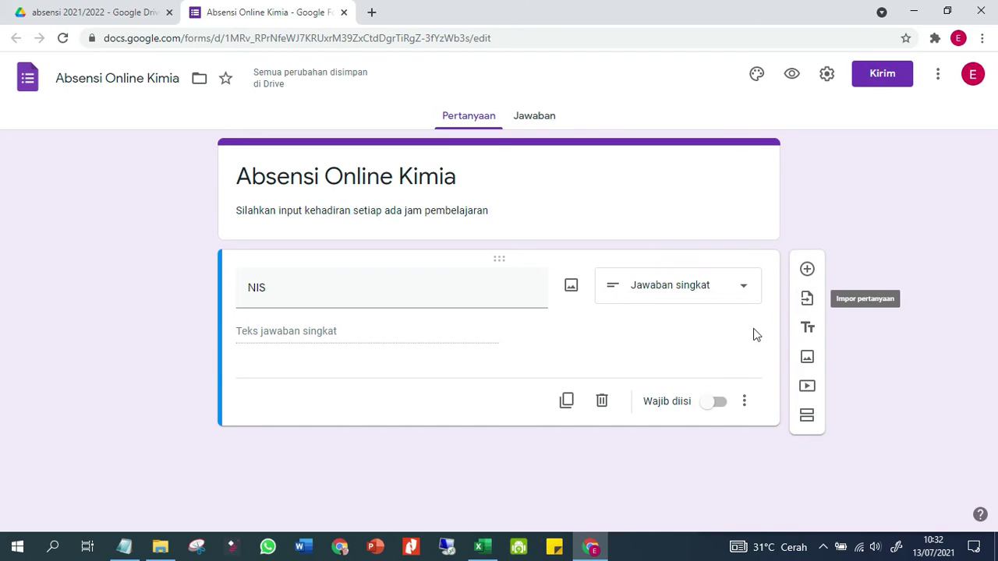
{"action": "left_click", "coordinate": [718, 403]}
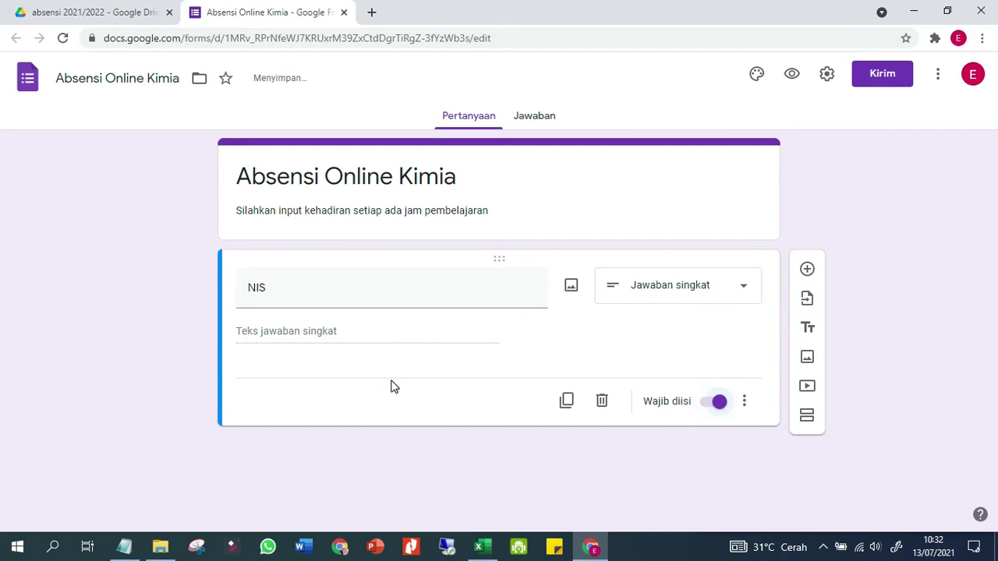
Give the NIS question regular-expression 'Berisi' response validation, leaving the pattern empty
{"action": "left_click", "coordinate": [745, 402]}
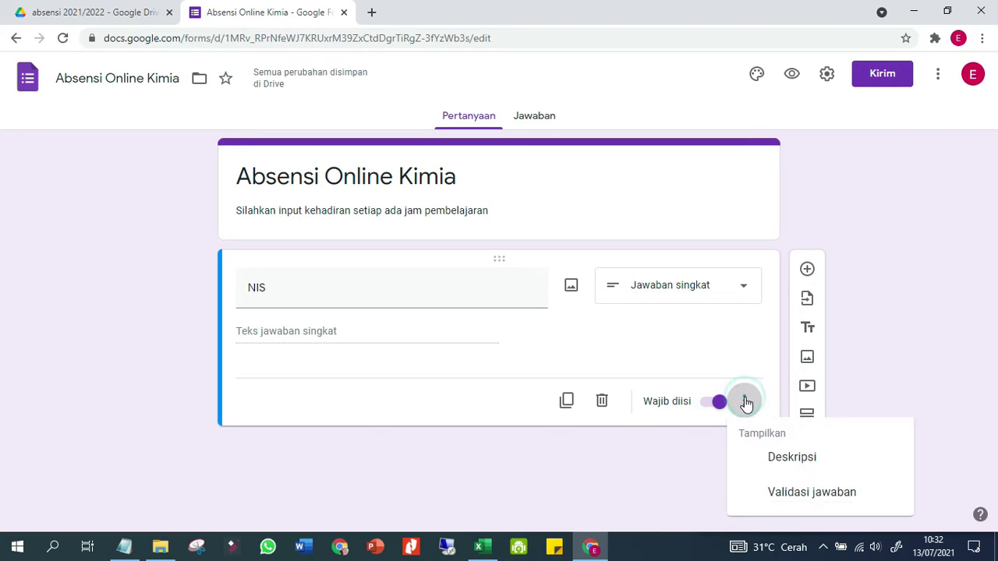
{"action": "left_click", "coordinate": [792, 496]}
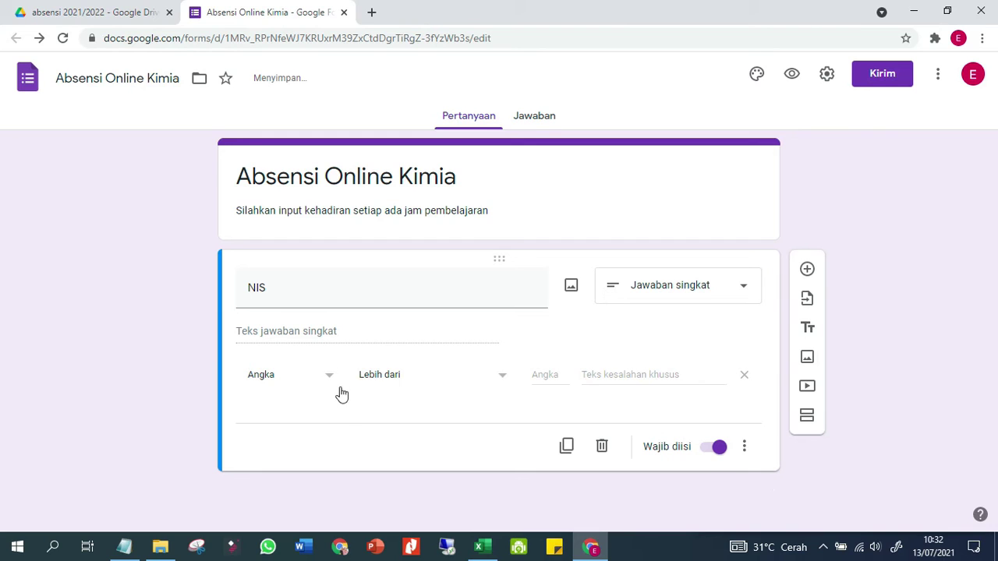
{"action": "left_click", "coordinate": [319, 378]}
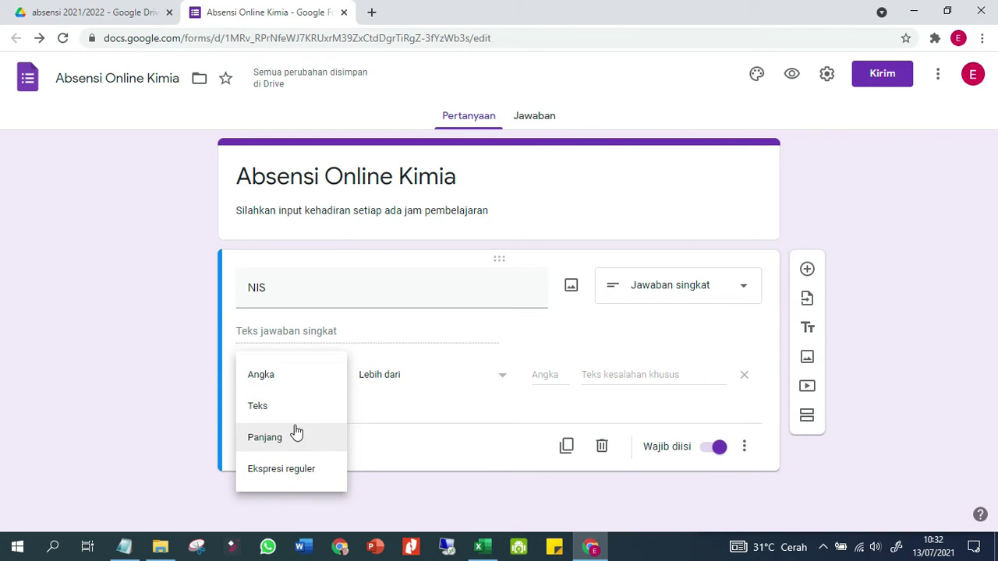
{"action": "left_click", "coordinate": [278, 481]}
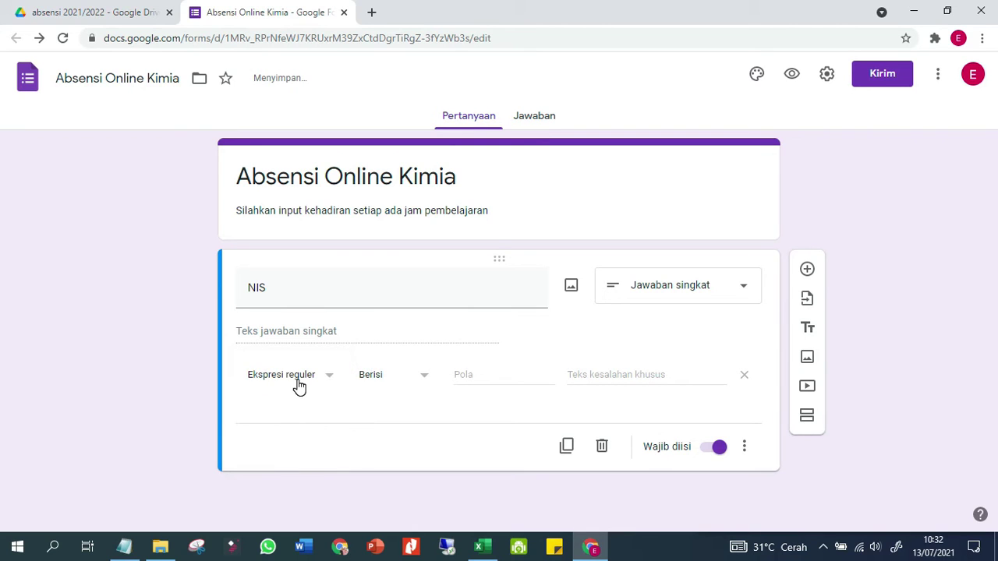
{"action": "left_click", "coordinate": [468, 380]}
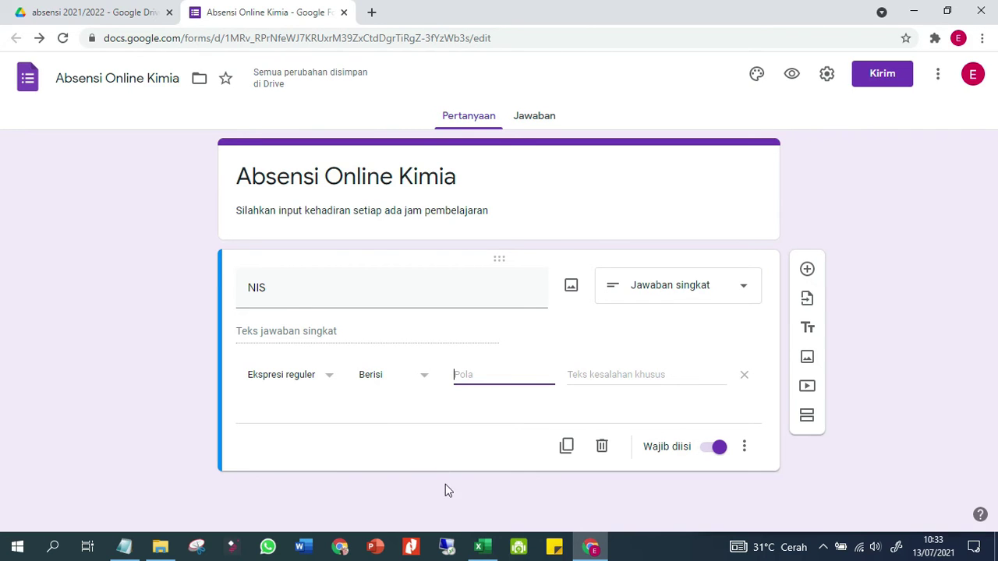
{"action": "left_click", "coordinate": [483, 546]}
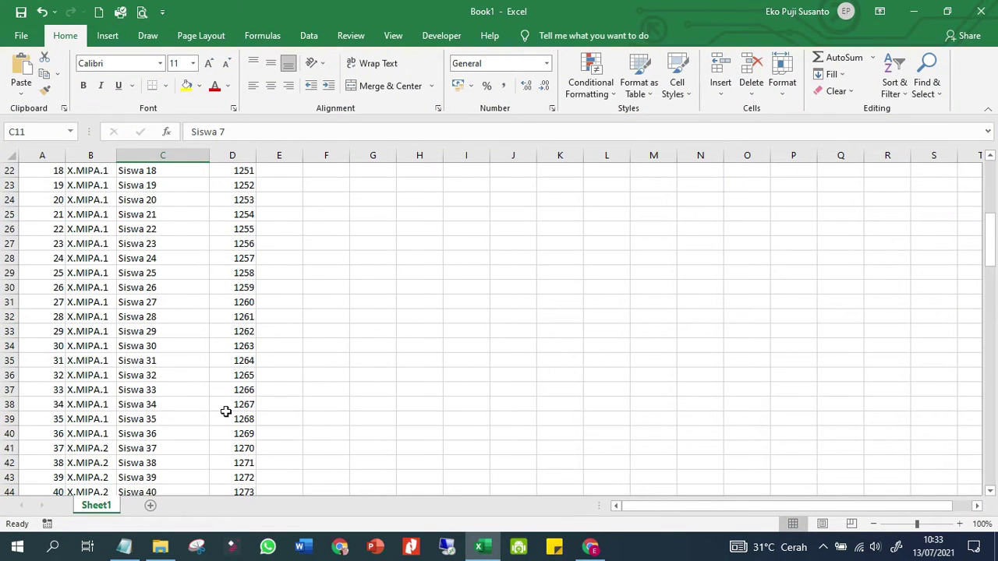
Review the NIS values in column D and enter =D5 in helper cell E5
{"action": "scroll", "coordinate": [225, 412], "scroll_direction": "up", "scroll_amount": 7}
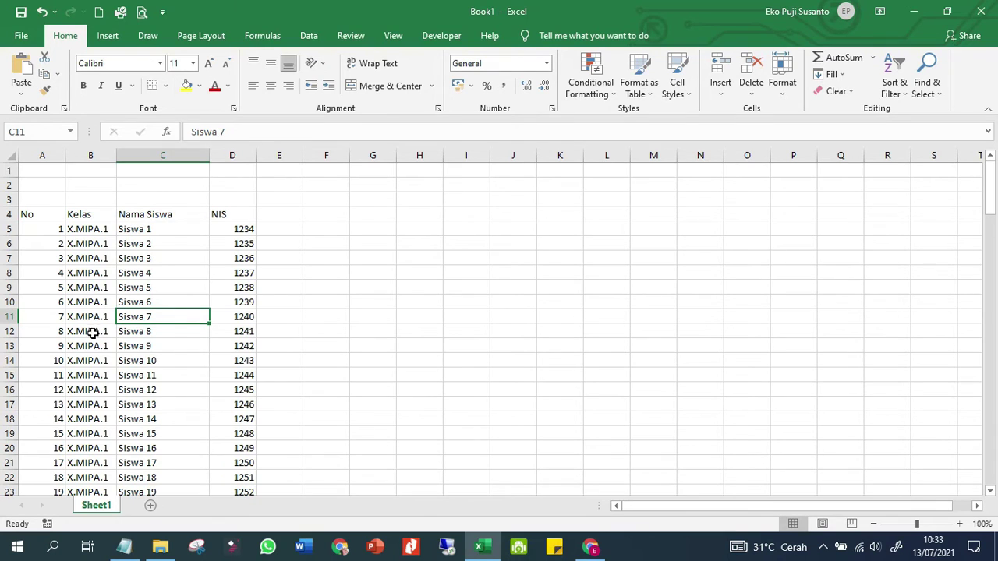
{"action": "left_click", "coordinate": [215, 316]}
{"action": "left_click", "coordinate": [234, 288]}
{"action": "left_click", "coordinate": [246, 255]}
{"action": "left_click", "coordinate": [244, 244]}
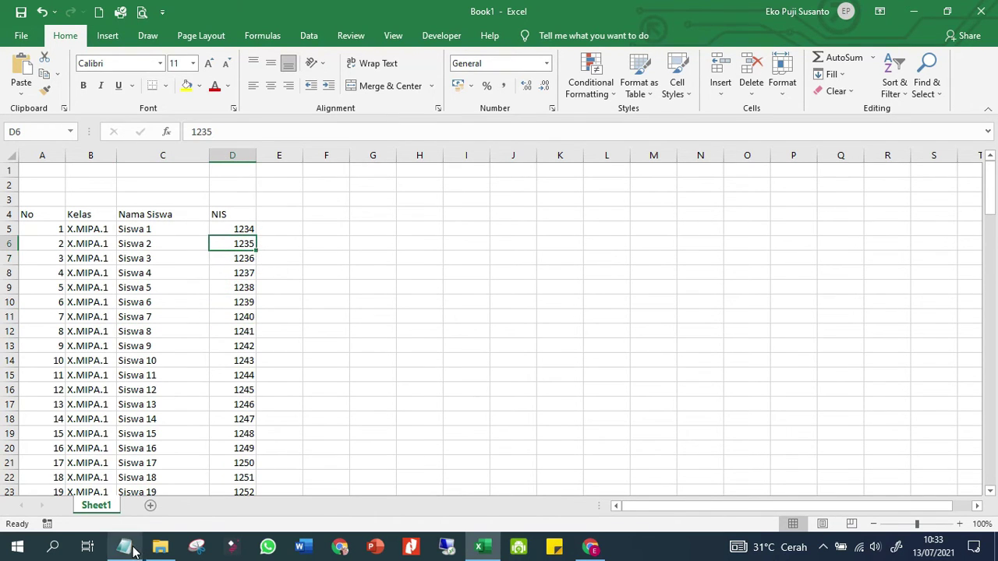
{"action": "left_click", "coordinate": [131, 550]}
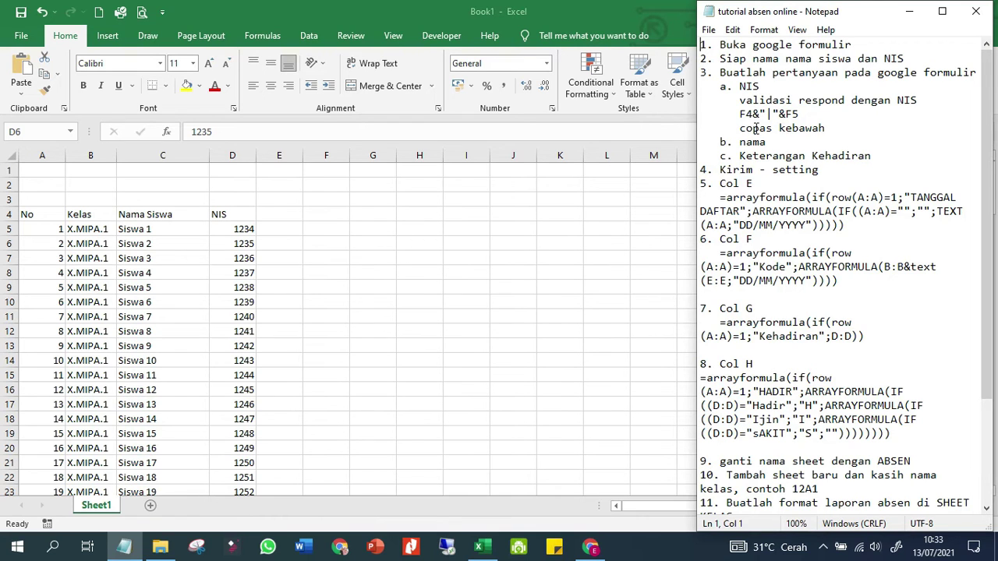
{"action": "left_click", "coordinate": [281, 243]}
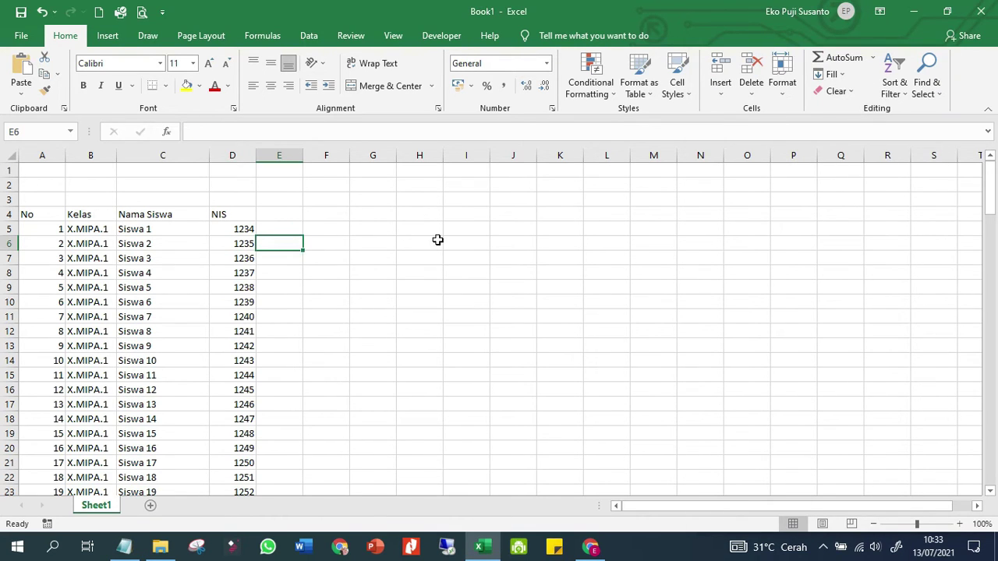
{"action": "key", "text": "Up"}
{"action": "type", "text": "=D5"}
{"action": "key", "text": "Return"}
Enter =D6&"|"&E5 in E6 to join 1235 and 1234 with a vertical bar
{"action": "type", "text": "="}
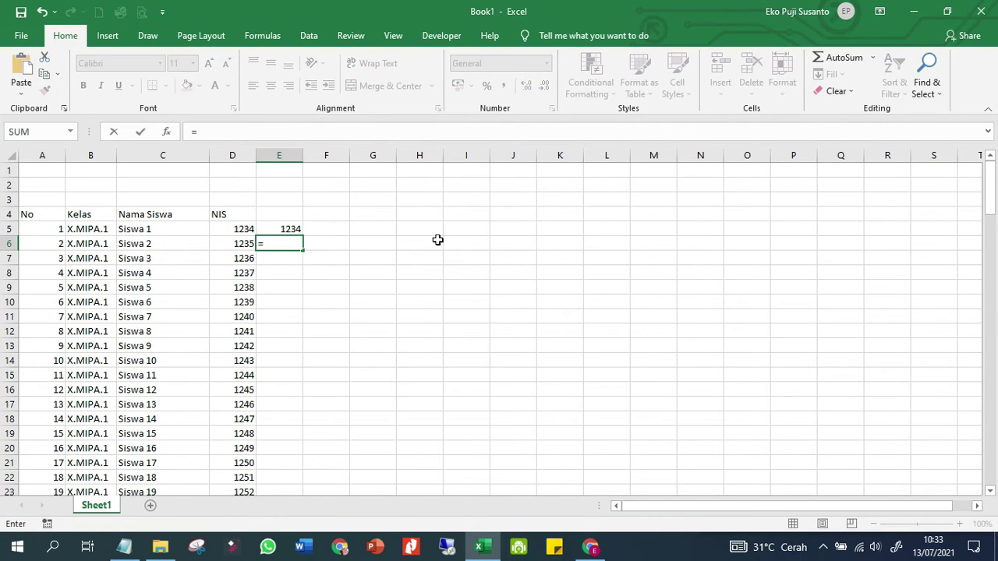
{"action": "key", "text": "Left"}
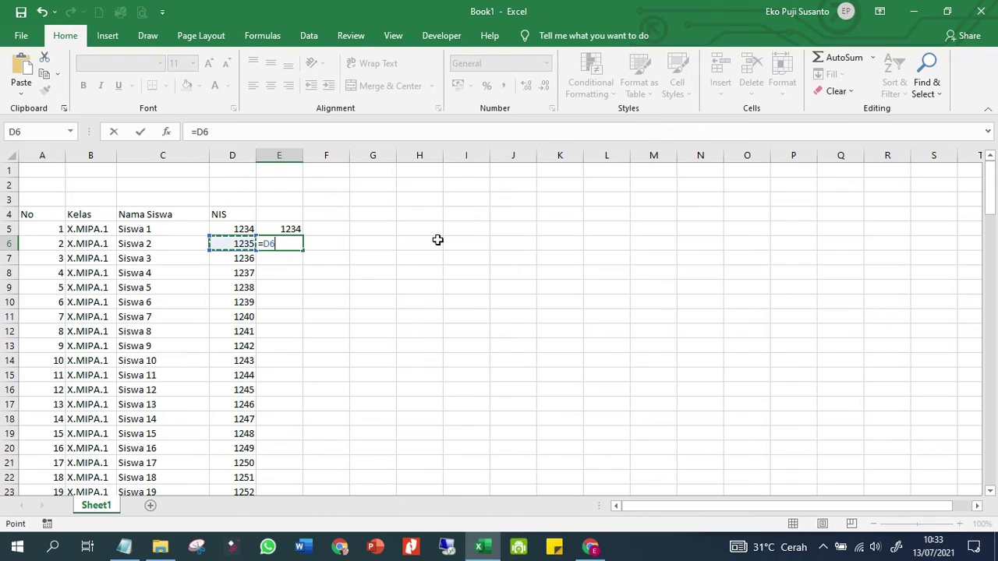
{"action": "type", "text": "&"}
{"action": "type", "text": "&"}
{"action": "key", "text": "Up"}
{"action": "key", "text": "Return"}
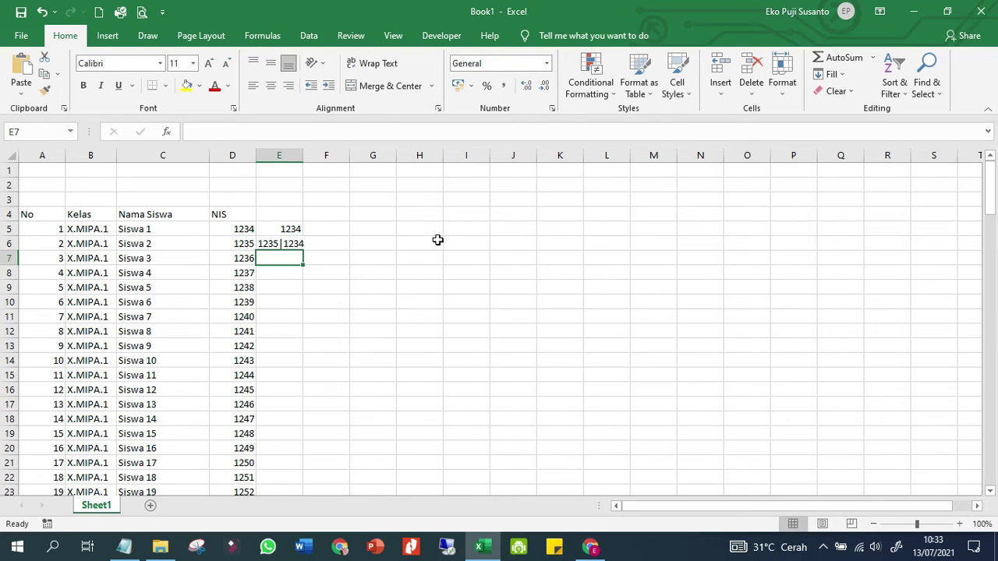
{"action": "left_click", "coordinate": [279, 243]}
{"action": "left_click", "coordinate": [232, 229]}
{"action": "left_click", "coordinate": [228, 241]}
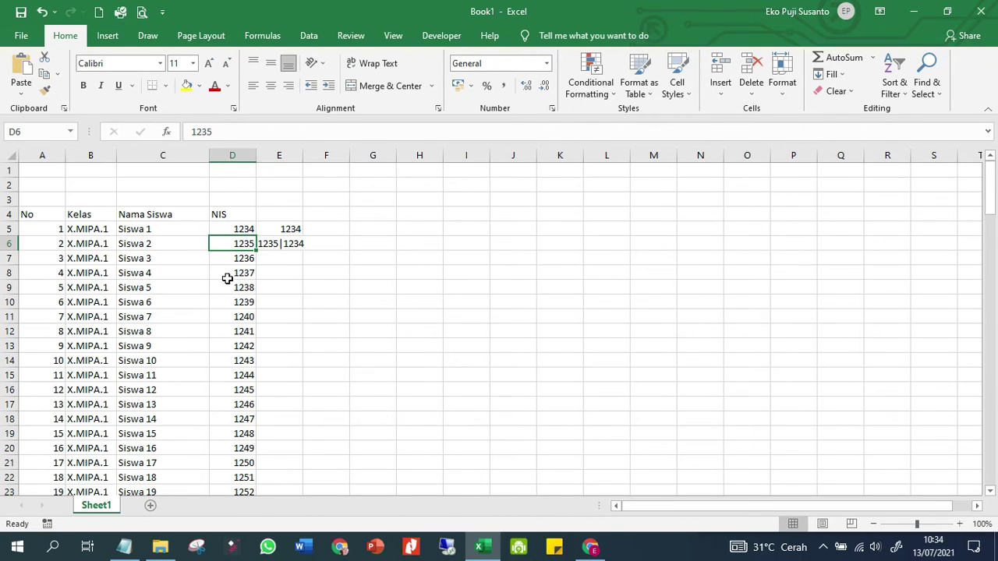
{"action": "left_click", "coordinate": [290, 243]}
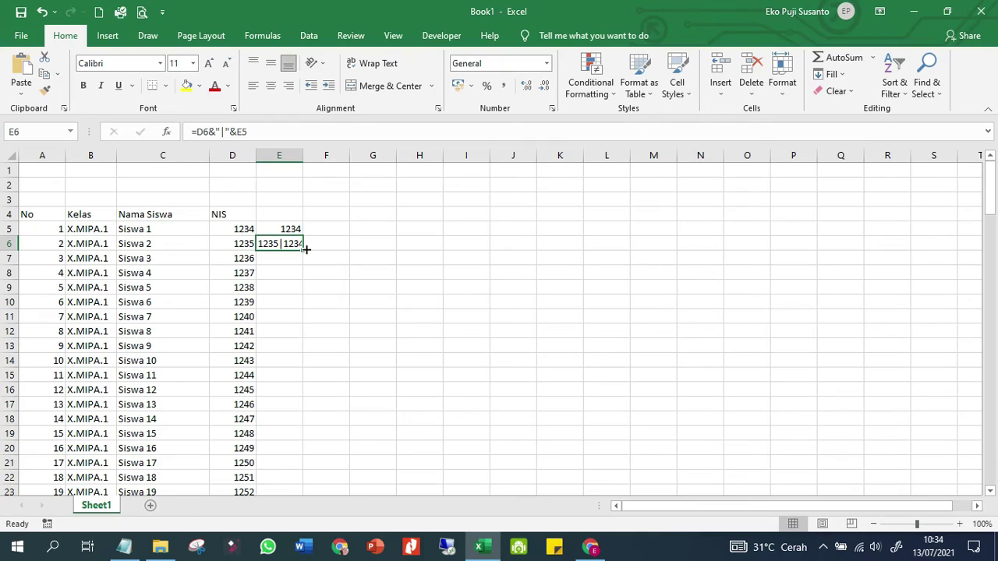
Fill E6's joining formula down column E to row 78 and check it
{"action": "double_click", "coordinate": [307, 249]}
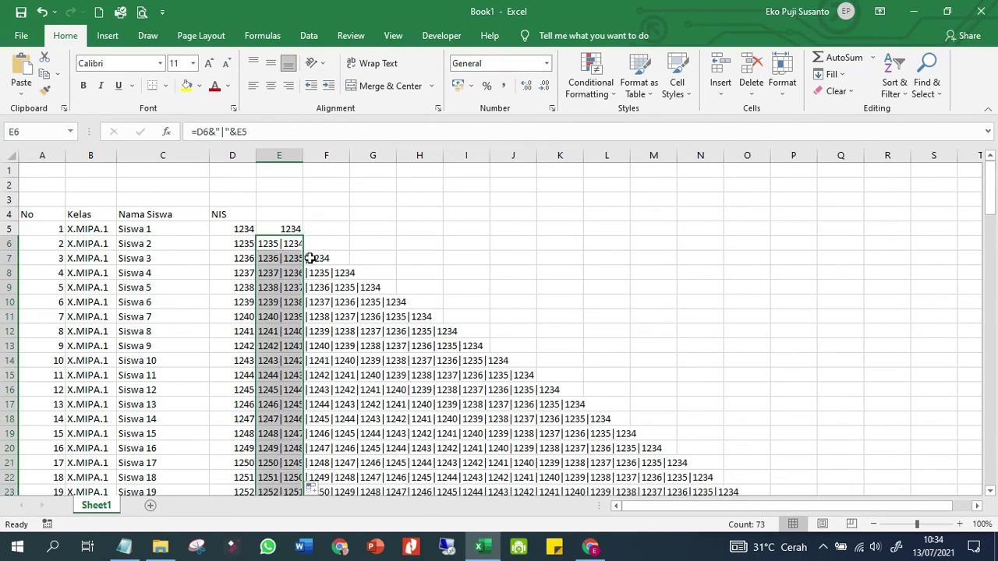
{"action": "scroll", "coordinate": [285, 286], "scroll_direction": "down", "scroll_amount": 4}
{"action": "scroll", "coordinate": [284, 291], "scroll_direction": "down", "scroll_amount": 16}
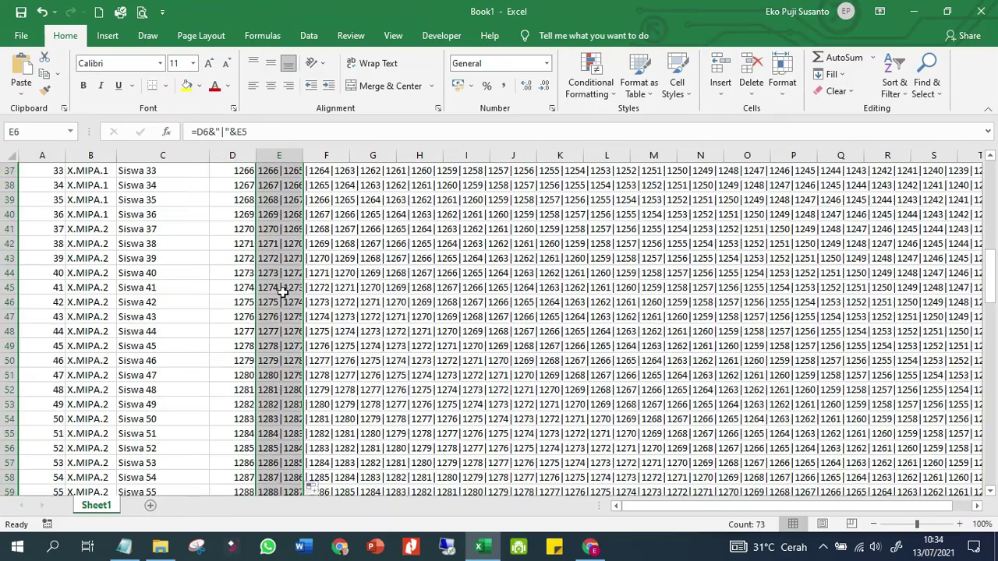
{"action": "scroll", "coordinate": [283, 291], "scroll_direction": "down", "scroll_amount": 1}
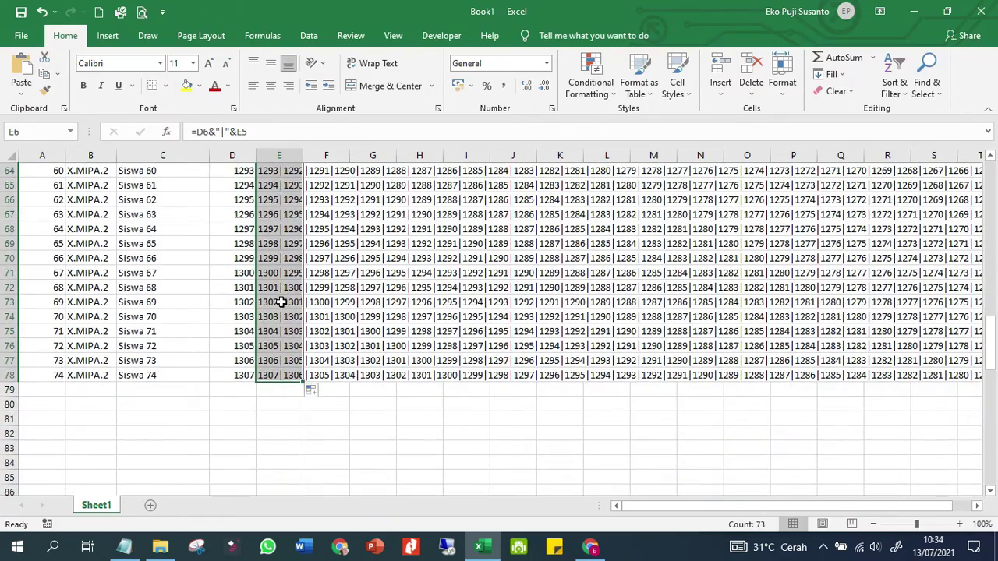
{"action": "double_click", "coordinate": [279, 302]}
{"action": "left_click", "coordinate": [269, 429]}
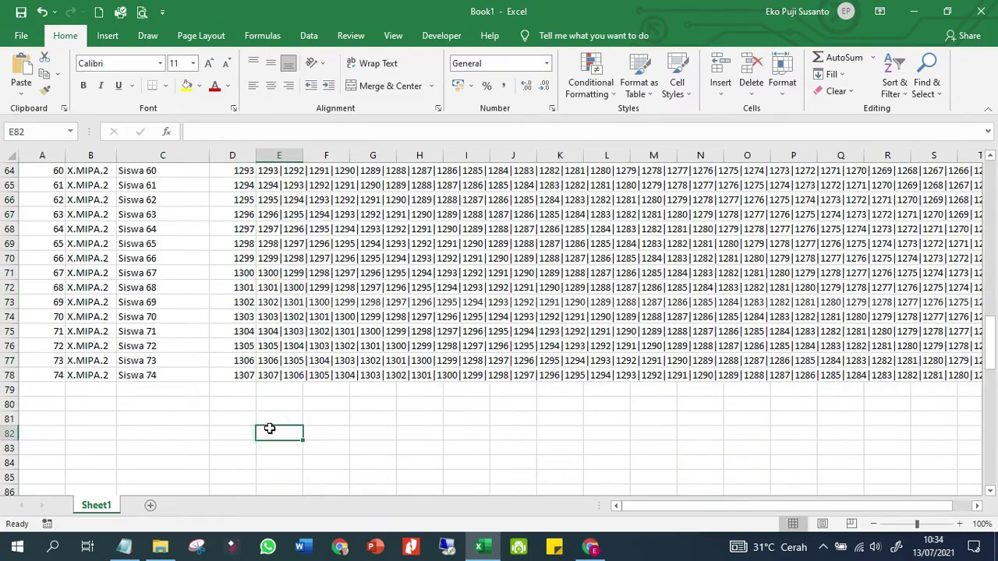
Copy the complete combined NIS string from E78
{"action": "left_click", "coordinate": [272, 375]}
{"action": "right_click", "coordinate": [272, 375]}
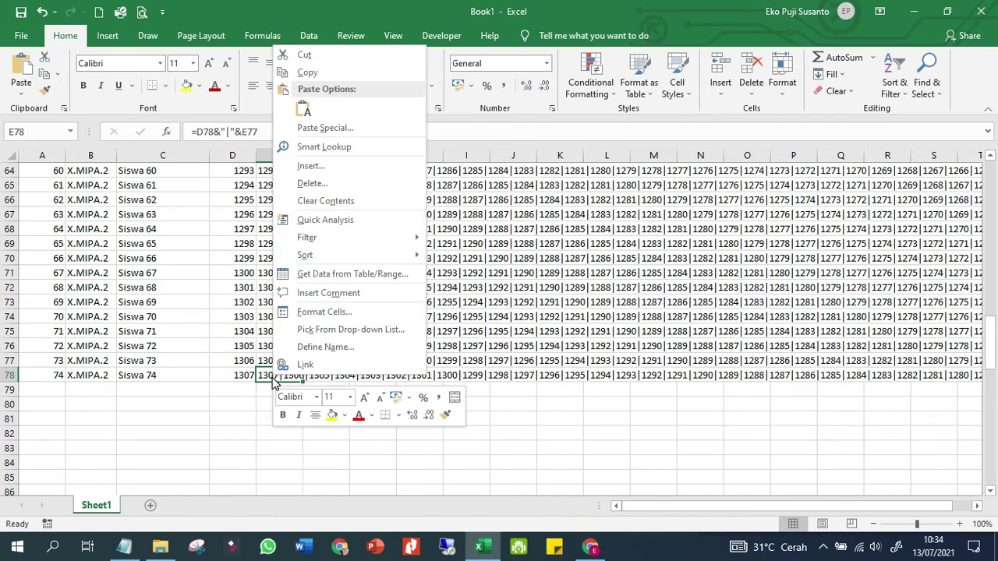
{"action": "left_click", "coordinate": [343, 73]}
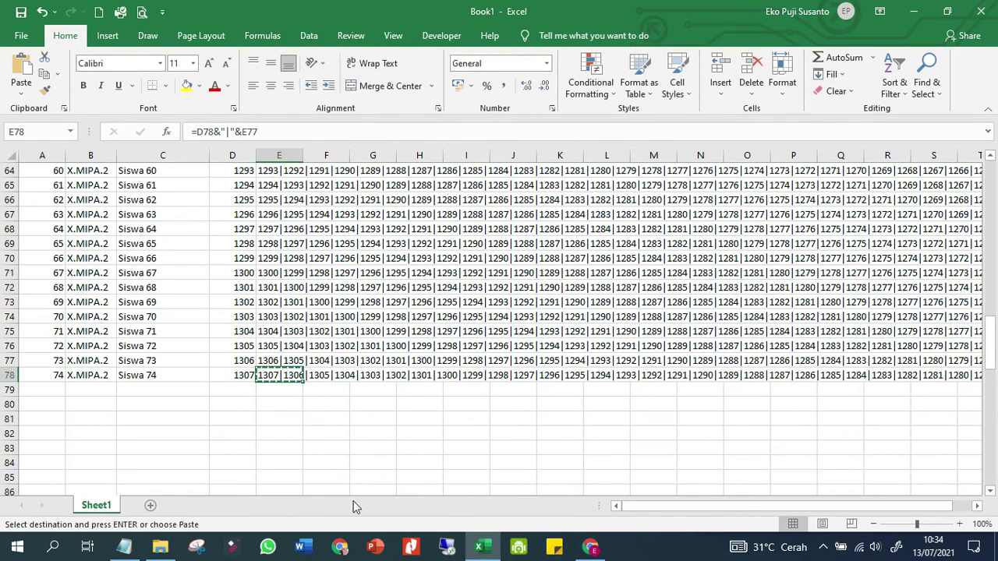
{"action": "left_click", "coordinate": [592, 547]}
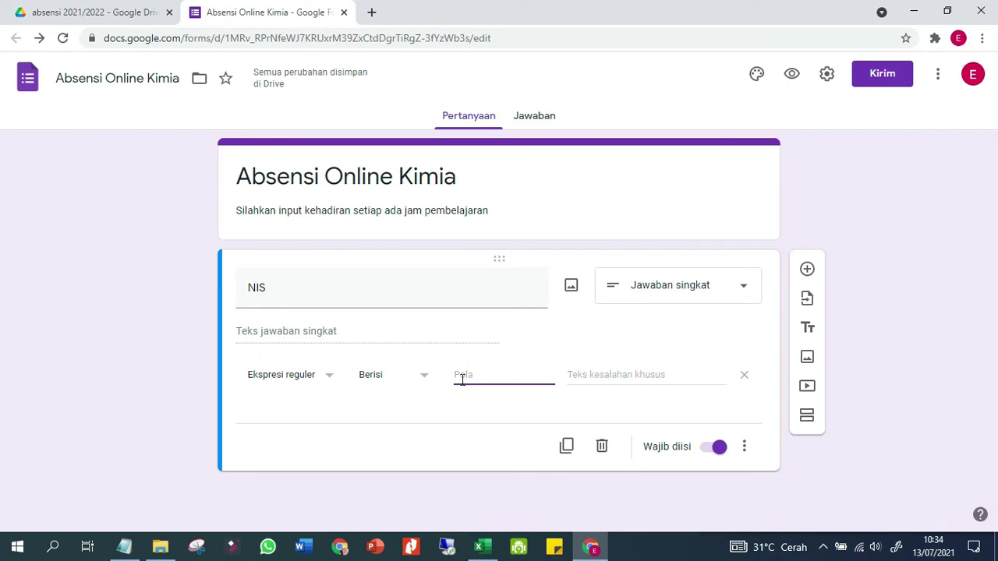
Paste the combined NIS list as the pattern and add the error message 'NIS yang dimasukan harus benar sesuai Kartu Pelajar'
{"action": "key", "text": "ctrl+v"}
{"action": "left_click", "coordinate": [476, 418]}
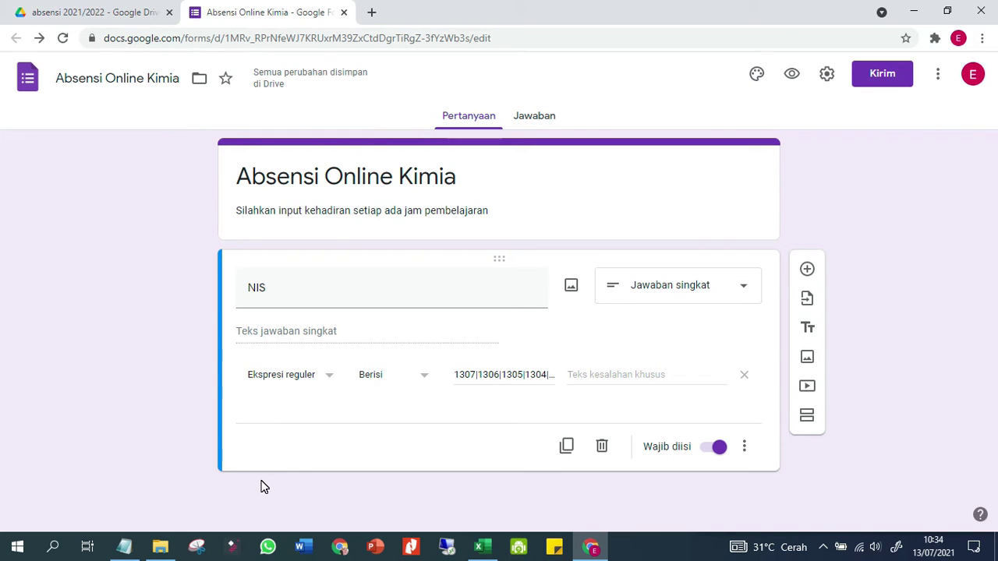
{"action": "left_click", "coordinate": [627, 373]}
{"action": "type", "text": "NIS"}
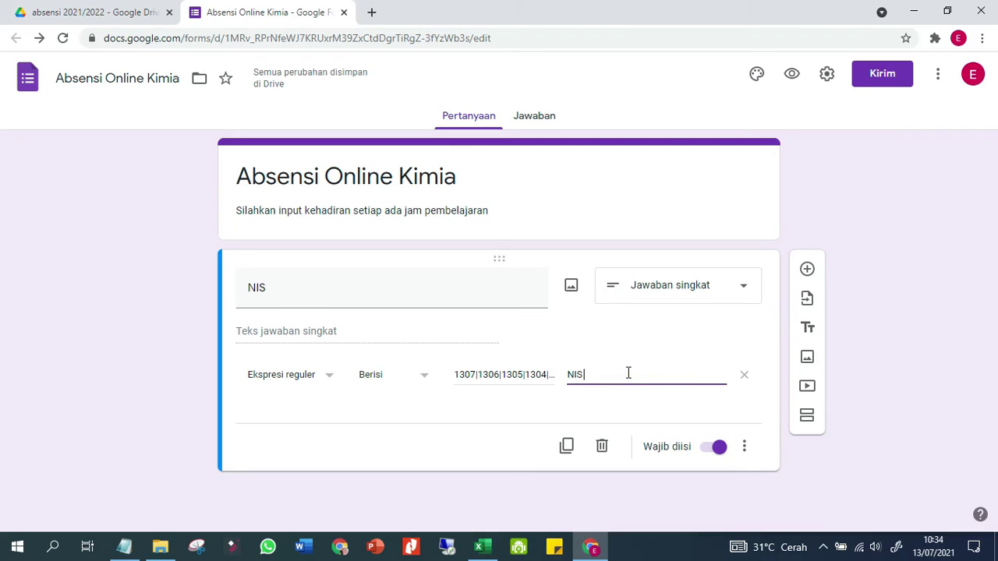
{"action": "type", "text": " yang dimasukkan har"}
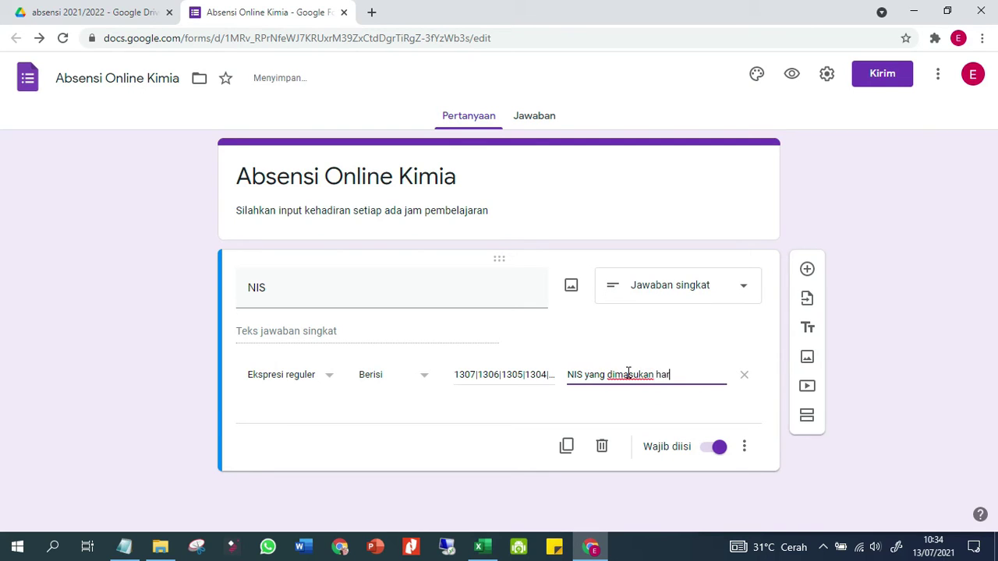
{"action": "type", "text": "us benar "}
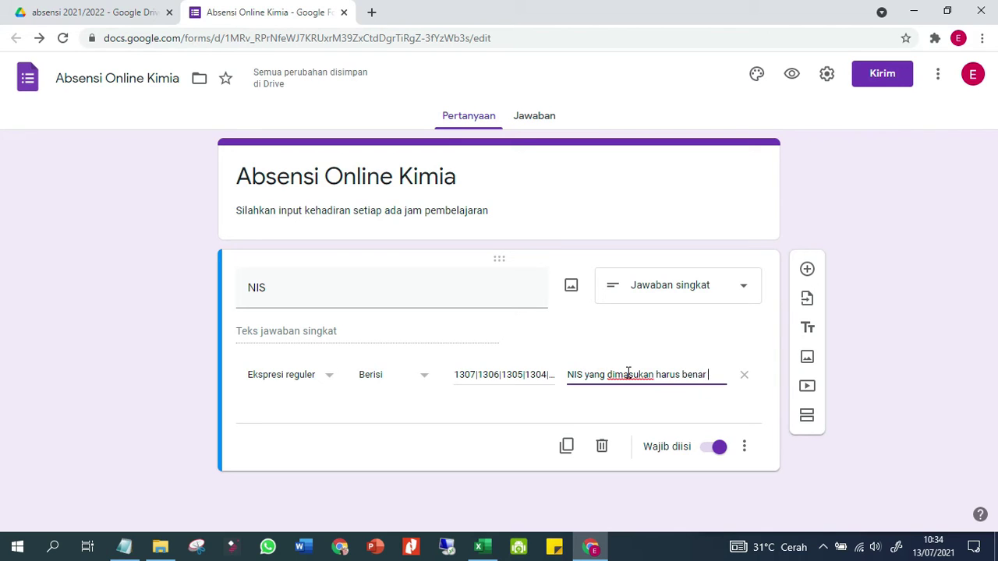
{"action": "type", "text": "sesuai Kartu Pelajar"}
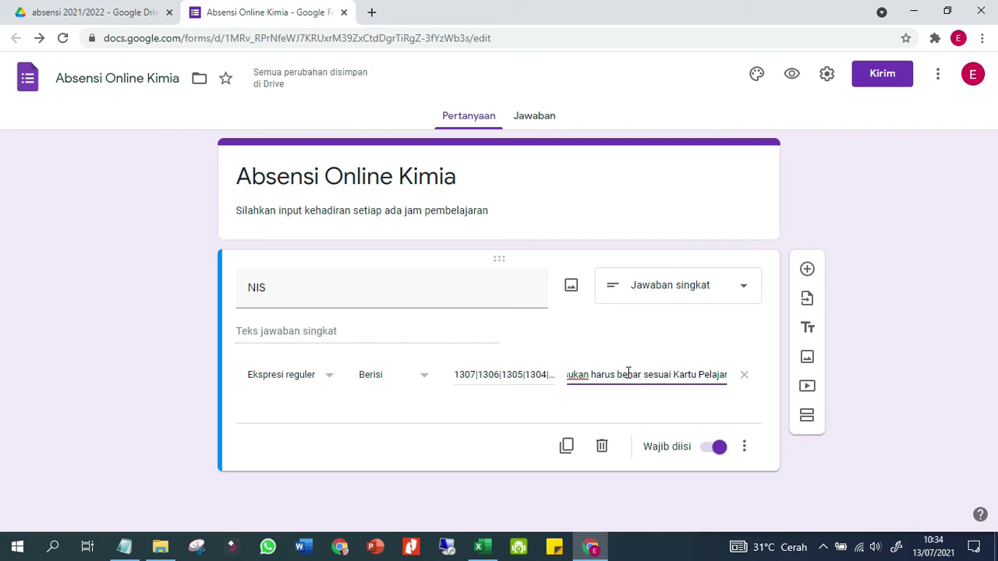
{"action": "left_click", "coordinate": [881, 412]}
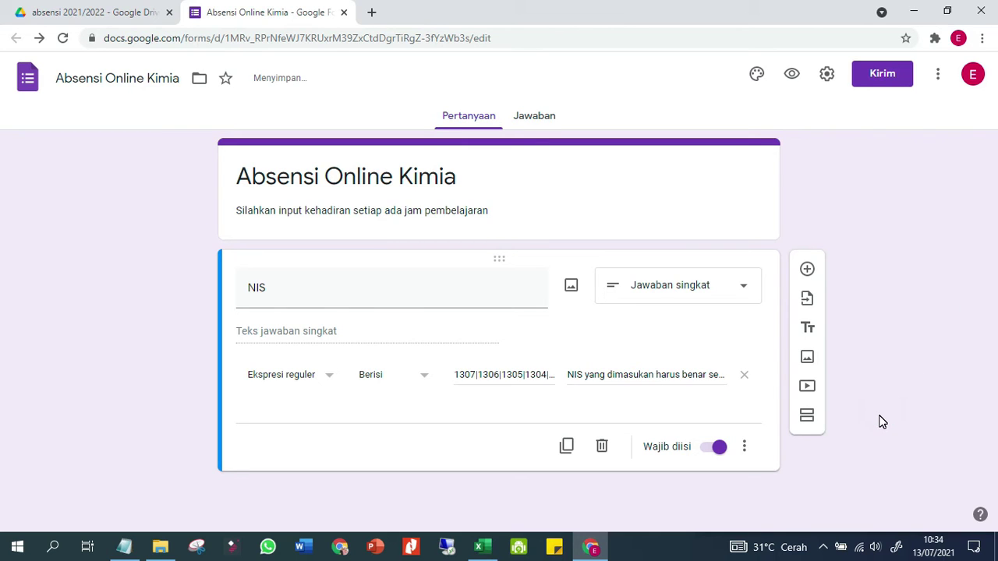
Add a required short-answer 'Nama' question below NIS
{"action": "left_click", "coordinate": [807, 269]}
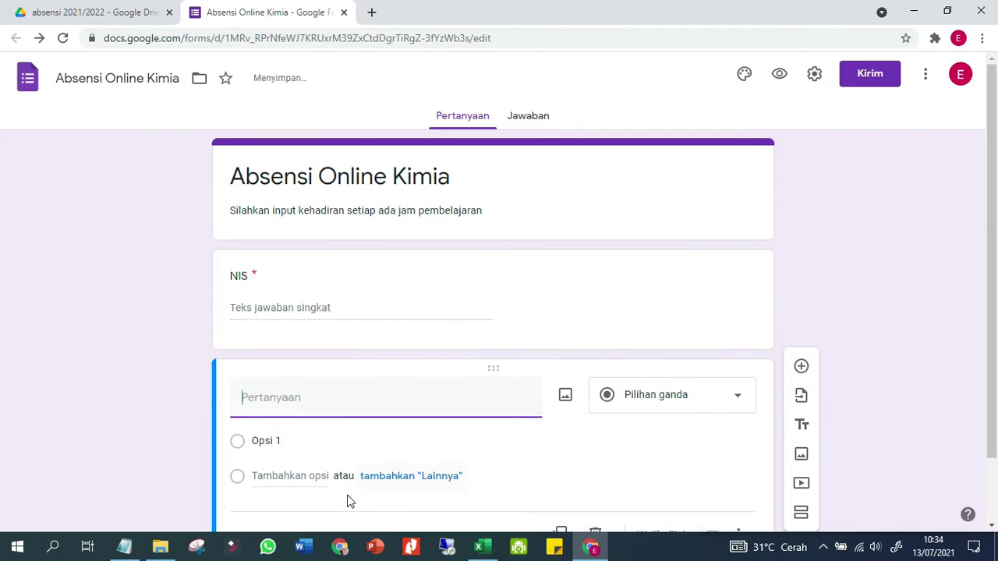
{"action": "type", "text": "Nama"}
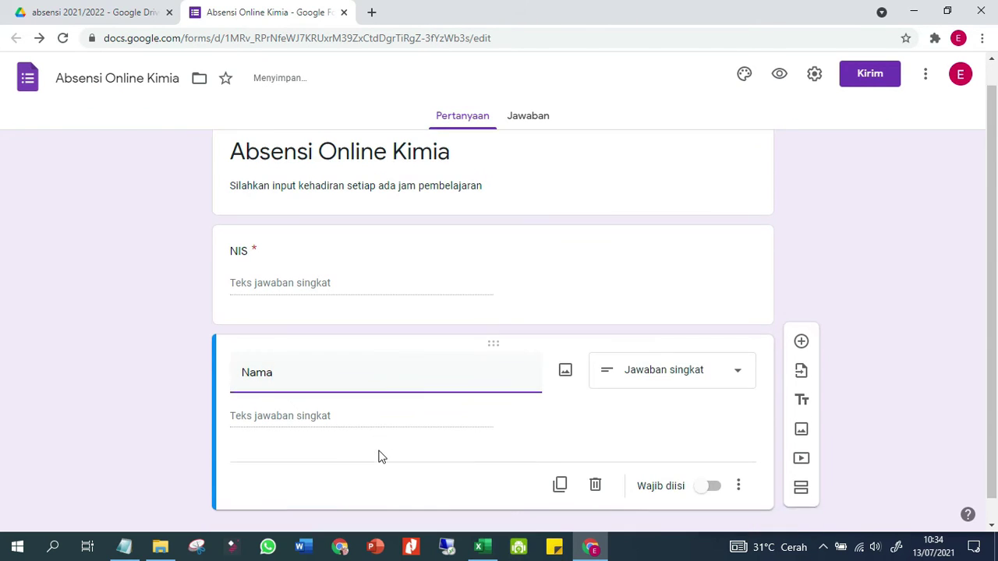
{"action": "left_click", "coordinate": [708, 462]}
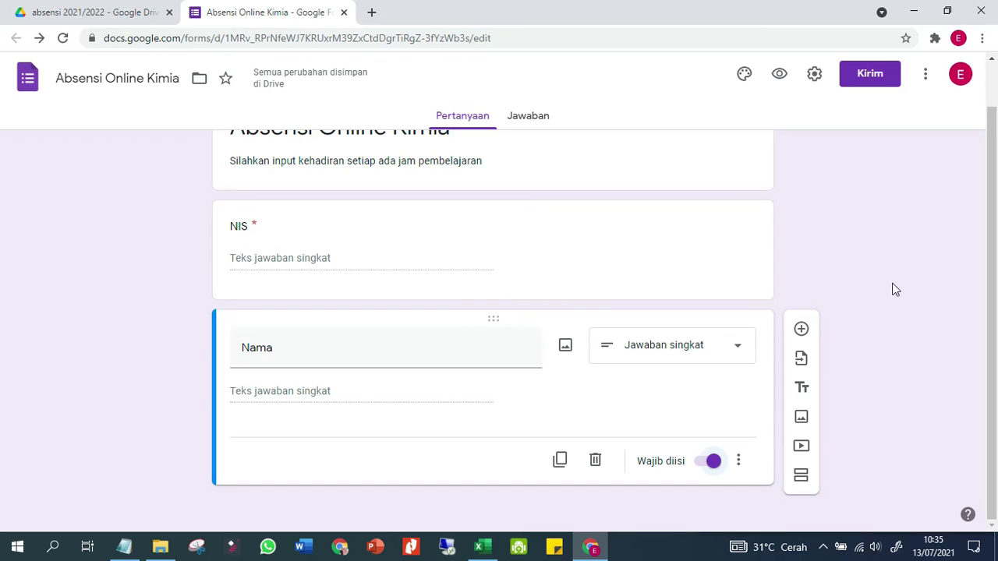
{"action": "left_click", "coordinate": [801, 331]}
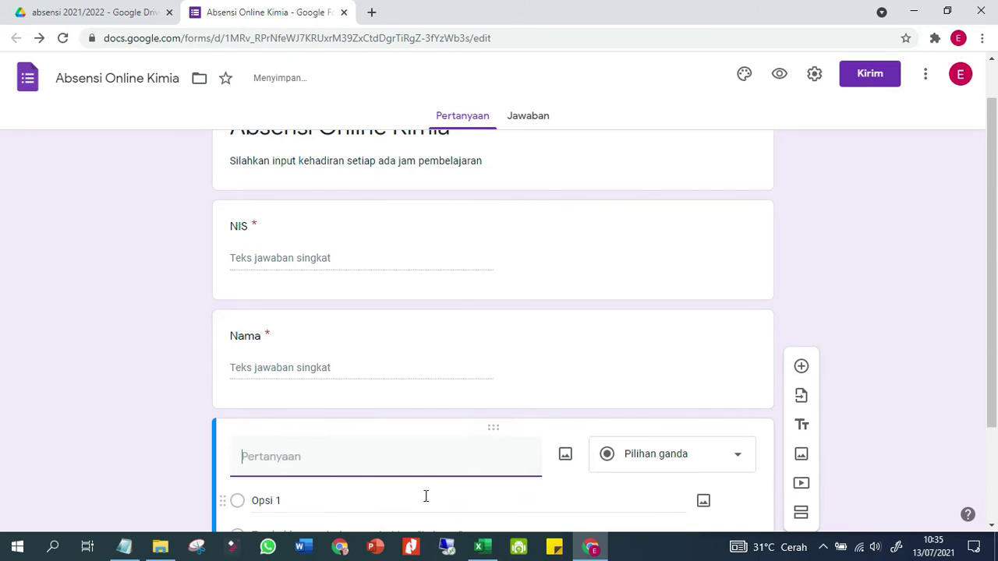
Title the new question 'Keterangan Kehadiran' with options Hadir, Sakit and Ijin
{"action": "type", "text": "Keteran"}
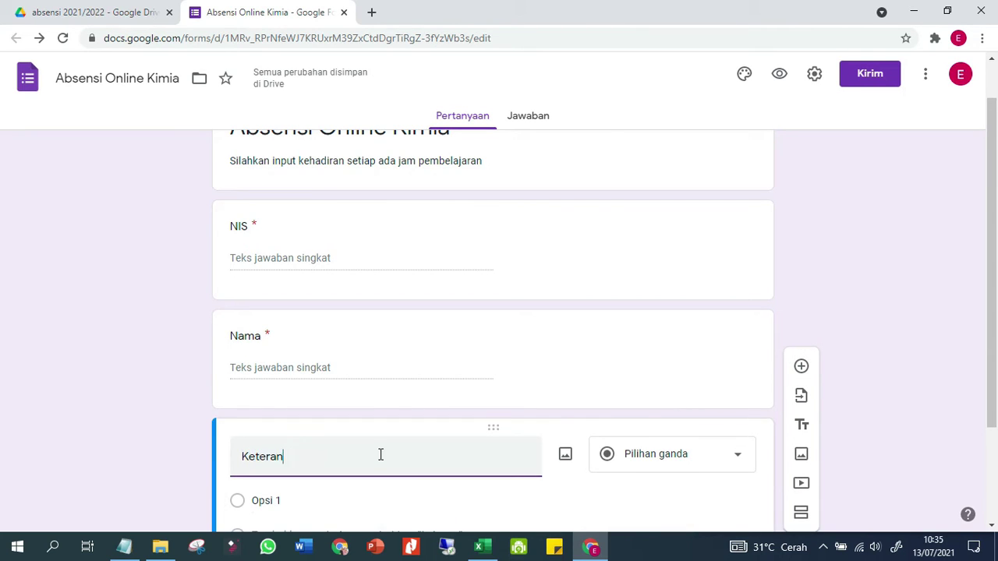
{"action": "type", "text": "gan Kehadiran"}
{"action": "scroll", "coordinate": [468, 453], "scroll_direction": "down", "scroll_amount": 1}
{"action": "left_click", "coordinate": [365, 431]}
{"action": "type", "text": "Hadir"}
{"action": "key", "text": "Tab"}
{"action": "left_click", "coordinate": [290, 463]}
{"action": "type", "text": "sak"}
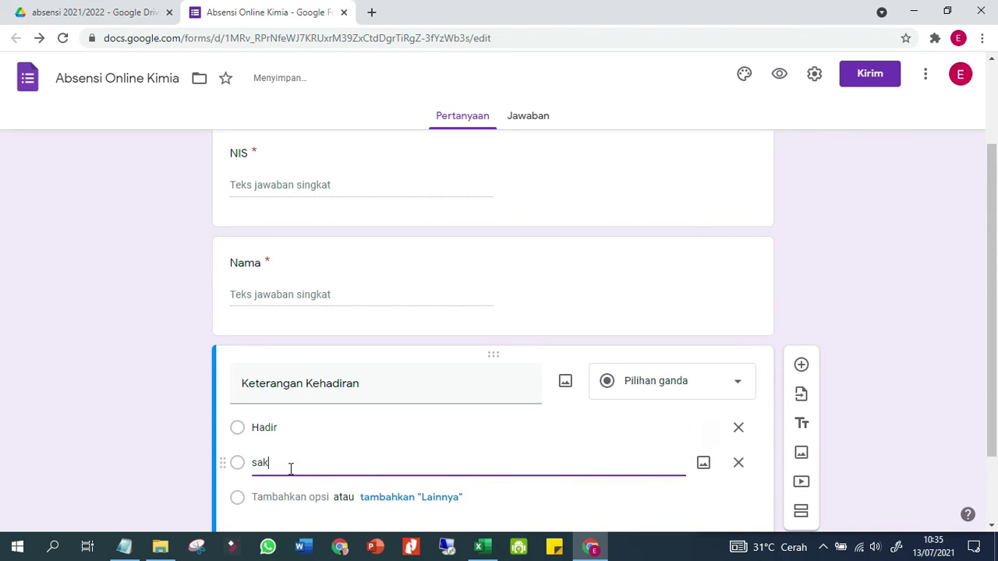
{"action": "key", "text": "BackSpace"}
{"action": "key", "text": "BackSpace"}
{"action": "type", "text": "Saki"}
{"action": "left_click", "coordinate": [252, 497]}
{"action": "type", "text": "Ijin"}
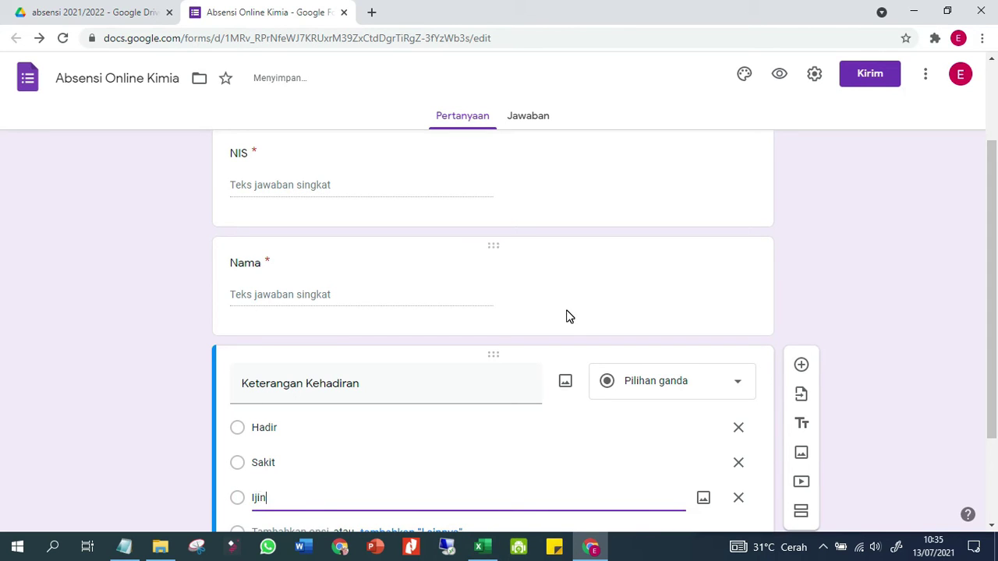
Make Keterangan Kehadiran required, then select the Nama question again
{"action": "scroll", "coordinate": [572, 460], "scroll_direction": "down", "scroll_amount": 2}
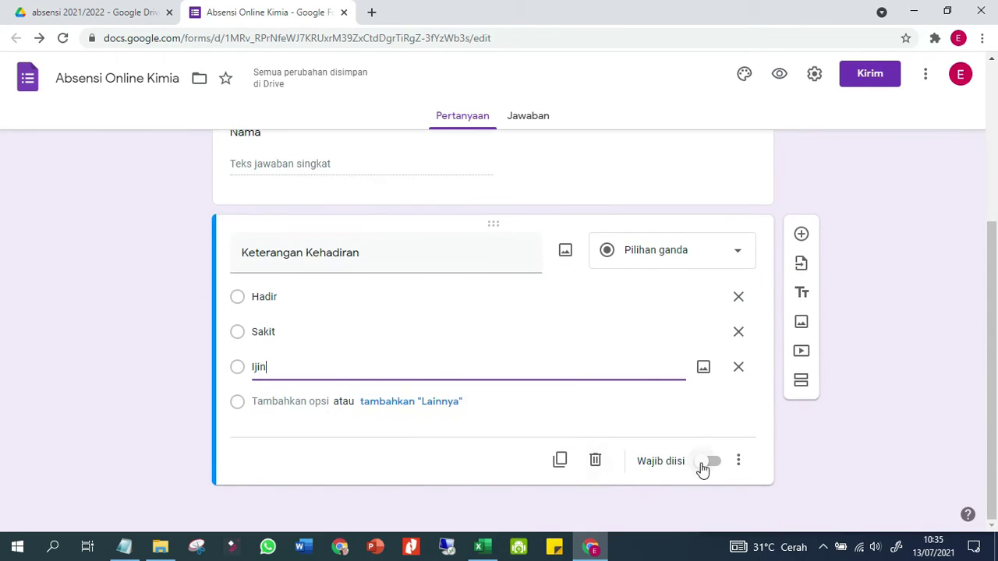
{"action": "left_click", "coordinate": [708, 462]}
{"action": "scroll", "coordinate": [305, 445], "scroll_direction": "up", "scroll_amount": 1}
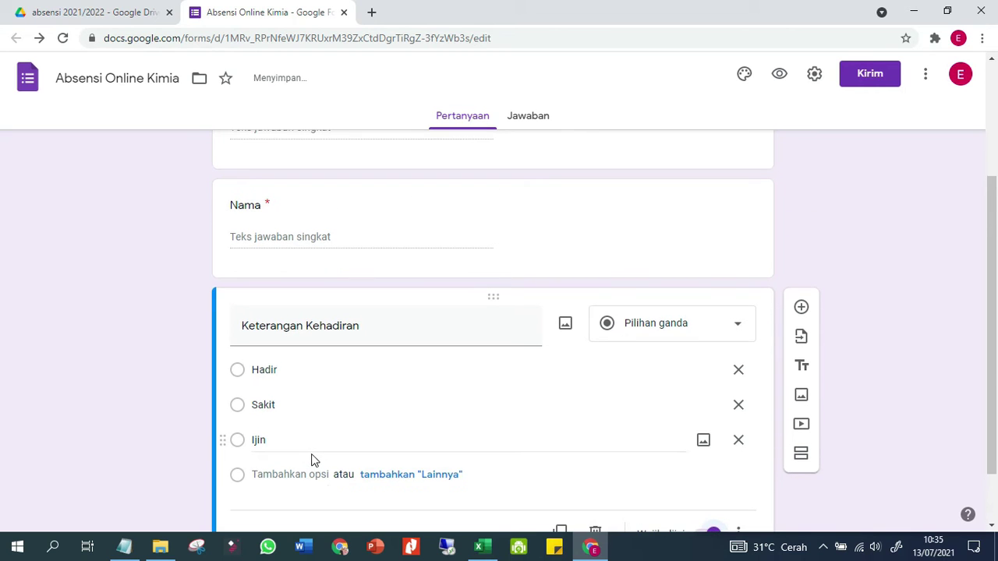
{"action": "scroll", "coordinate": [323, 448], "scroll_direction": "up", "scroll_amount": 2}
{"action": "left_click", "coordinate": [855, 327]}
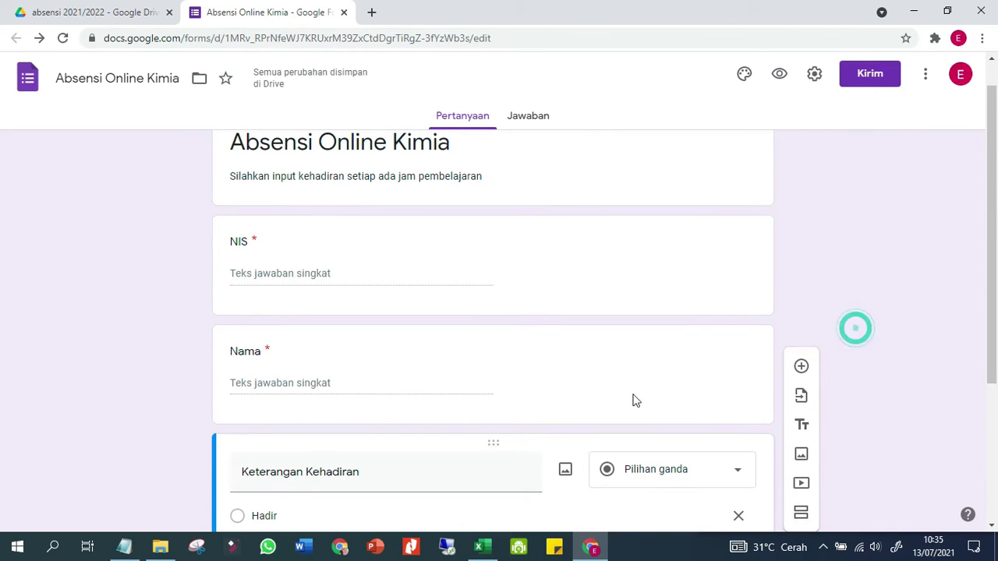
{"action": "scroll", "coordinate": [335, 488], "scroll_direction": "down", "scroll_amount": 3}
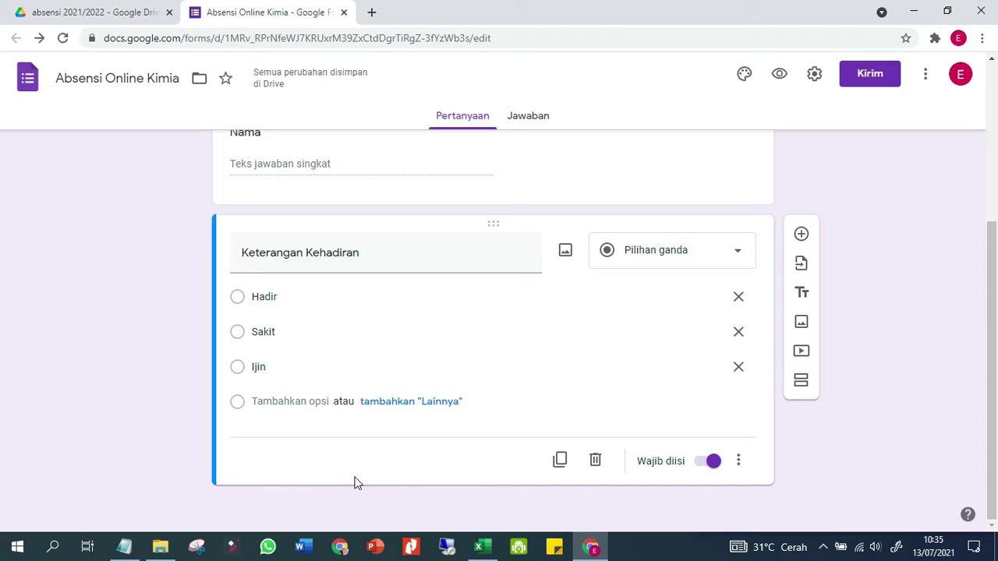
{"action": "scroll", "coordinate": [656, 448], "scroll_direction": "up", "scroll_amount": 1}
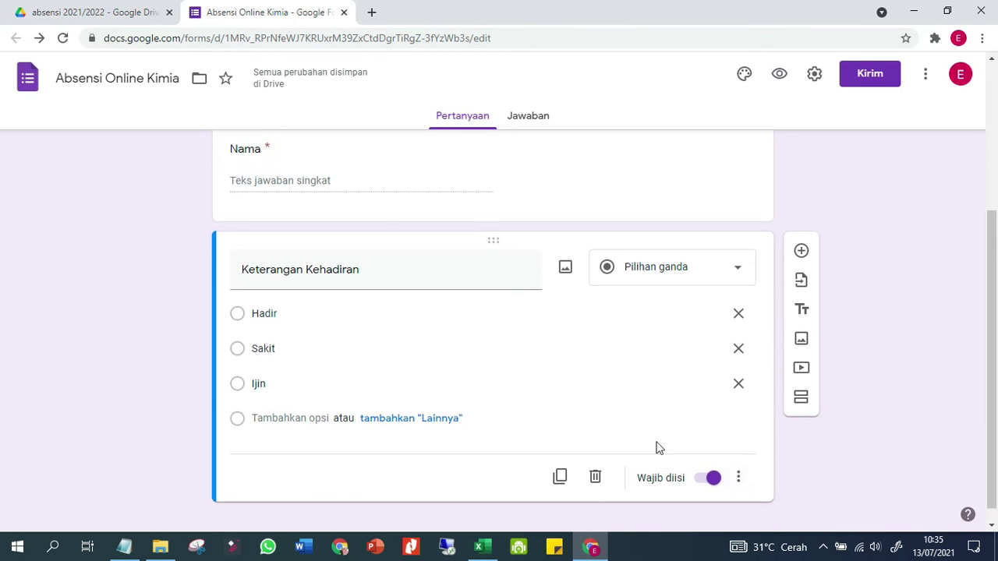
{"action": "scroll", "coordinate": [656, 448], "scroll_direction": "up", "scroll_amount": 2}
{"action": "left_click", "coordinate": [652, 312]}
Add the description 'Tuliskan nama sesuai buku absen' to the Nama question
{"action": "left_click", "coordinate": [740, 402]}
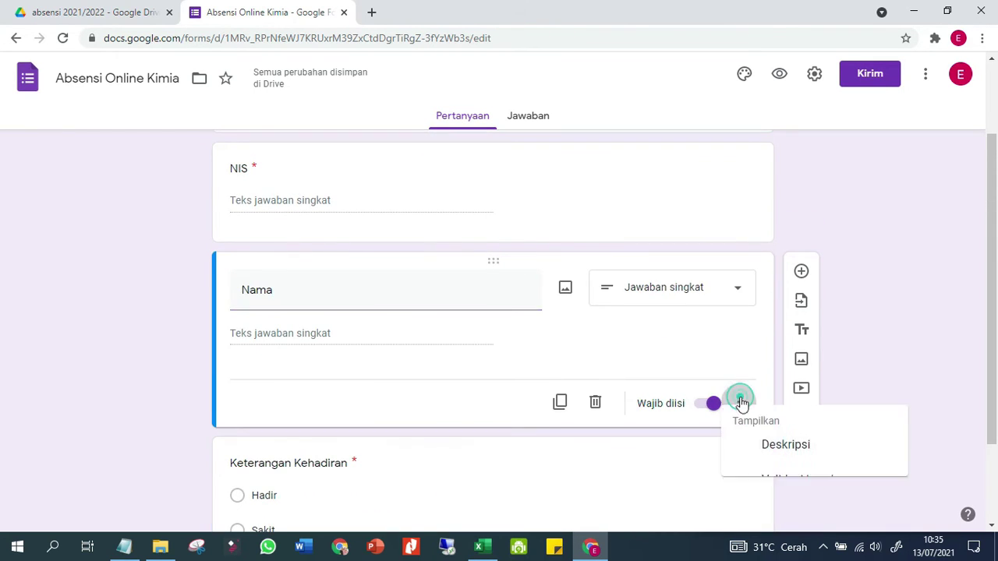
{"action": "left_click", "coordinate": [782, 457]}
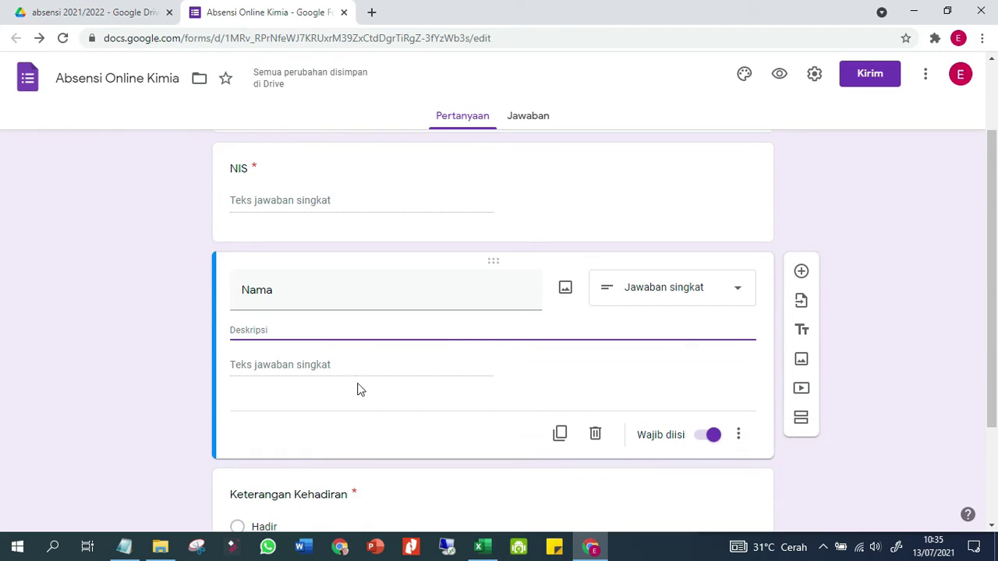
{"action": "left_click", "coordinate": [302, 324]}
{"action": "type", "text": "Tulis"}
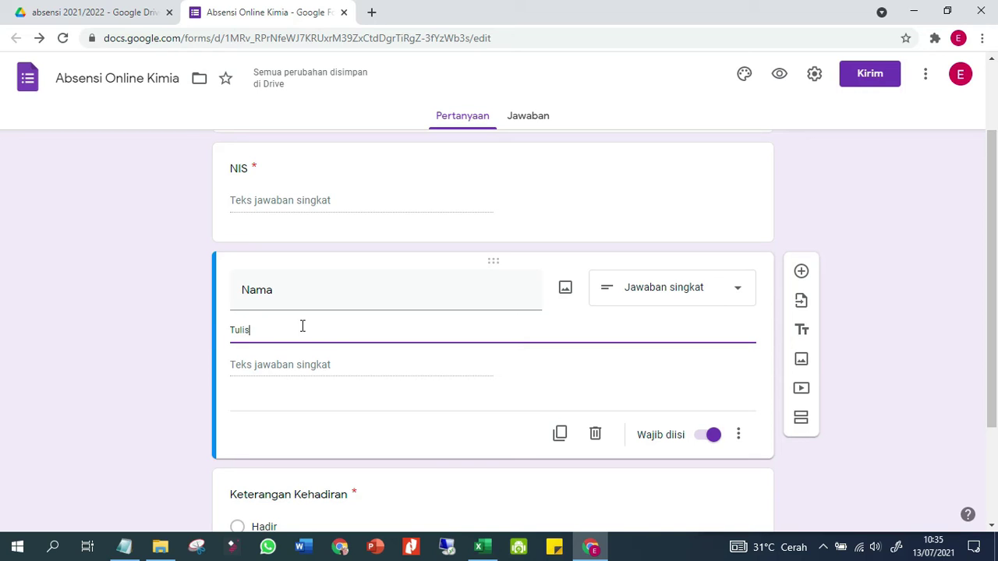
{"action": "type", "text": "kan nam"}
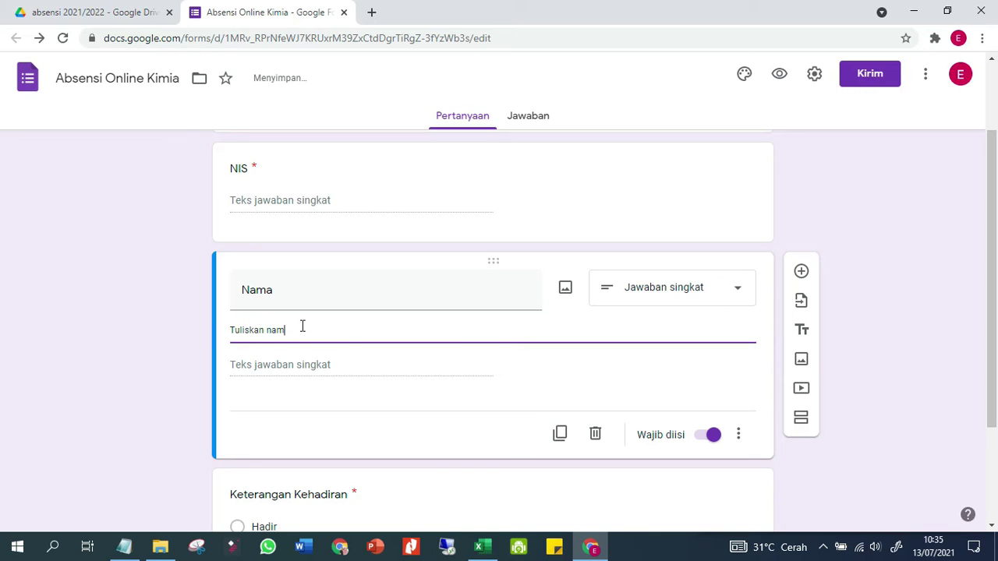
{"action": "type", "text": "a sesuai abse"}
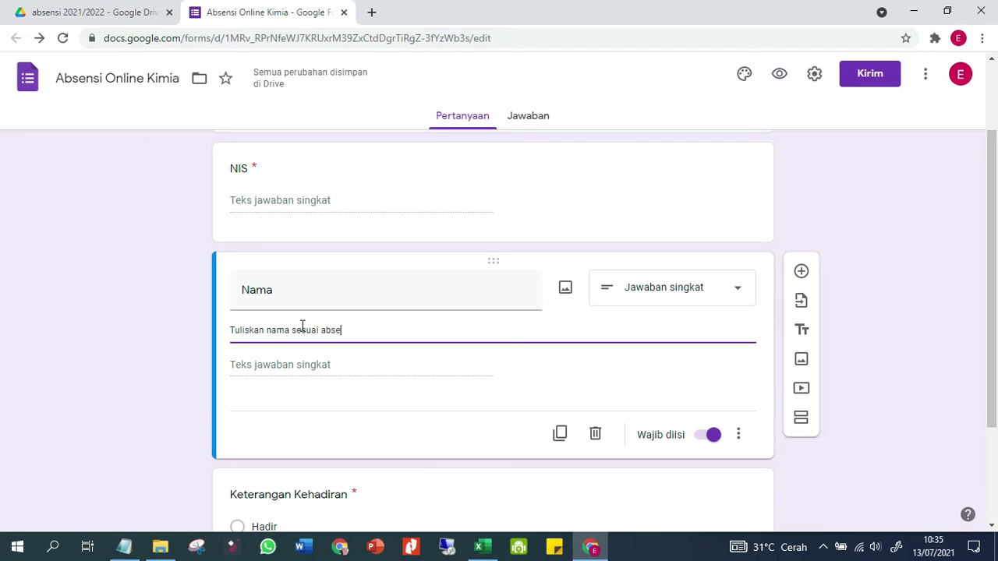
{"action": "type", "text": "uku ab"}
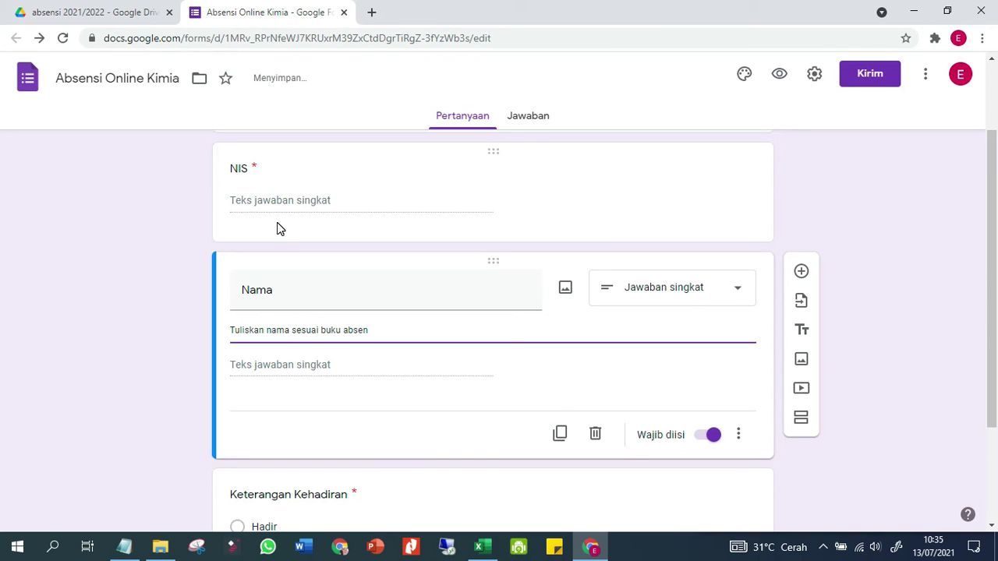
Add the description 'Inputkan NIS sesuai kartu pelajar' to the NIS question
{"action": "left_click", "coordinate": [292, 170]}
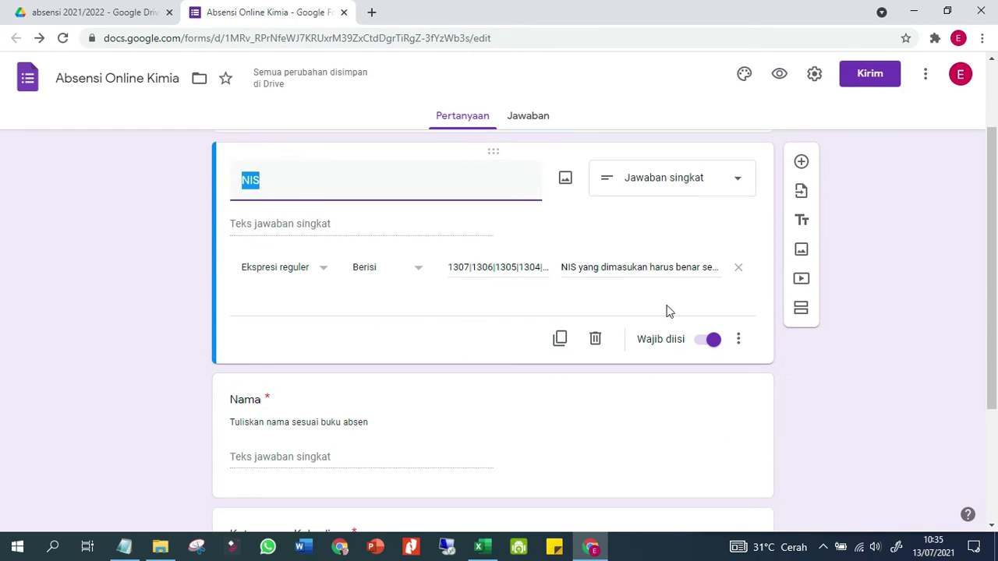
{"action": "left_click", "coordinate": [738, 339]}
{"action": "left_click", "coordinate": [760, 395]}
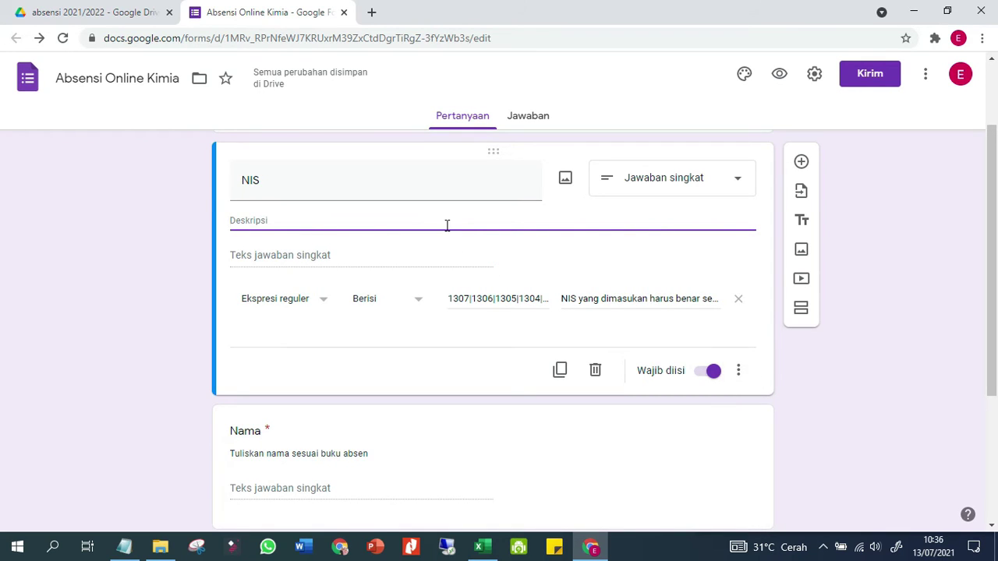
{"action": "type", "text": "Tuli"}
{"action": "key", "text": "BackSpace"}
{"action": "key", "text": "BackSpace"}
{"action": "key", "text": "BackSpace"}
{"action": "key", "text": "BackSpace"}
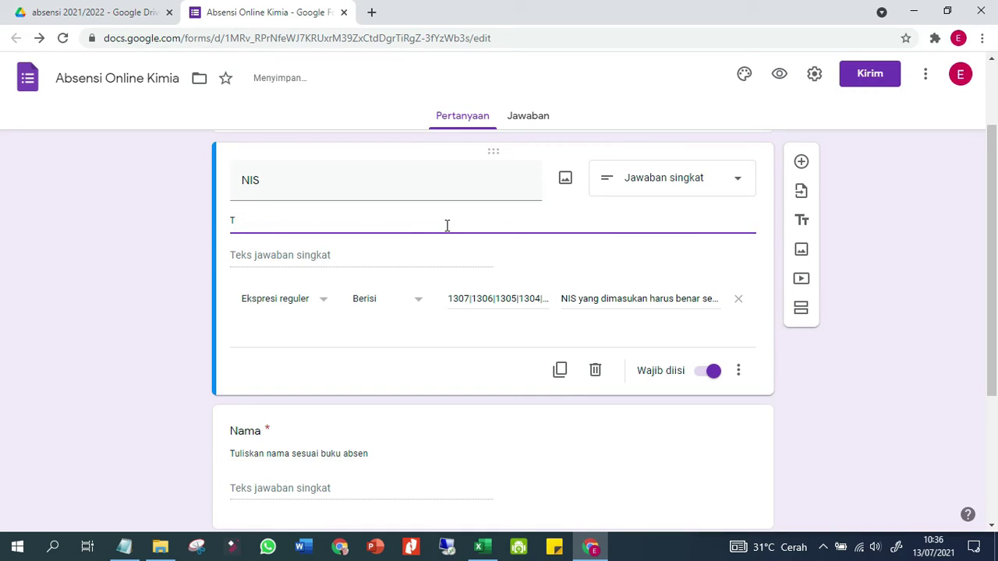
{"action": "type", "text": "Inoutkan NISr"}
{"action": "scroll", "coordinate": [88, 362], "scroll_direction": "down", "scroll_amount": 2}
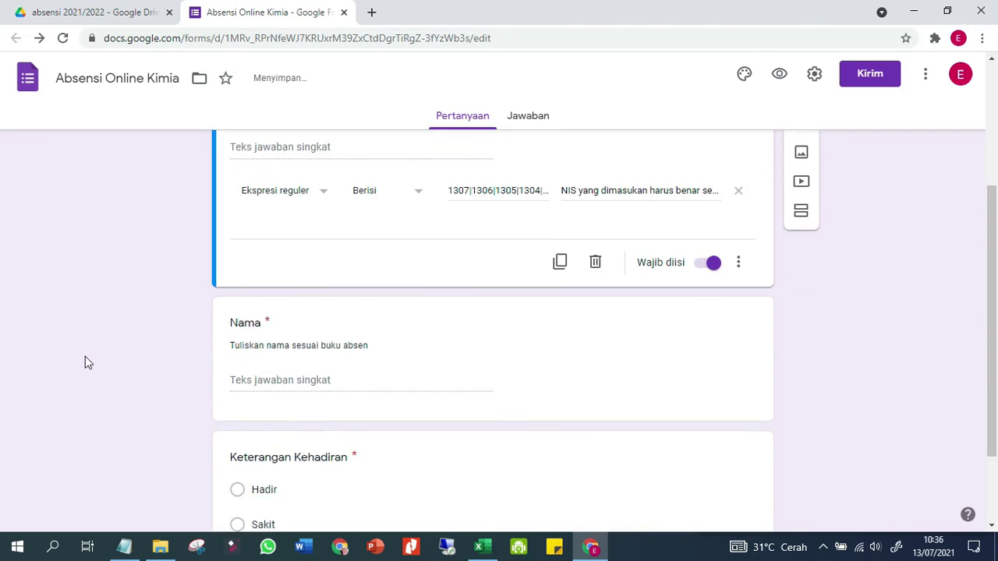
{"action": "scroll", "coordinate": [88, 362], "scroll_direction": "down", "scroll_amount": 2}
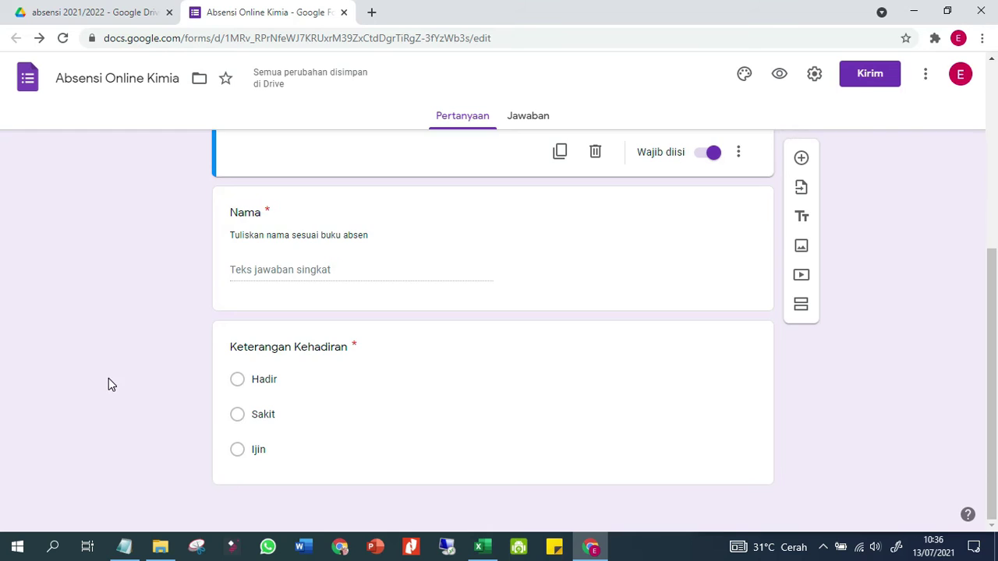
{"action": "scroll", "coordinate": [109, 379], "scroll_direction": "up", "scroll_amount": 5}
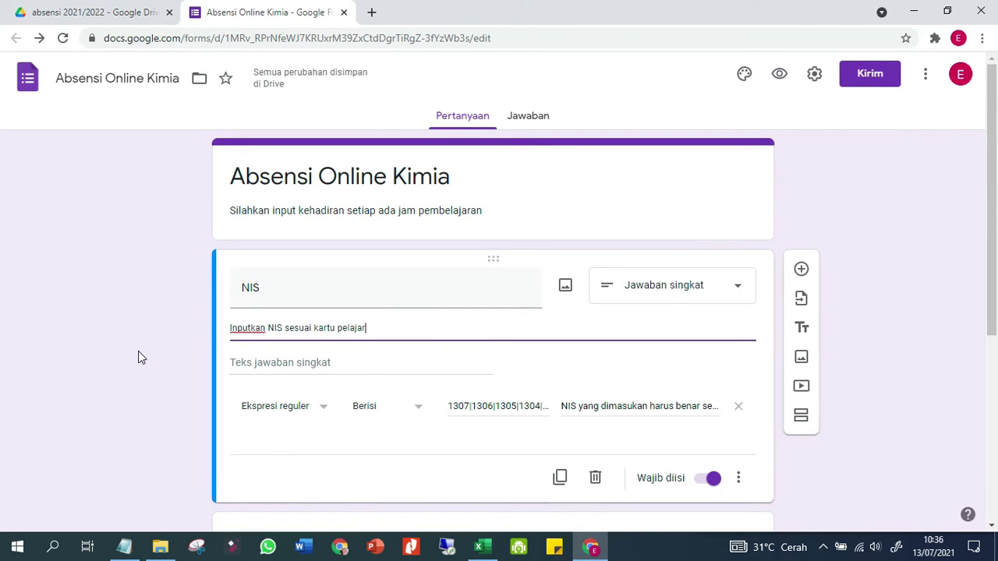
{"action": "left_click", "coordinate": [148, 283]}
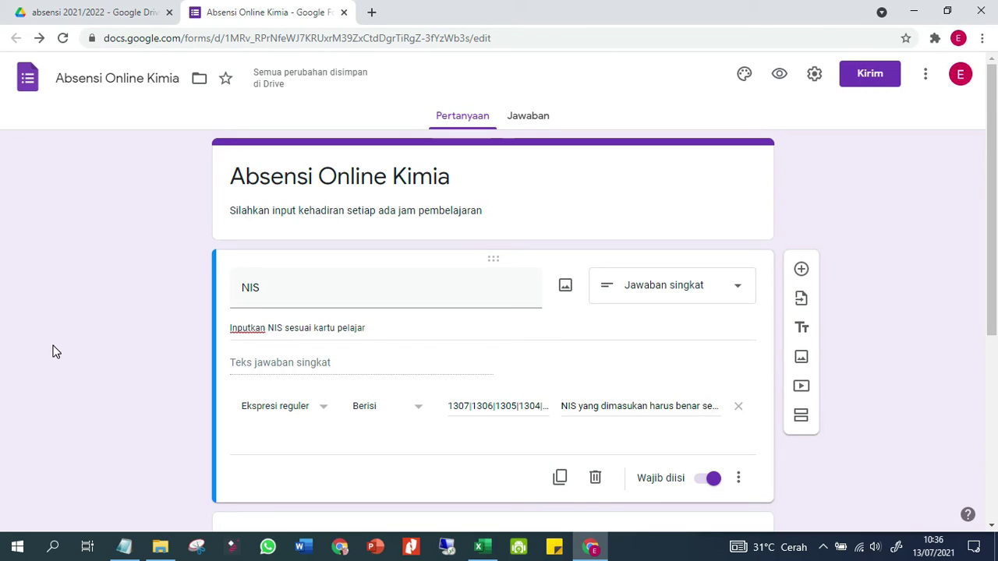
Copy the Absensi Online Kimia form's link via Kirim > link > Salin, then start a new Chrome window
{"action": "left_click", "coordinate": [868, 75]}
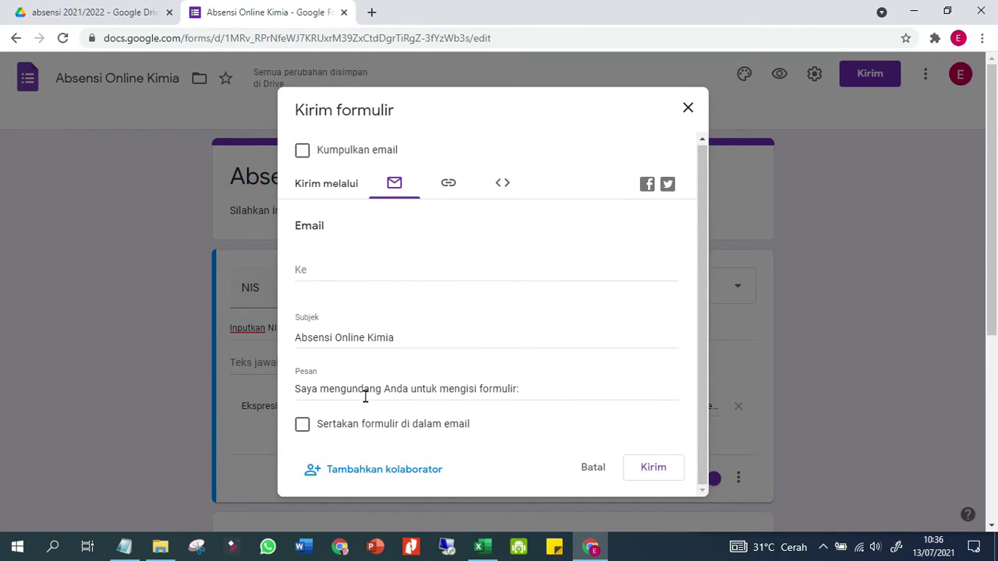
{"action": "left_click", "coordinate": [461, 190]}
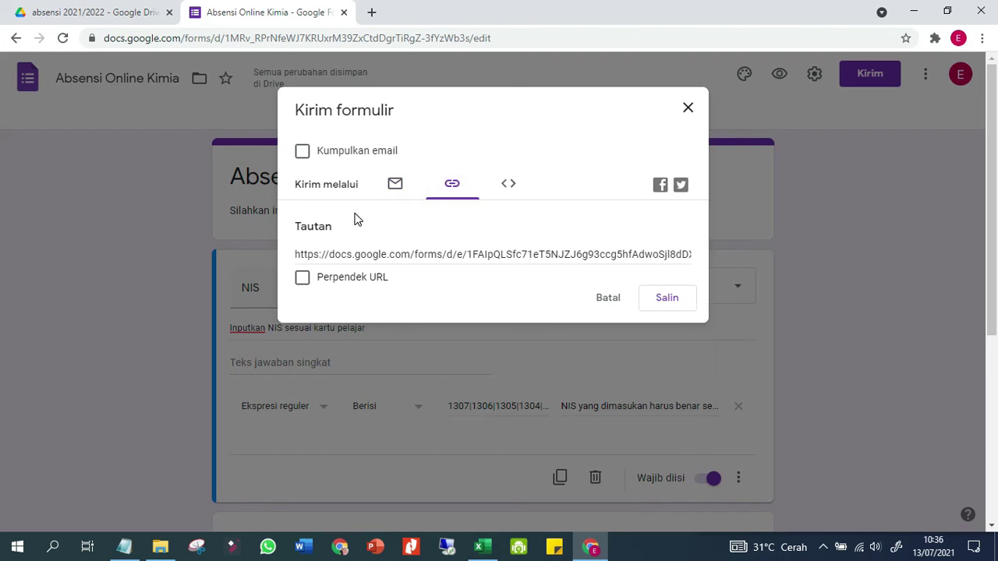
{"action": "left_click", "coordinate": [662, 300]}
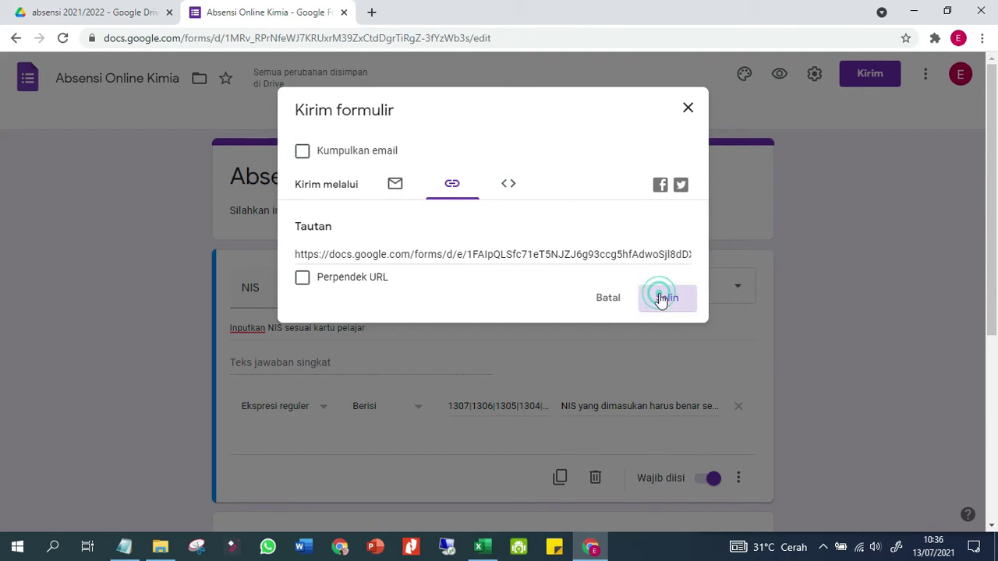
{"action": "left_click", "coordinate": [341, 547]}
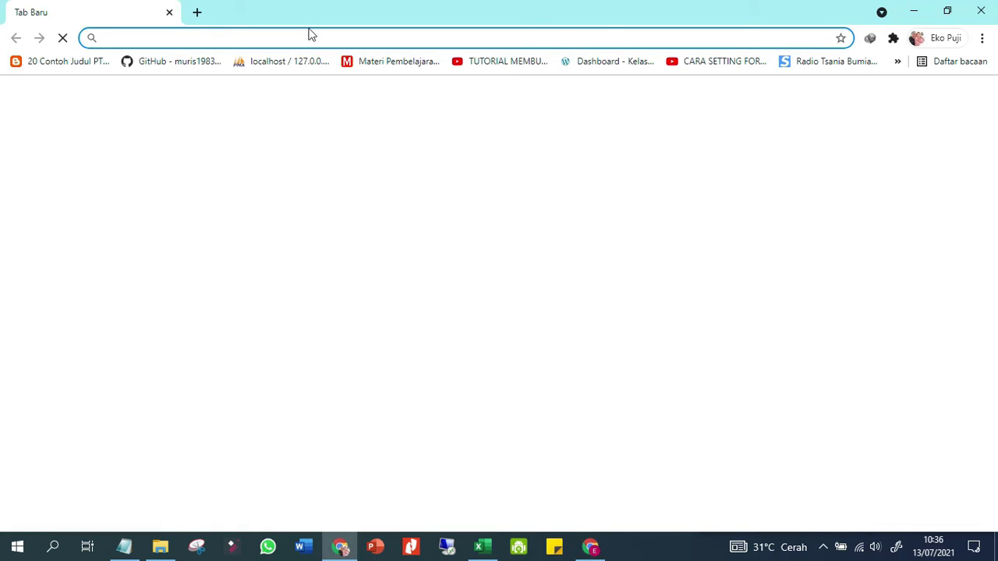
Load the copied form link in the new browser tab
{"action": "key", "text": "super+period"}
{"action": "key", "text": "Escape"}
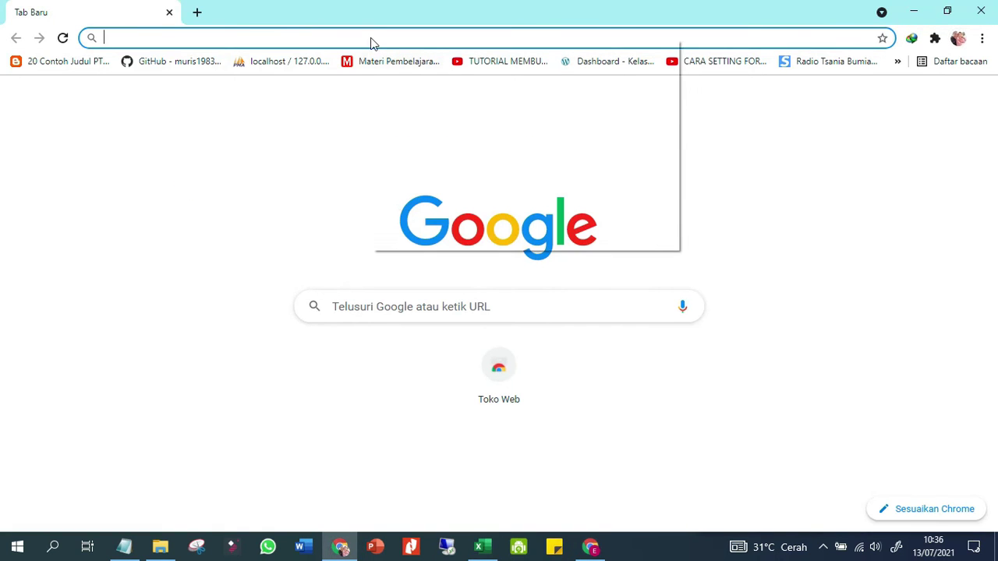
{"action": "right_click", "coordinate": [371, 40]}
{"action": "left_click", "coordinate": [426, 136]}
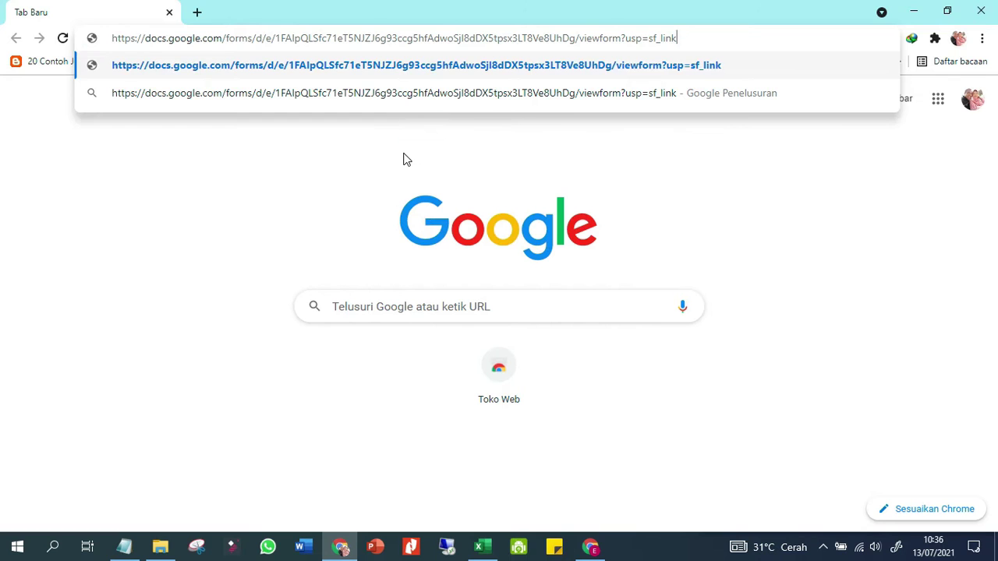
{"action": "key", "text": "Return"}
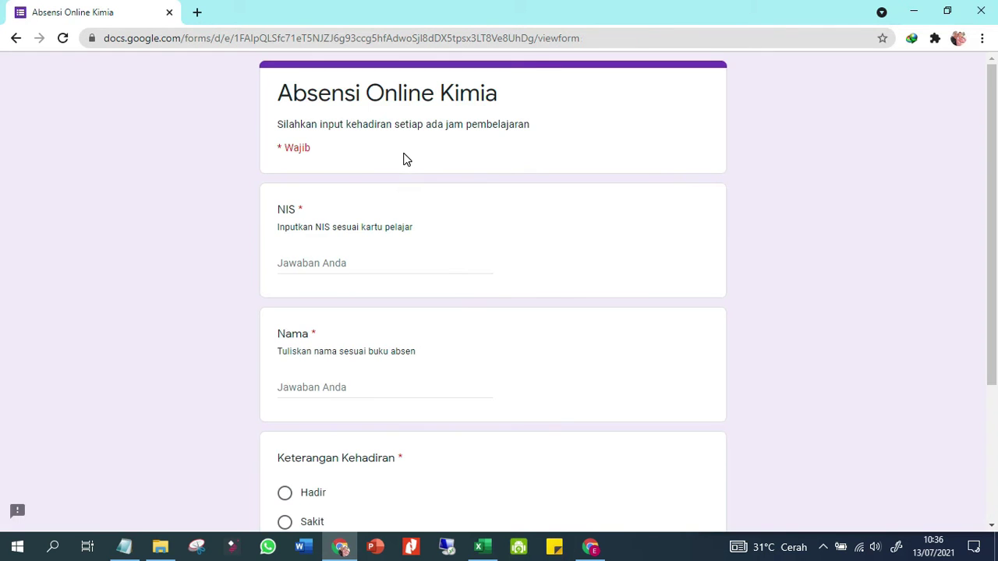
{"action": "left_click", "coordinate": [357, 266]}
{"action": "left_click", "coordinate": [483, 547]}
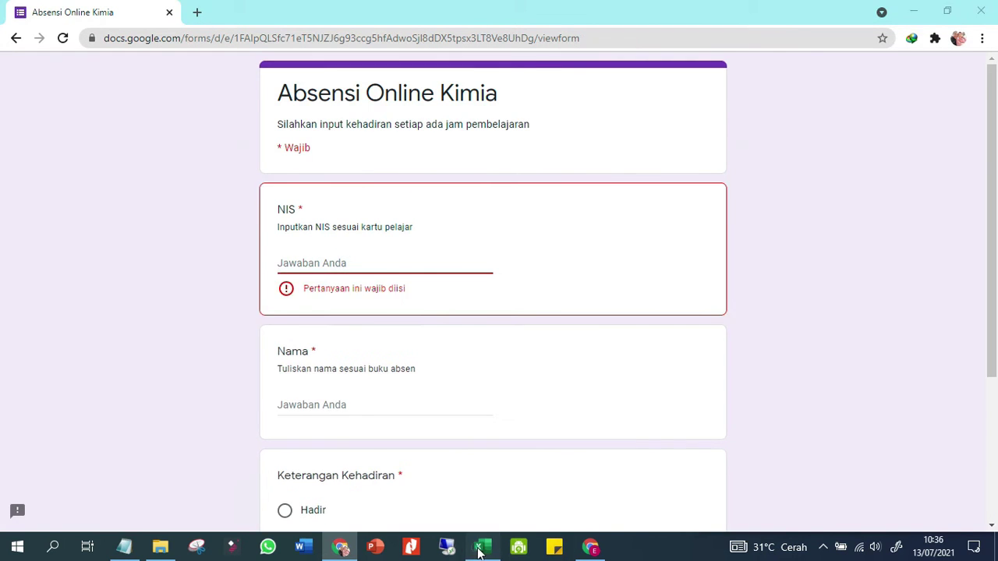
{"action": "key", "text": "ctrl+Home"}
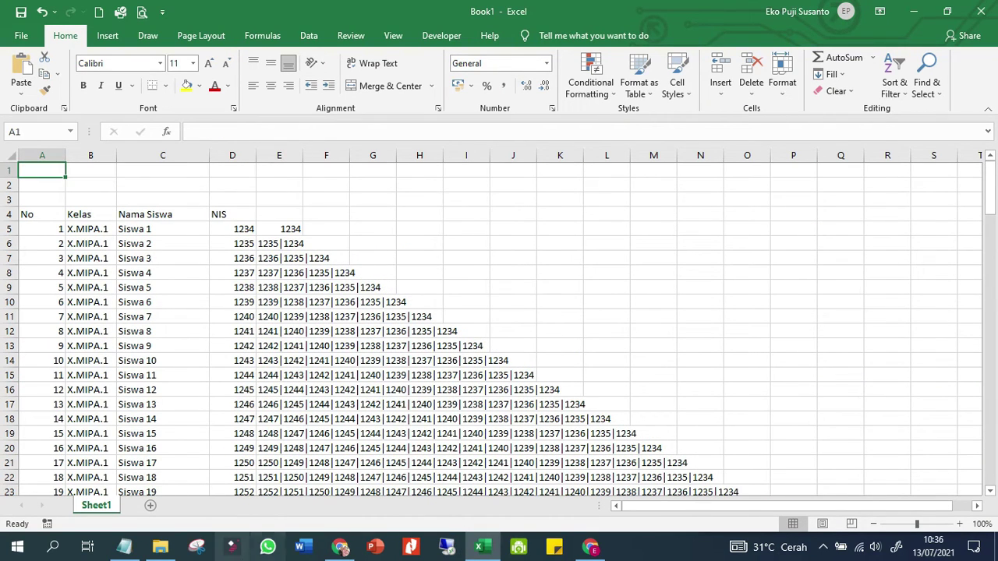
{"action": "left_click", "coordinate": [590, 548]}
{"action": "left_click", "coordinate": [693, 299]}
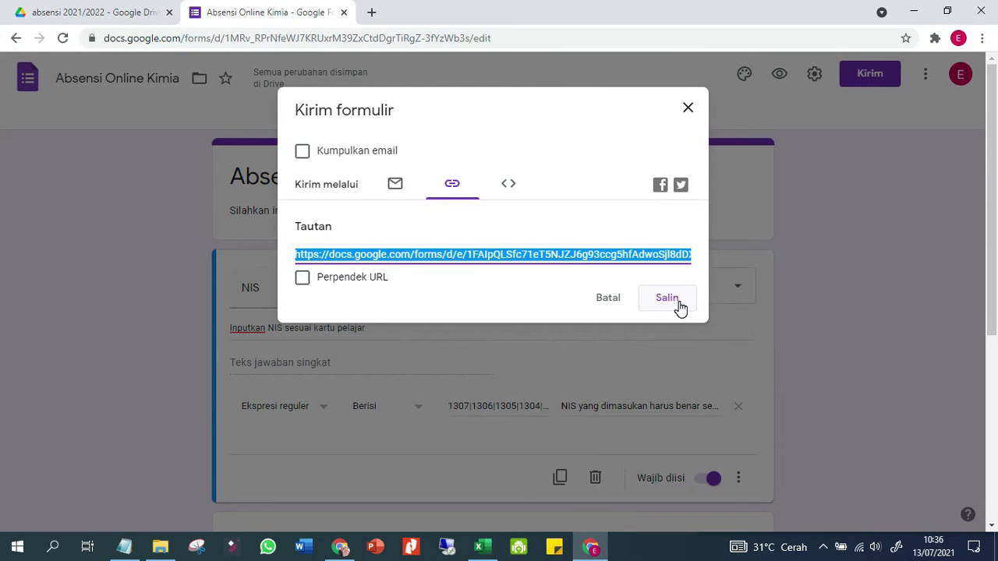
{"action": "left_click", "coordinate": [340, 547]}
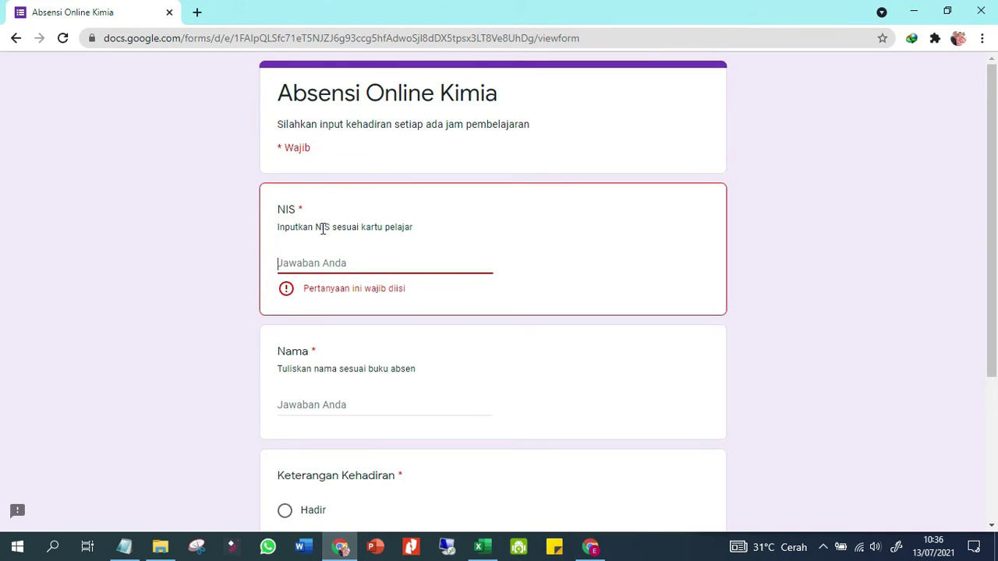
Enter 1235 as the NIS answer in the live form
{"action": "type", "text": "1235"}
{"action": "left_click", "coordinate": [333, 379]}
{"action": "left_click", "coordinate": [335, 386]}
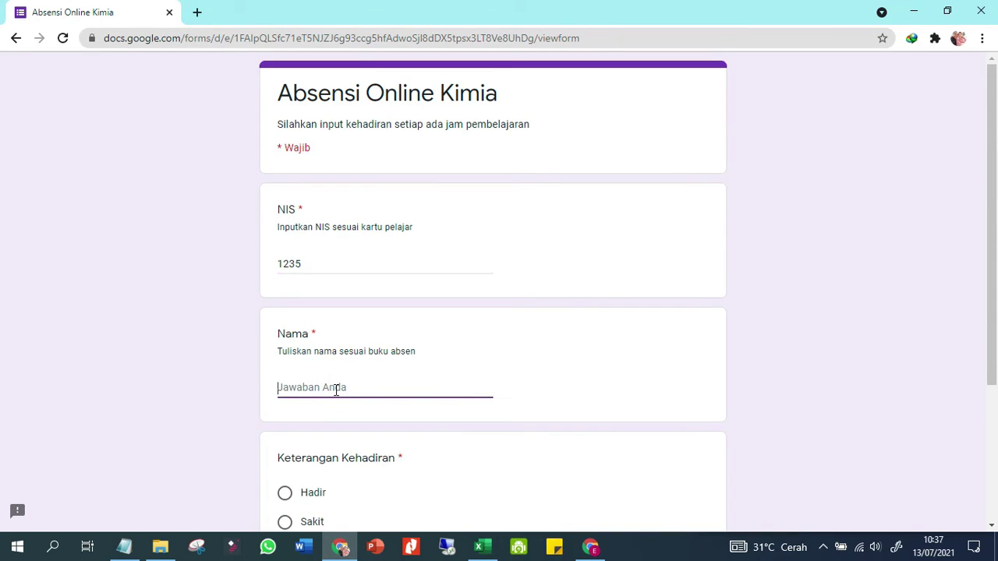
{"action": "left_click", "coordinate": [382, 278]}
{"action": "left_click", "coordinate": [380, 271]}
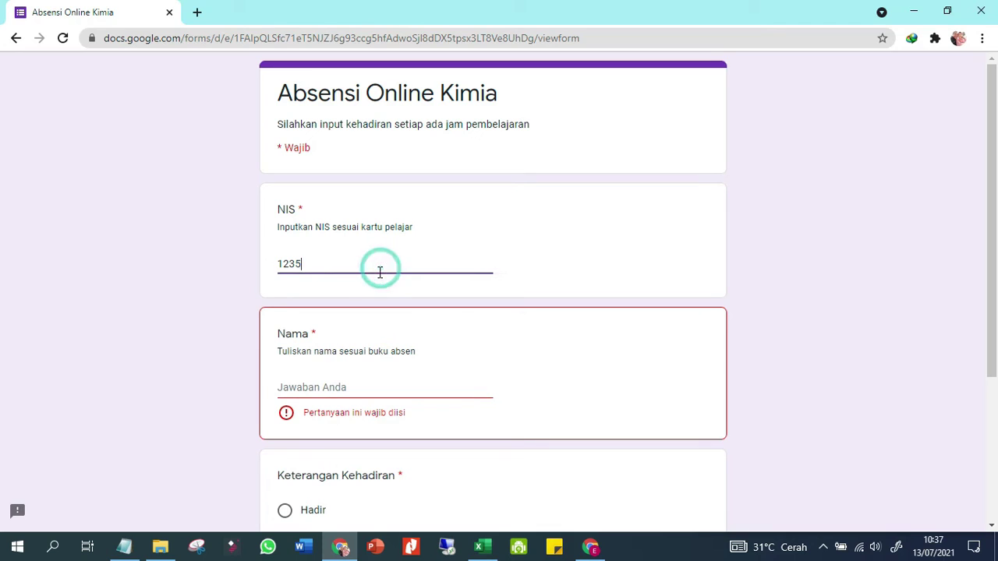
{"action": "left_click", "coordinate": [598, 226]}
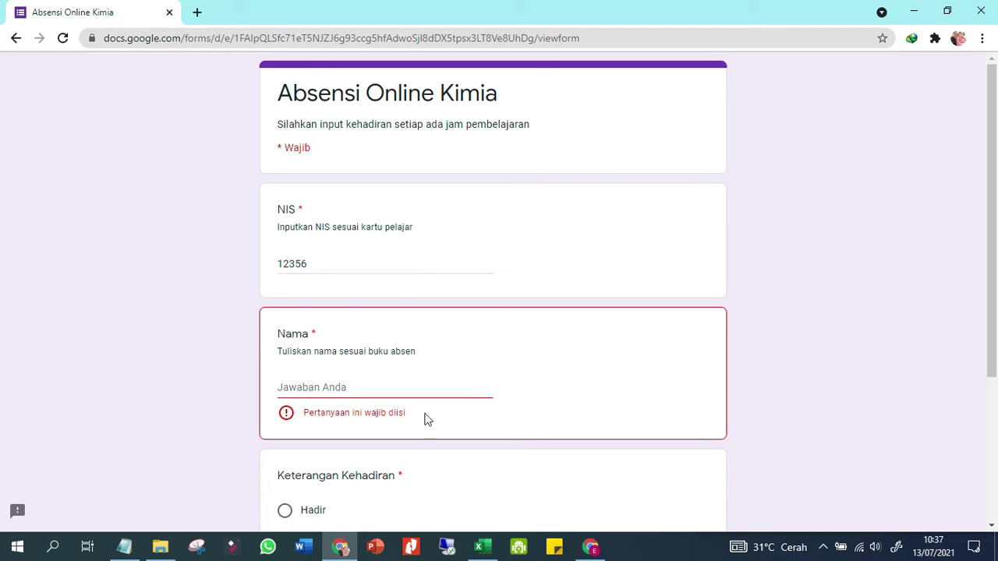
{"action": "left_click", "coordinate": [287, 206]}
{"action": "left_click", "coordinate": [291, 281]}
{"action": "left_click", "coordinate": [226, 404]}
{"action": "left_click", "coordinate": [295, 382]}
{"action": "left_click", "coordinate": [380, 260]}
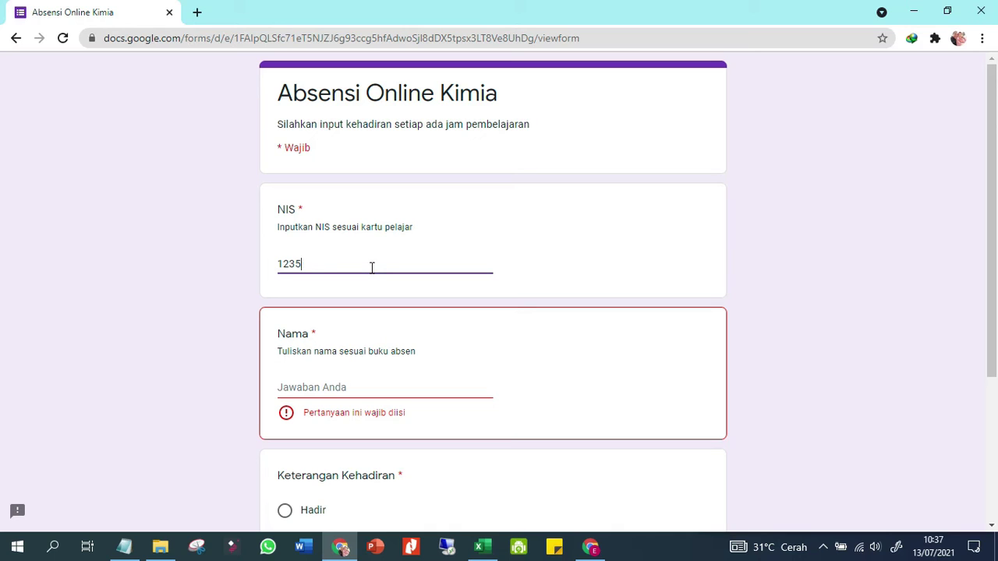
{"action": "left_click", "coordinate": [210, 328]}
Fill in the student's name, choose Sakit, and submit the response
{"action": "left_click", "coordinate": [314, 384]}
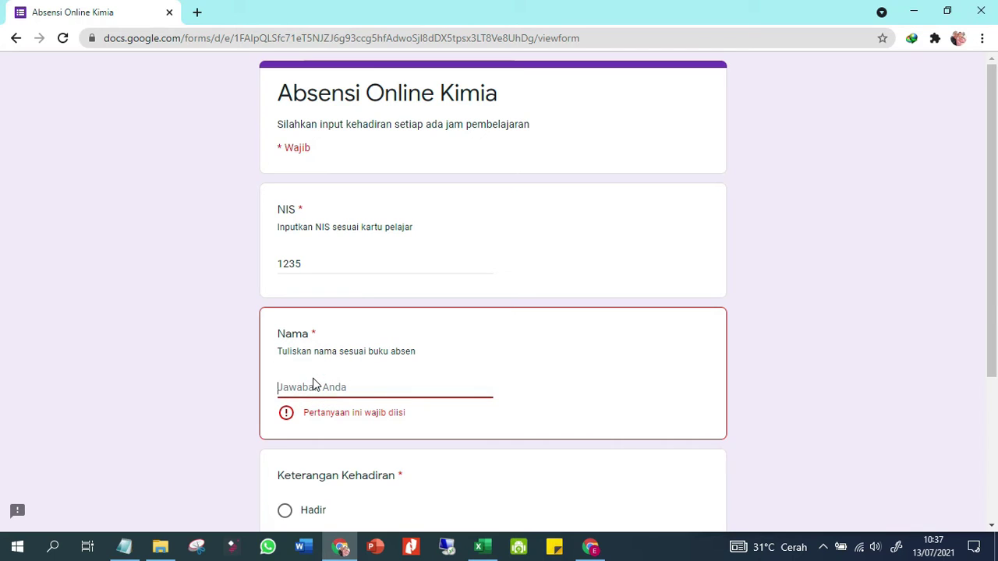
{"action": "type", "text": "A"}
{"action": "key", "text": "BackSpace"}
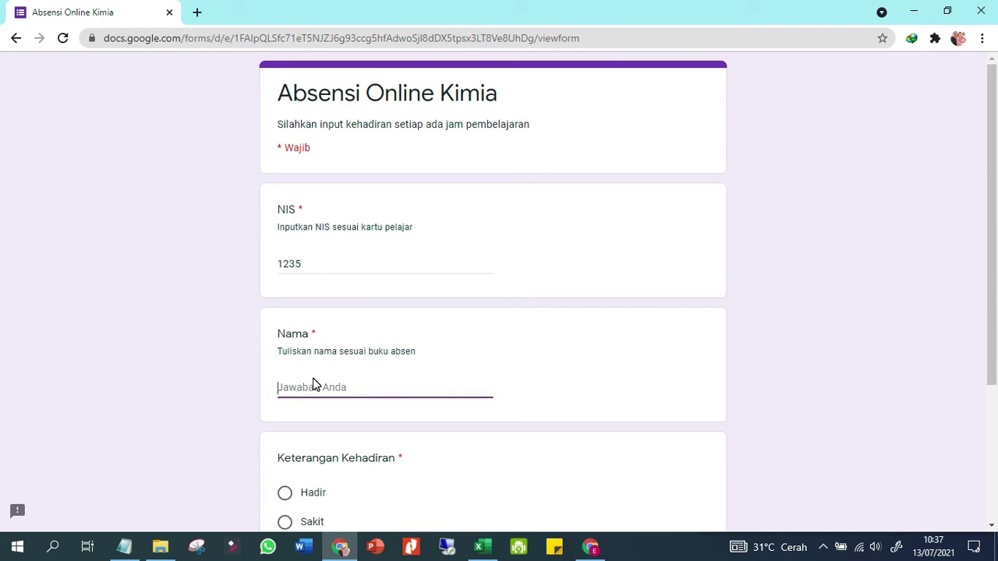
{"action": "type", "text": "Eko"}
{"action": "scroll", "coordinate": [396, 400], "scroll_direction": "down", "scroll_amount": 1}
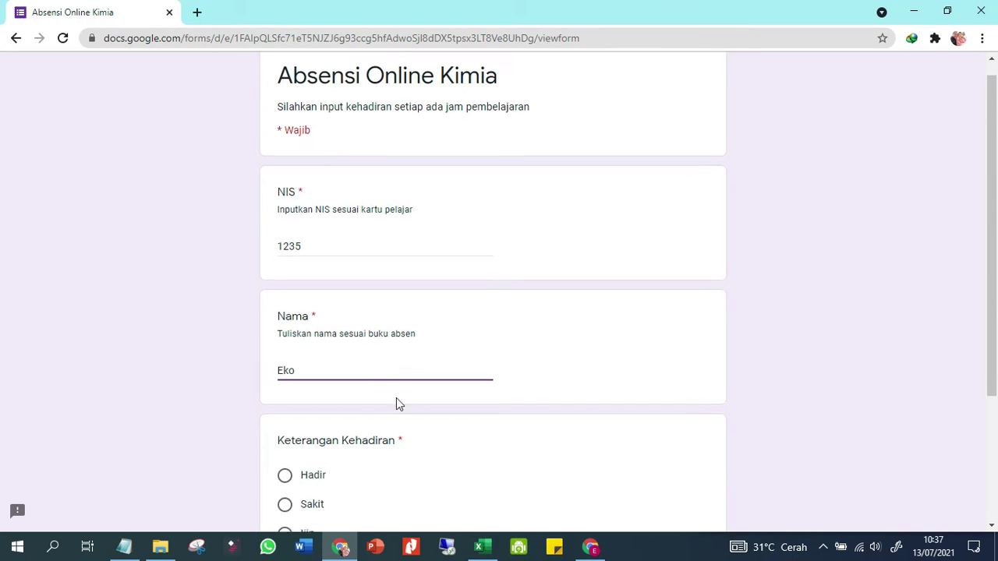
{"action": "left_click", "coordinate": [288, 450]}
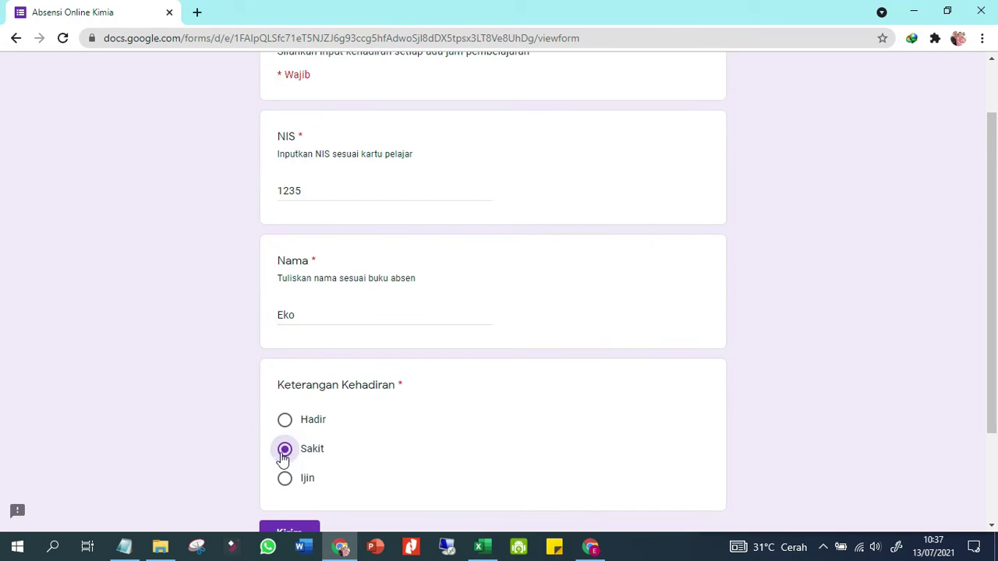
{"action": "scroll", "coordinate": [282, 468], "scroll_direction": "down", "scroll_amount": 1}
{"action": "left_click", "coordinate": [277, 468]}
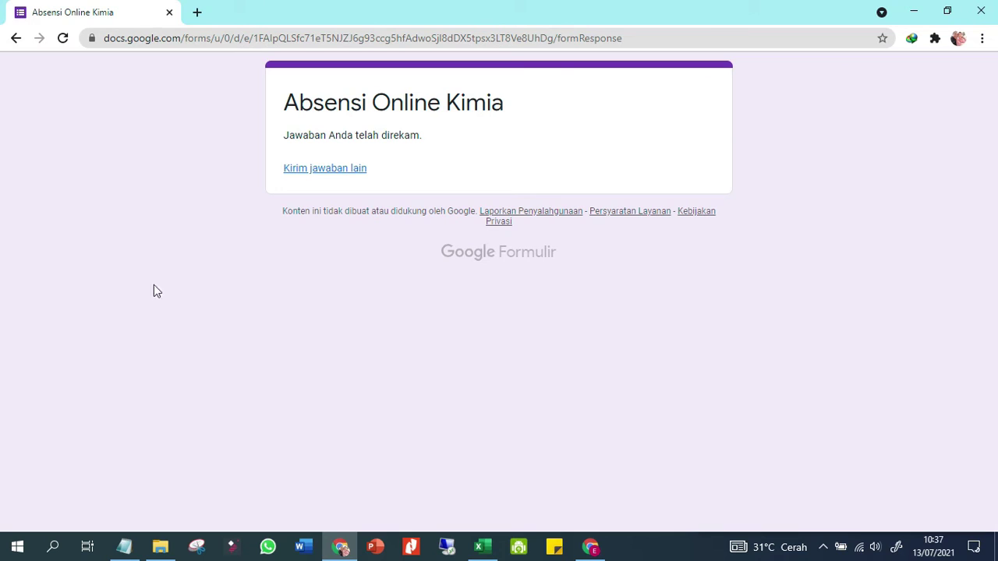
From the Jawaban view, link responses to a new spreadsheet, Absensi Online Kimia (Jawaban)
{"action": "left_click", "coordinate": [596, 548]}
{"action": "left_click", "coordinate": [622, 303]}
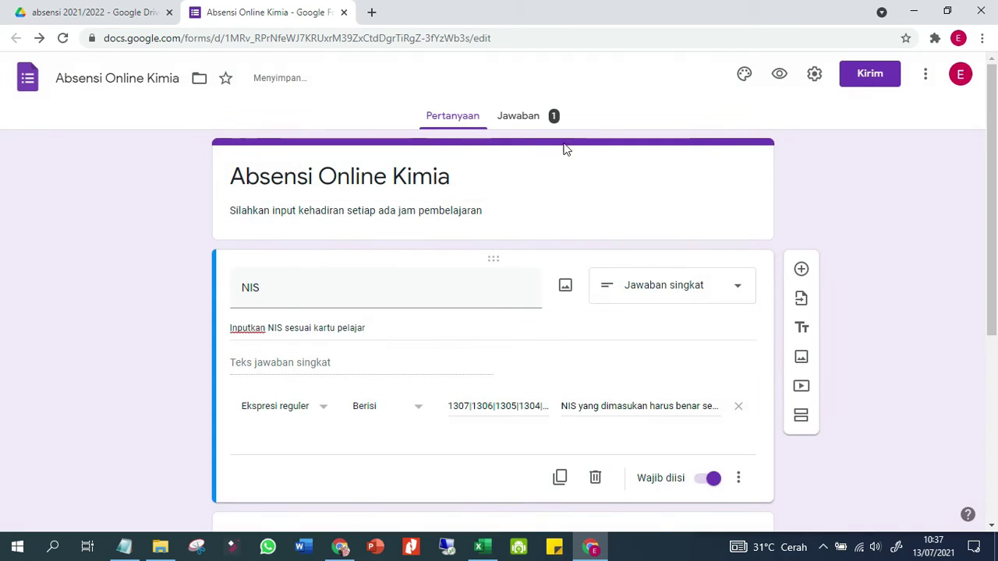
{"action": "left_click", "coordinate": [545, 125]}
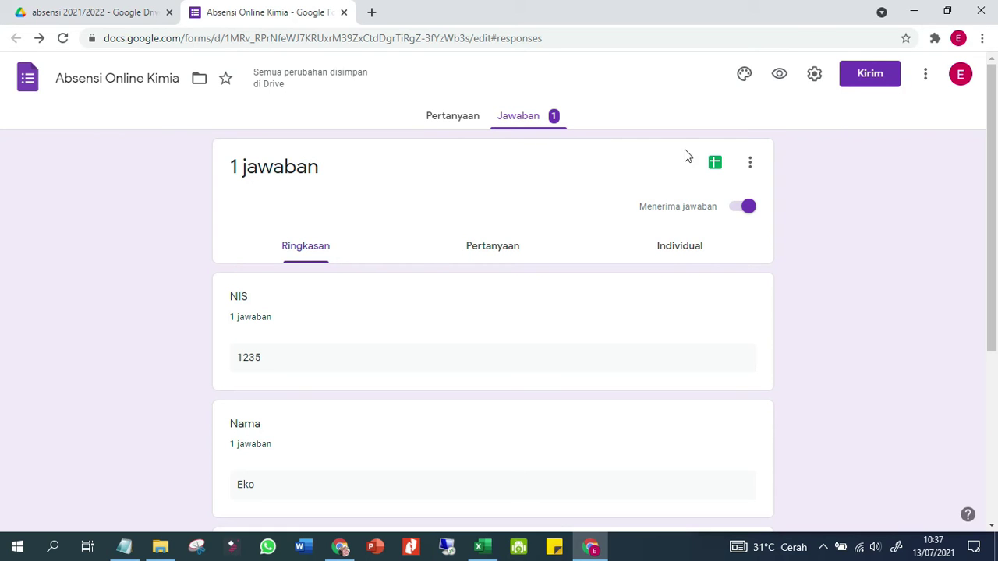
{"action": "left_click", "coordinate": [715, 165]}
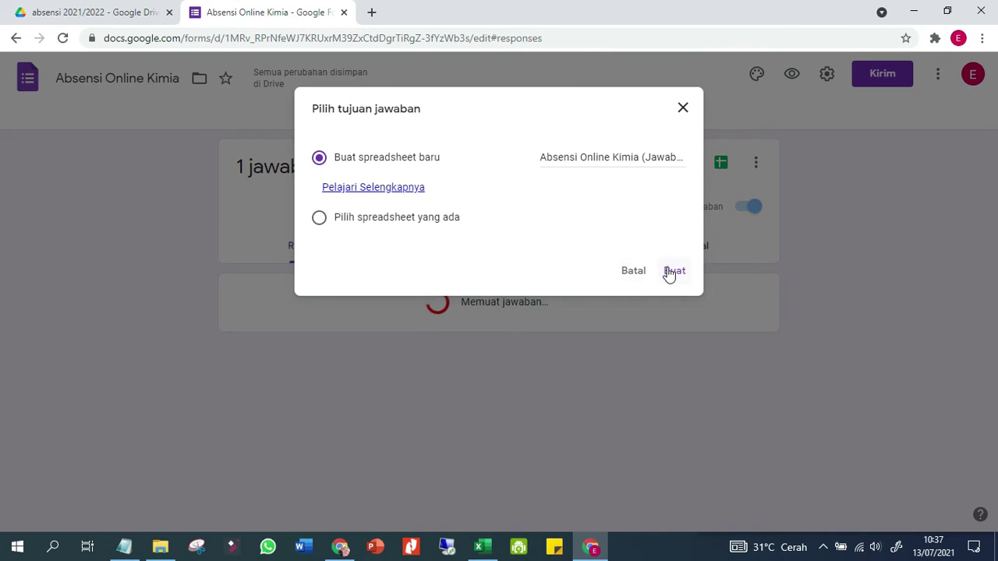
{"action": "left_click", "coordinate": [668, 273]}
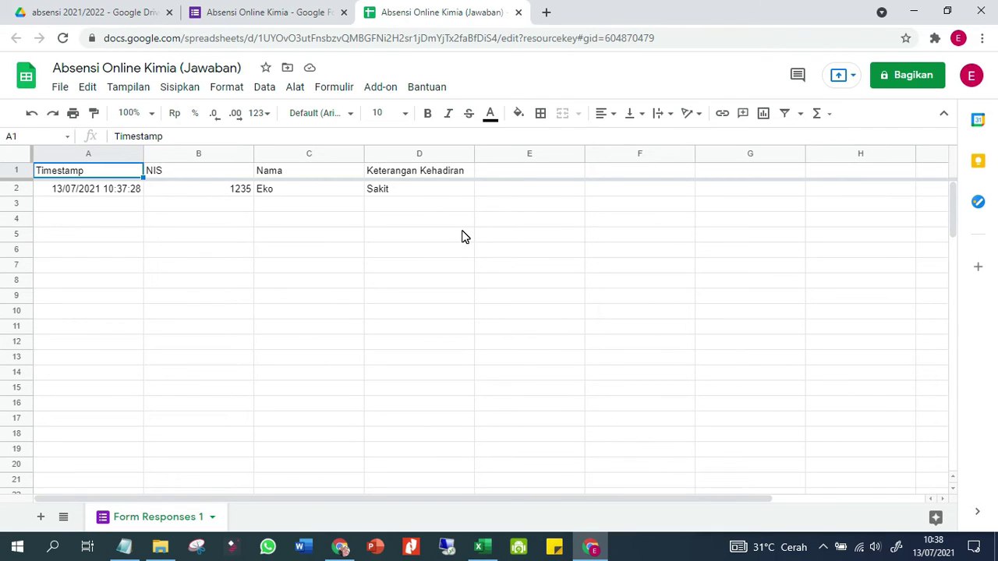
Copy the Col E TANGGAL DAFTAR arrayformula from the tutorial notes
{"action": "left_click", "coordinate": [124, 546]}
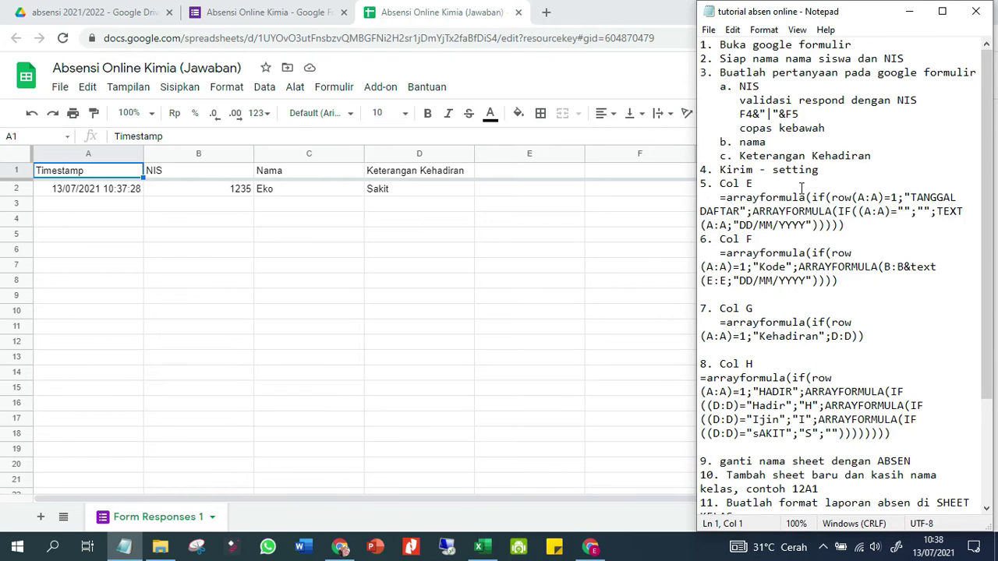
{"action": "scroll", "coordinate": [801, 185], "scroll_direction": "down", "scroll_amount": 1}
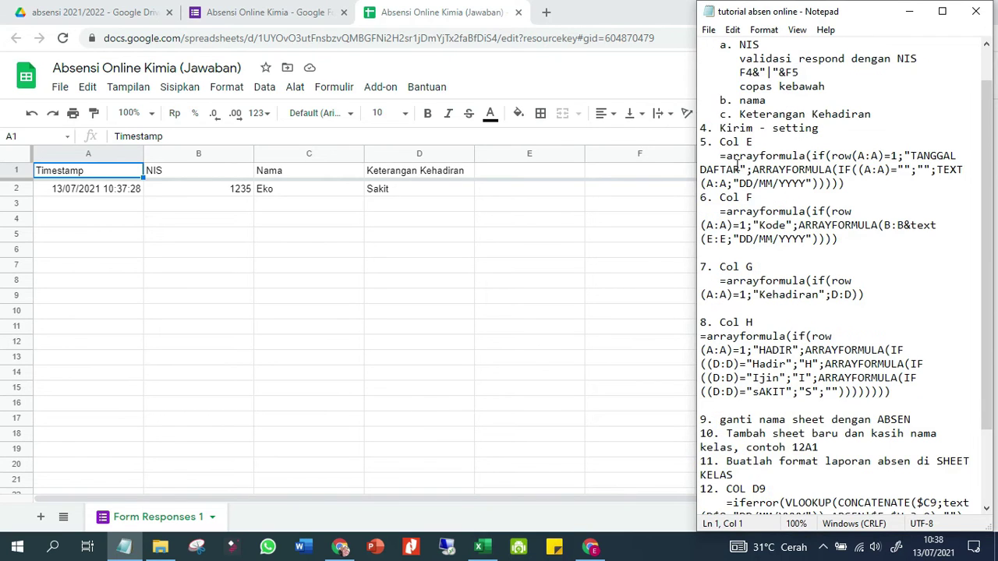
{"action": "left_click_drag", "start_coordinate": [721, 160], "coordinate": [841, 184]}
{"action": "right_click", "coordinate": [841, 183]}
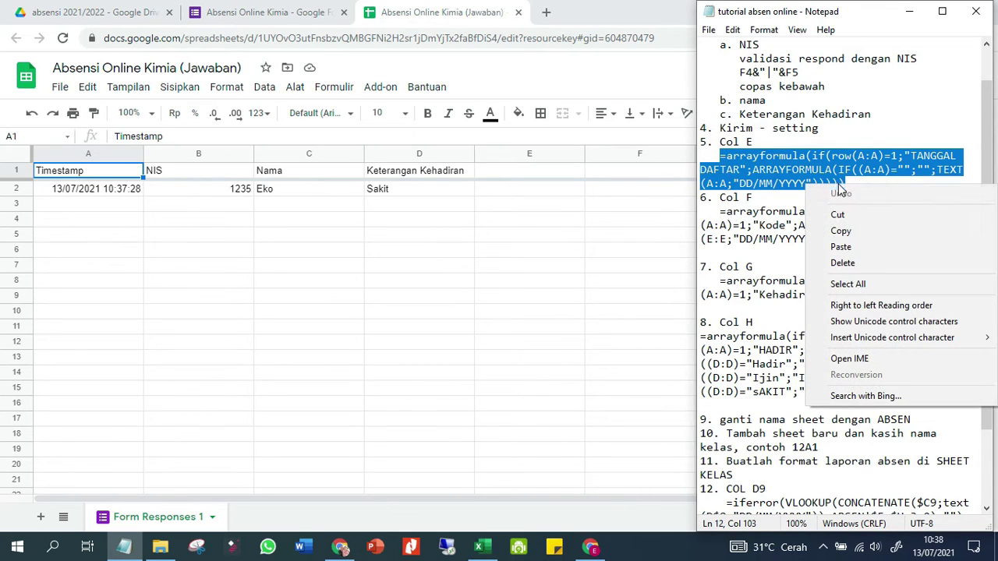
{"action": "left_click", "coordinate": [842, 231]}
Paste the formula into E1 so column E shows dates like 13/07/2021
{"action": "left_click", "coordinate": [601, 246]}
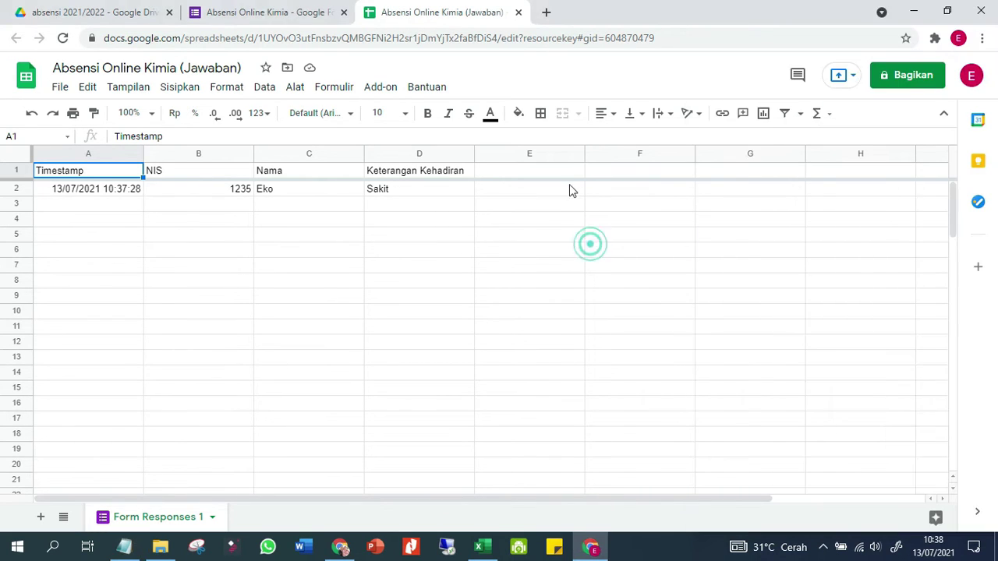
{"action": "left_click", "coordinate": [564, 173]}
{"action": "right_click", "coordinate": [565, 179]}
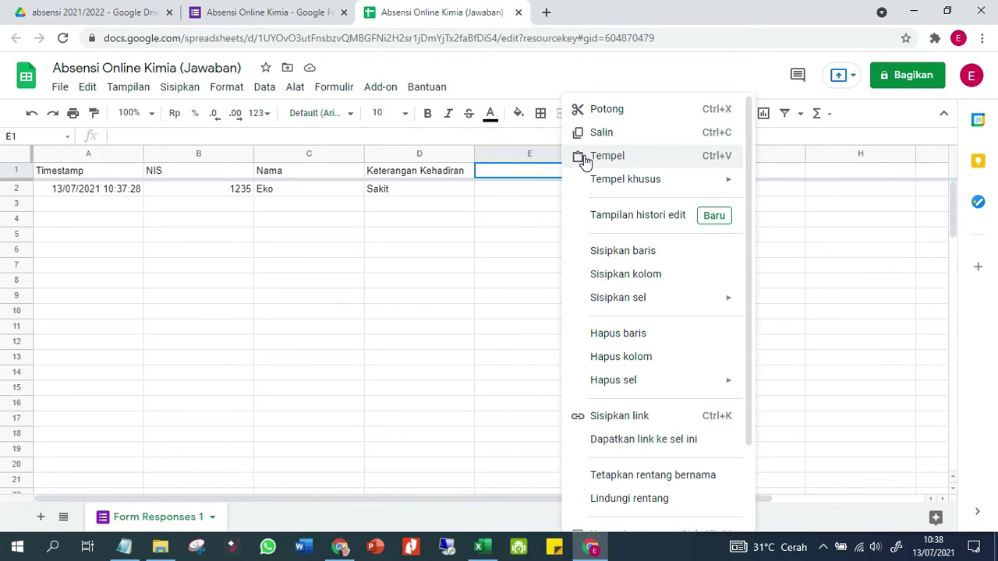
{"action": "left_click", "coordinate": [577, 156]}
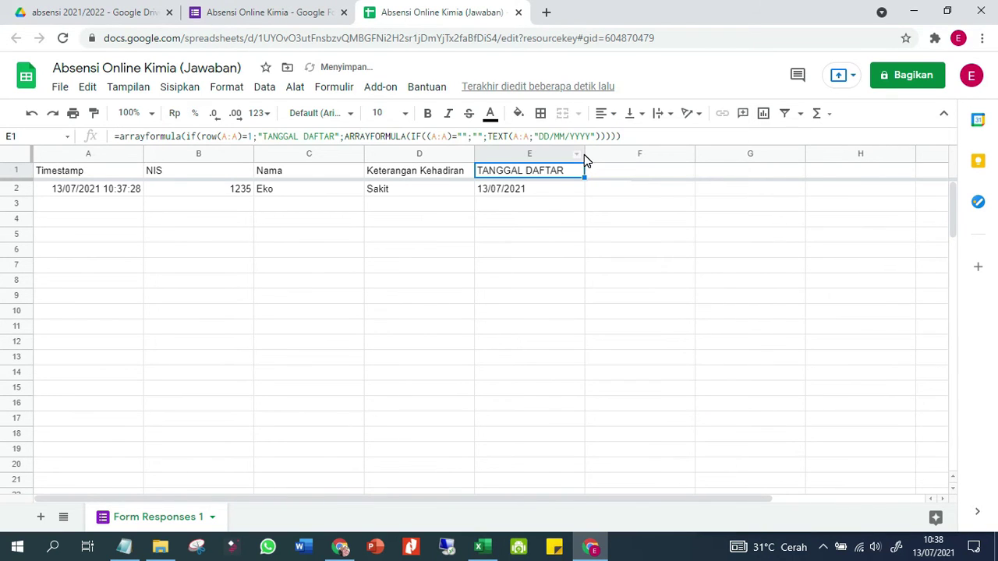
{"action": "key", "text": "F2"}
{"action": "key", "text": "Return"}
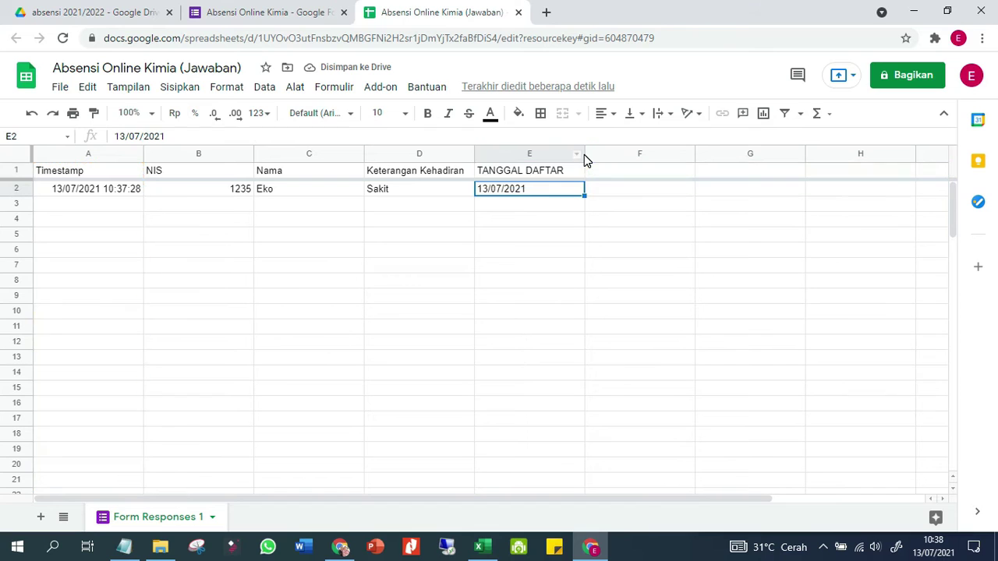
{"action": "left_click", "coordinate": [557, 184]}
{"action": "left_click", "coordinate": [493, 234]}
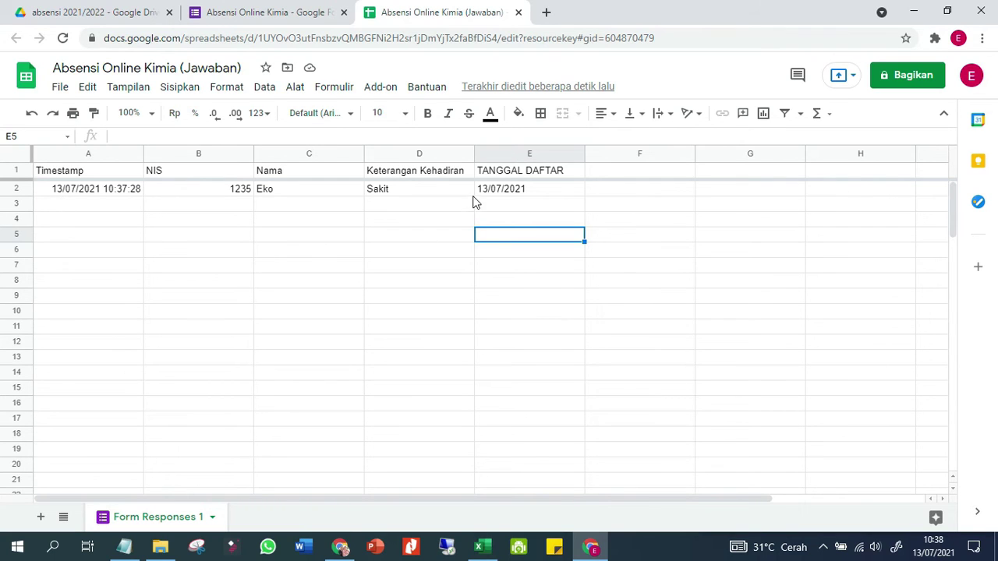
{"action": "left_click", "coordinate": [486, 174]}
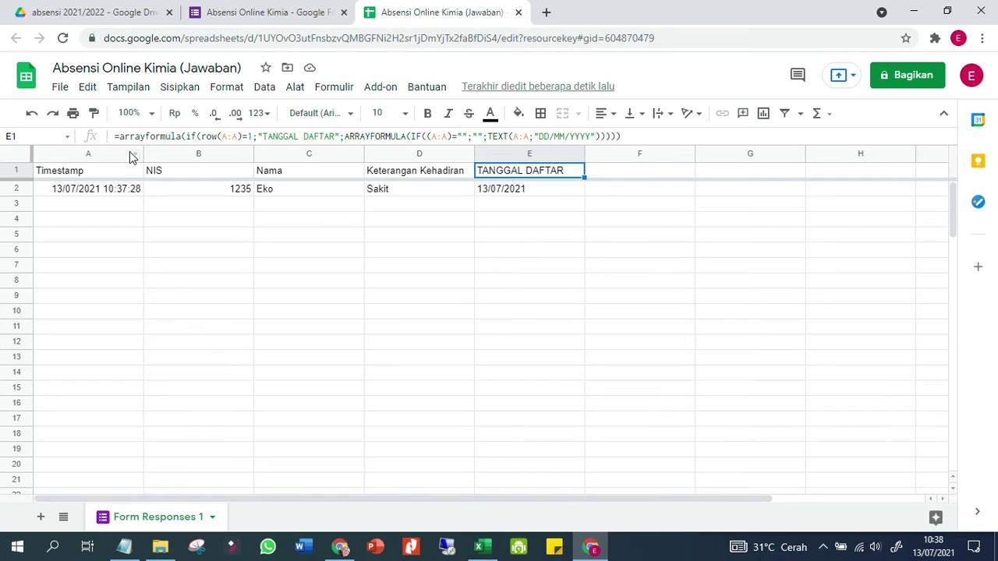
{"action": "left_click", "coordinate": [507, 263]}
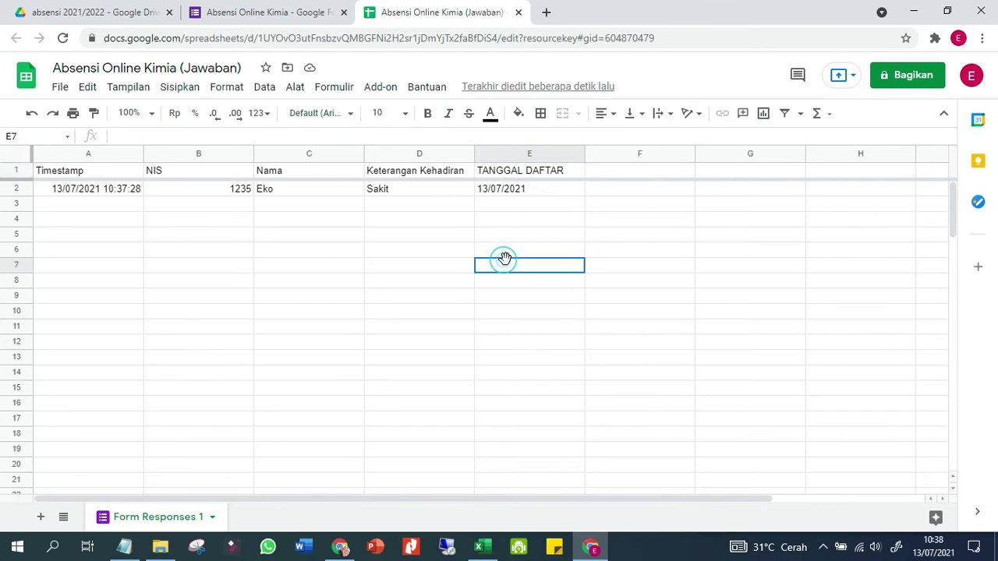
Paste the Col F Kode arrayformula from the notes into cell F1
{"action": "left_click", "coordinate": [124, 546]}
{"action": "left_click_drag", "start_coordinate": [721, 212], "coordinate": [843, 234]}
{"action": "right_click", "coordinate": [821, 231]}
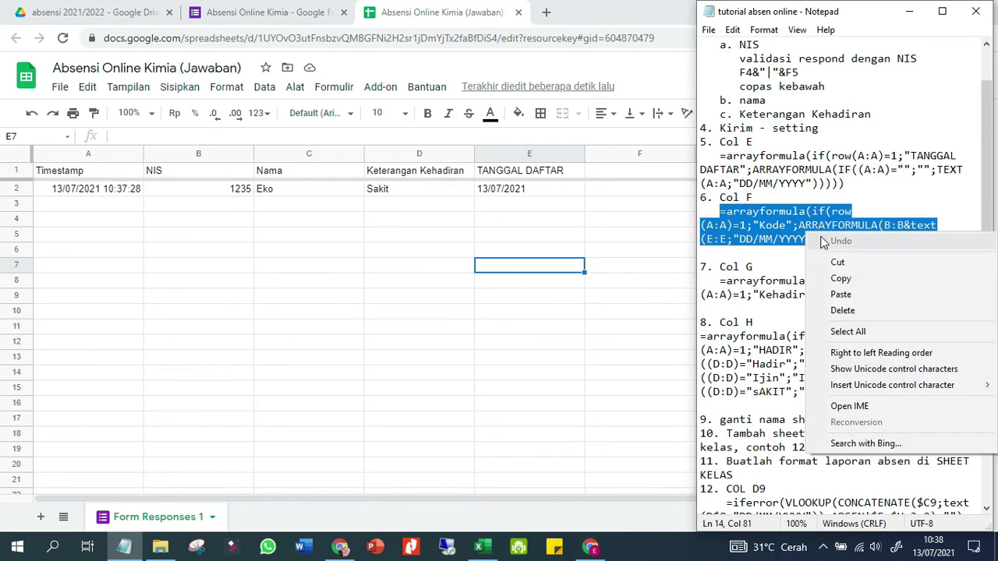
{"action": "left_click", "coordinate": [843, 279]}
{"action": "left_click", "coordinate": [646, 173]}
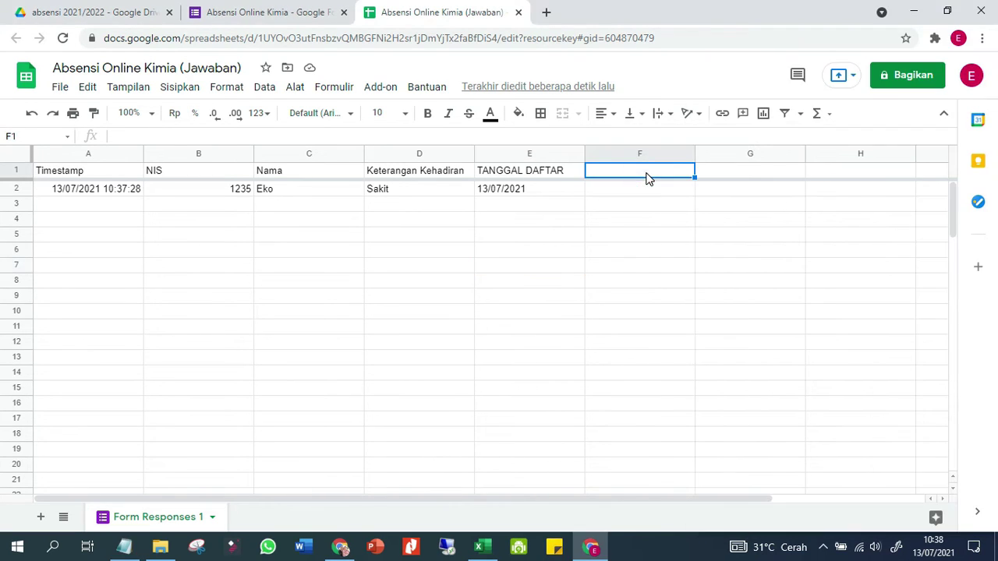
{"action": "right_click", "coordinate": [647, 173]}
{"action": "left_click", "coordinate": [661, 165]}
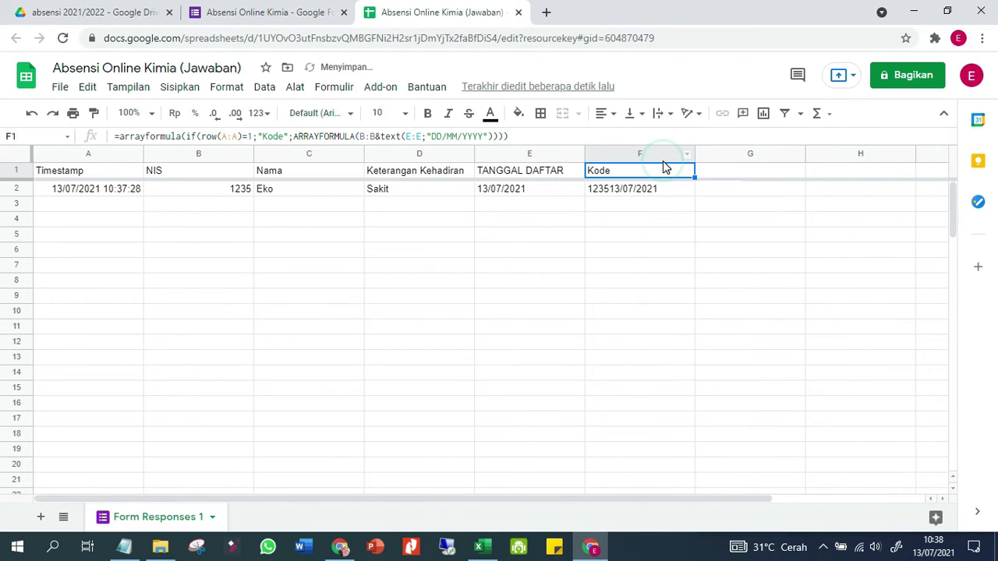
{"action": "double_click", "coordinate": [664, 167]}
{"action": "key", "text": "Return"}
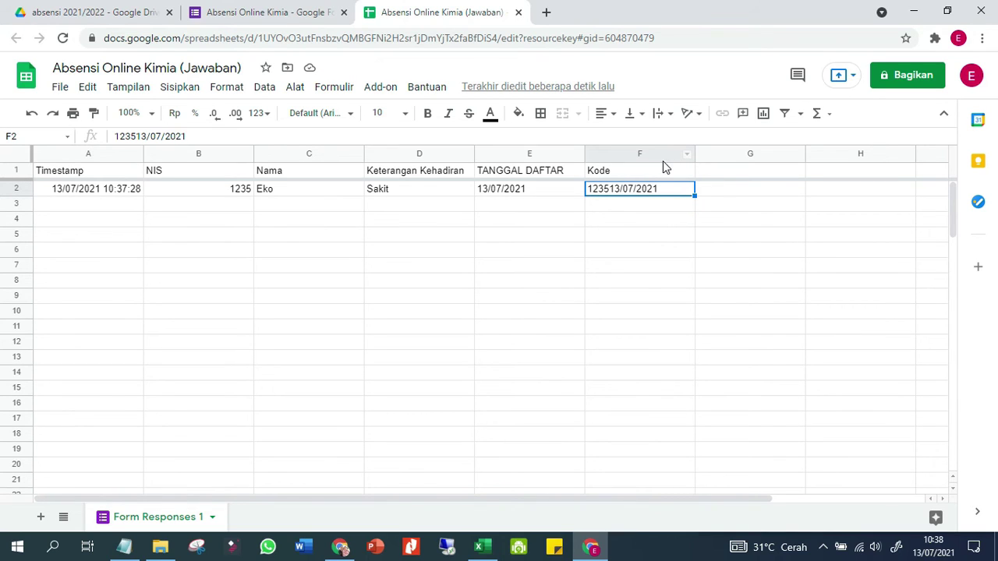
Verify F2 joins B2's NIS and E2's date into 123513/07/2021
{"action": "left_click", "coordinate": [664, 167]}
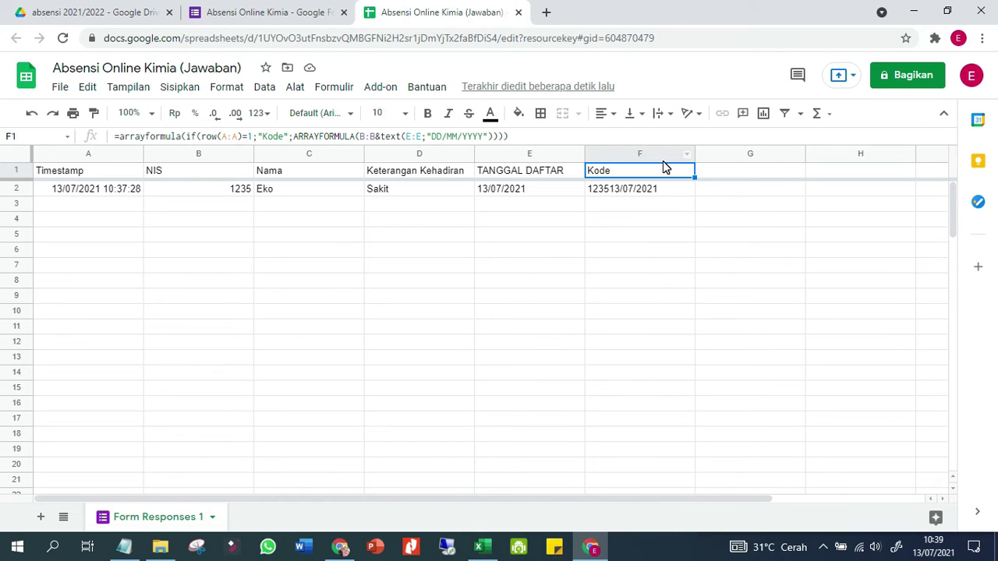
{"action": "left_click", "coordinate": [233, 194]}
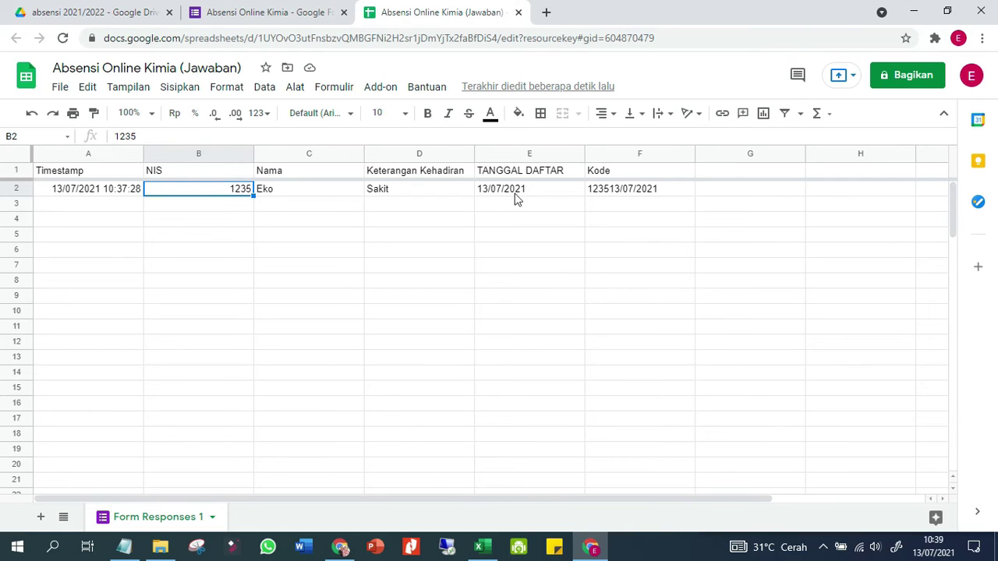
{"action": "left_click", "coordinate": [546, 193]}
{"action": "left_click", "coordinate": [608, 195]}
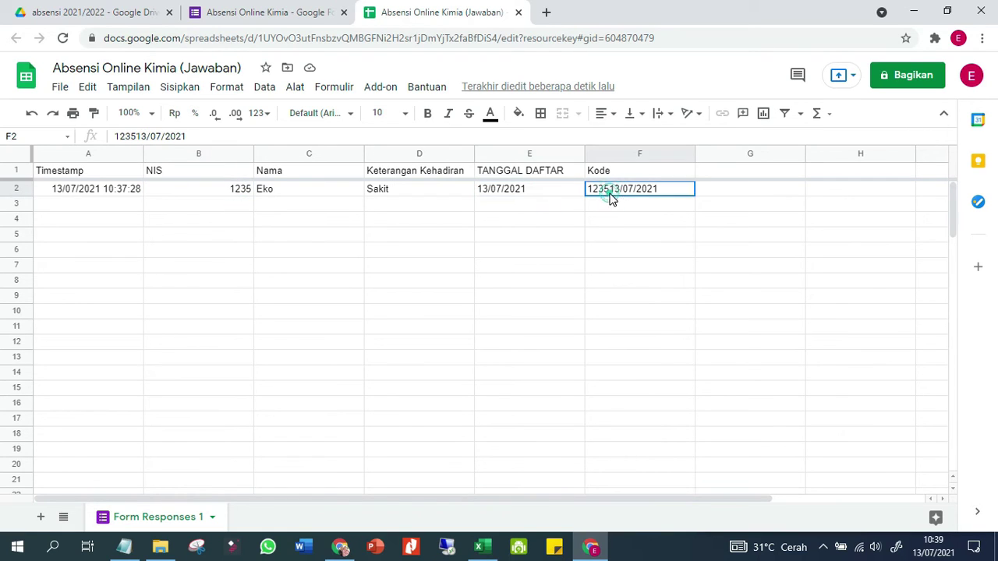
{"action": "left_click", "coordinate": [249, 194]}
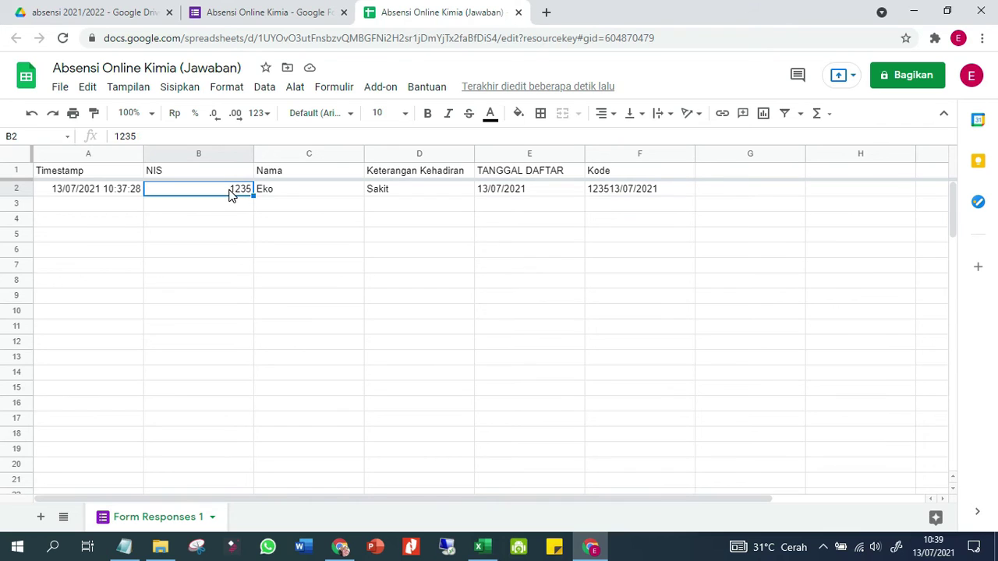
{"action": "left_click", "coordinate": [662, 190]}
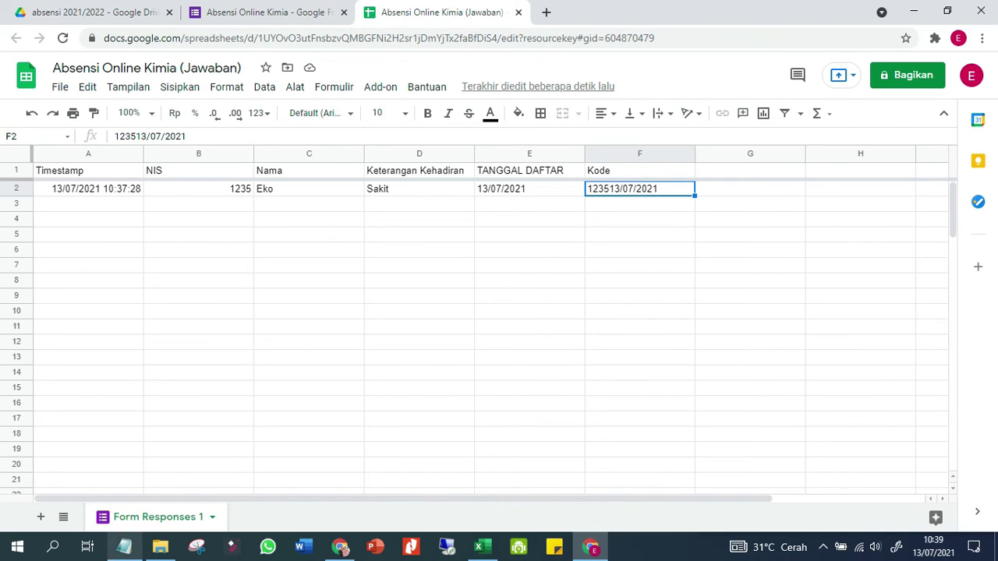
{"action": "left_click", "coordinate": [124, 547]}
Paste the Col G arrayformula into G1, creating a Kehadiran column showing Sakit
{"action": "left_click_drag", "start_coordinate": [719, 280], "coordinate": [877, 293]}
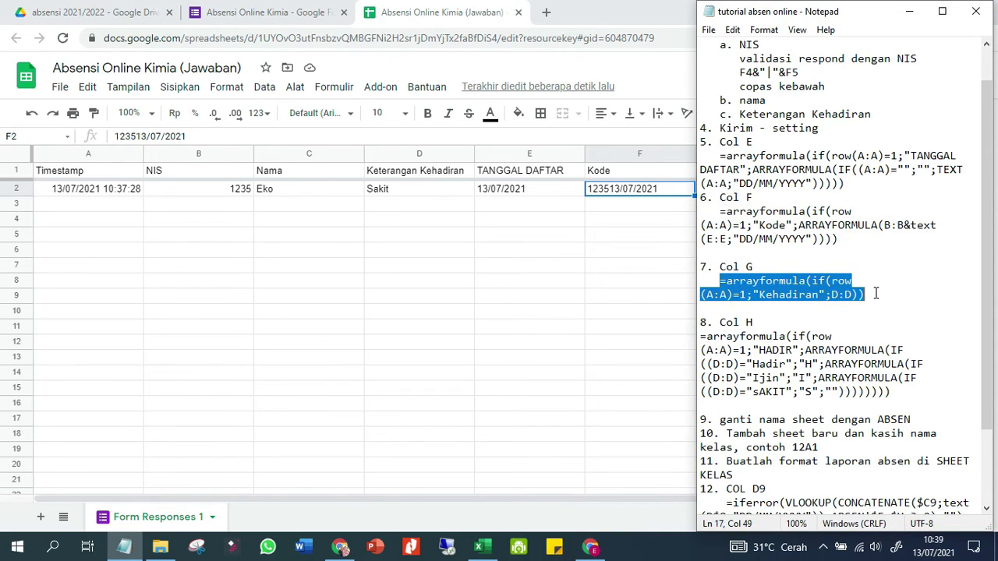
{"action": "right_click", "coordinate": [790, 294]}
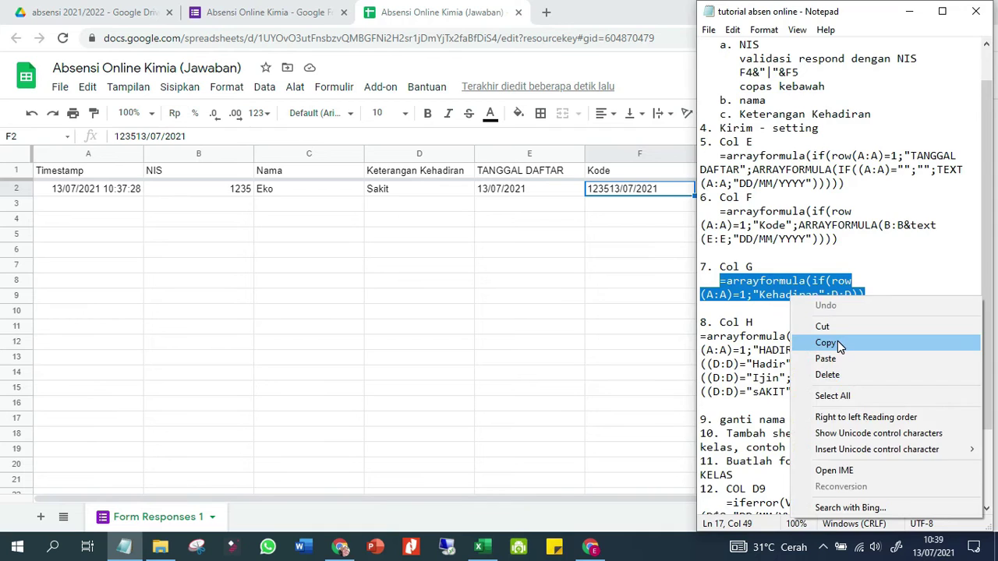
{"action": "left_click", "coordinate": [838, 340]}
{"action": "left_click", "coordinate": [639, 266]}
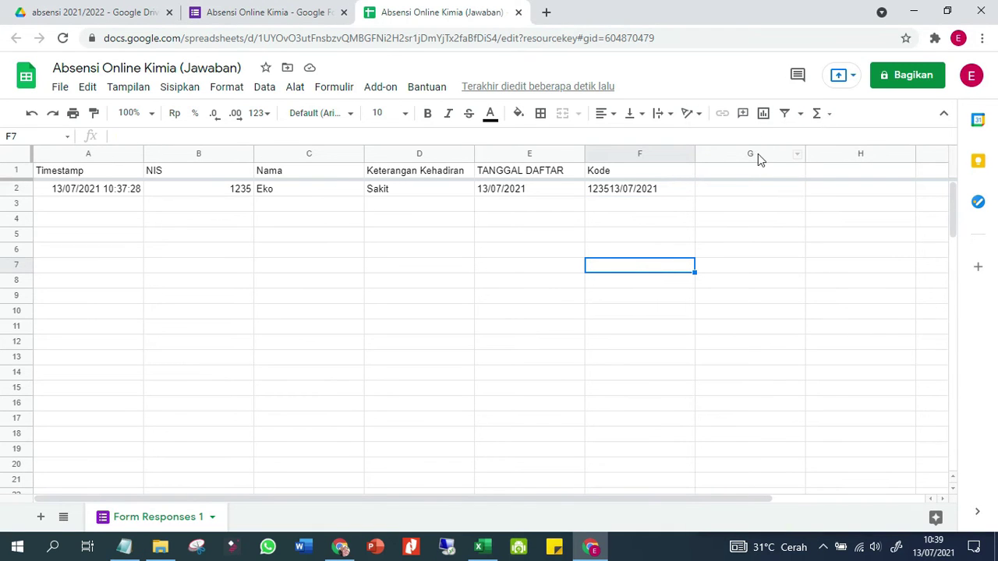
{"action": "left_click", "coordinate": [747, 171]}
{"action": "right_click", "coordinate": [747, 171]}
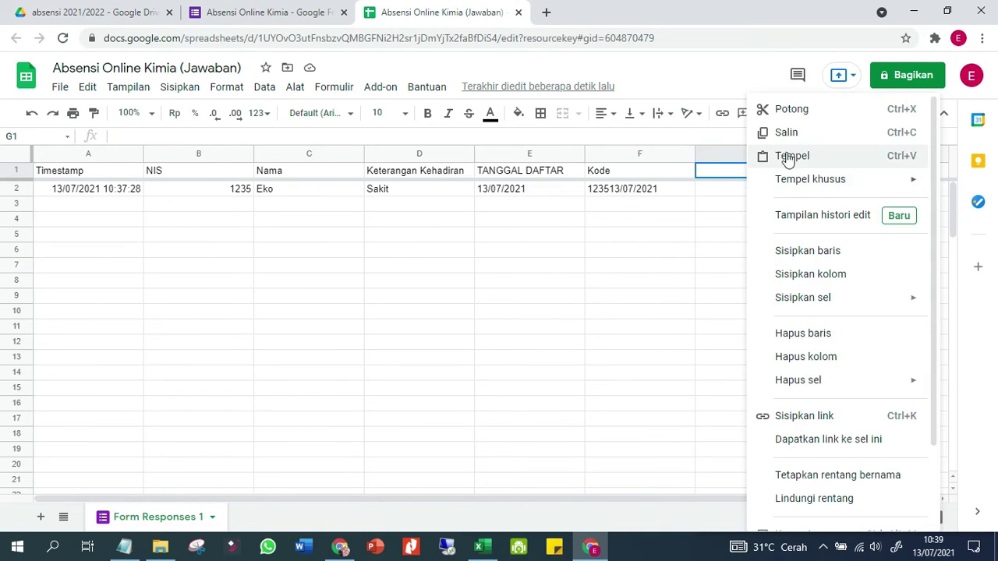
{"action": "left_click", "coordinate": [790, 156]}
{"action": "key", "text": "Return"}
{"action": "key", "text": "Return"}
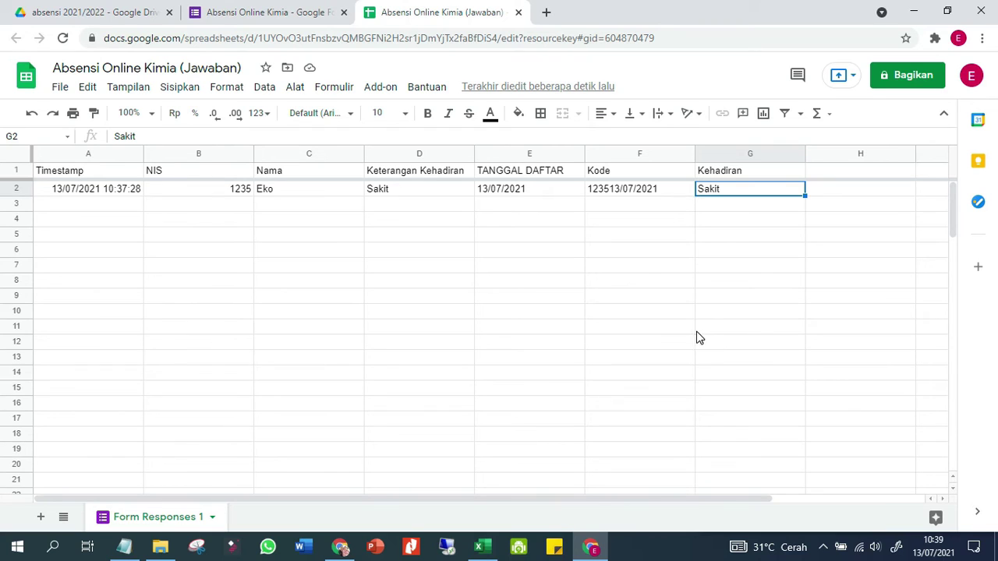
{"action": "mouse_move", "coordinate": [590, 551]}
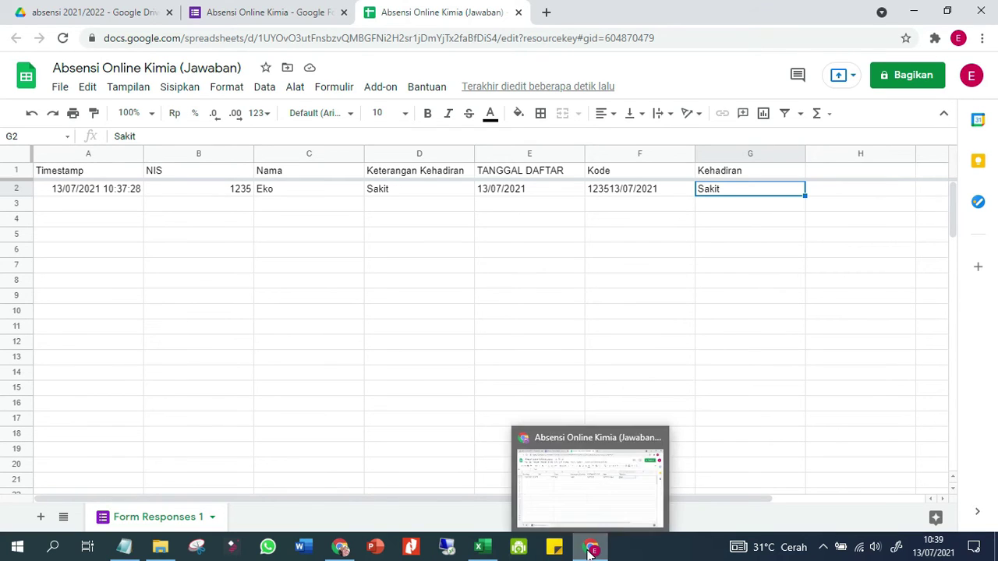
{"action": "left_click", "coordinate": [123, 552]}
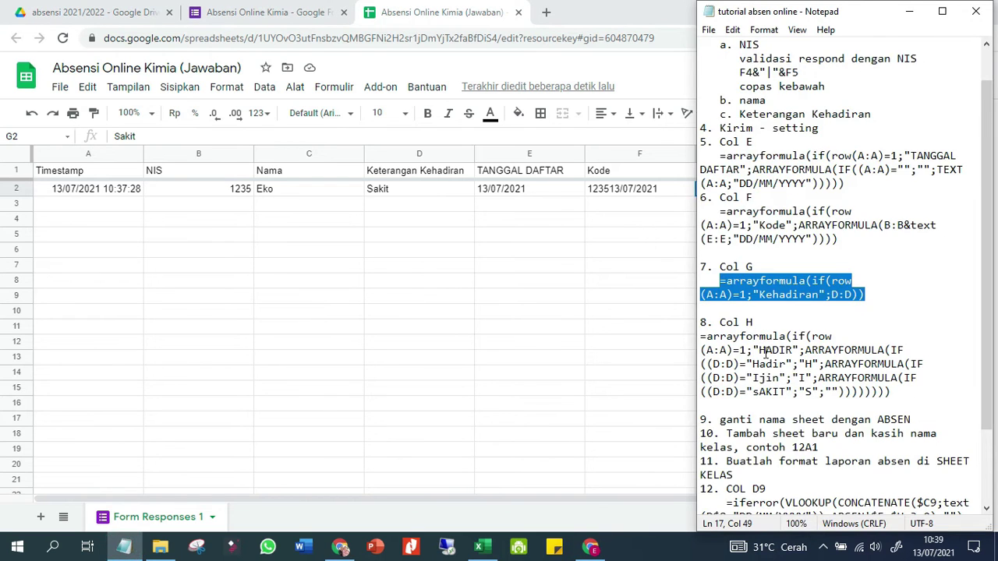
{"action": "scroll", "coordinate": [758, 337], "scroll_direction": "down", "scroll_amount": 1}
{"action": "left_click_drag", "start_coordinate": [701, 295], "coordinate": [905, 352]}
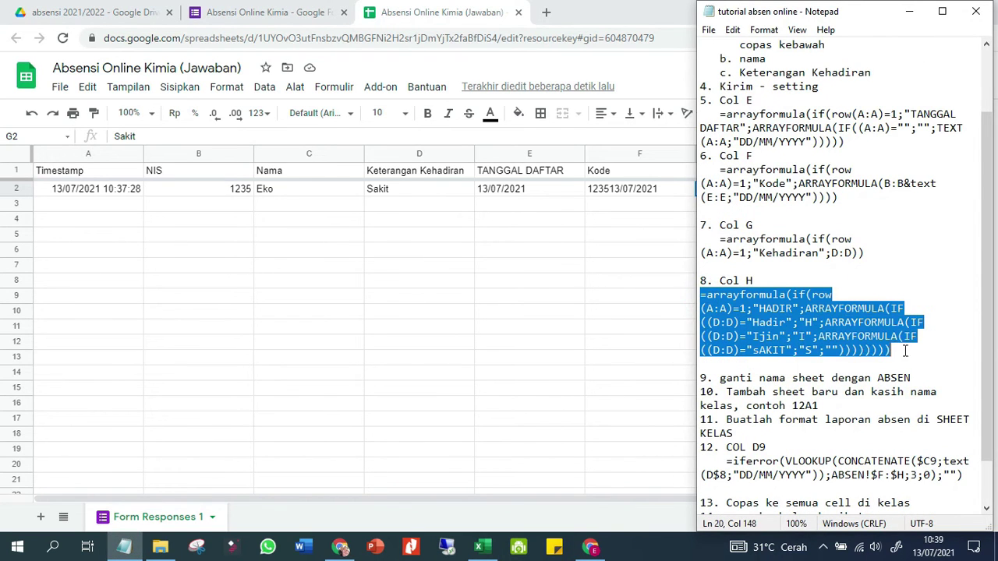
{"action": "right_click", "coordinate": [839, 325]}
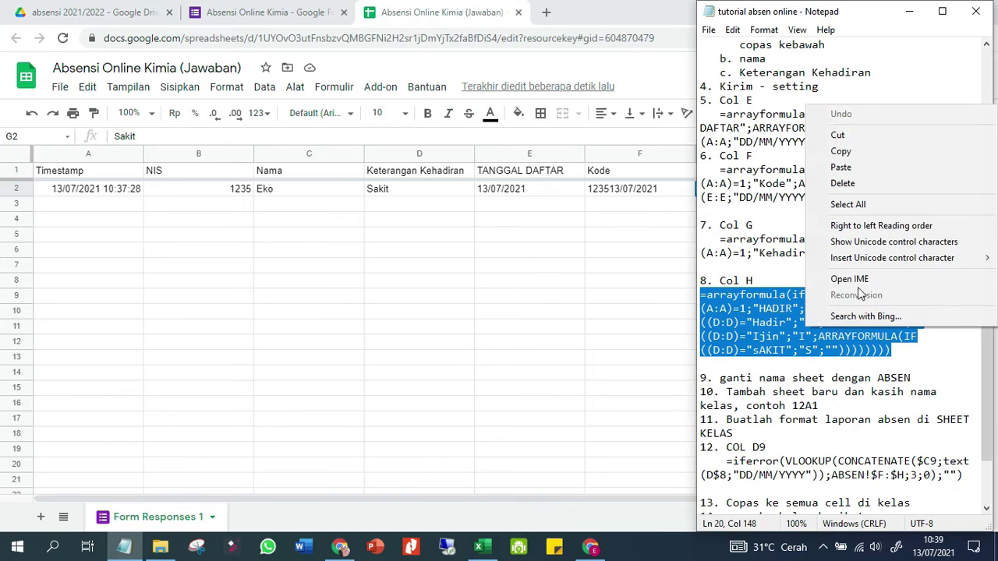
{"action": "left_click", "coordinate": [872, 153]}
{"action": "left_click", "coordinate": [555, 240]}
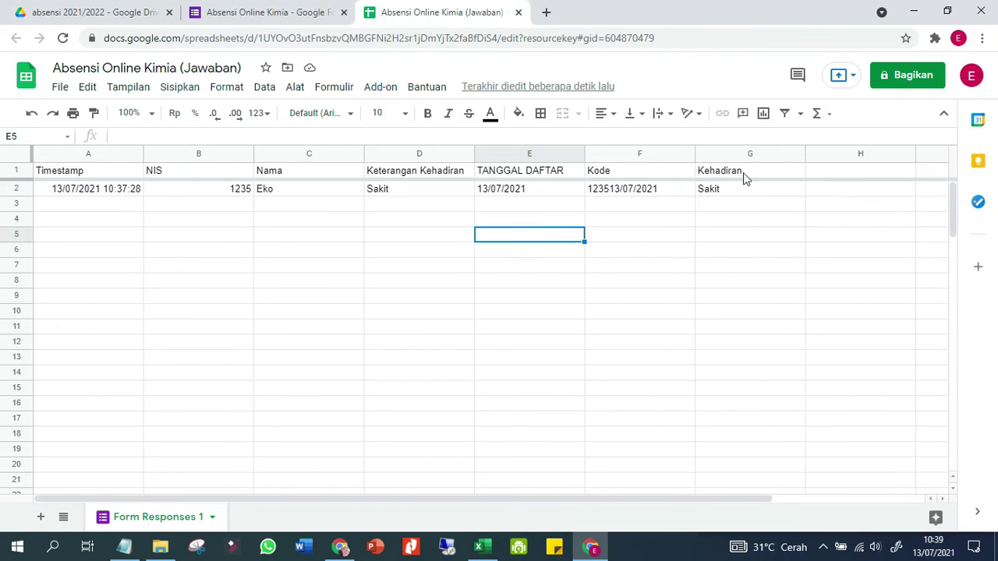
{"action": "left_click", "coordinate": [843, 173]}
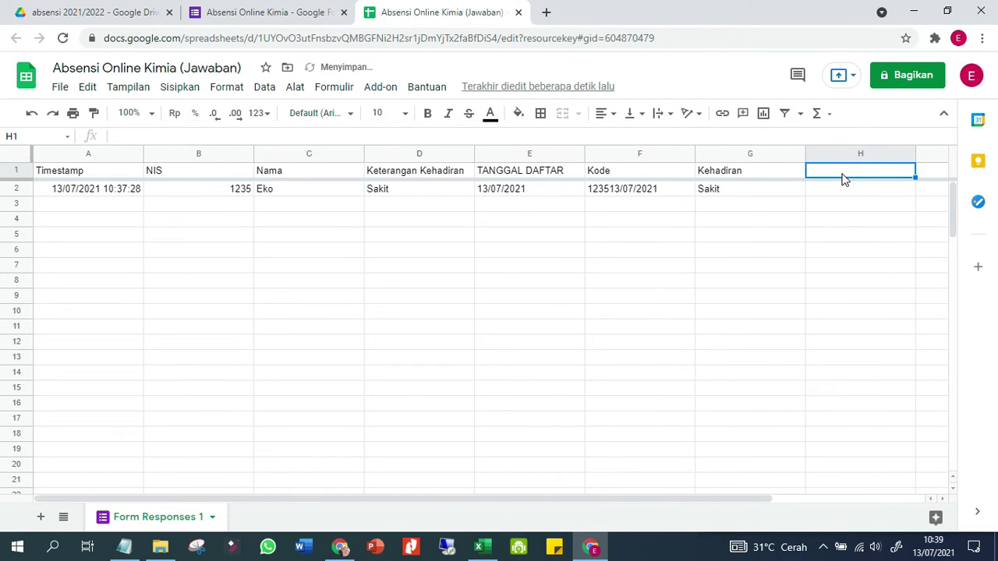
{"action": "right_click", "coordinate": [842, 178]}
{"action": "left_click", "coordinate": [888, 158]}
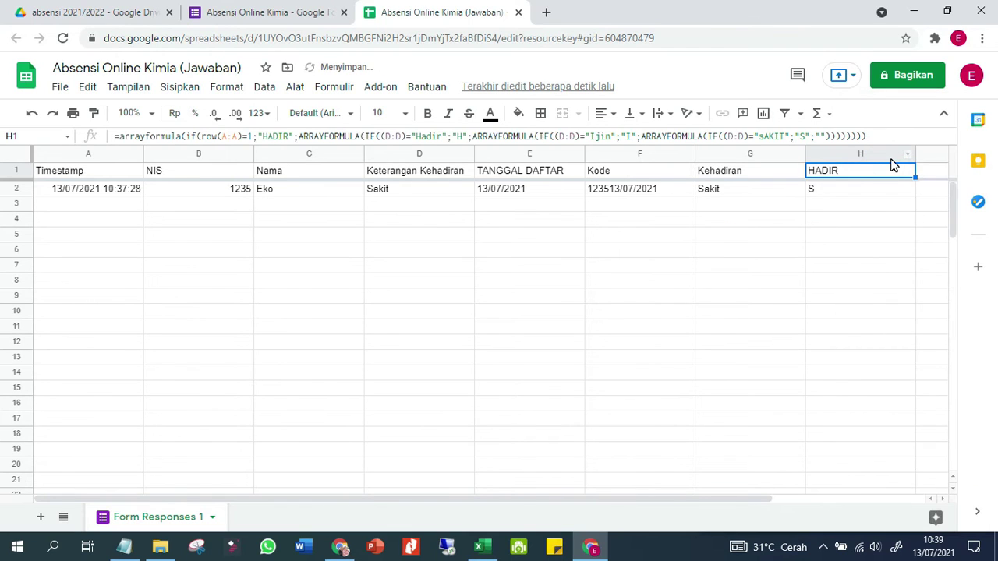
{"action": "key", "text": "Return"}
{"action": "key", "text": "Return"}
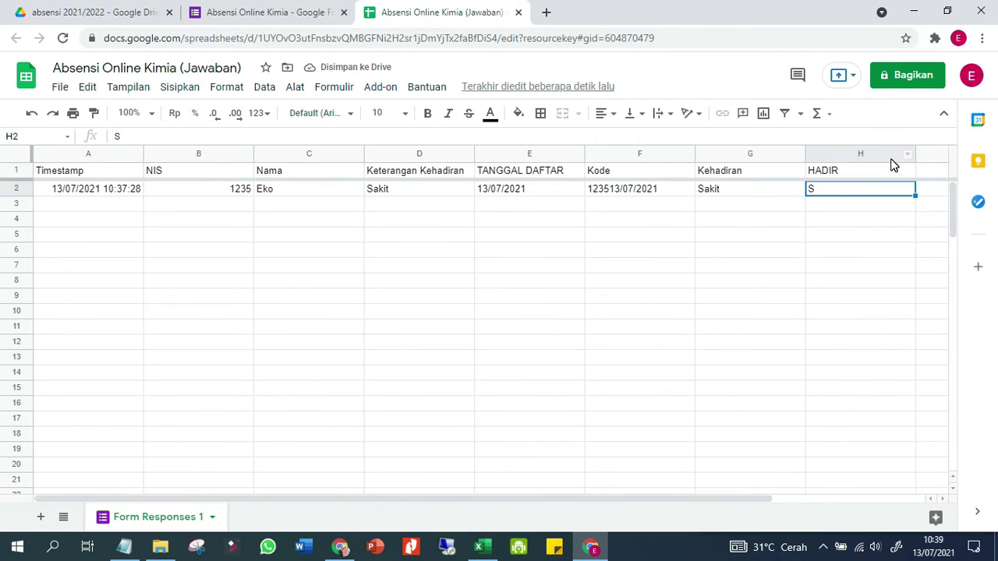
{"action": "key", "text": "Up"}
{"action": "key", "text": "Down"}
{"action": "key", "text": "Left"}
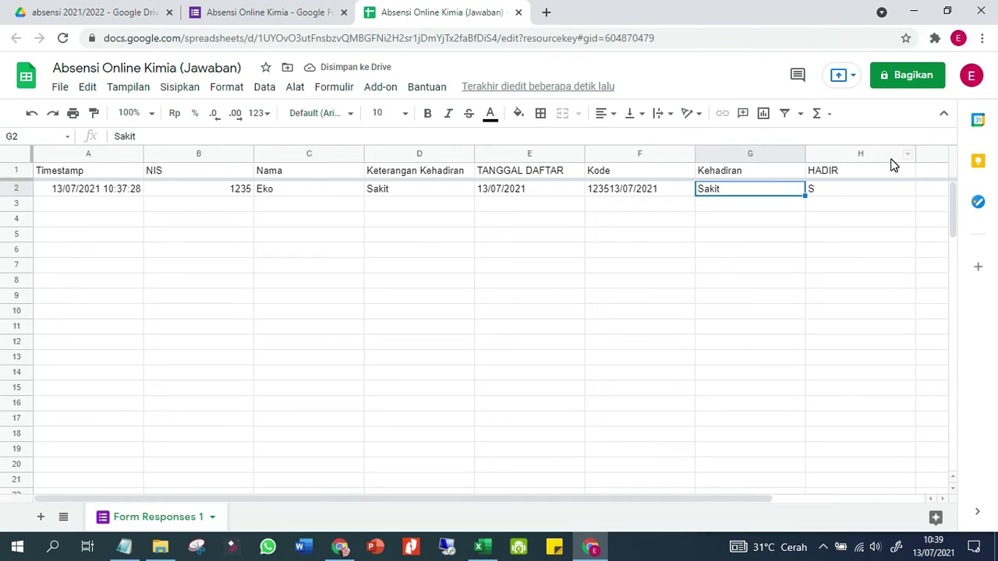
{"action": "key", "text": "Home"}
{"action": "key", "text": "Right"}
{"action": "key", "text": "Right"}
{"action": "key", "text": "Right"}
{"action": "key", "text": "Right"}
{"action": "key", "text": "Right"}
{"action": "key", "text": "Right"}
{"action": "key", "text": "Right"}
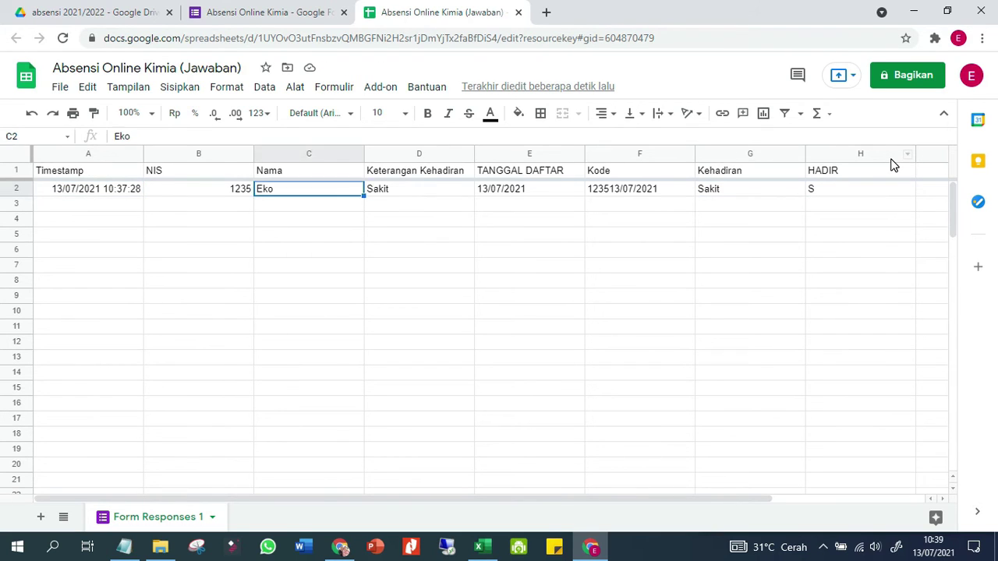
{"action": "key", "text": "Left"}
{"action": "key", "text": "Left"}
{"action": "key", "text": "Left"}
{"action": "key", "text": "Left"}
{"action": "key", "text": "Left"}
{"action": "key", "text": "Left"}
{"action": "key", "text": "Left"}
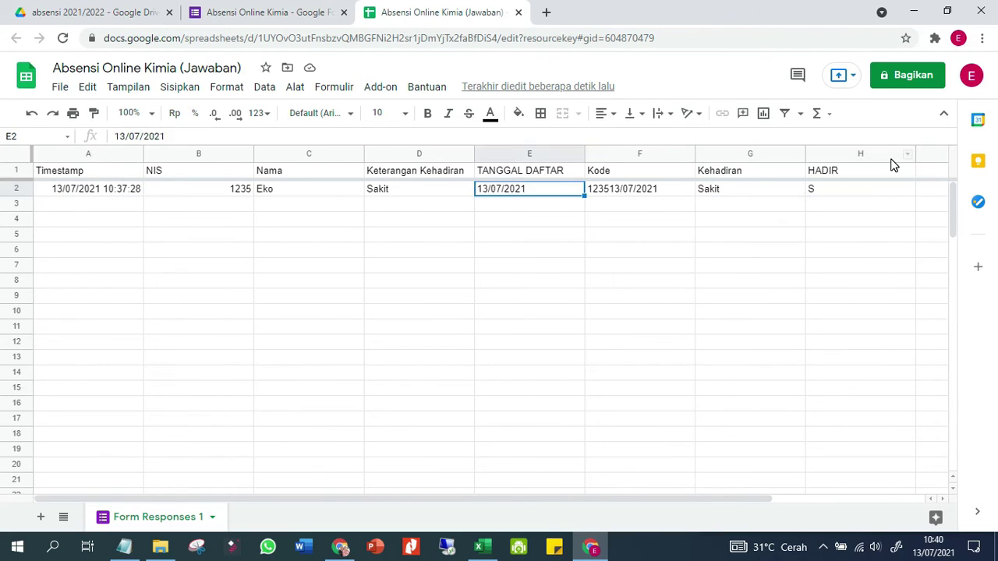
{"action": "key", "text": "Right"}
{"action": "key", "text": "Right"}
{"action": "key", "text": "Right"}
{"action": "key", "text": "Right"}
{"action": "key", "text": "Right"}
{"action": "key", "text": "Right"}
{"action": "key", "text": "Right"}
{"action": "key", "text": "Left"}
{"action": "key", "text": "Left"}
{"action": "key", "text": "Left"}
{"action": "key", "text": "Left"}
{"action": "key", "text": "Left"}
{"action": "key", "text": "Left"}
{"action": "key", "text": "Left"}
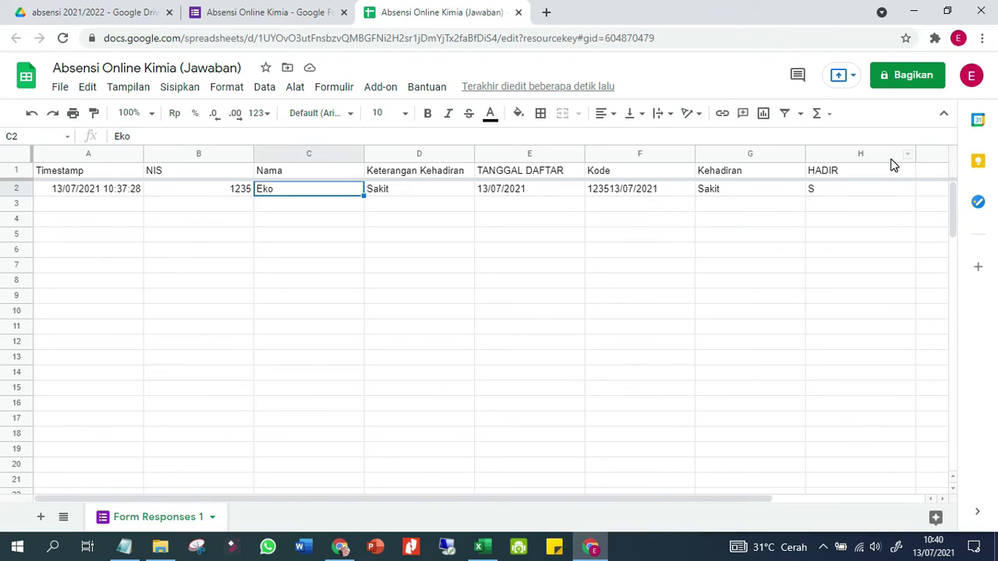
{"action": "key", "text": "Right"}
{"action": "key", "text": "Right"}
{"action": "key", "text": "Right"}
{"action": "key", "text": "Right"}
{"action": "key", "text": "Right"}
{"action": "key", "text": "Right"}
{"action": "key", "text": "Right"}
{"action": "key", "text": "Left"}
{"action": "key", "text": "Left"}
{"action": "key", "text": "Left"}
{"action": "key", "text": "Left"}
{"action": "key", "text": "Left"}
{"action": "key", "text": "Left"}
{"action": "key", "text": "Left"}
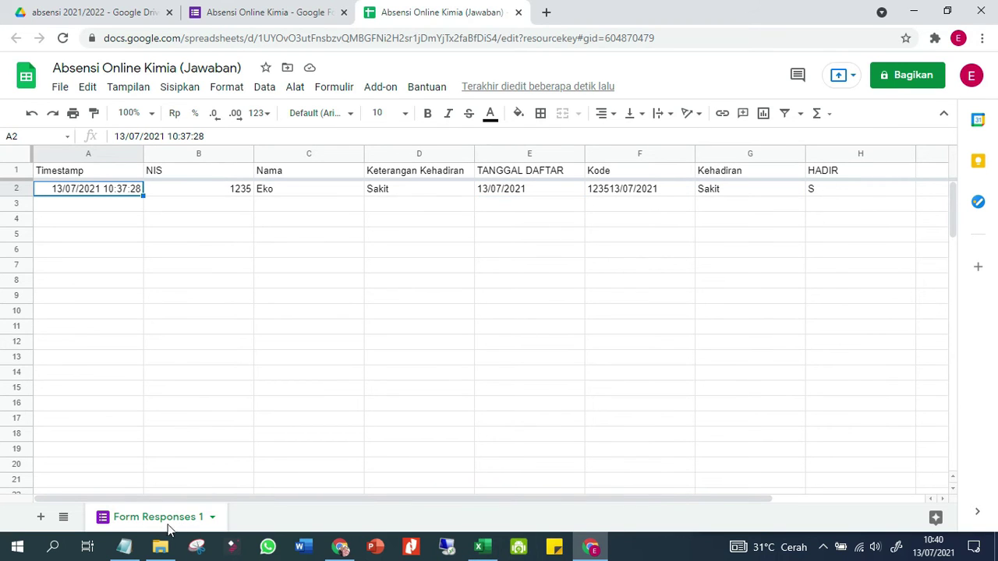
Rename the Form Responses 1 tab to ABSEN, keeping the tutorial notes at hand
{"action": "left_click", "coordinate": [124, 547]}
{"action": "scroll", "coordinate": [744, 328], "scroll_direction": "down", "scroll_amount": 1}
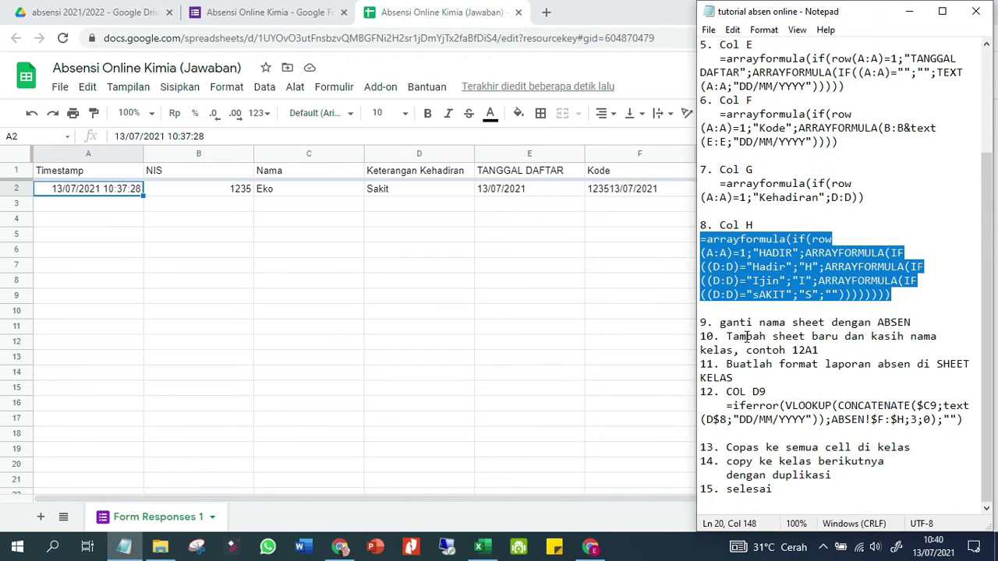
{"action": "left_click", "coordinate": [747, 337]}
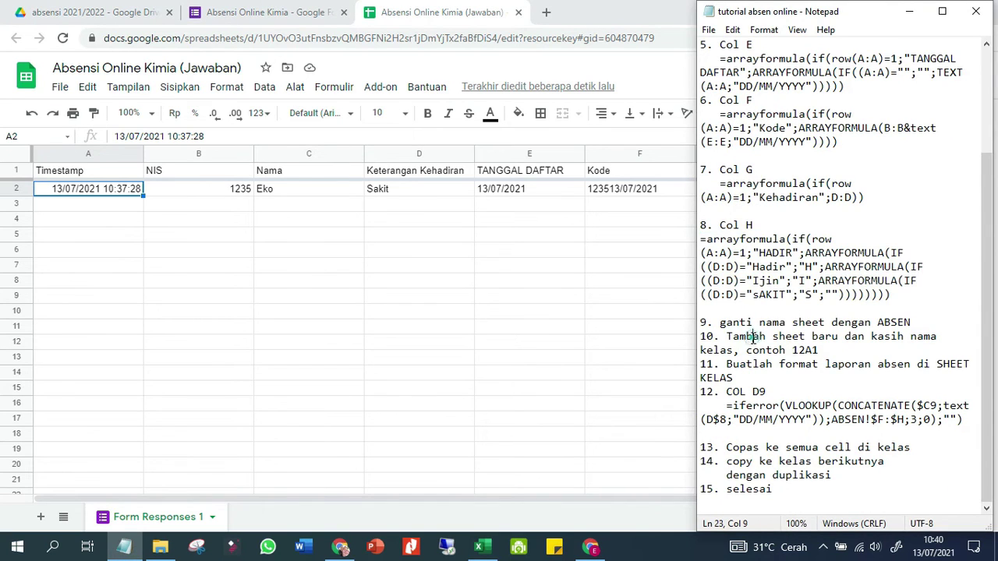
{"action": "double_click", "coordinate": [134, 521]}
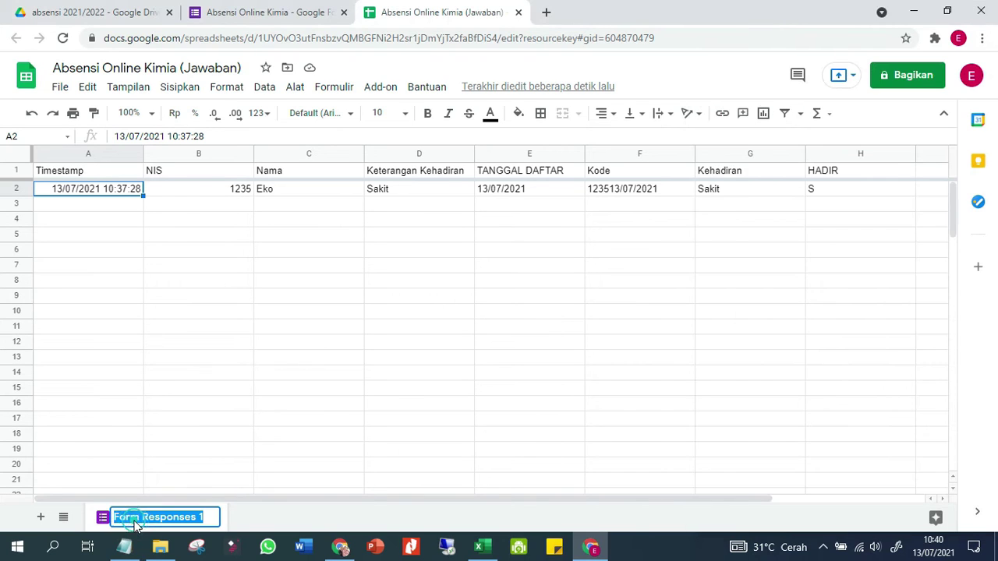
{"action": "type", "text": "AB"}
{"action": "key", "text": "BackSpace"}
{"action": "key", "text": "BackSpace"}
{"action": "type", "text": "ABSEN"}
{"action": "key", "text": "Return"}
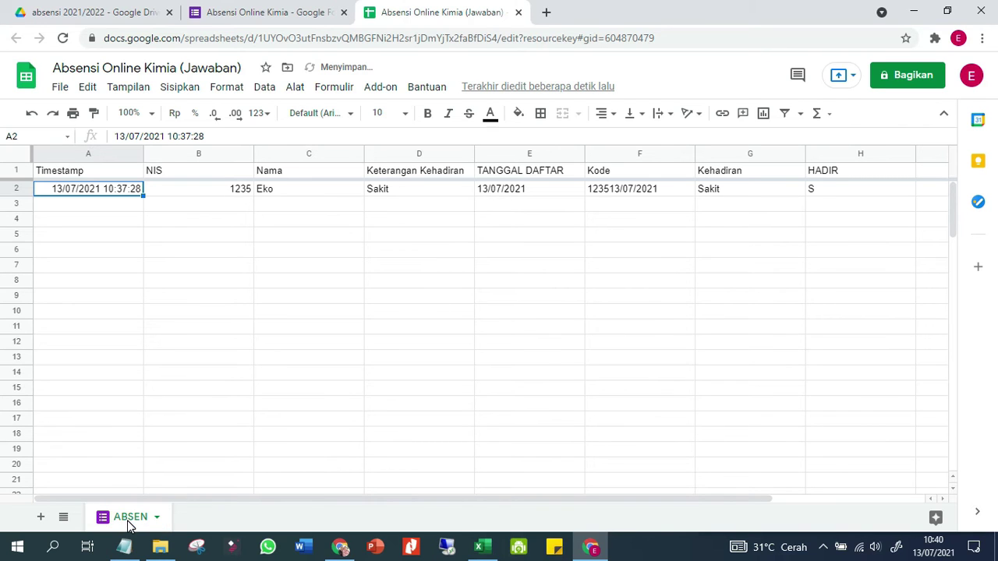
{"action": "left_click", "coordinate": [130, 549]}
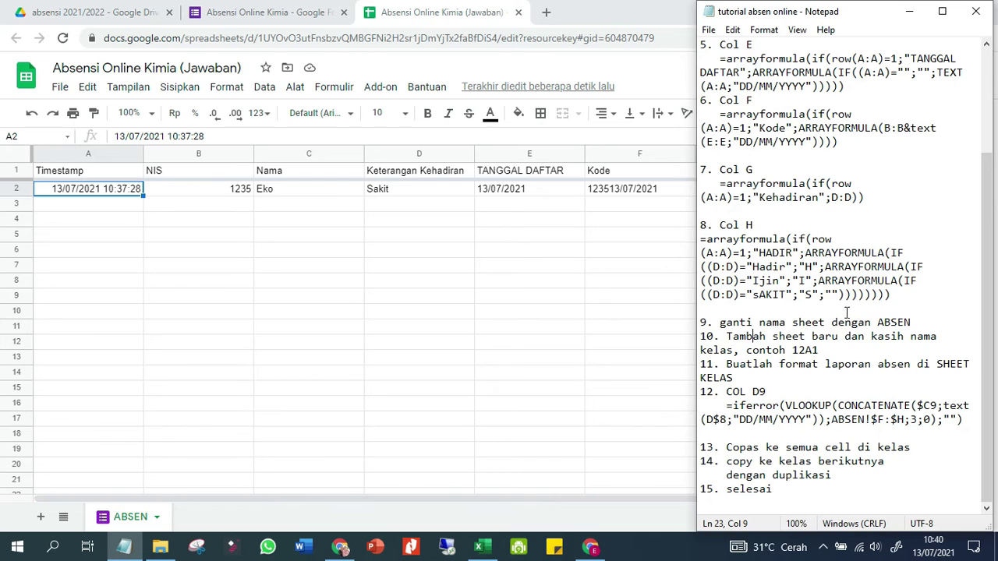
Add a new Sheet2 and rename it 10A1
{"action": "left_click", "coordinate": [418, 329]}
{"action": "left_click", "coordinate": [42, 516]}
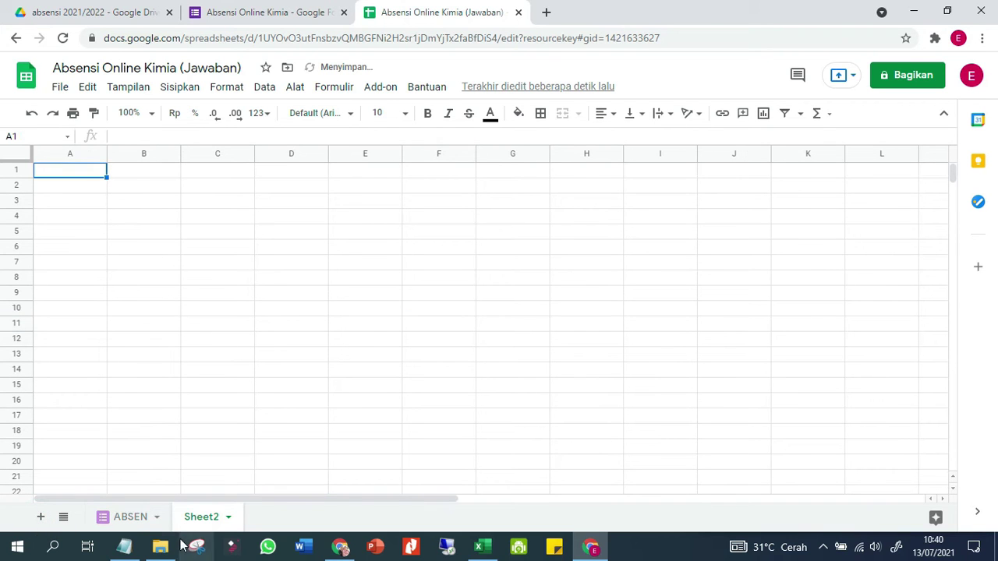
{"action": "double_click", "coordinate": [202, 518]}
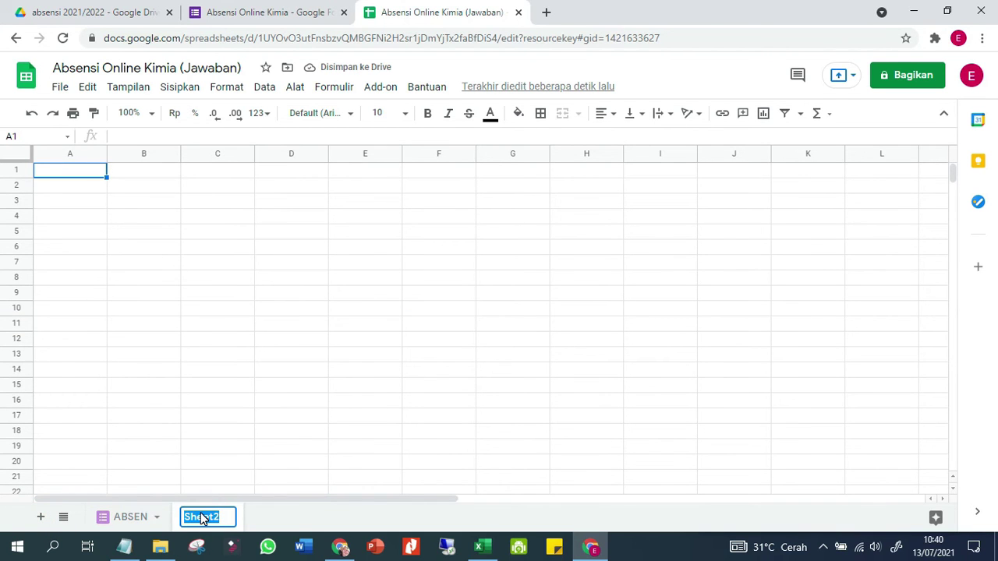
{"action": "left_click", "coordinate": [483, 547]}
{"action": "left_click", "coordinate": [483, 547]}
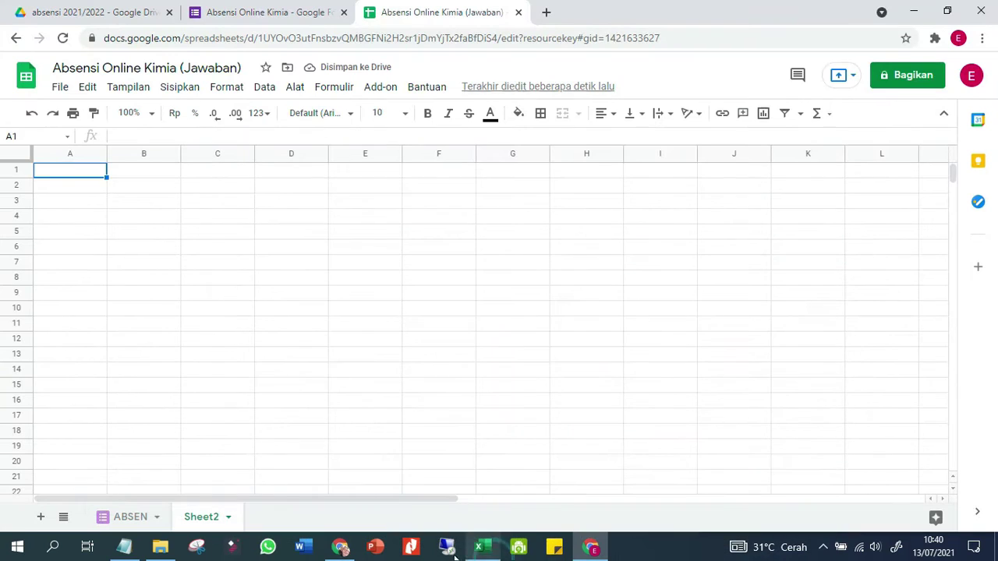
{"action": "double_click", "coordinate": [197, 518]}
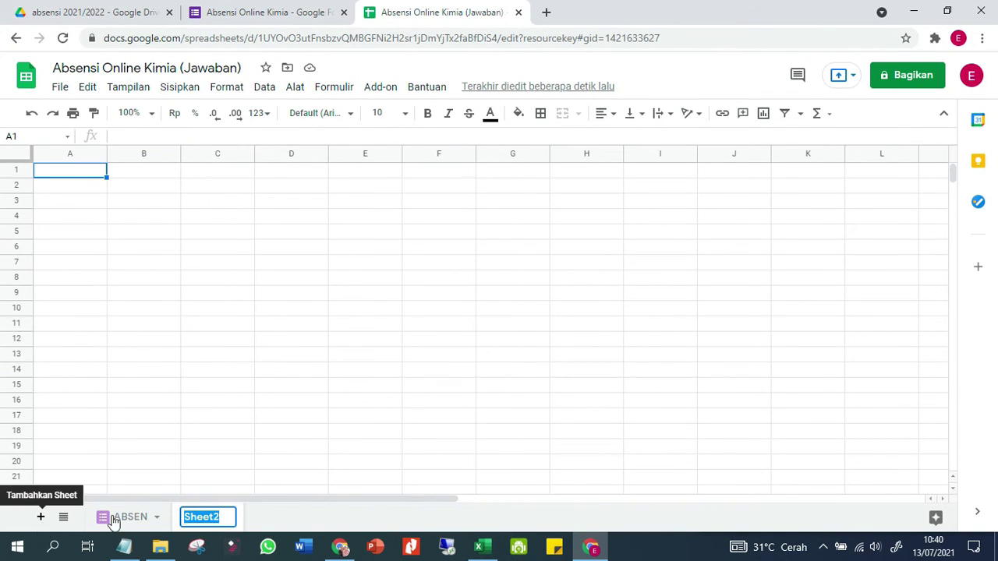
{"action": "type", "text": "10A1"}
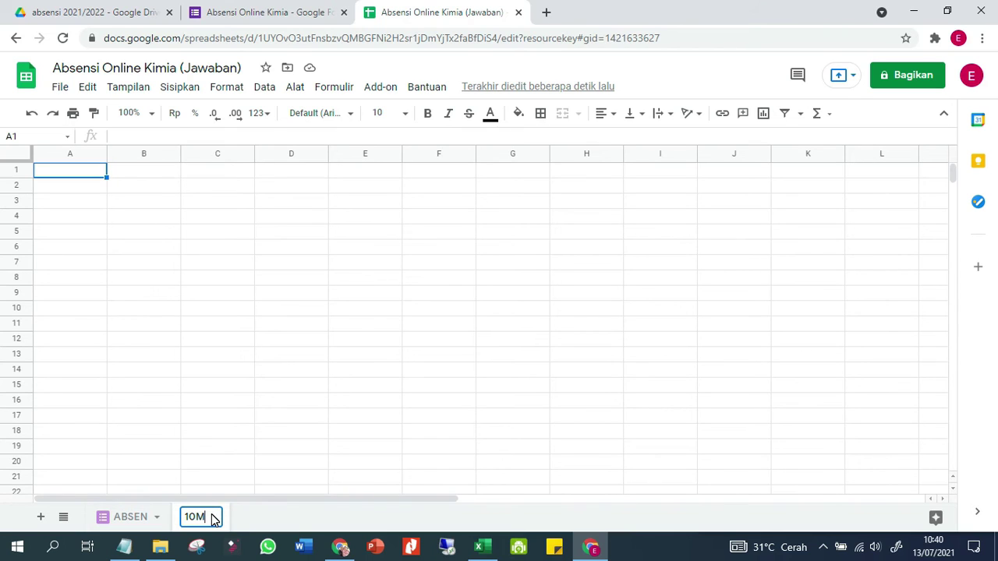
{"action": "key", "text": "Return"}
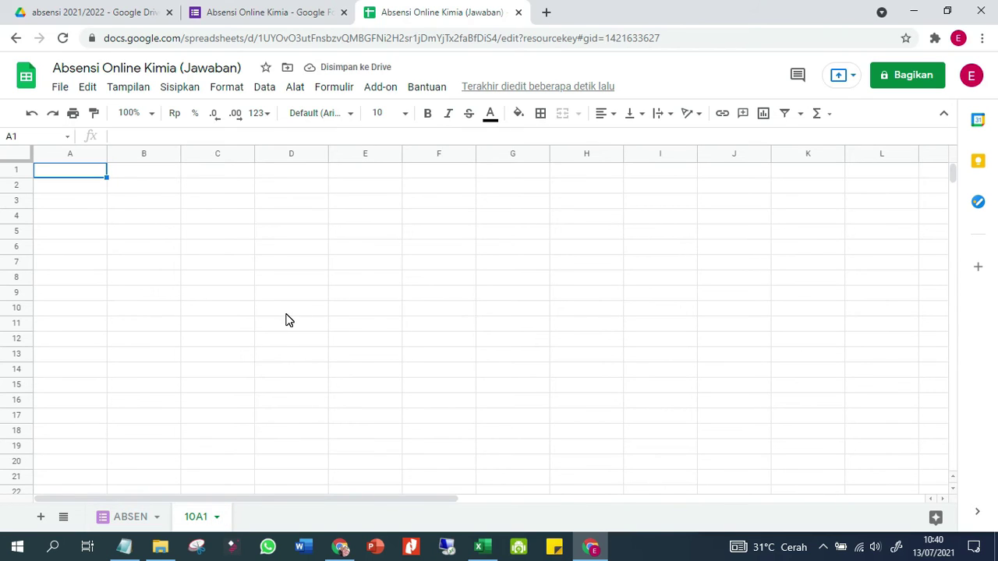
Enter the attendance recap title 'REKAPITULASI KEHADIRAN PESERTA DIDIK' in cell A1
{"action": "type", "text": "p"}
{"action": "key", "text": "BackSpace"}
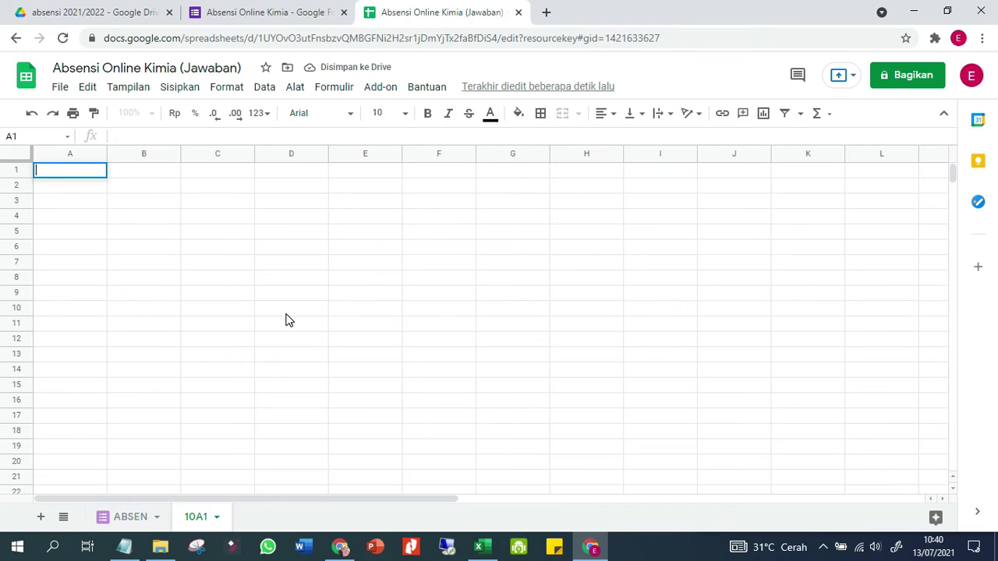
{"action": "type", "text": "REEKAPITULASI KEHHADIRA"}
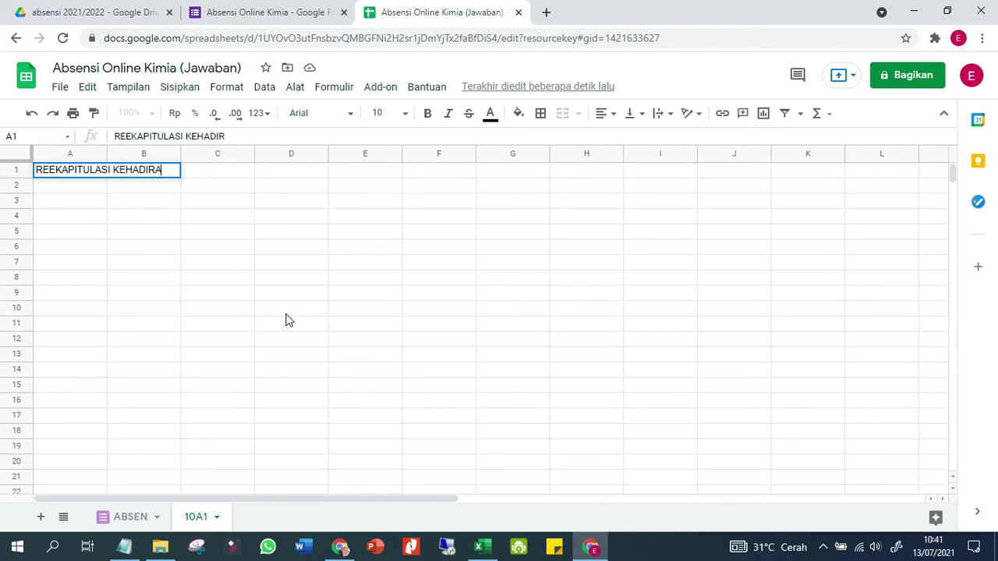
{"action": "type", "text": "N PESERTA DID"}
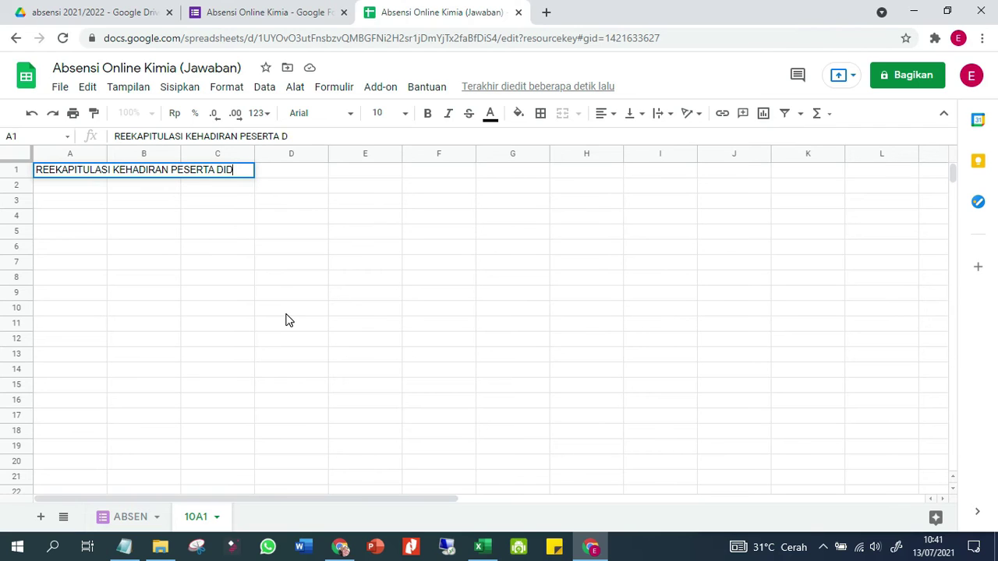
{"action": "type", "text": "IK"}
{"action": "key", "text": "Return"}
Add 'TAHUN PELAJARAN 2021/ 2022' in A2, then the Kelas and Mapel labels in A4 and A5
{"action": "type", "text": "TAHUN PELAJARAN 2021/ 2022"}
{"action": "key", "text": "Return"}
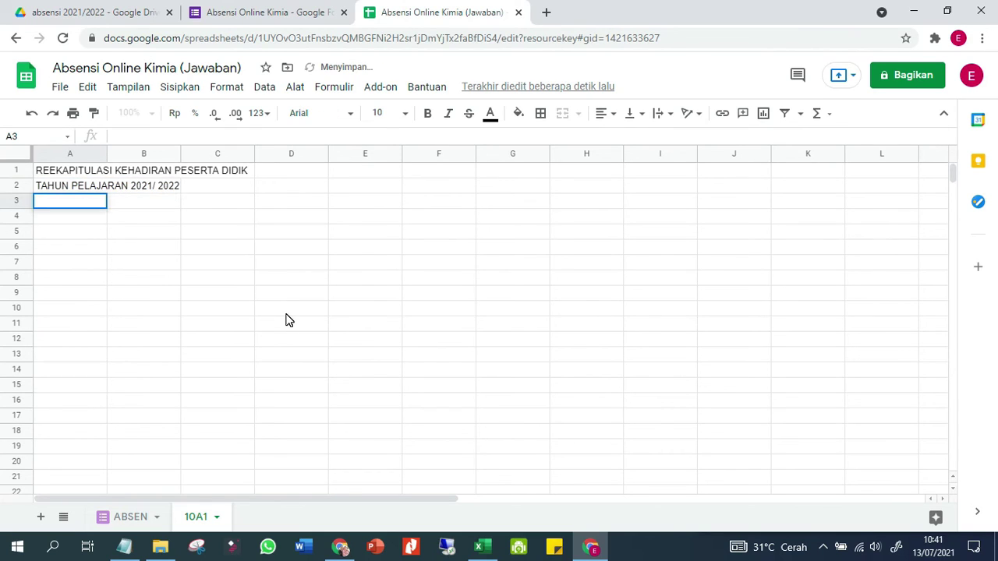
{"action": "key", "text": "Down"}
{"action": "type", "text": "kELAS"}
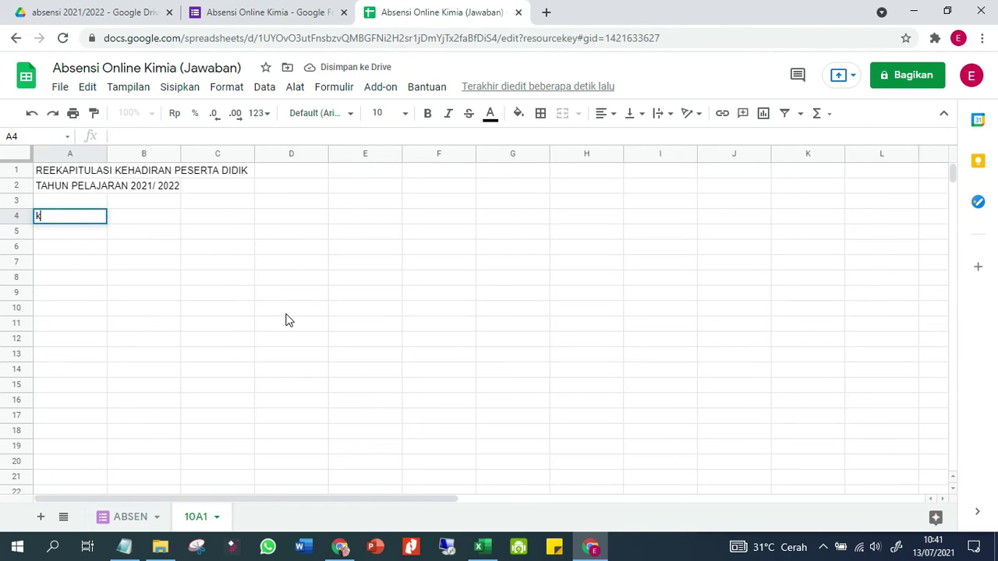
{"action": "key", "text": "Return"}
{"action": "key", "text": "Up"}
{"action": "type", "text": "Kelas"}
{"action": "key", "text": "Return"}
{"action": "type", "text": "Mata "}
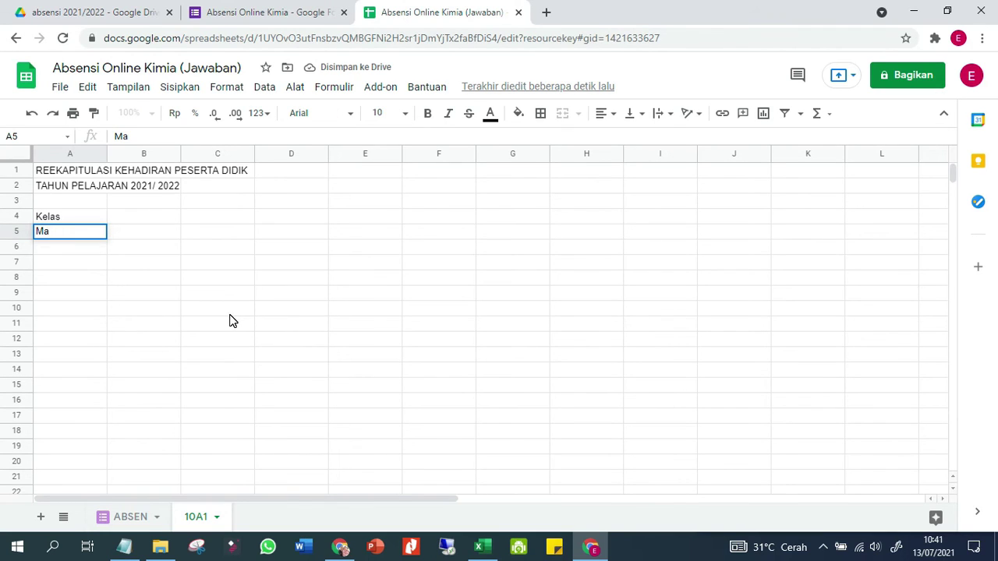
{"action": "type", "text": "p"}
{"action": "key", "text": "Return"}
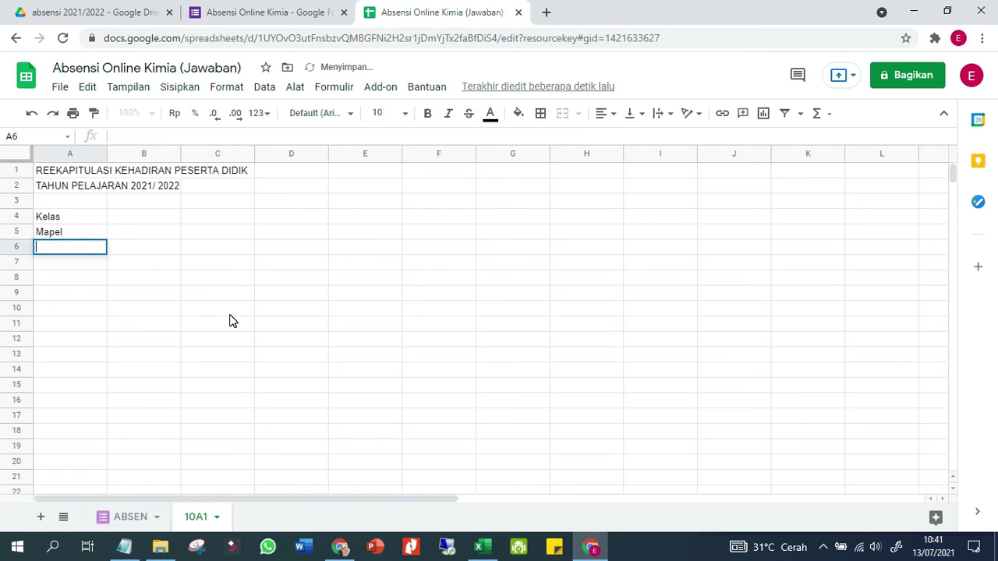
{"action": "key", "text": "Return"}
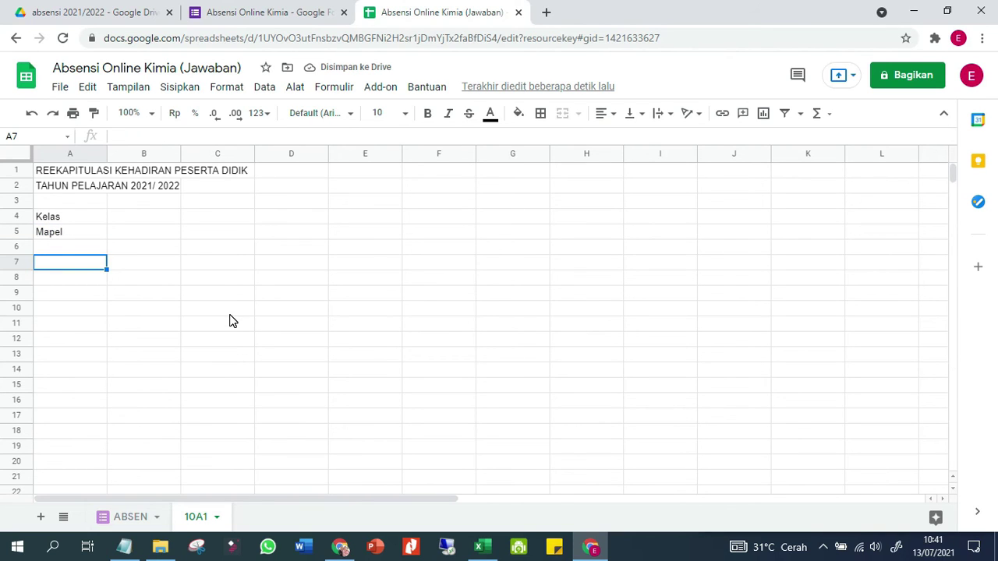
Enter the No, Nama and NIS column headers across A7:C7
{"action": "type", "text": "No"}
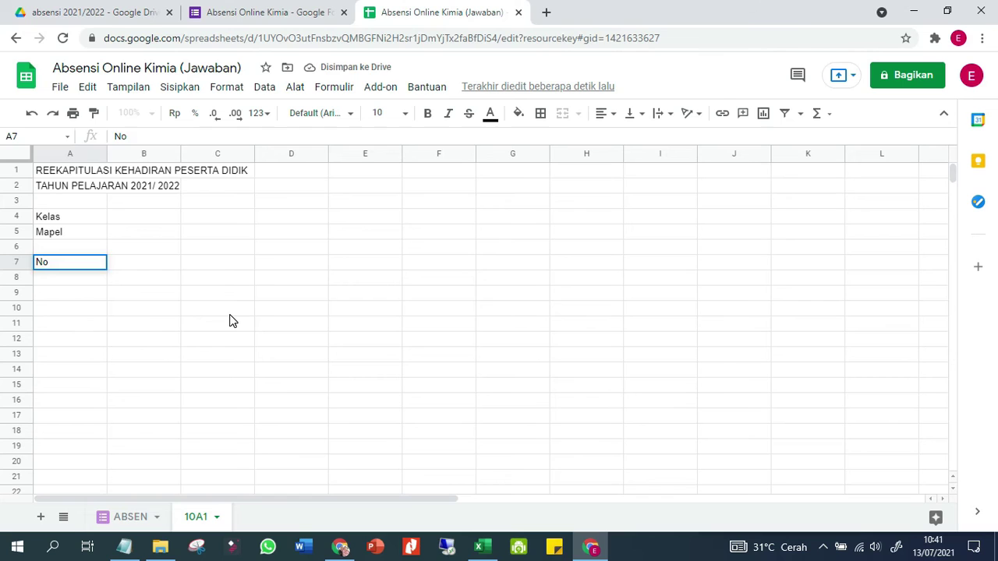
{"action": "key", "text": "Tab"}
{"action": "type", "text": "Nama"}
{"action": "key", "text": "Tab"}
{"action": "type", "text": "Nis"}
{"action": "key", "text": "Tab"}
{"action": "key", "text": "Left"}
{"action": "type", "text": "NIS"}
{"action": "key", "text": "Tab"}
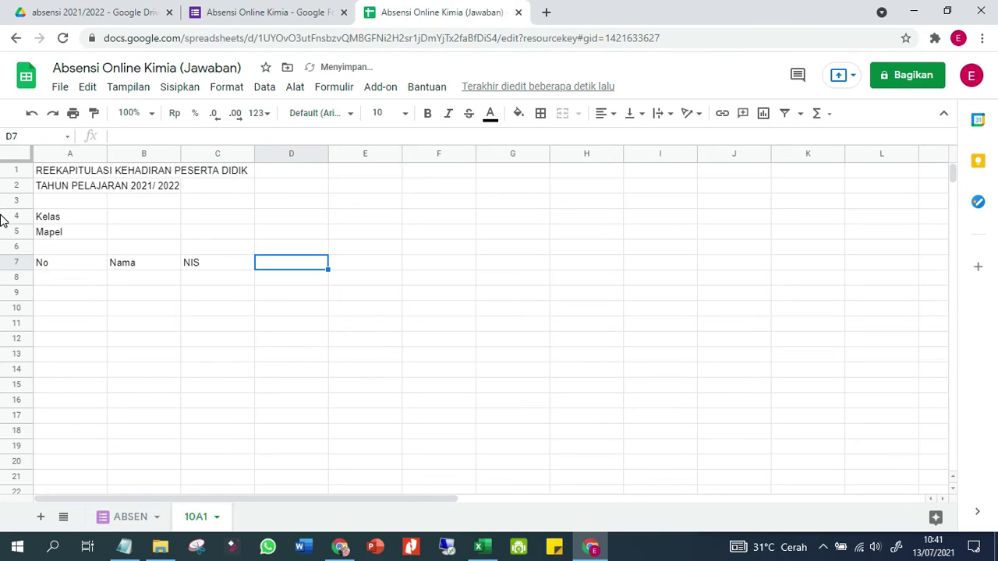
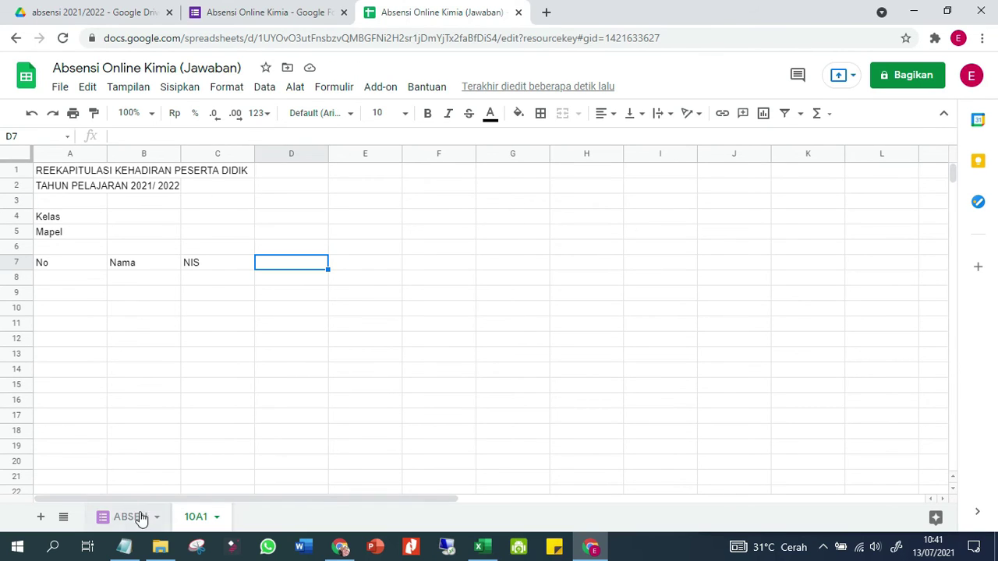
Enter 13/07/2021 in D7 and the next-day formula =D7+1 in E7
{"action": "type", "text": "13/07/2021"}
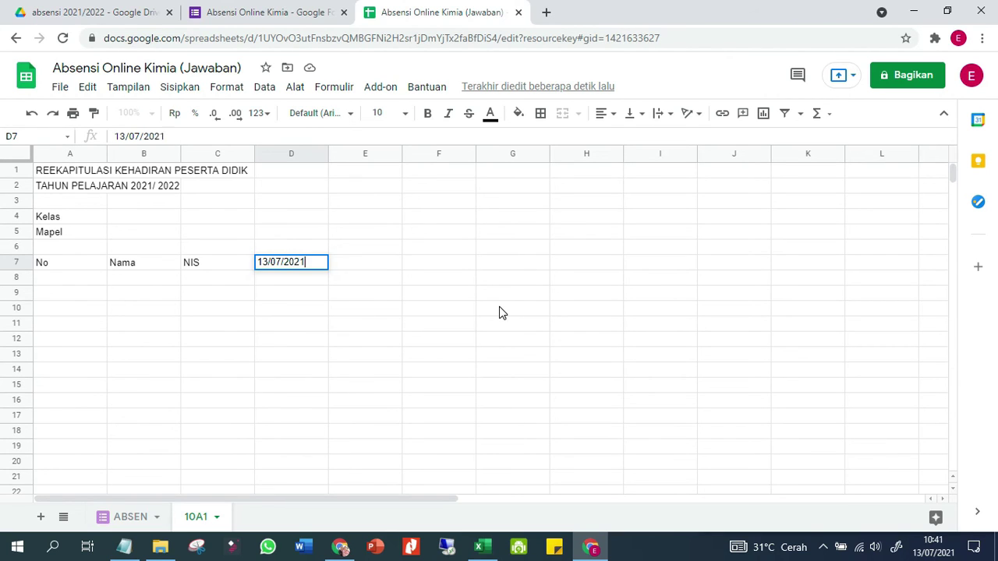
{"action": "key", "text": "Return"}
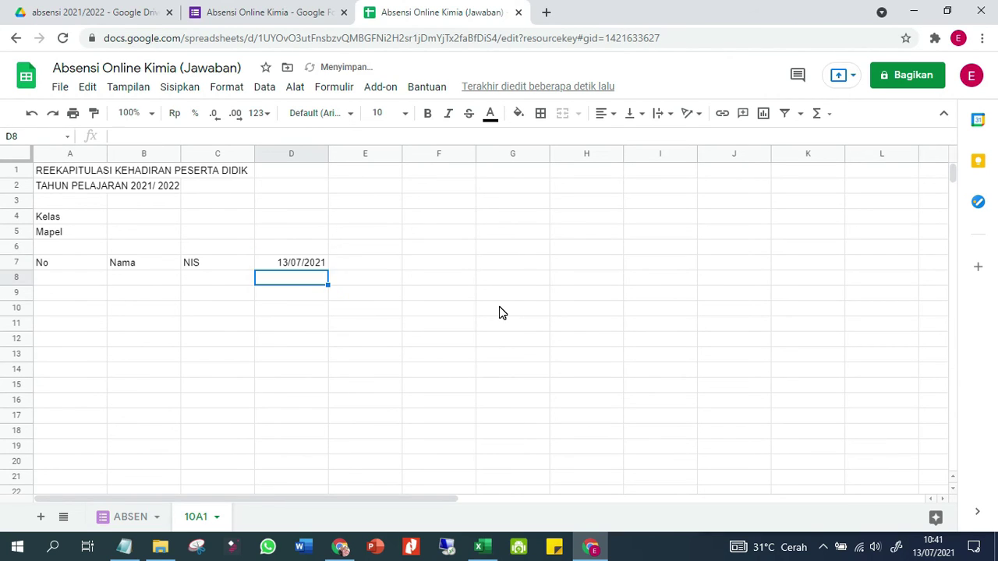
{"action": "key", "text": "Up"}
{"action": "key", "text": "Right"}
{"action": "type", "text": "="}
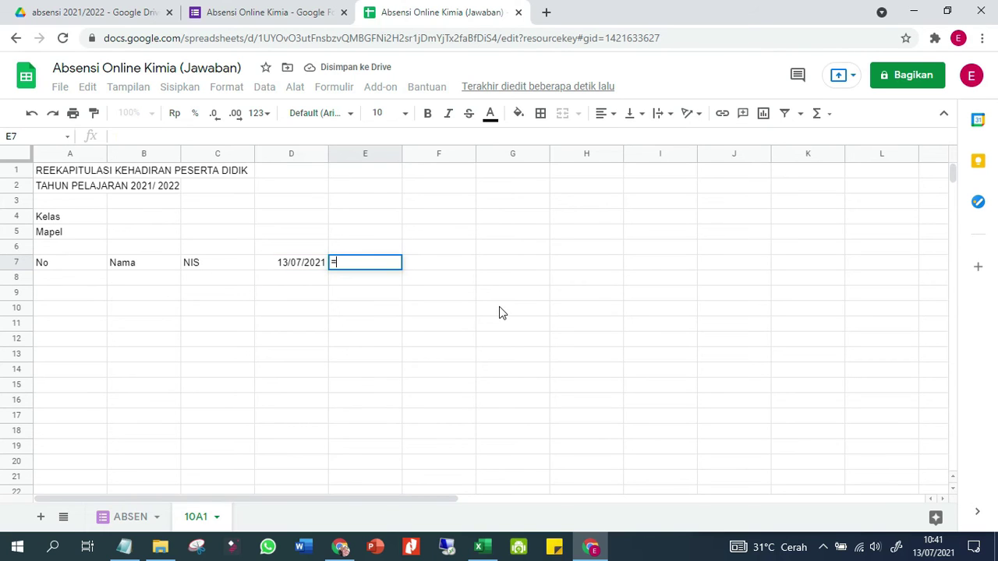
{"action": "key", "text": "Left"}
{"action": "type", "text": "+1"}
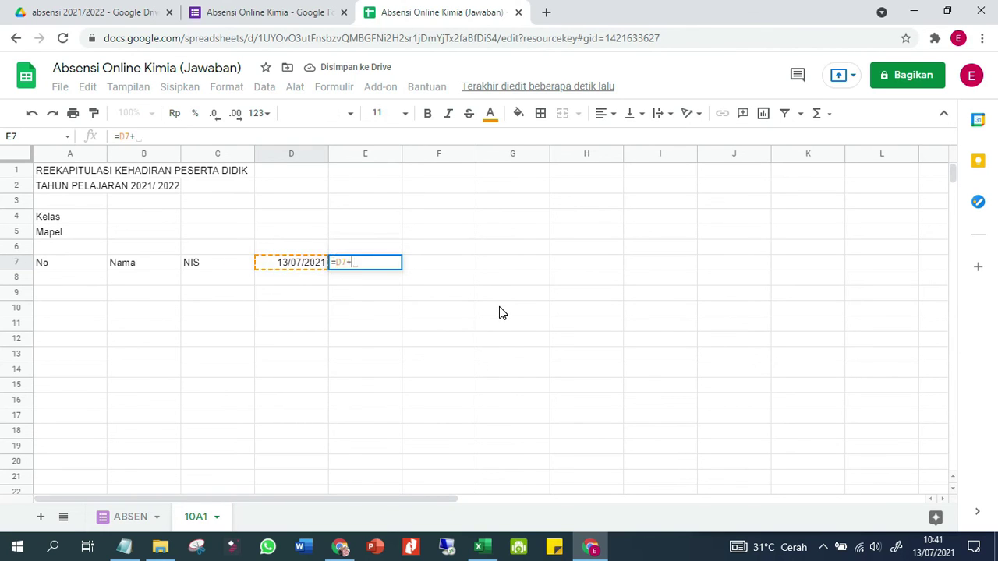
{"action": "key", "text": "Return"}
Paste the next-day formula into F7:J7 so the dates run to 19/07/2021
{"action": "key", "text": "Up"}
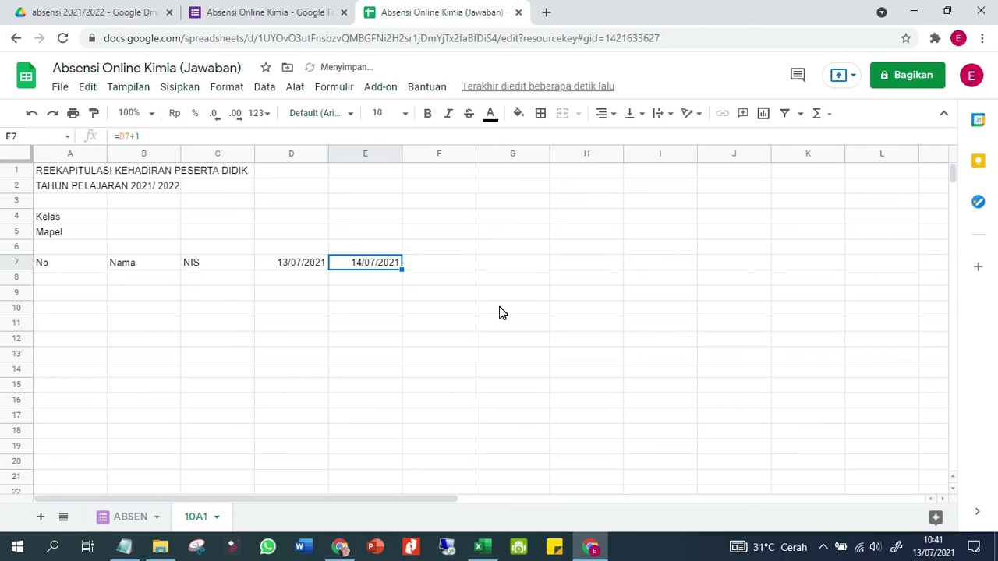
{"action": "key", "text": "shift+Right"}
{"action": "key", "text": "shift+Right"}
{"action": "key", "text": "shift+Right"}
{"action": "key", "text": "shift+Right"}
{"action": "key", "text": "Tab"}
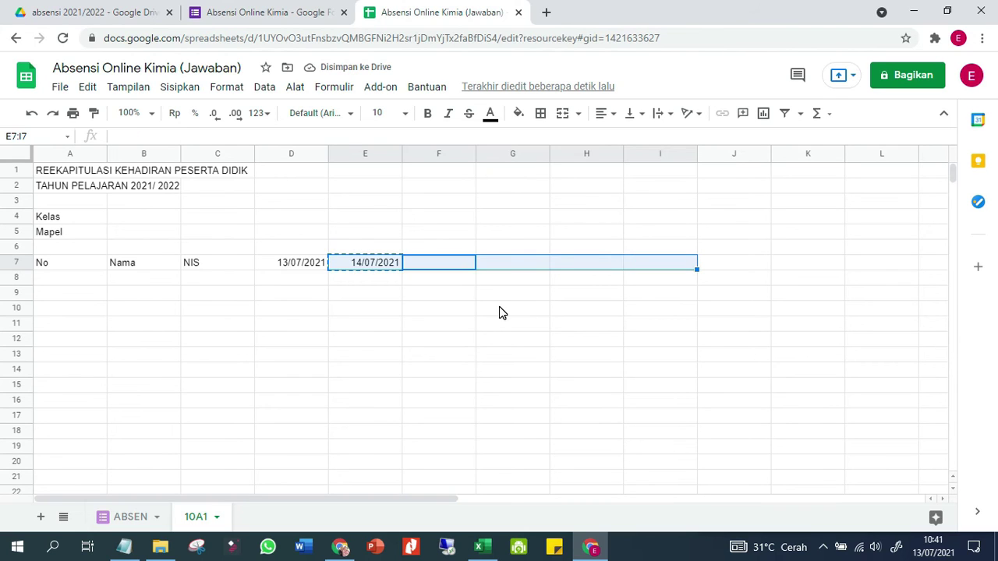
{"action": "key", "text": "shift+Left"}
{"action": "key", "text": "shift+Left"}
{"action": "key", "text": "shift+Left"}
{"action": "key", "text": "shift+Tab"}
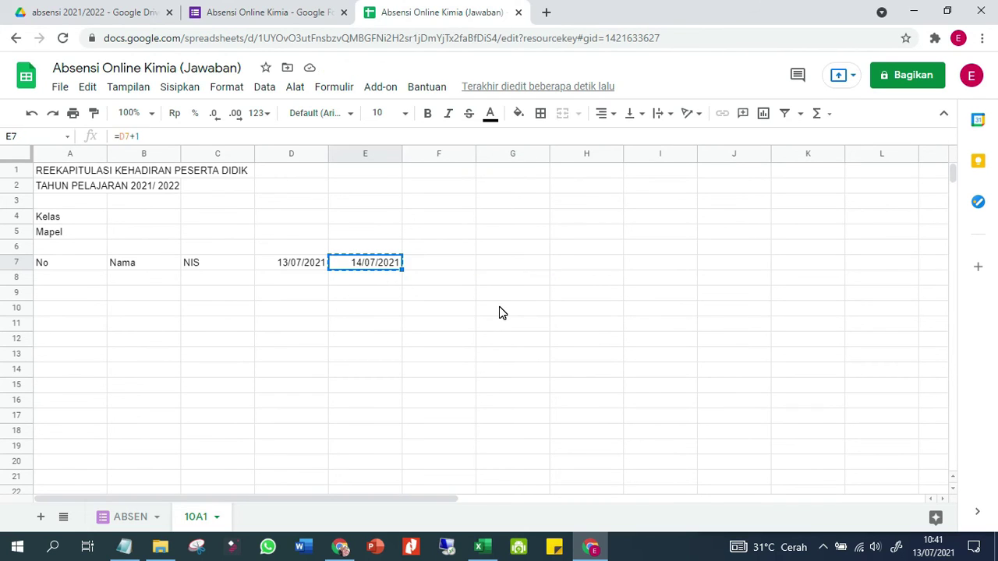
{"action": "key", "text": "shift+Right"}
{"action": "key", "text": "shift+Right"}
{"action": "key", "text": "shift+Right"}
{"action": "key", "text": "shift+Right"}
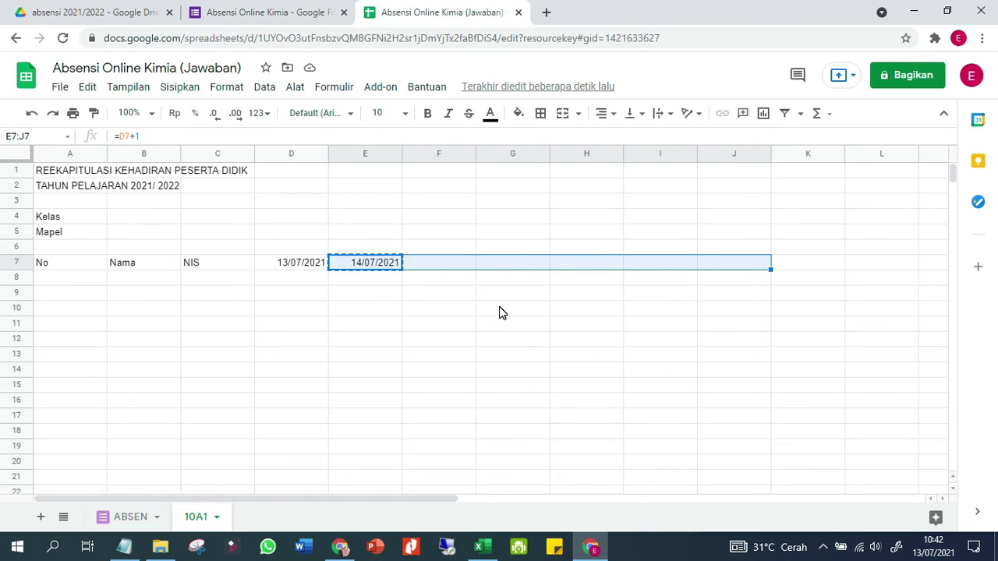
{"action": "type", "text": "14/07/2021\t15/07/2021\t16/07/2021\t17/07/2021\t18/07/2021\t19/07/2021"}
{"action": "key", "text": "Down"}
{"action": "key", "text": "Up"}
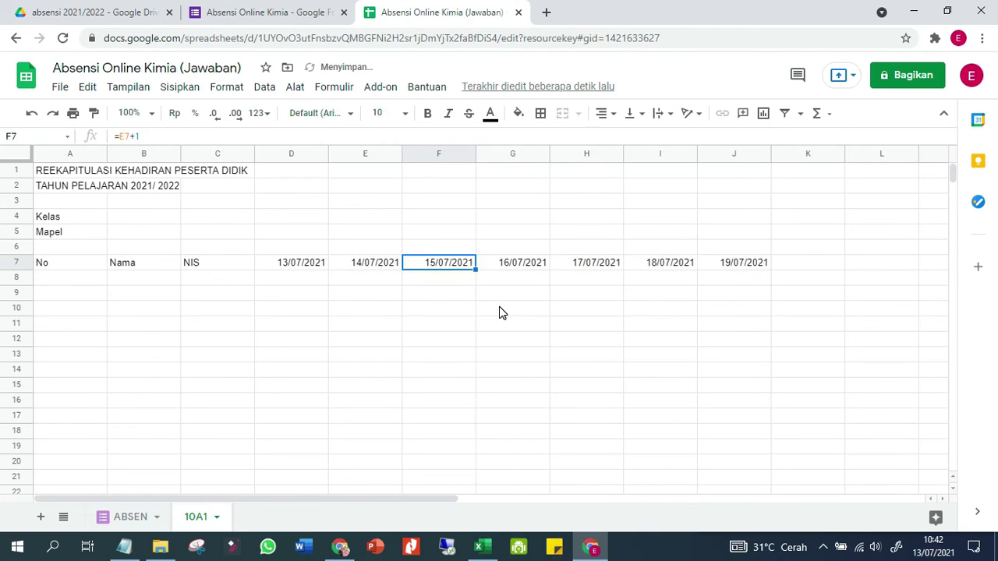
{"action": "key", "text": "Left"}
{"action": "key", "text": "Left"}
{"action": "key", "text": "Left"}
{"action": "key", "text": "Left"}
{"action": "key", "text": "Left"}
{"action": "key", "text": "Down"}
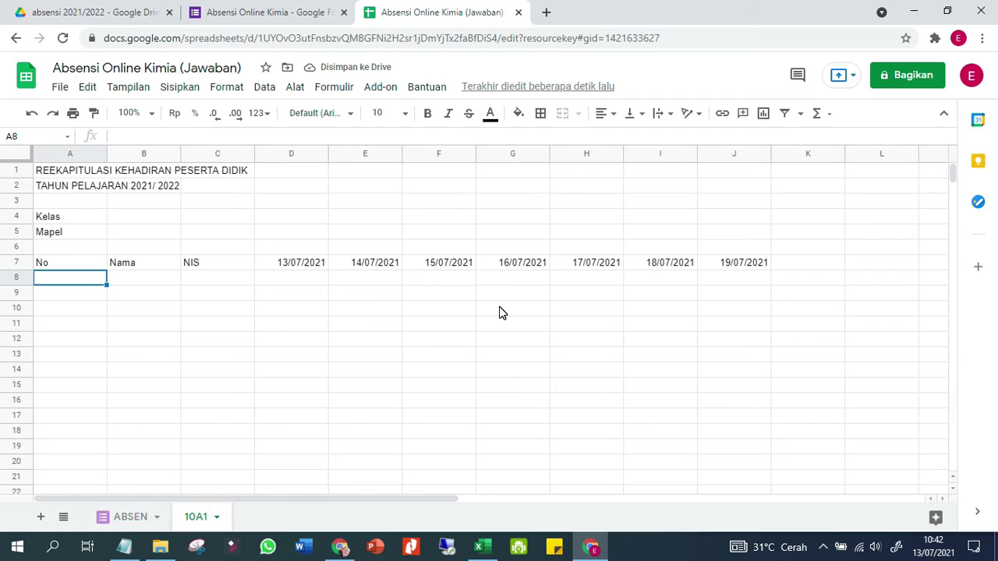
Narrow the No column A and widen the Nama column B
{"action": "left_click", "coordinate": [109, 158]}
{"action": "left_click", "coordinate": [54, 279]}
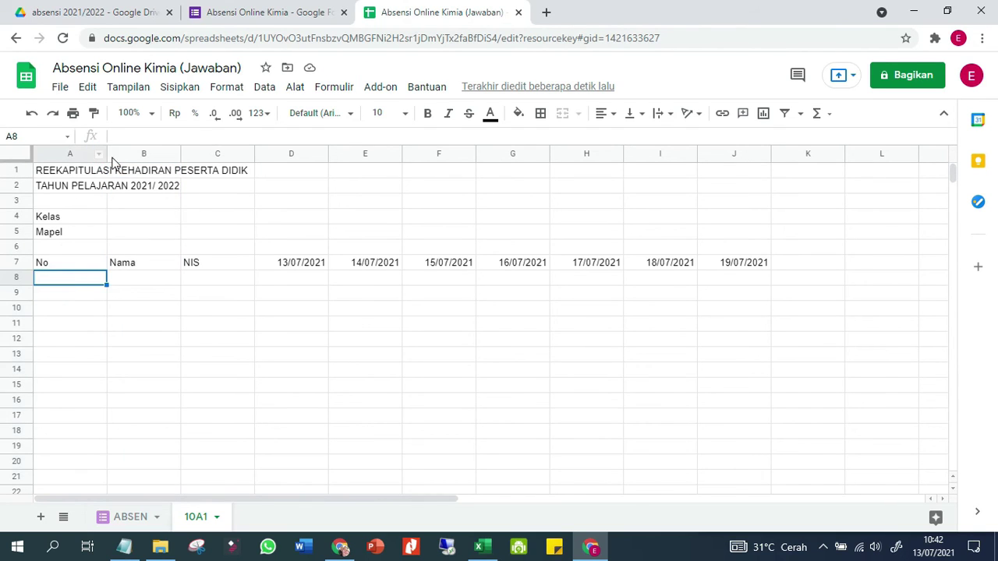
{"action": "left_click_drag", "start_coordinate": [107, 155], "coordinate": [68, 156]}
{"action": "left_click_drag", "start_coordinate": [144, 150], "coordinate": [205, 148]}
In Excel, select C5:D40 with the names and NIS for Siswa 1–36, and copy them
{"action": "left_click", "coordinate": [483, 546]}
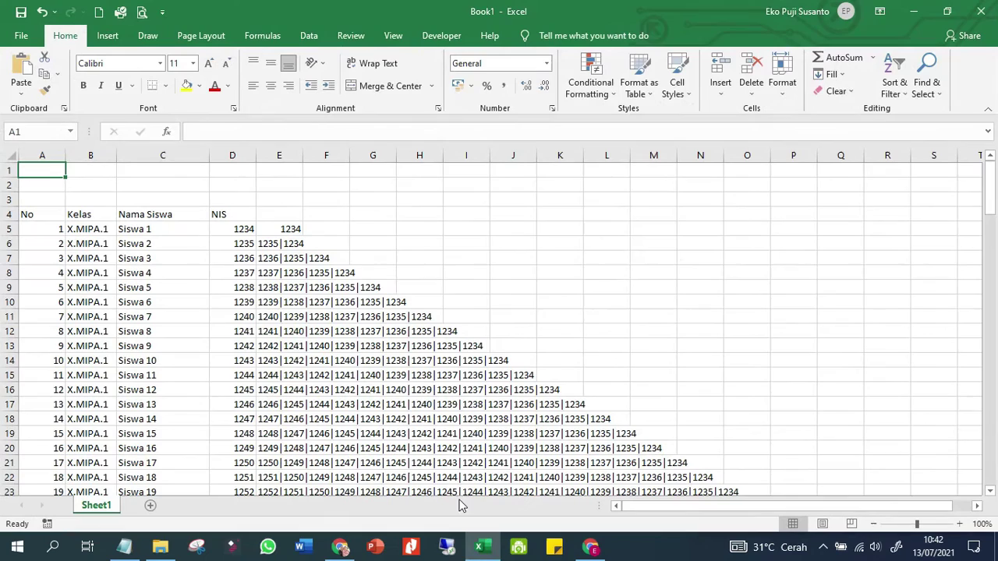
{"action": "left_click", "coordinate": [142, 229]}
{"action": "scroll", "coordinate": [176, 312], "scroll_direction": "down", "scroll_amount": 8}
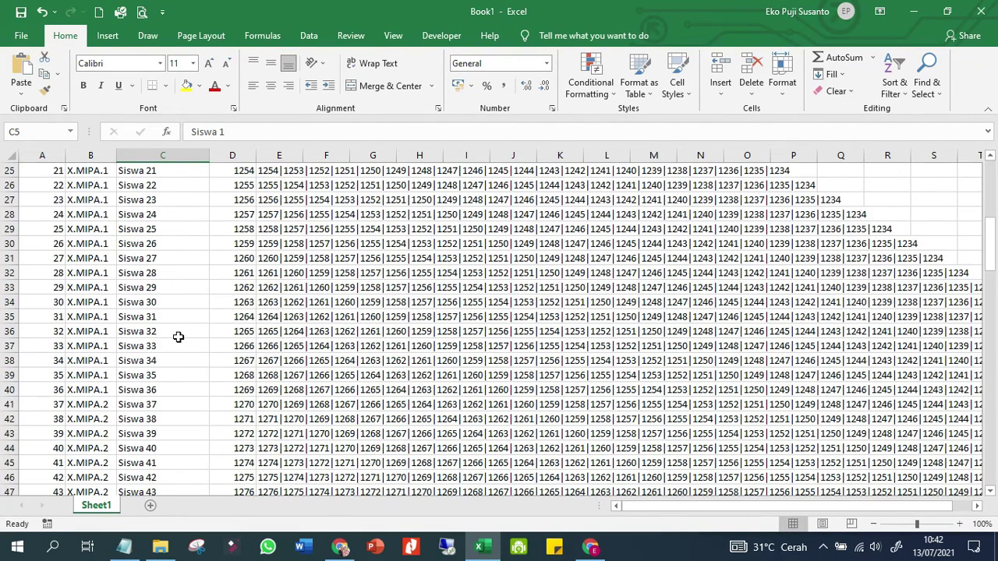
{"action": "left_click", "coordinate": [134, 393], "text": "shift"}
{"action": "left_click_drag", "start_coordinate": [228, 378], "coordinate": [232, 390]}
{"action": "right_click", "coordinate": [207, 384]}
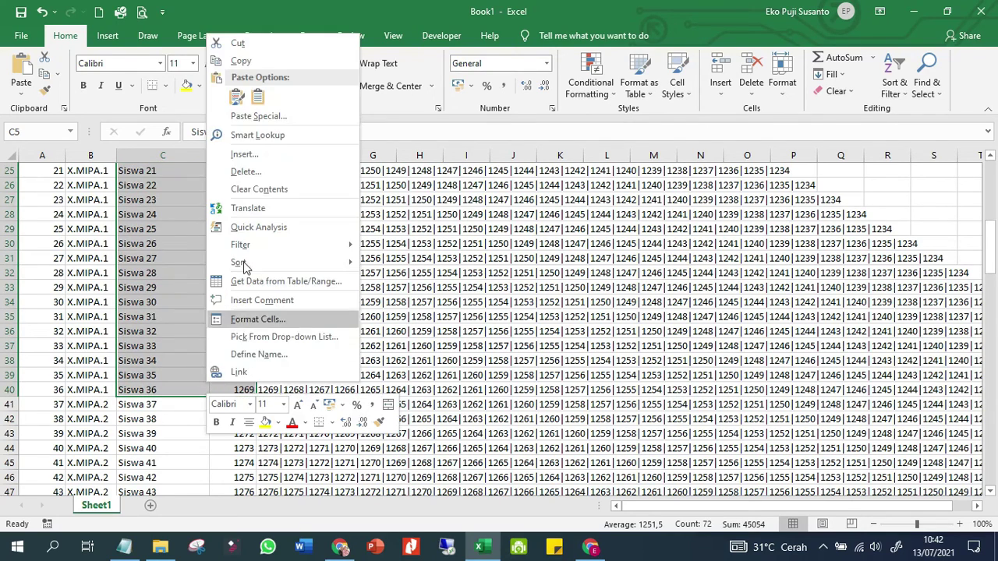
{"action": "left_click", "coordinate": [241, 61]}
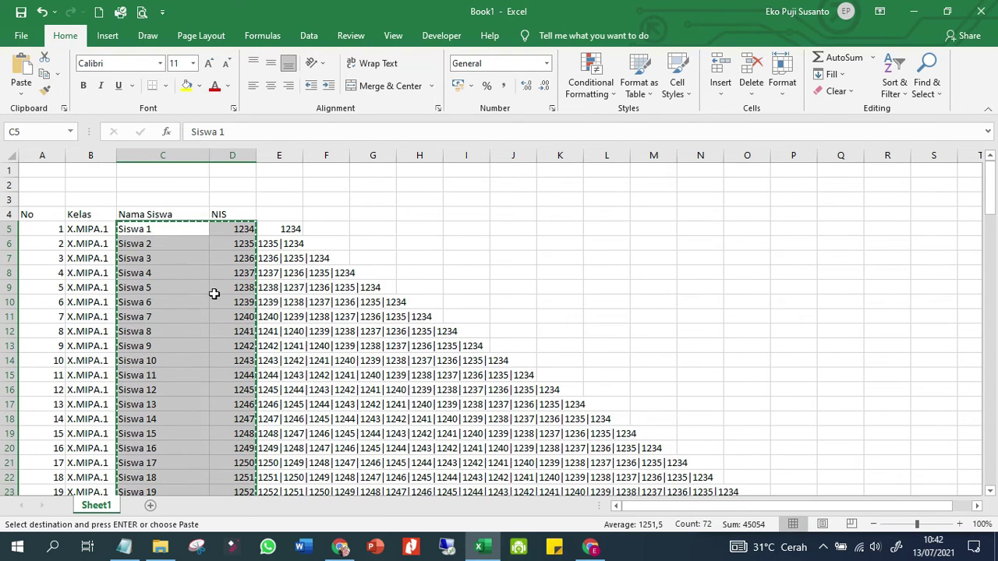
Paste the student names and NIS into B8 as values only
{"action": "left_click", "coordinate": [591, 547]}
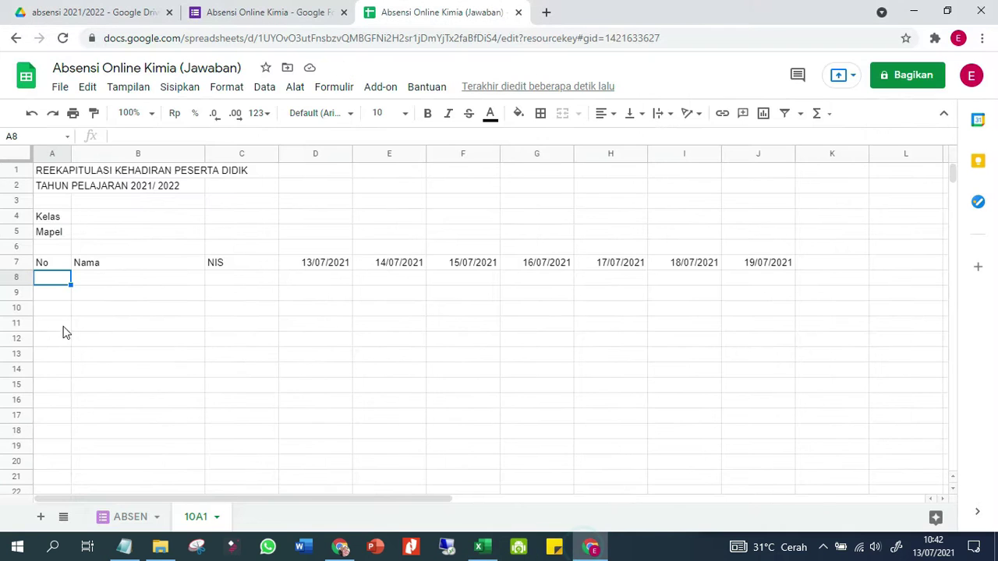
{"action": "right_click", "coordinate": [109, 283]}
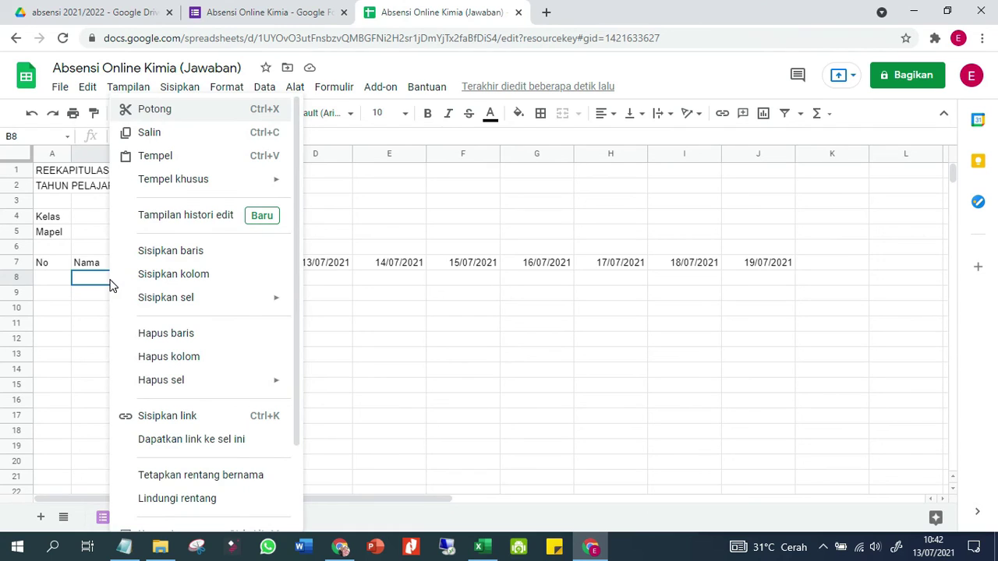
{"action": "mouse_move", "coordinate": [195, 179]}
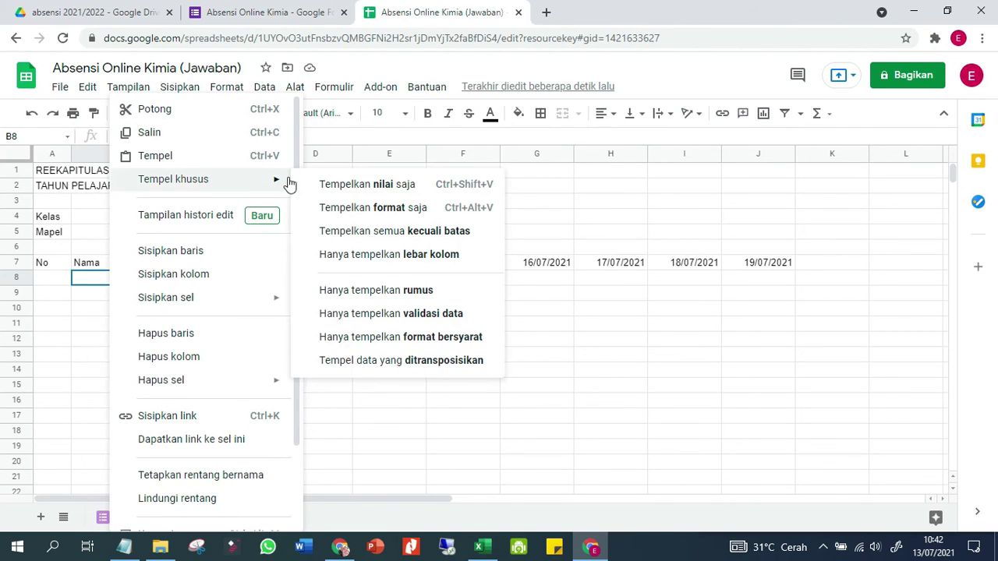
{"action": "left_click", "coordinate": [329, 187]}
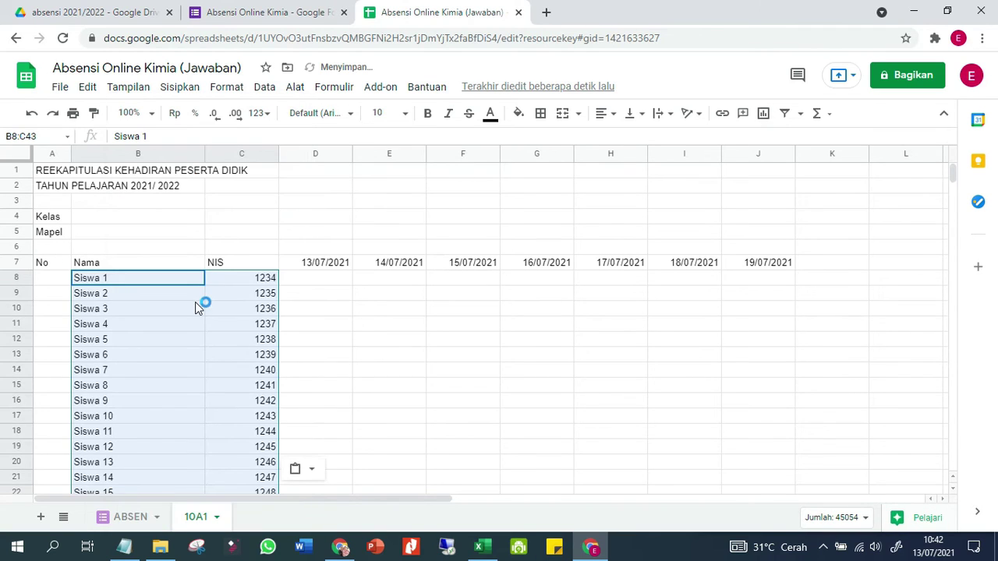
{"action": "left_click", "coordinate": [196, 300]}
Number the students 1 to 36 in column A by filling down a 1, 2 pattern
{"action": "left_click", "coordinate": [46, 290]}
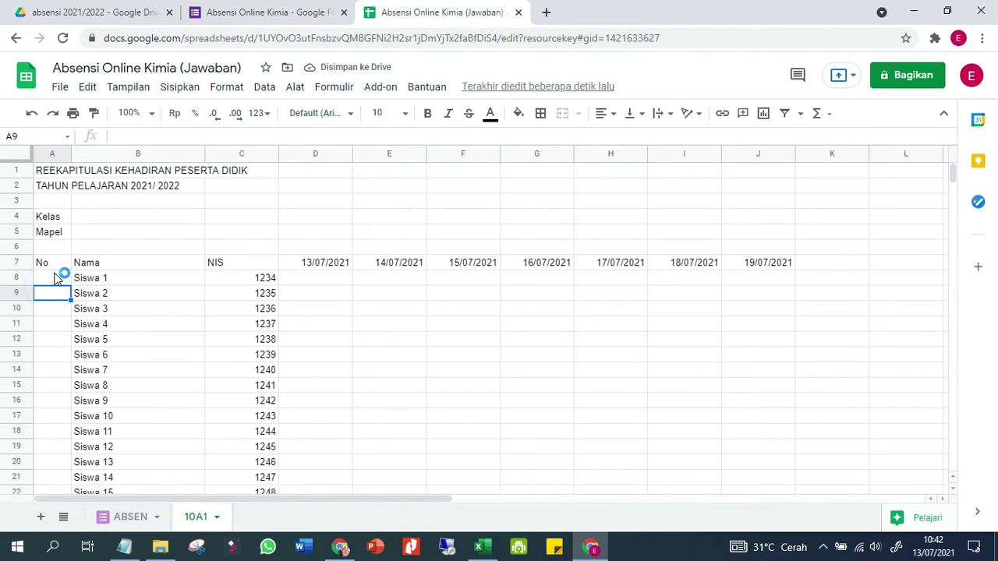
{"action": "key", "text": "Up"}
{"action": "type", "text": "1"}
{"action": "key", "text": "Return"}
{"action": "type", "text": "2"}
{"action": "key", "text": "Return"}
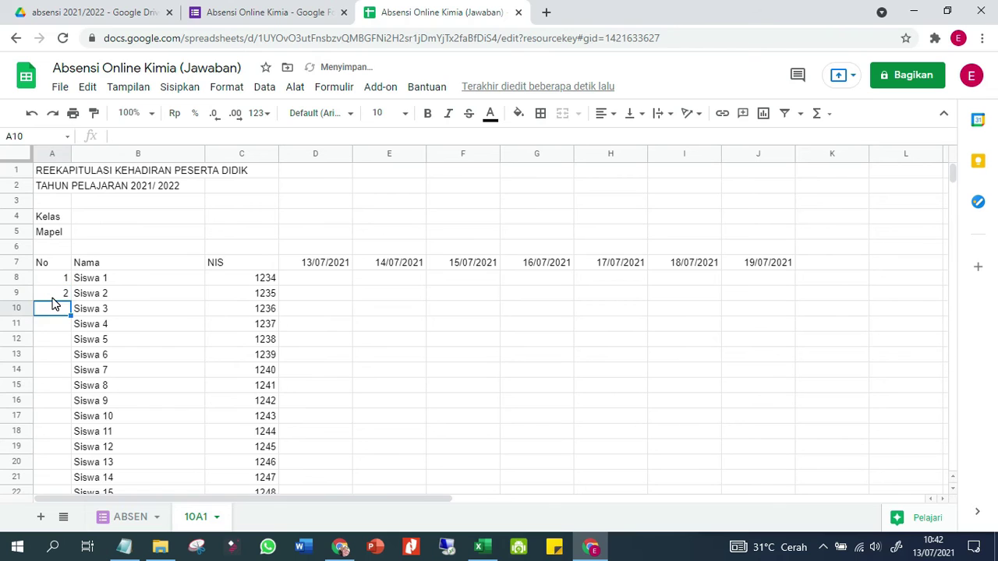
{"action": "left_click", "coordinate": [61, 280]}
{"action": "left_click_drag", "start_coordinate": [65, 298], "coordinate": [58, 433]}
{"action": "left_click", "coordinate": [144, 376]}
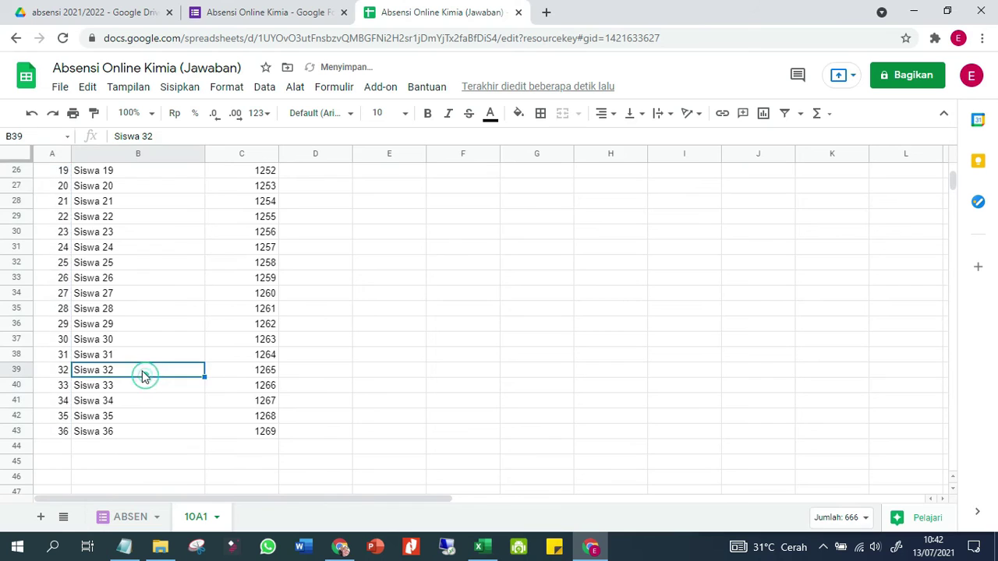
{"action": "scroll", "coordinate": [426, 281], "scroll_direction": "up", "scroll_amount": 5}
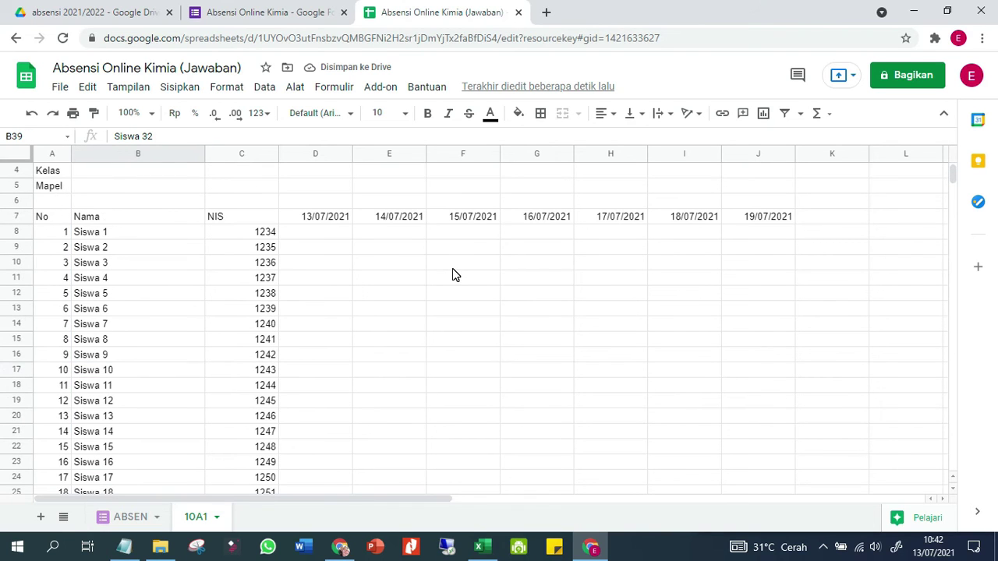
{"action": "scroll", "coordinate": [454, 275], "scroll_direction": "up", "scroll_amount": 1}
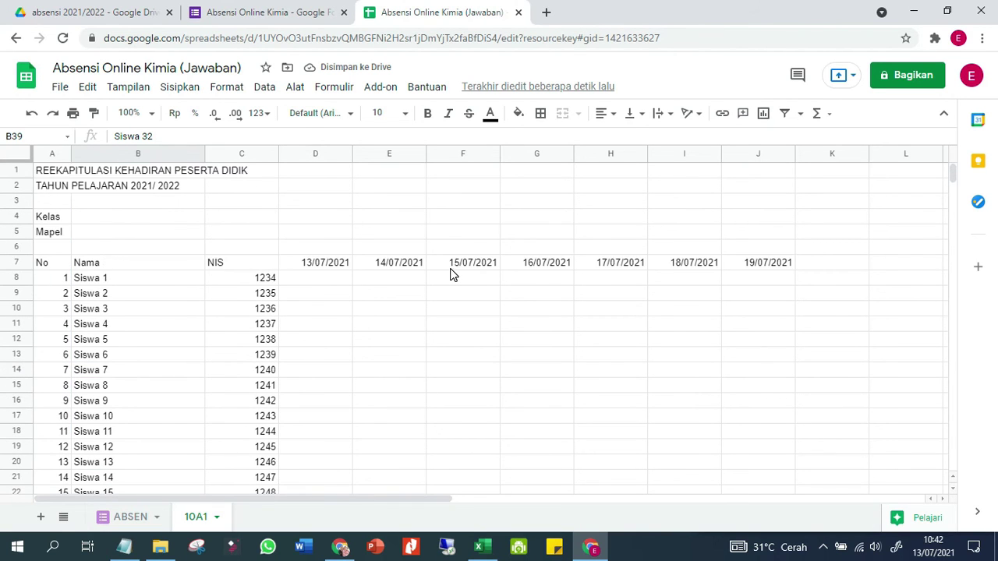
{"action": "left_click", "coordinate": [347, 280]}
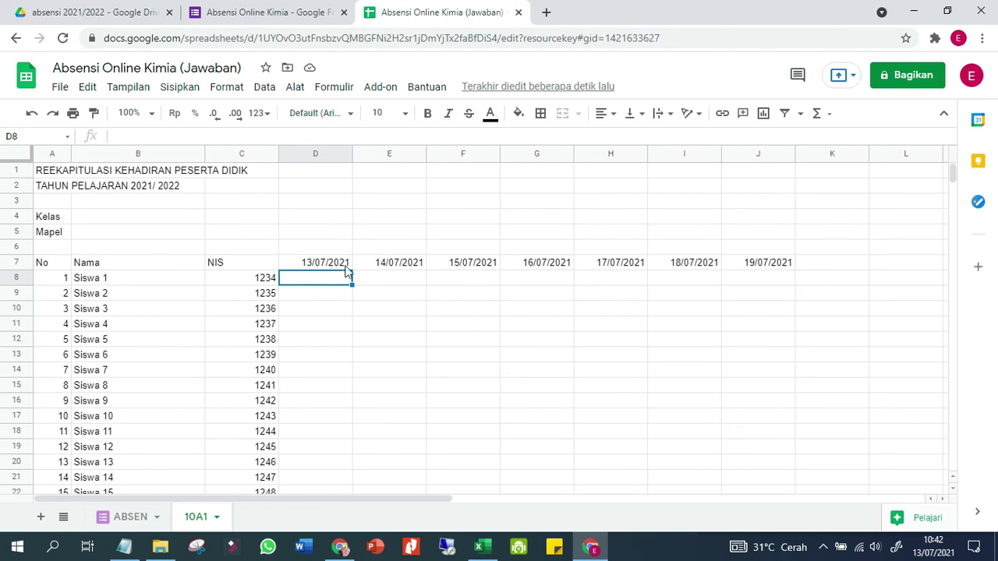
Insert a blank row above the header row 7
{"action": "left_click", "coordinate": [124, 548]}
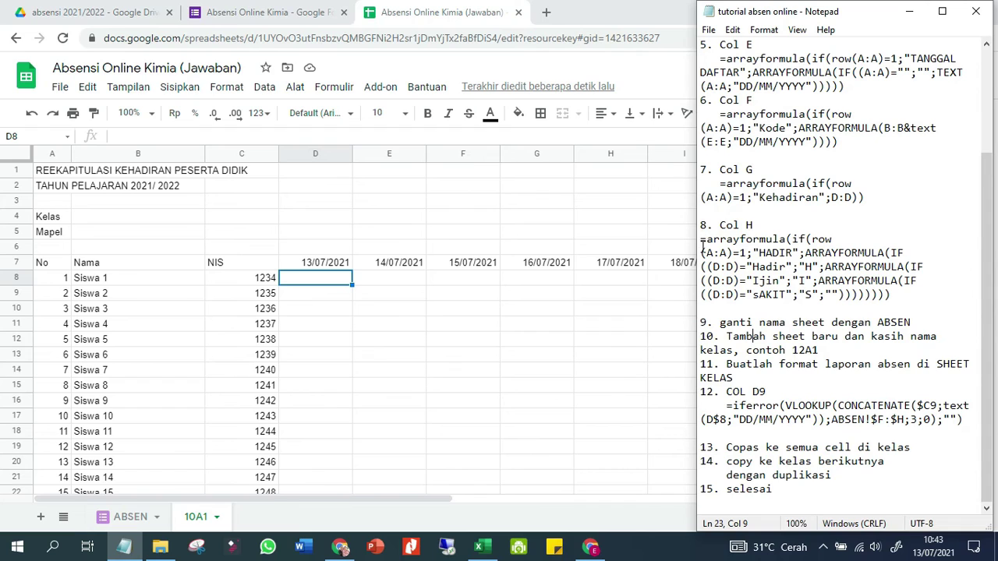
{"action": "left_click", "coordinate": [863, 403]}
{"action": "left_click", "coordinate": [18, 263]}
{"action": "right_click", "coordinate": [18, 263]}
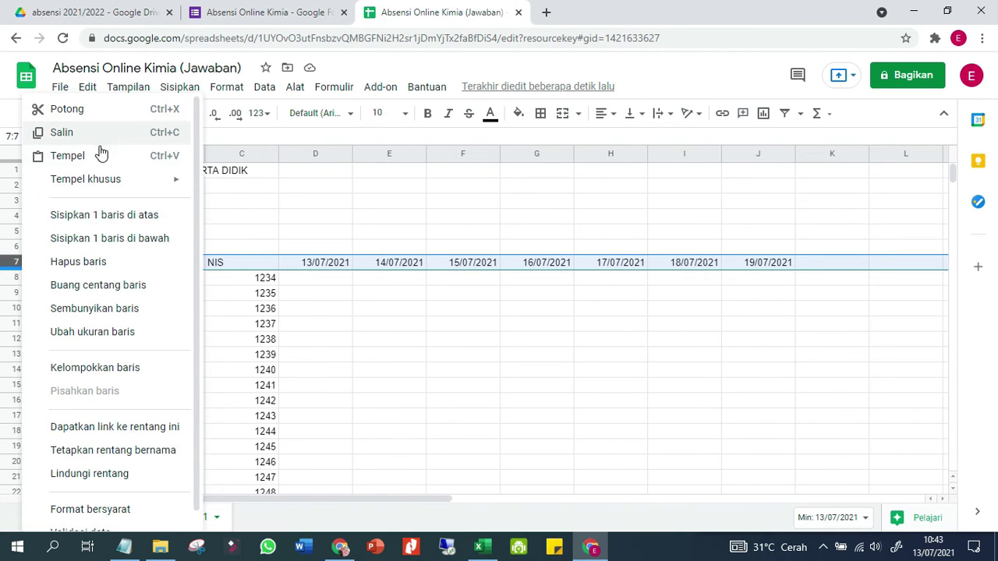
{"action": "left_click", "coordinate": [125, 216]}
Label cell D7 'Kehadiran' above the dates
{"action": "left_click", "coordinate": [327, 263]}
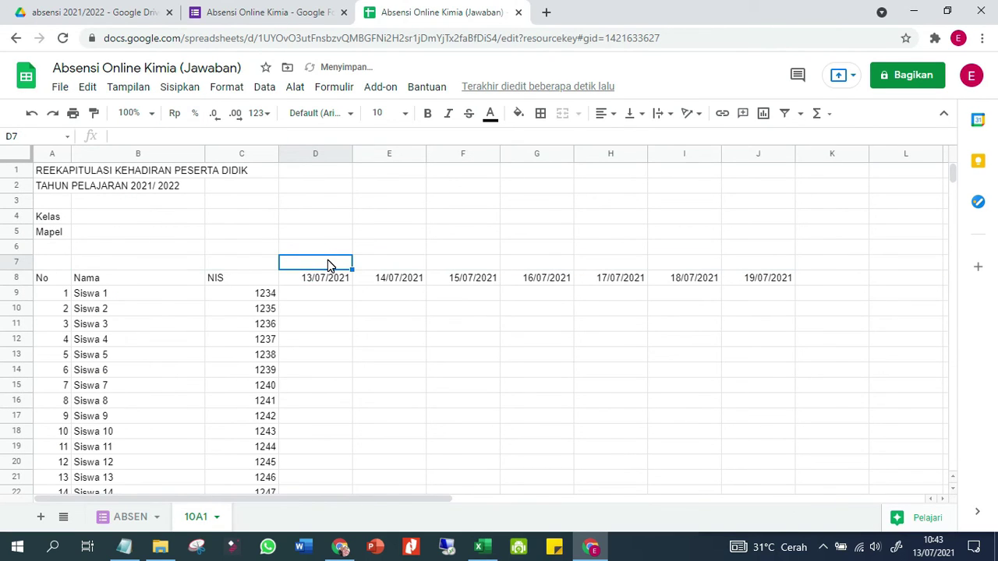
{"action": "type", "text": "Kehadiaran"}
{"action": "key", "text": "BackSpace"}
{"action": "type", "text": "ran"}
{"action": "key", "text": "Return"}
{"action": "key", "text": "Return"}
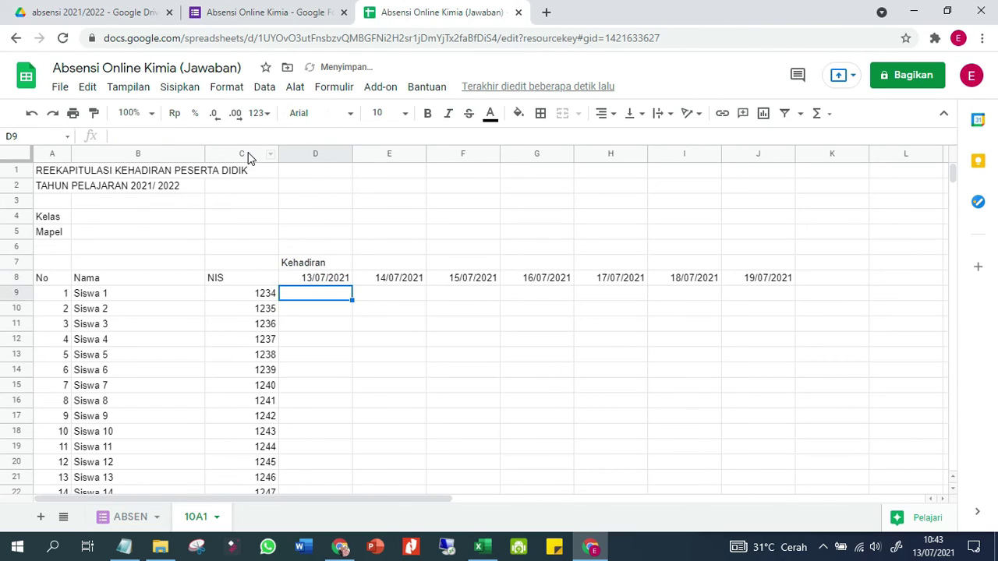
{"action": "left_click", "coordinate": [127, 548]}
Copy the IFERROR(VLOOKUP(CONCATENATE…)) formula from the notes into D9 and autofill column D
{"action": "left_click_drag", "start_coordinate": [726, 405], "coordinate": [968, 419]}
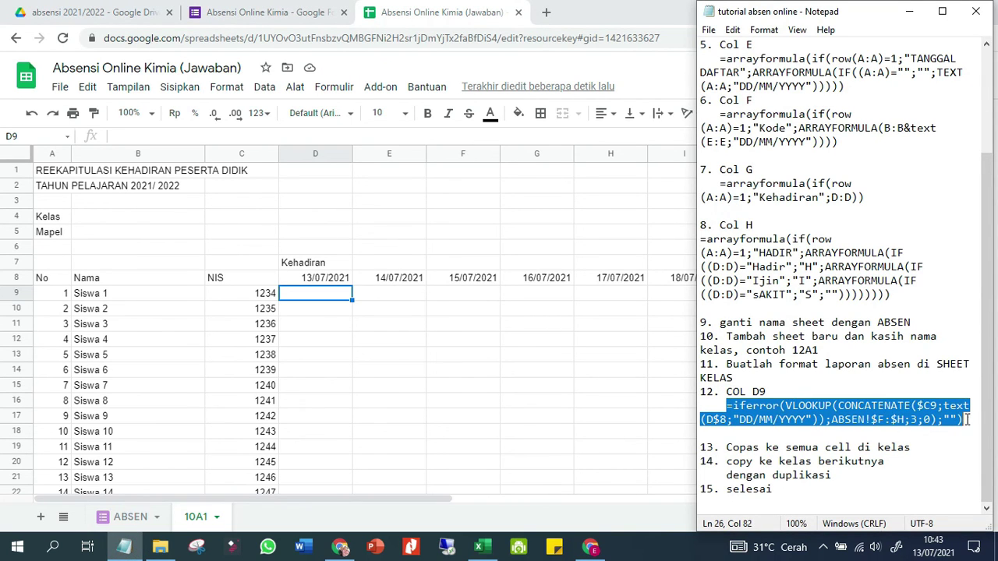
{"action": "right_click", "coordinate": [940, 427]}
{"action": "left_click", "coordinate": [900, 249]}
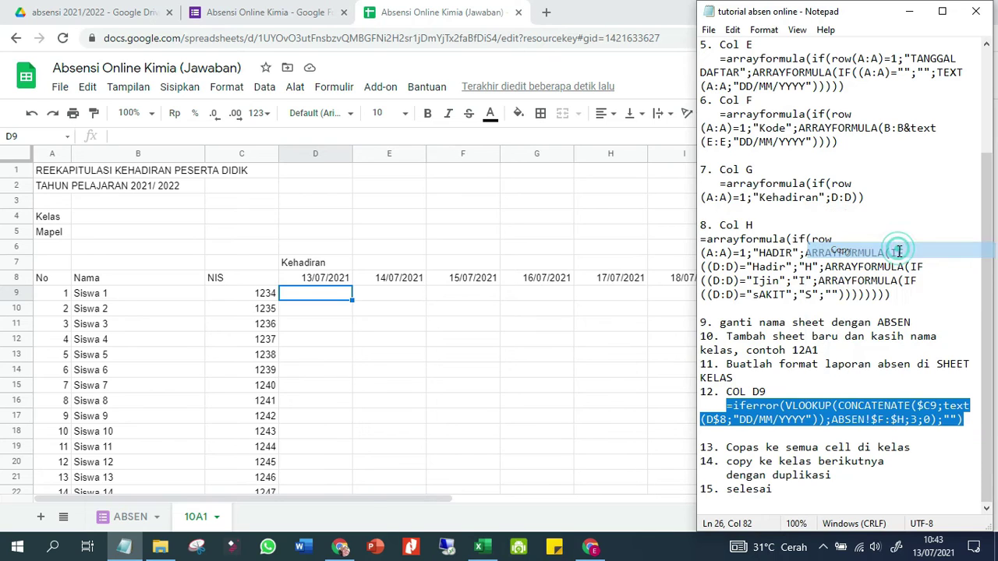
{"action": "left_click", "coordinate": [330, 301]}
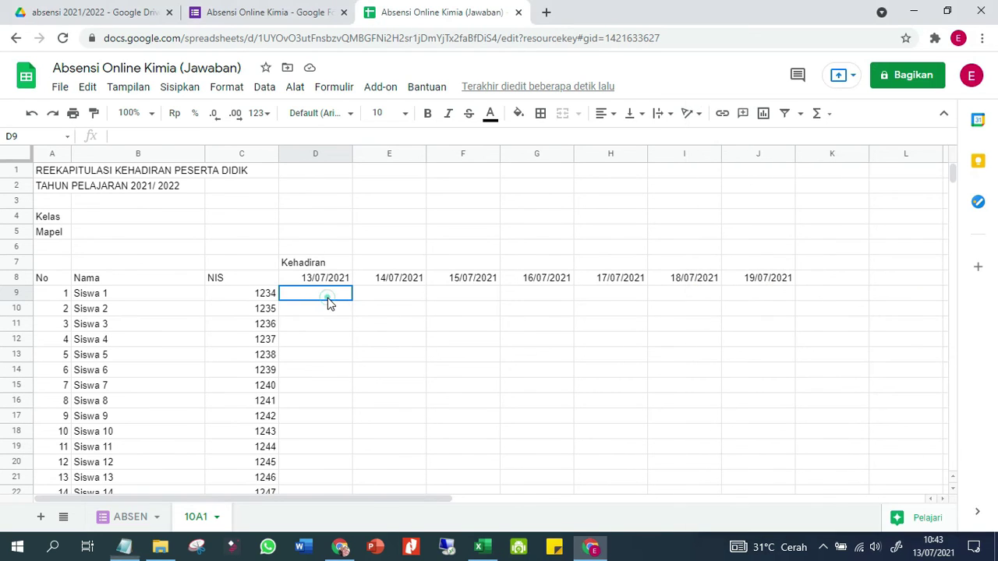
{"action": "left_click", "coordinate": [157, 135]}
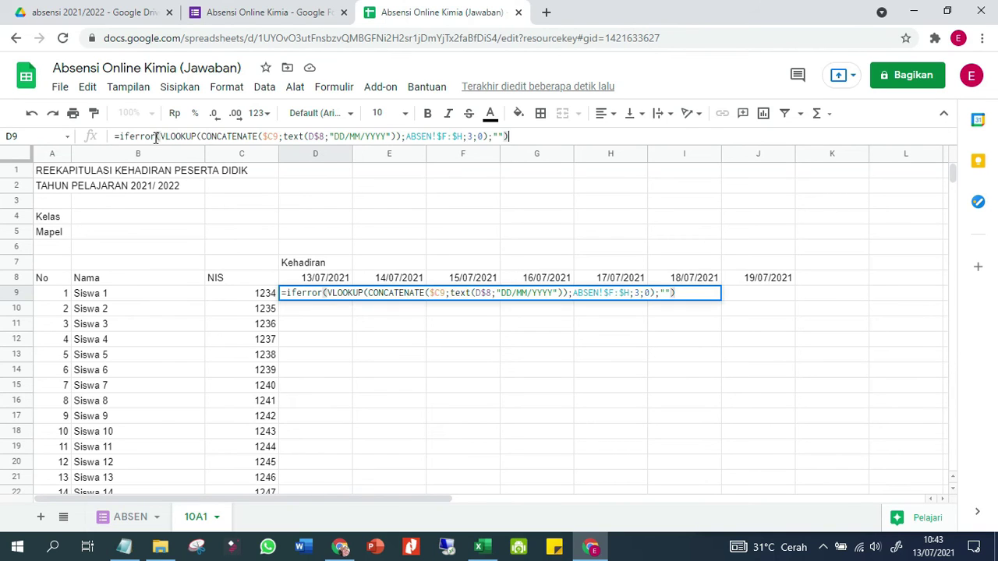
{"action": "key", "text": "Return"}
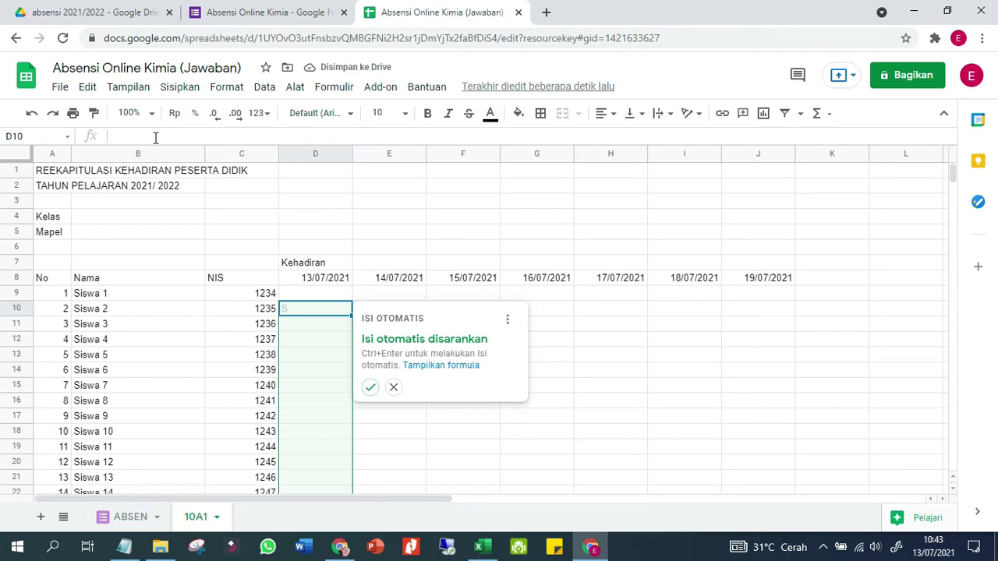
{"action": "left_click", "coordinate": [369, 389]}
{"action": "left_click", "coordinate": [304, 370]}
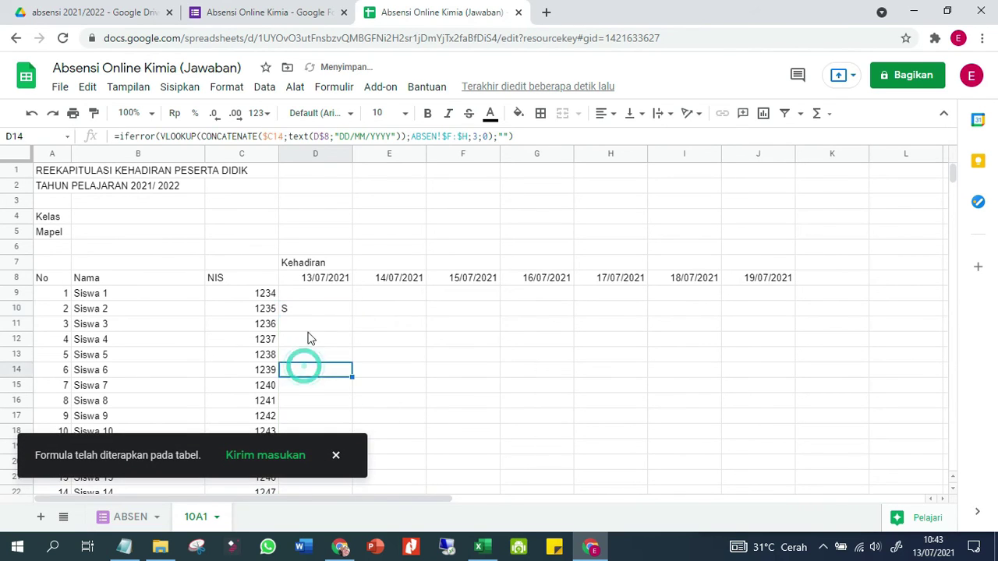
Paste D9's formula across D9:J44 and confirm D10 shows S for Siswa 2
{"action": "left_click", "coordinate": [316, 294]}
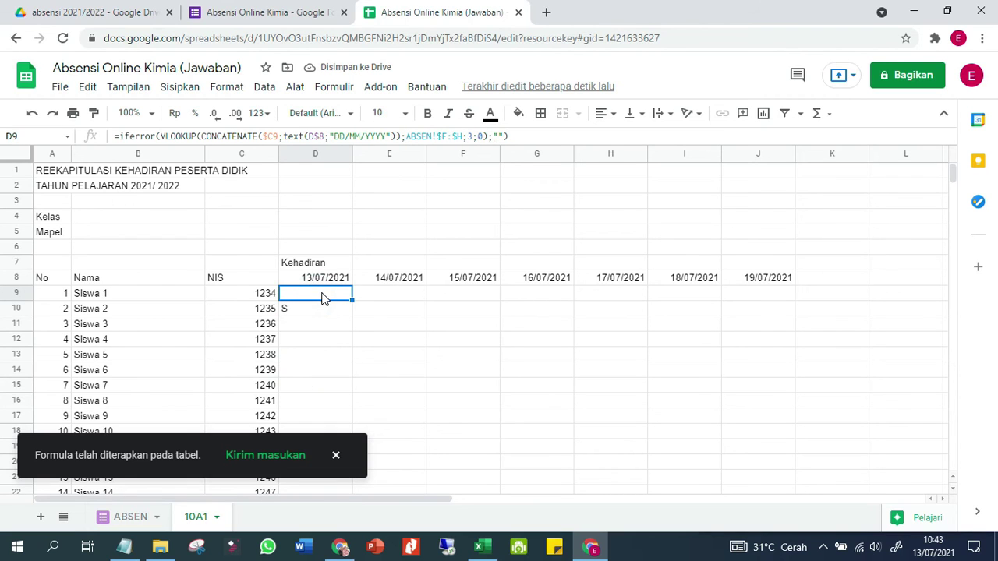
{"action": "scroll", "coordinate": [803, 362], "scroll_direction": "down", "scroll_amount": 5}
{"action": "scroll", "coordinate": [772, 386], "scroll_direction": "up", "scroll_amount": 3}
{"action": "scroll", "coordinate": [762, 380], "scroll_direction": "up", "scroll_amount": 2}
{"action": "left_click", "coordinate": [770, 224], "text": "shift"}
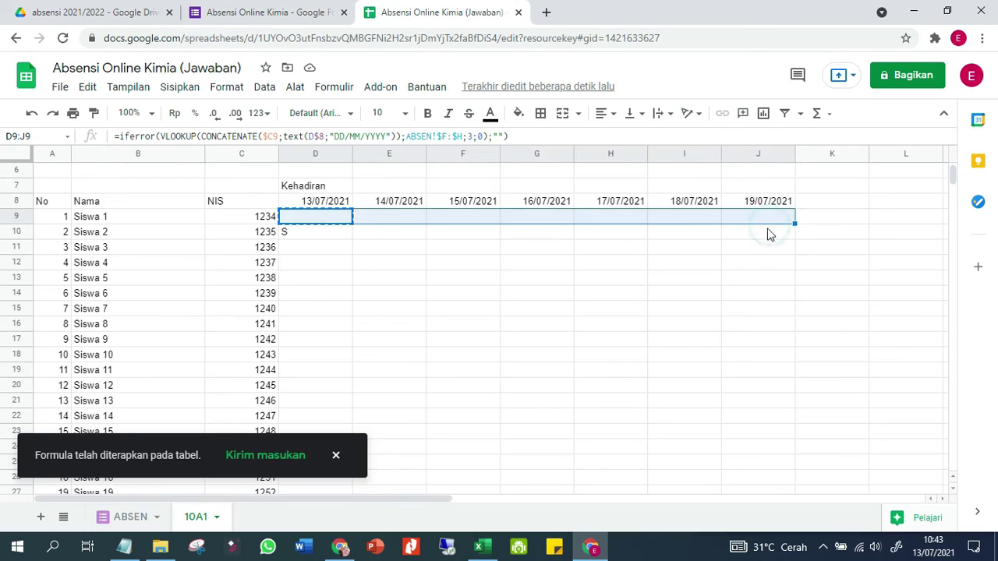
{"action": "scroll", "coordinate": [755, 328], "scroll_direction": "down", "scroll_amount": 6}
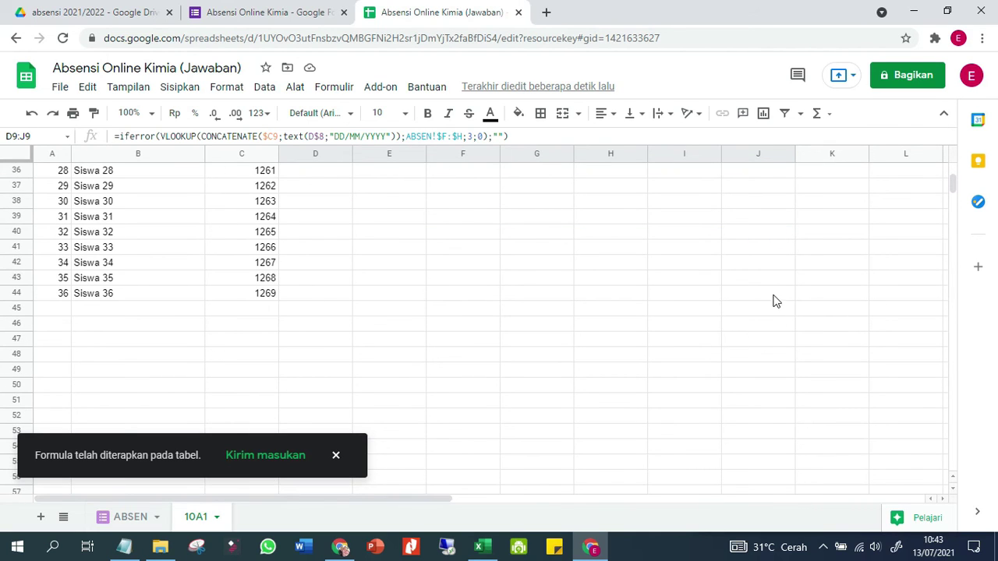
{"action": "left_click", "coordinate": [776, 282], "text": "shift"}
{"action": "left_click", "coordinate": [776, 292], "text": "shift"}
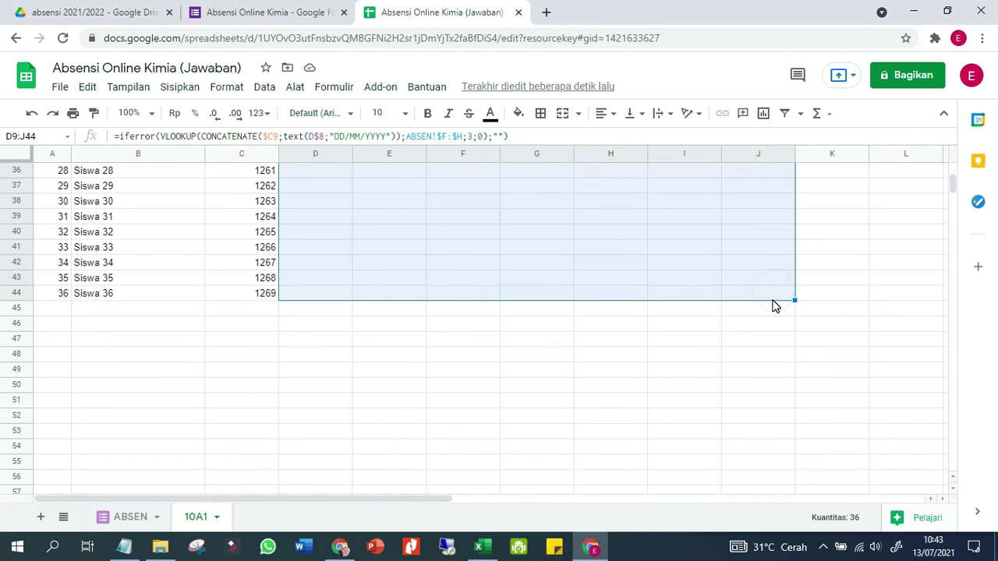
{"action": "key", "text": "ctrl+v"}
{"action": "scroll", "coordinate": [593, 324], "scroll_direction": "up", "scroll_amount": 7}
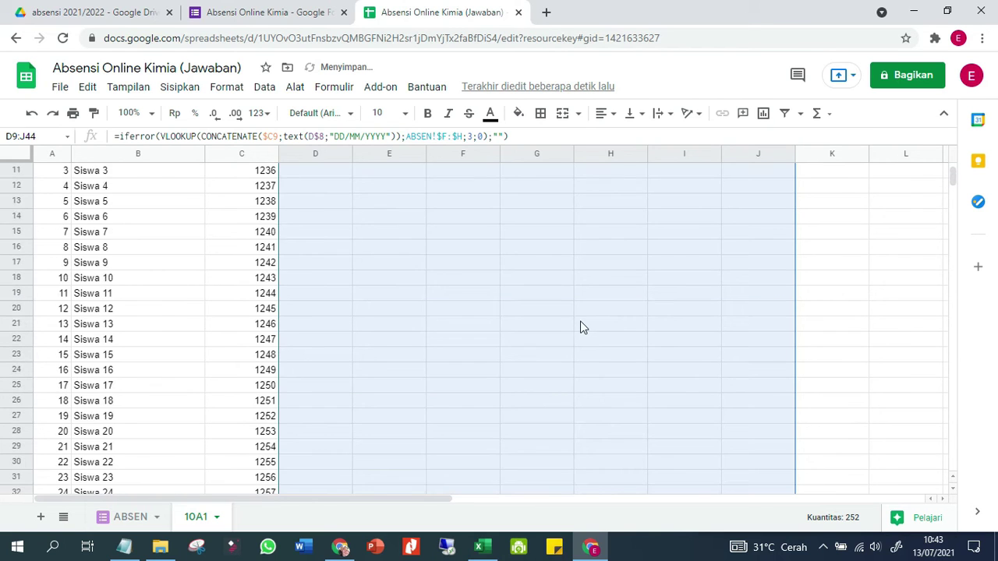
{"action": "left_click", "coordinate": [589, 326]}
{"action": "left_click", "coordinate": [593, 369]}
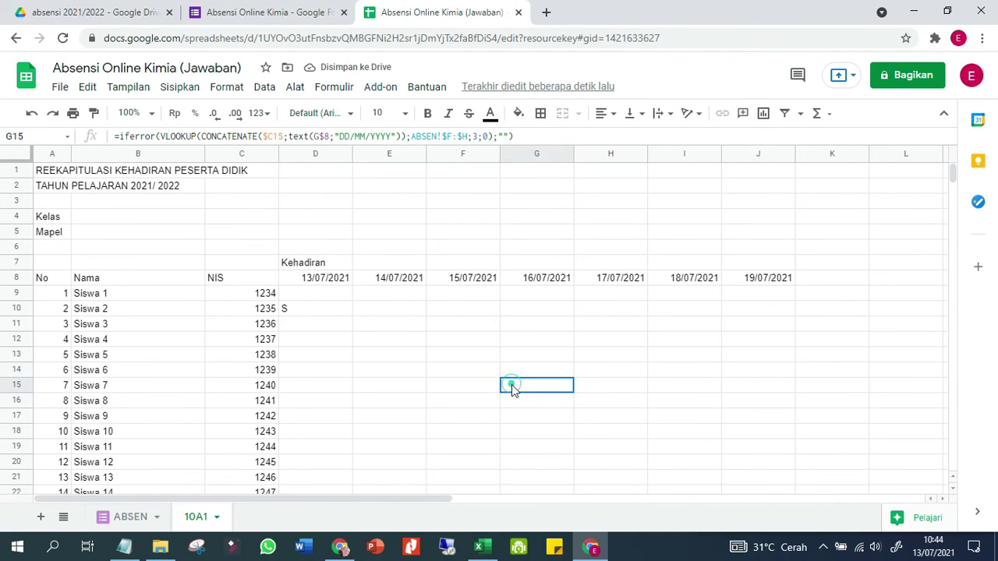
{"action": "left_click", "coordinate": [300, 315]}
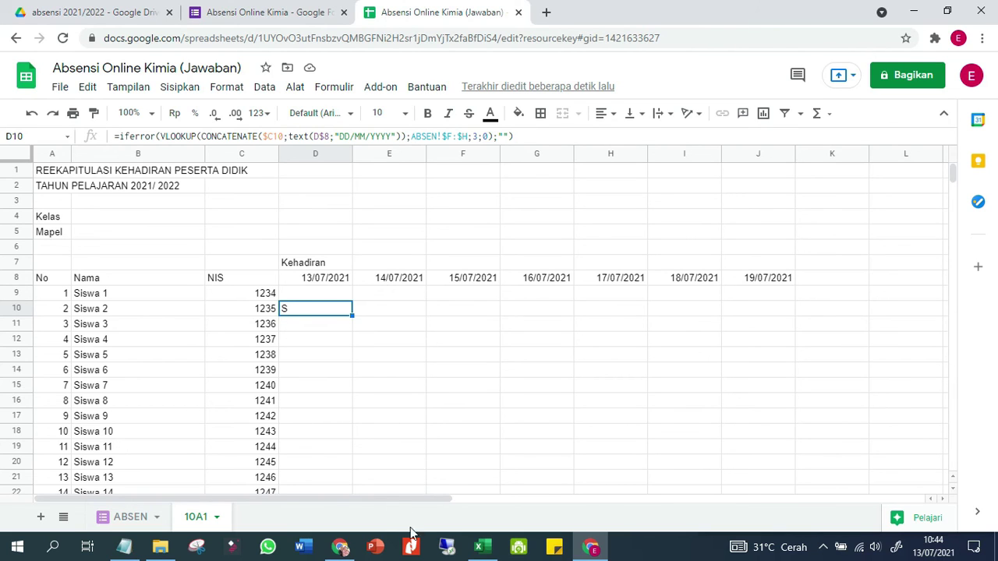
{"action": "left_click", "coordinate": [305, 23]}
Open the respondent preview of the Absensi Online Kimia form from the Pertanyaan tab
{"action": "left_click", "coordinate": [538, 130]}
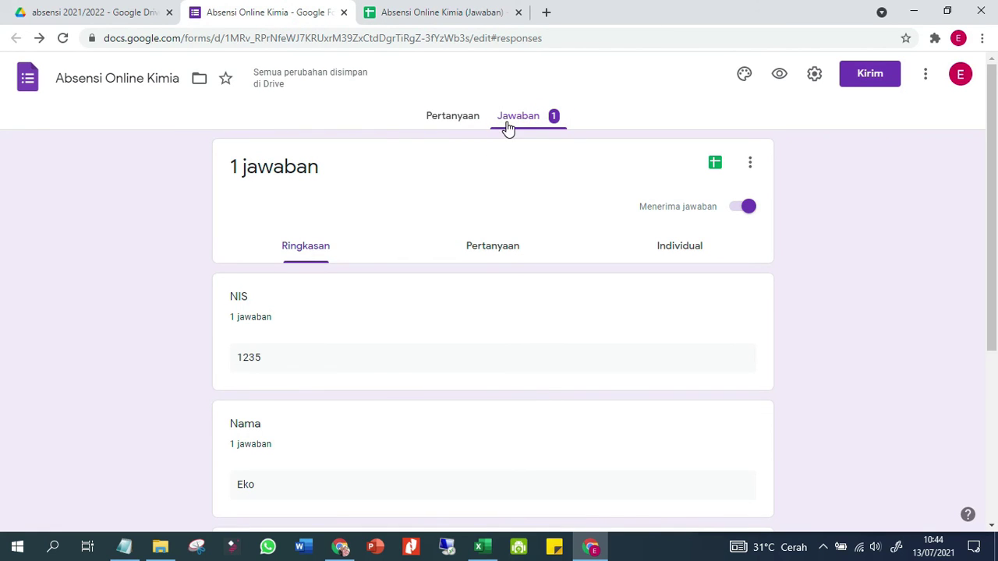
{"action": "left_click", "coordinate": [450, 123]}
{"action": "left_click", "coordinate": [782, 78]}
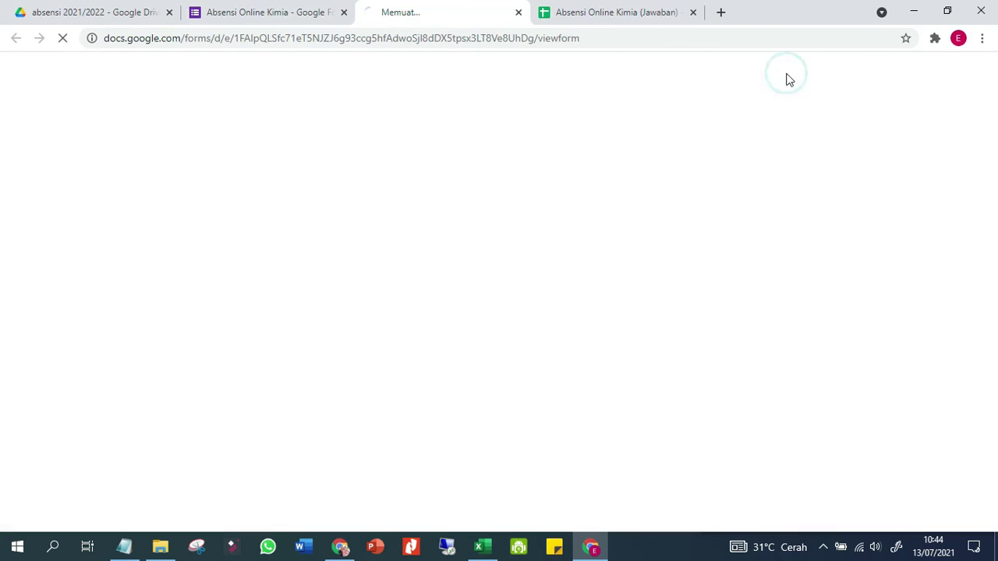
{"action": "left_click", "coordinate": [281, 13]}
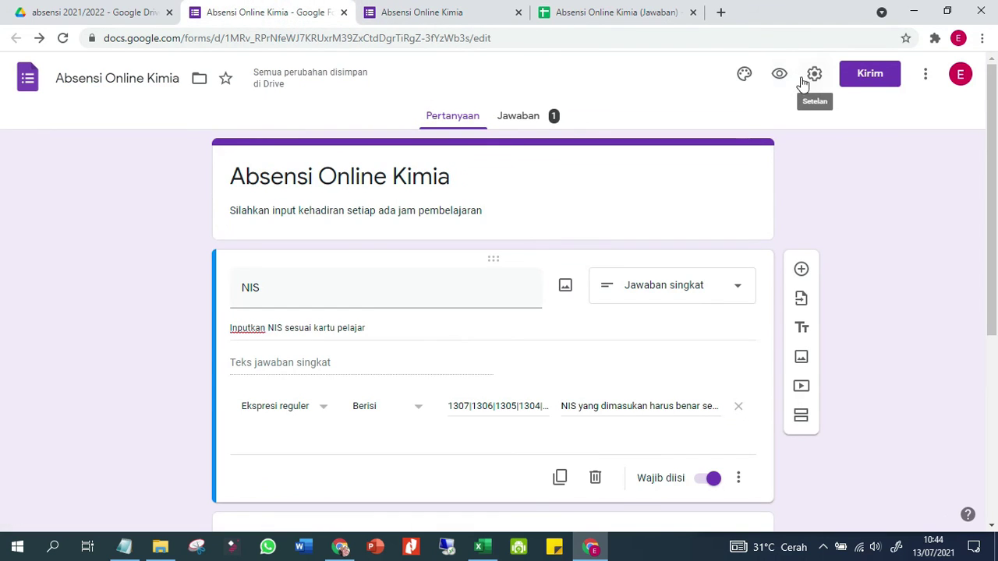
{"action": "left_click", "coordinate": [474, 13]}
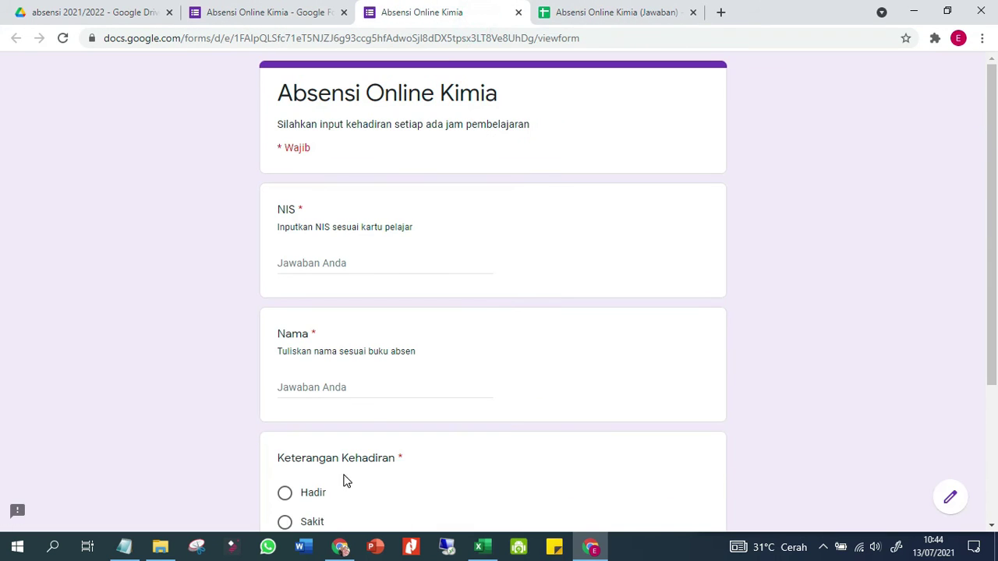
{"action": "left_click", "coordinate": [483, 547]}
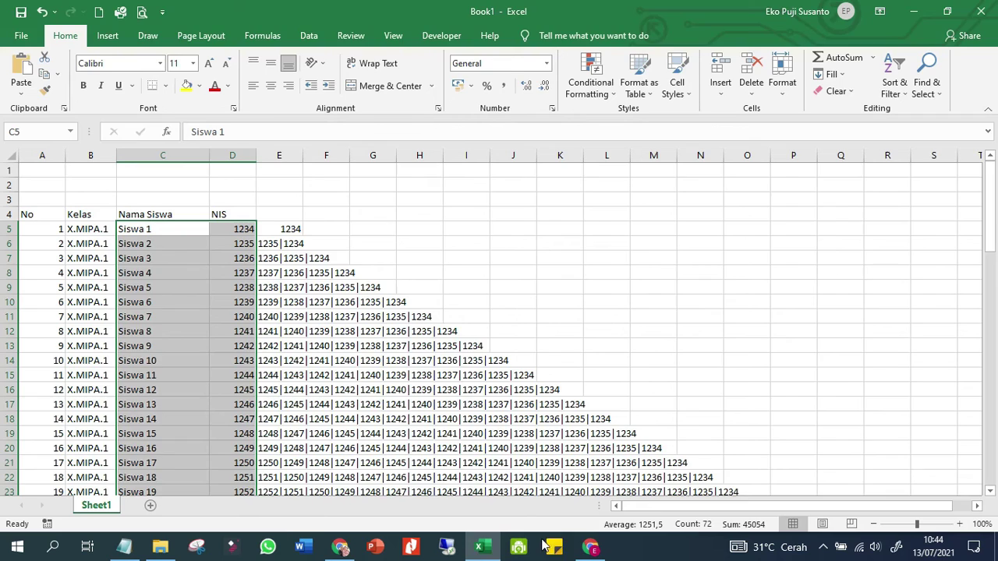
{"action": "left_click", "coordinate": [591, 547]}
{"action": "left_click", "coordinate": [634, 11]}
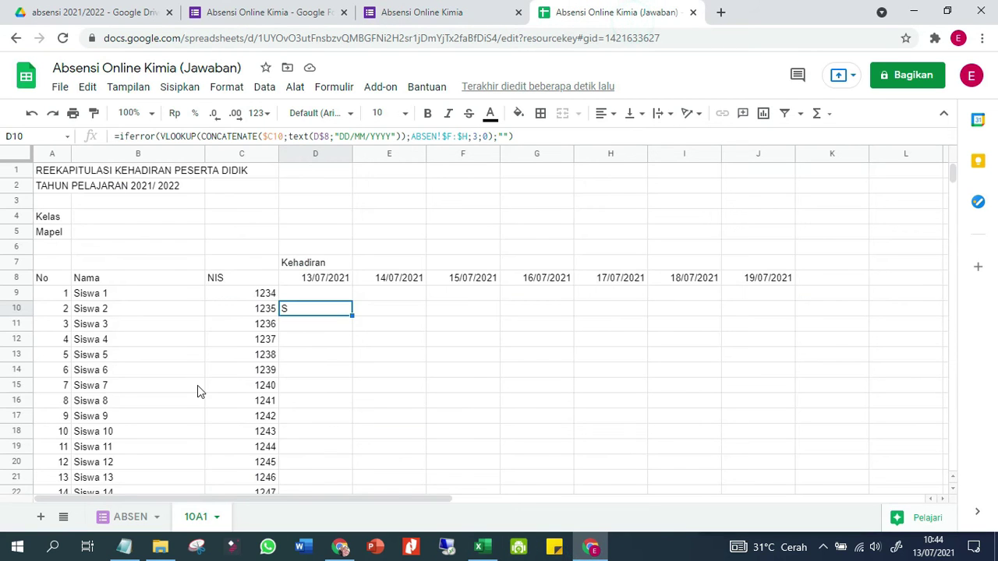
{"action": "scroll", "coordinate": [216, 414], "scroll_direction": "down", "scroll_amount": 5}
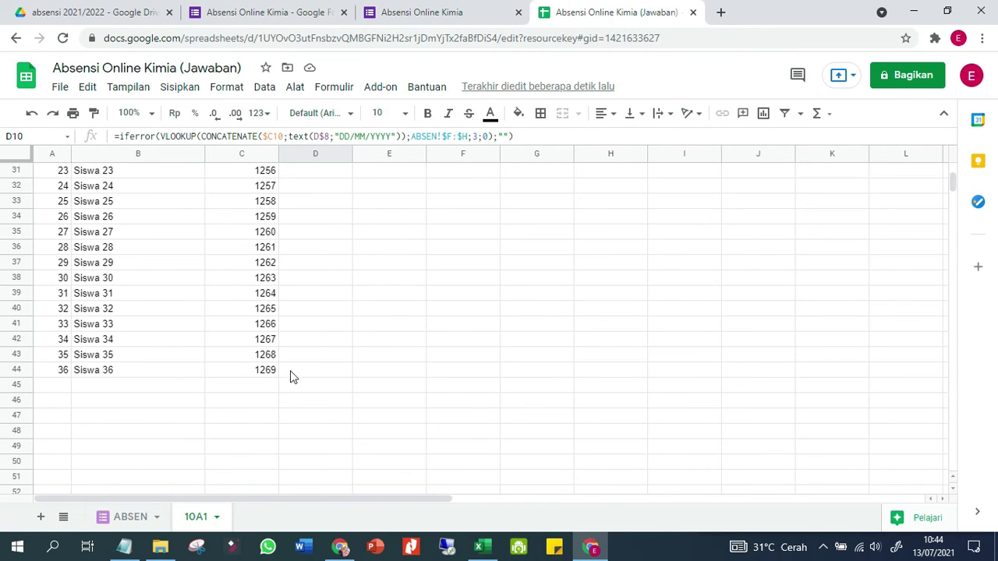
Submit a Hadir form response for Siswa 36 and confirm D44 shows H
{"action": "left_click", "coordinate": [408, 15]}
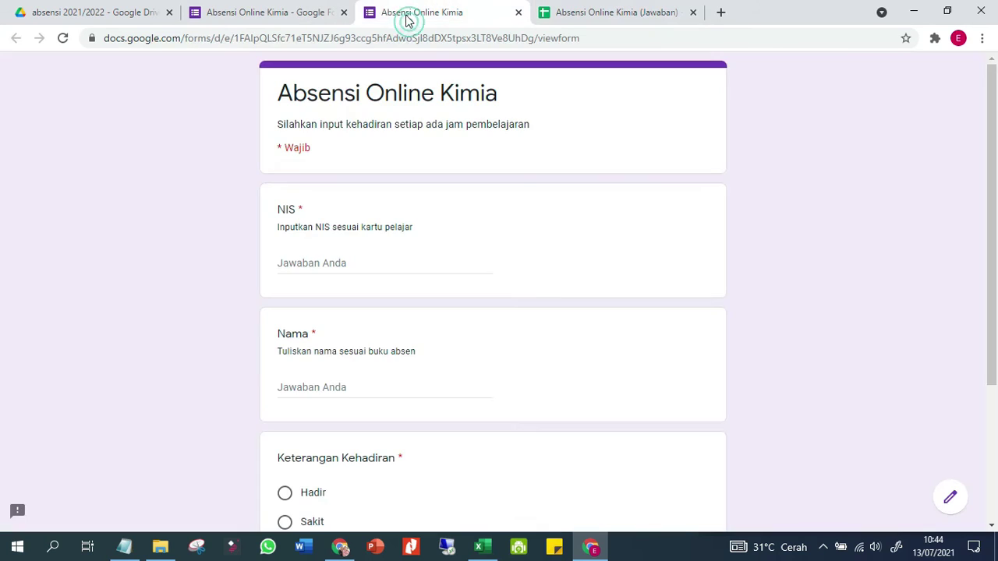
{"action": "type", "text": "1269"}
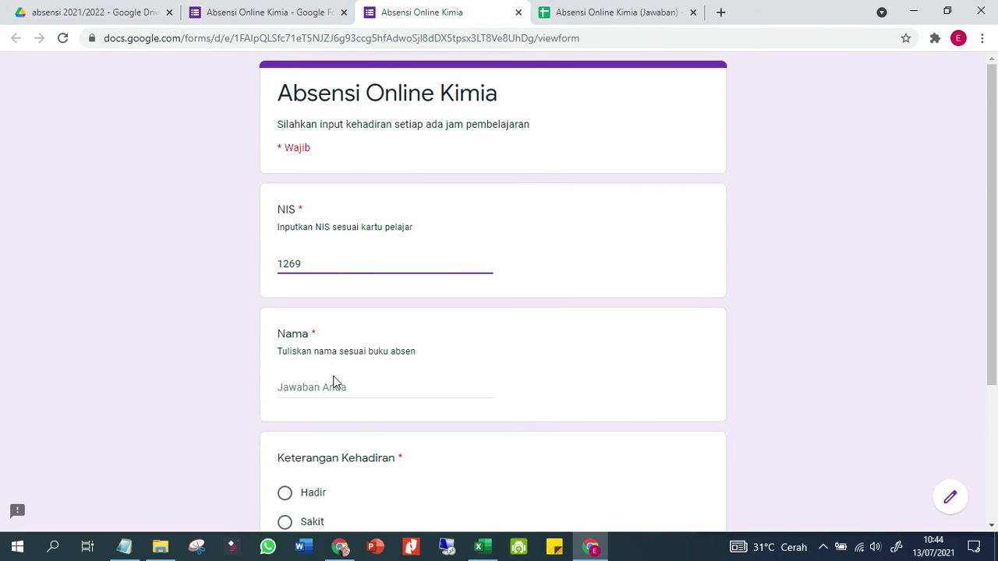
{"action": "left_click", "coordinate": [331, 386]}
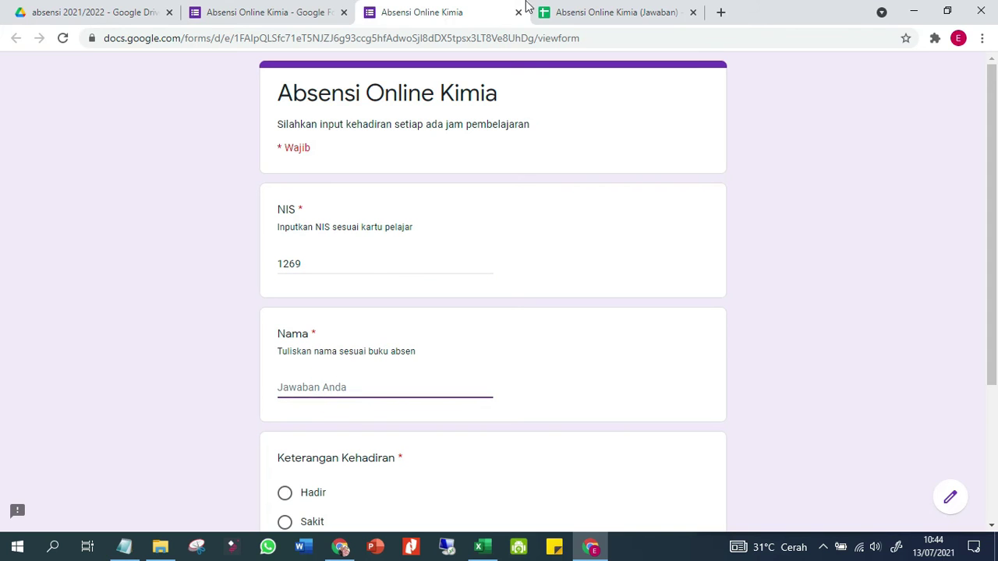
{"action": "left_click", "coordinate": [583, 12]}
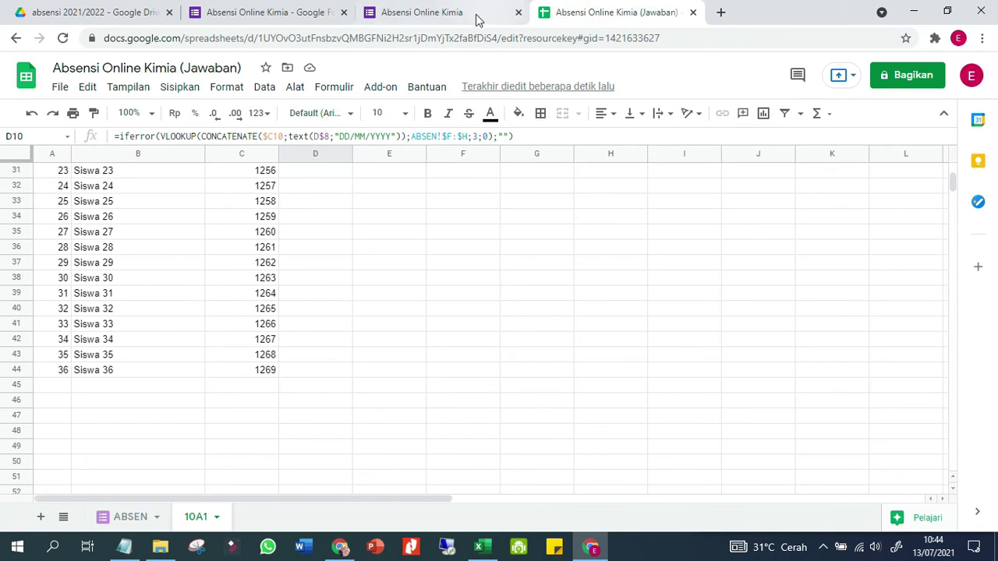
{"action": "left_click", "coordinate": [437, 12]}
{"action": "type", "text": "Siswa 36"}
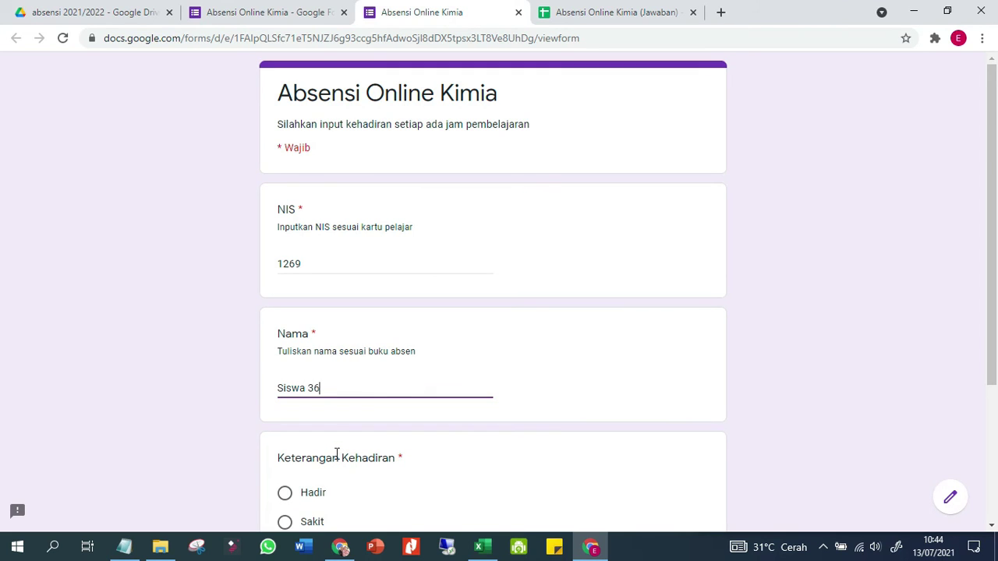
{"action": "scroll", "coordinate": [337, 454], "scroll_direction": "down", "scroll_amount": 1}
{"action": "left_click", "coordinate": [322, 422]}
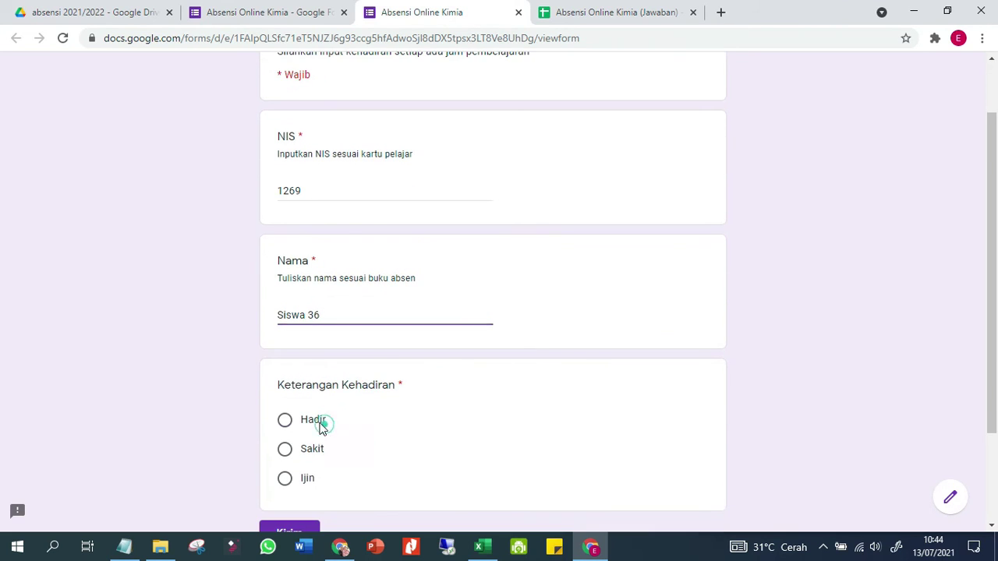
{"action": "left_click", "coordinate": [295, 533]}
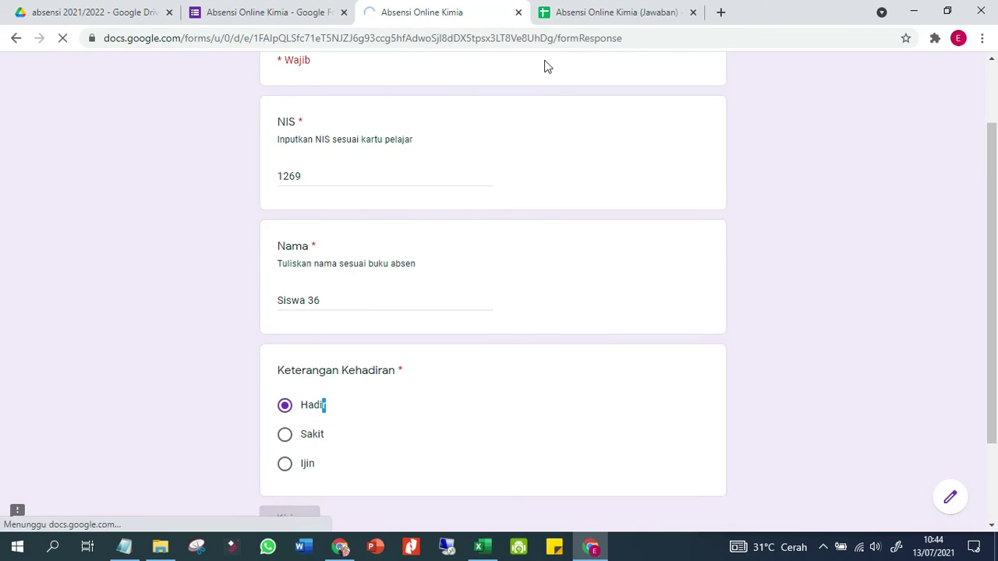
{"action": "left_click", "coordinate": [623, 6]}
{"action": "left_click", "coordinate": [335, 369]}
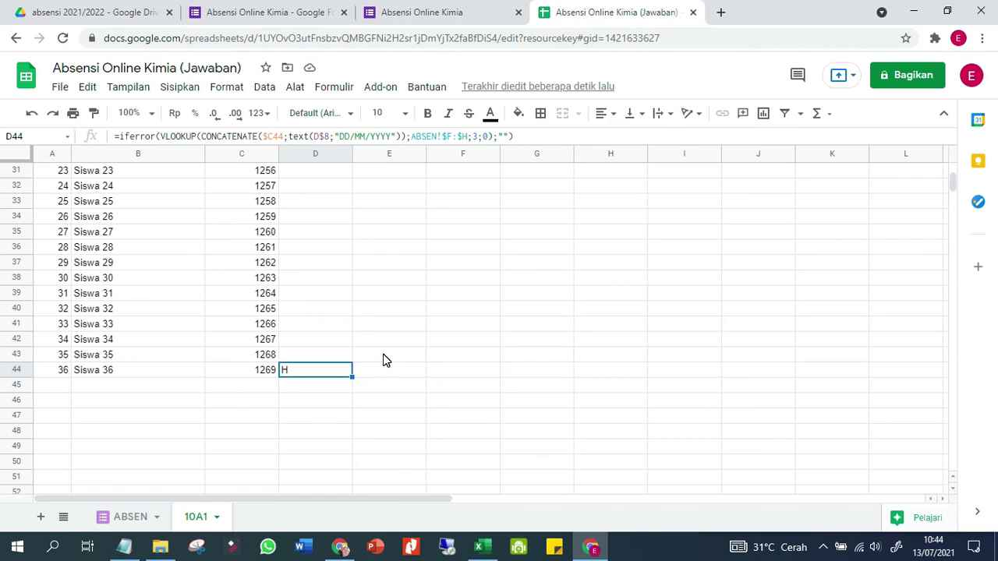
Check the form's submission confirmation, then read Siswa 8's NIS 1241 in C16
{"action": "scroll", "coordinate": [414, 429], "scroll_direction": "up", "scroll_amount": 10}
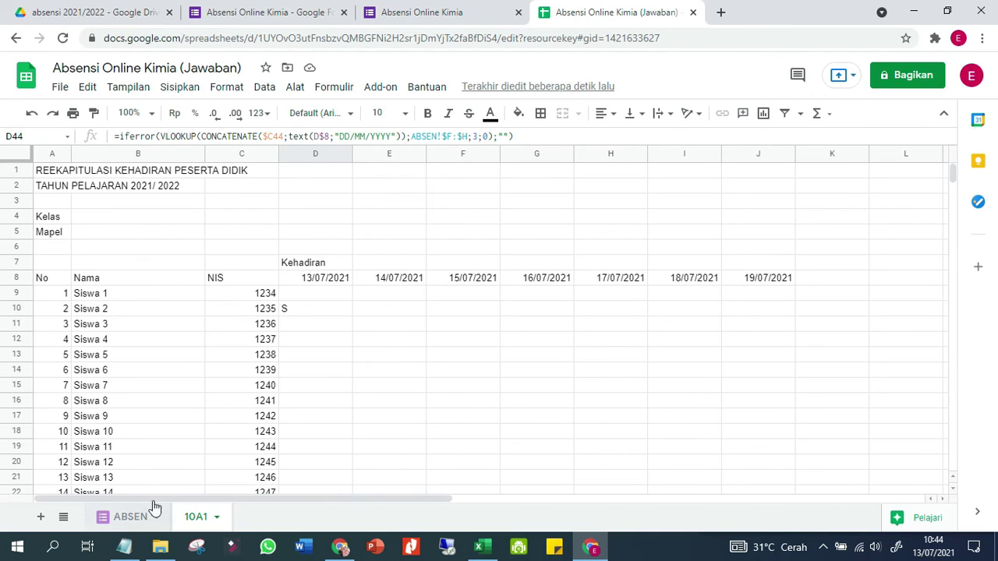
{"action": "left_click", "coordinate": [468, 12]}
{"action": "left_click", "coordinate": [591, 12]}
{"action": "left_click", "coordinate": [267, 406]}
Submit a new form response for NIS 1241 marked Ijin and return to the spreadsheet
{"action": "left_click", "coordinate": [403, 11]}
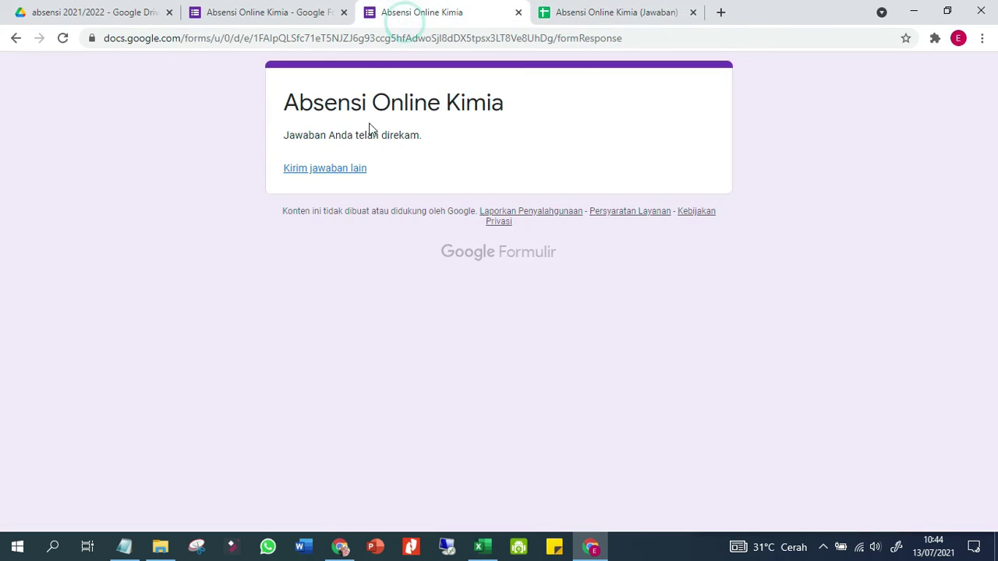
{"action": "left_click", "coordinate": [336, 176]}
{"action": "left_click", "coordinate": [346, 263]}
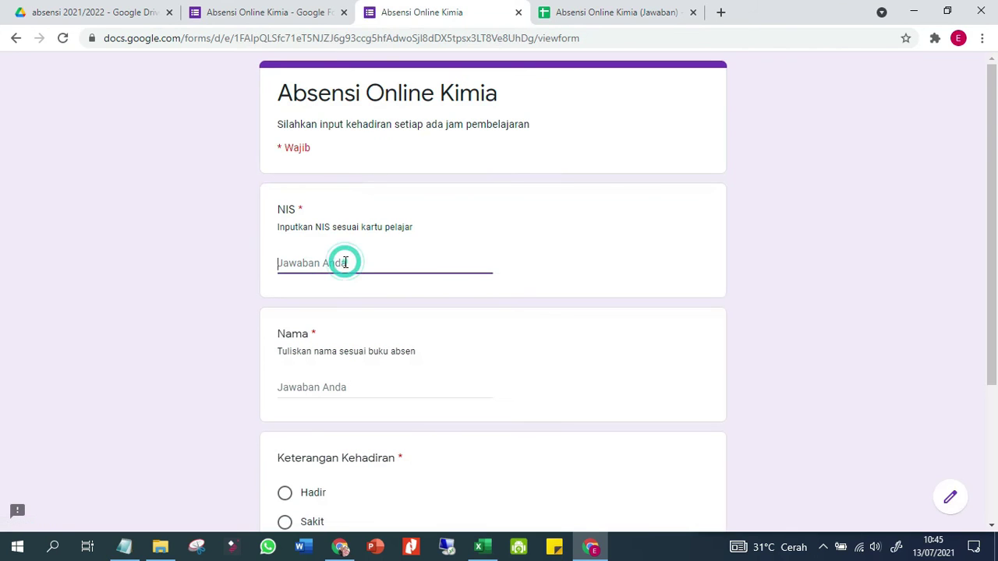
{"action": "type", "text": "1241"}
{"action": "left_click", "coordinate": [305, 392]}
{"action": "type", "text": "Hi"}
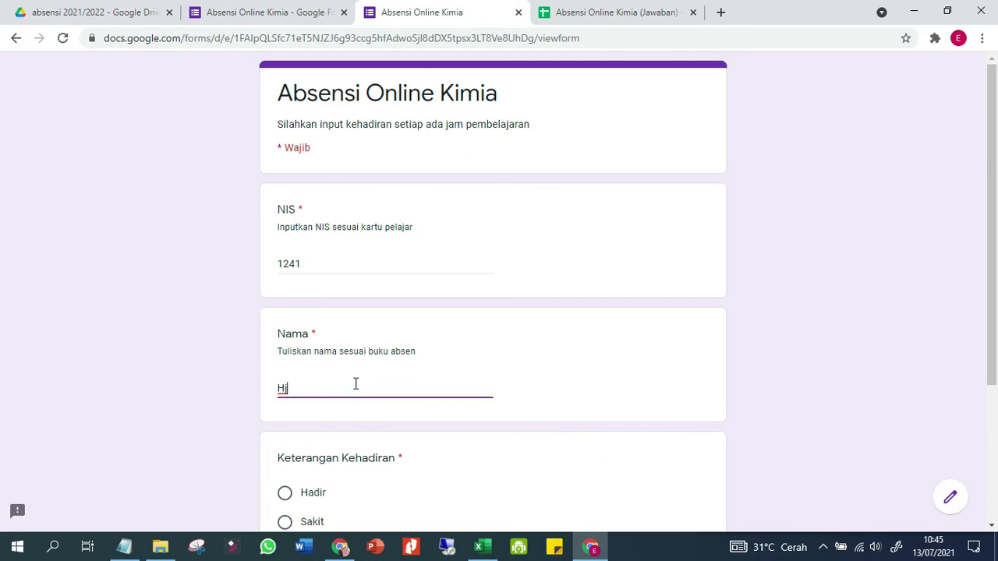
{"action": "scroll", "coordinate": [356, 384], "scroll_direction": "down", "scroll_amount": 2}
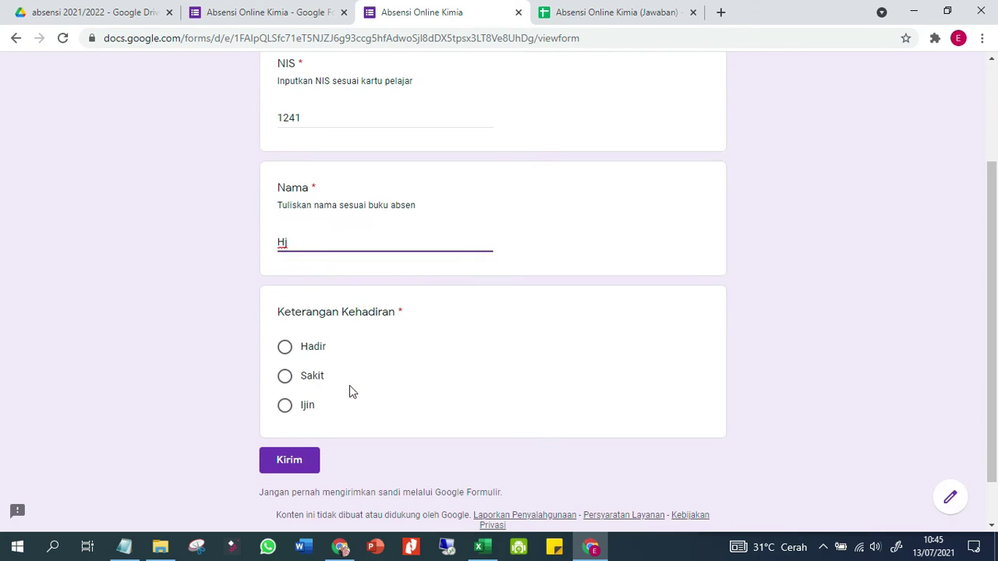
{"action": "left_click", "coordinate": [287, 410]}
{"action": "left_click", "coordinate": [287, 463]}
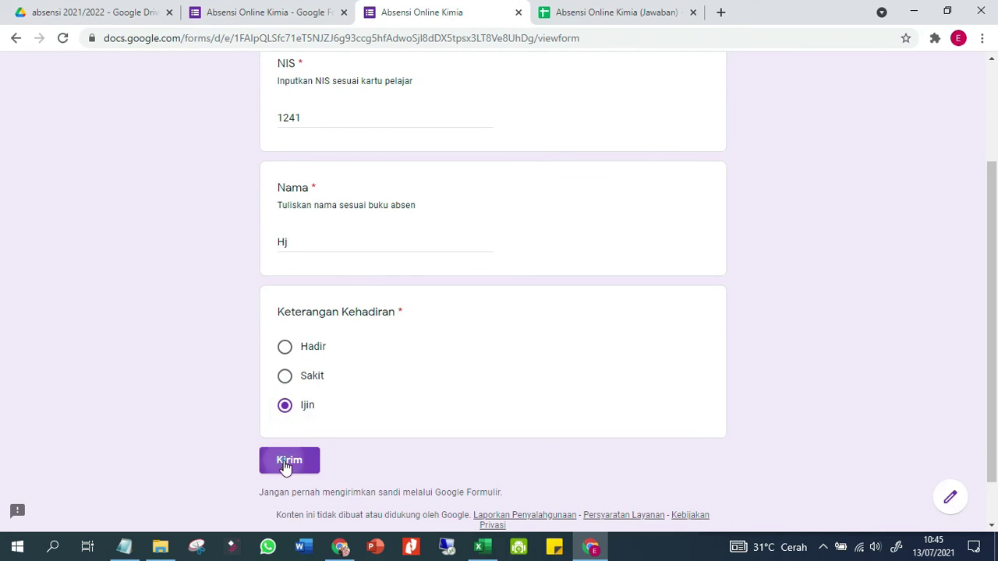
{"action": "left_click", "coordinate": [600, 12]}
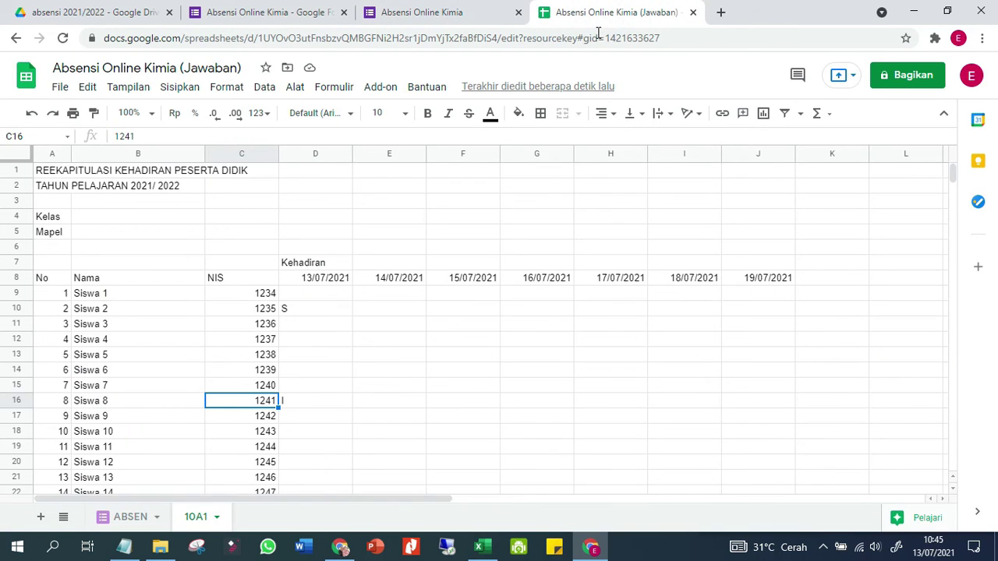
Confirm D16 shows I for Siswa 8, then rotate the D8:J8 dates with Putar ke atas
{"action": "left_click", "coordinate": [331, 405]}
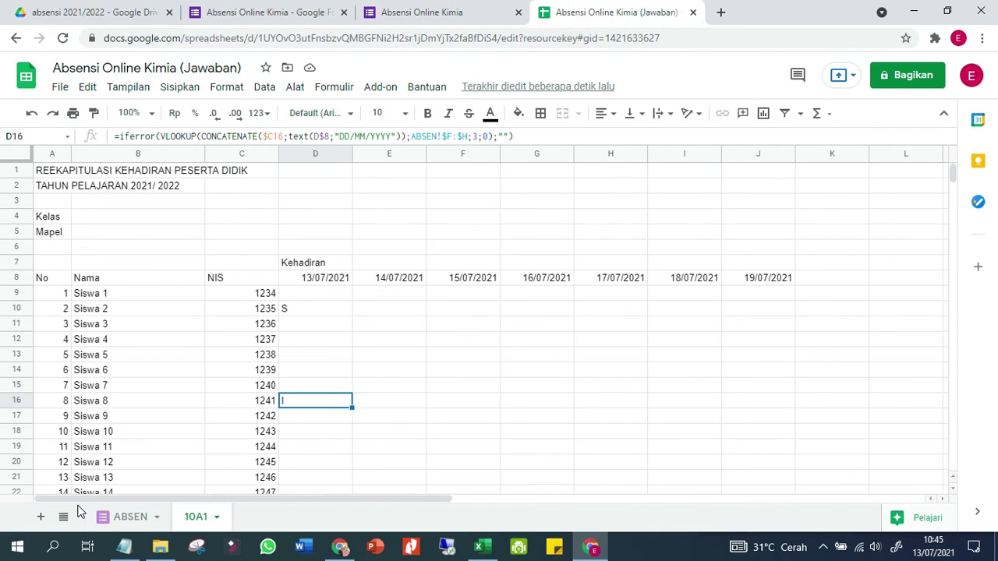
{"action": "left_click", "coordinate": [329, 282]}
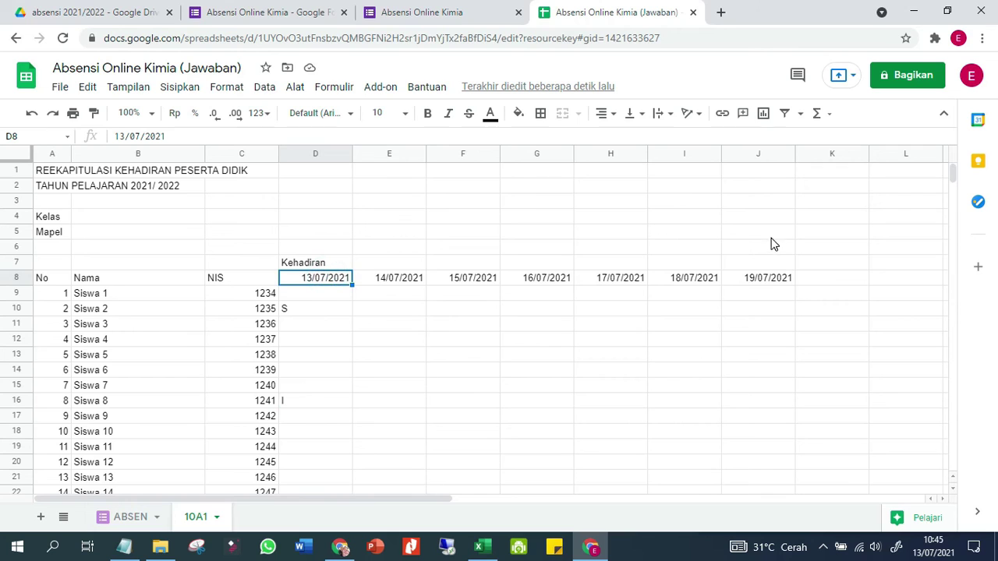
{"action": "left_click", "coordinate": [766, 281], "text": "shift"}
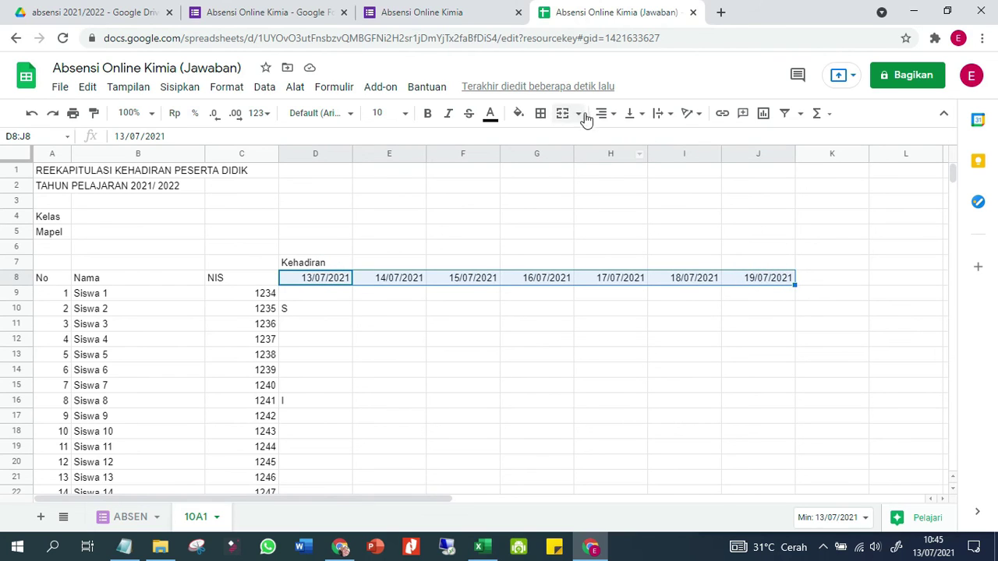
{"action": "left_click", "coordinate": [639, 116]}
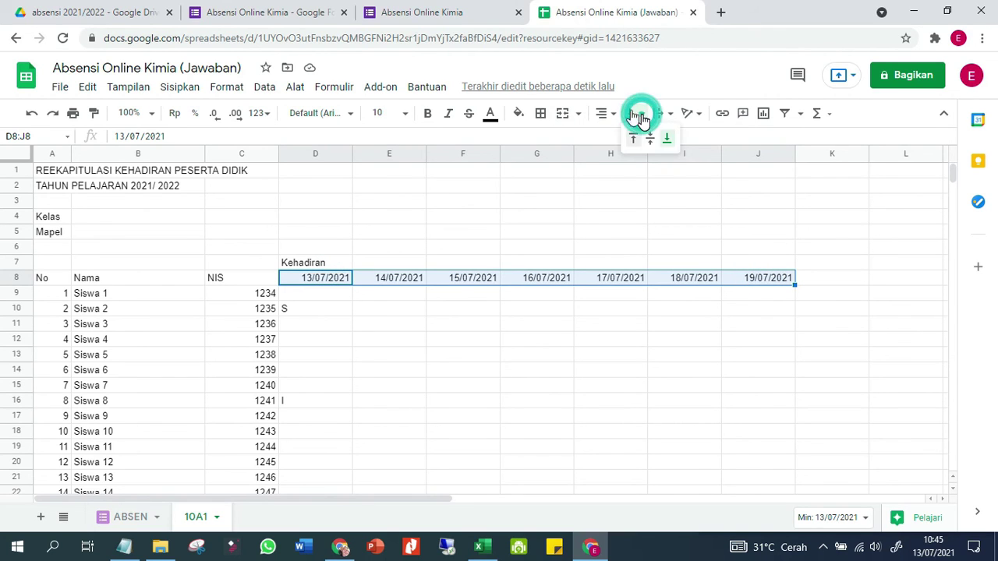
{"action": "left_click", "coordinate": [136, 95]}
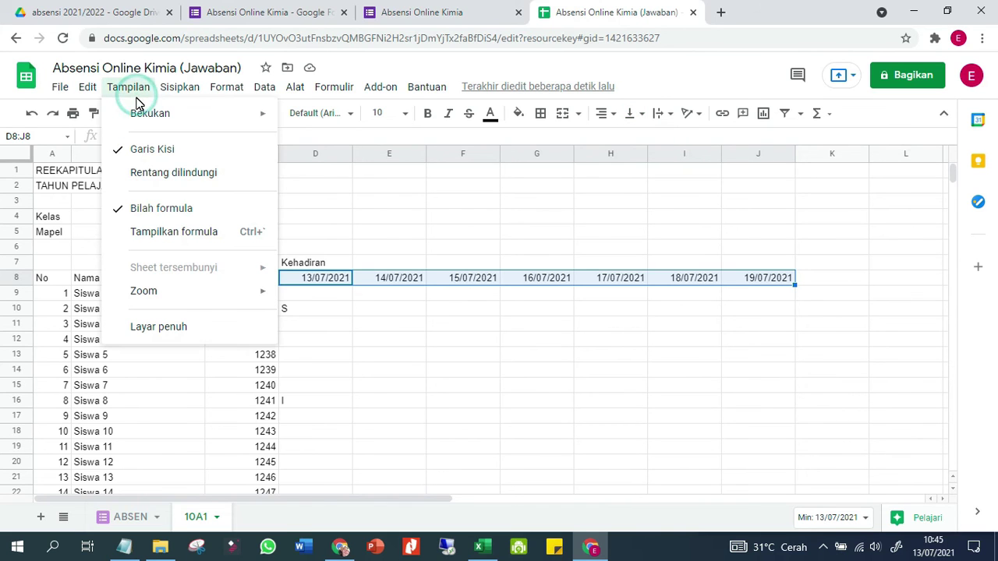
{"action": "mouse_move", "coordinate": [225, 92]}
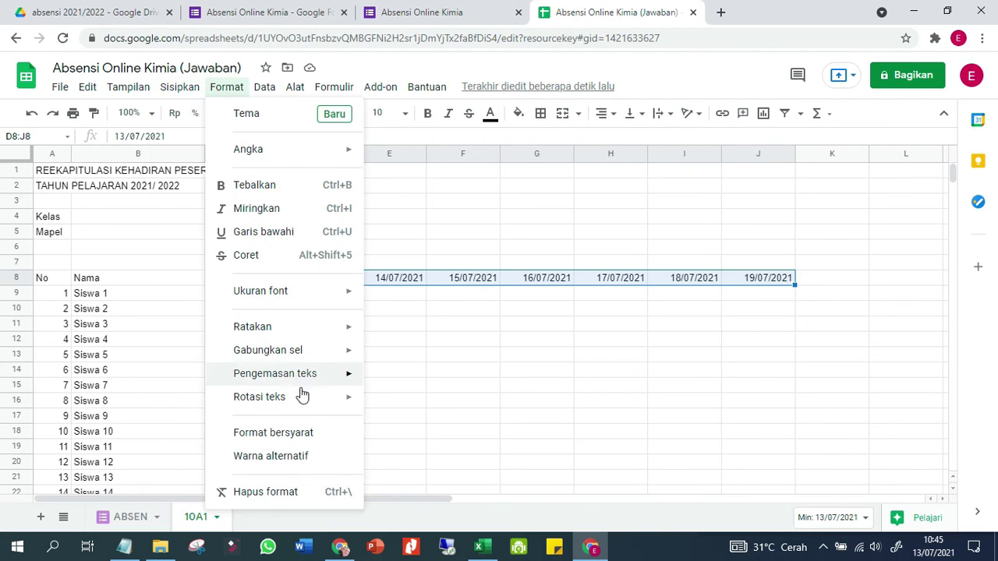
{"action": "mouse_move", "coordinate": [332, 400]}
{"action": "left_click", "coordinate": [458, 338]}
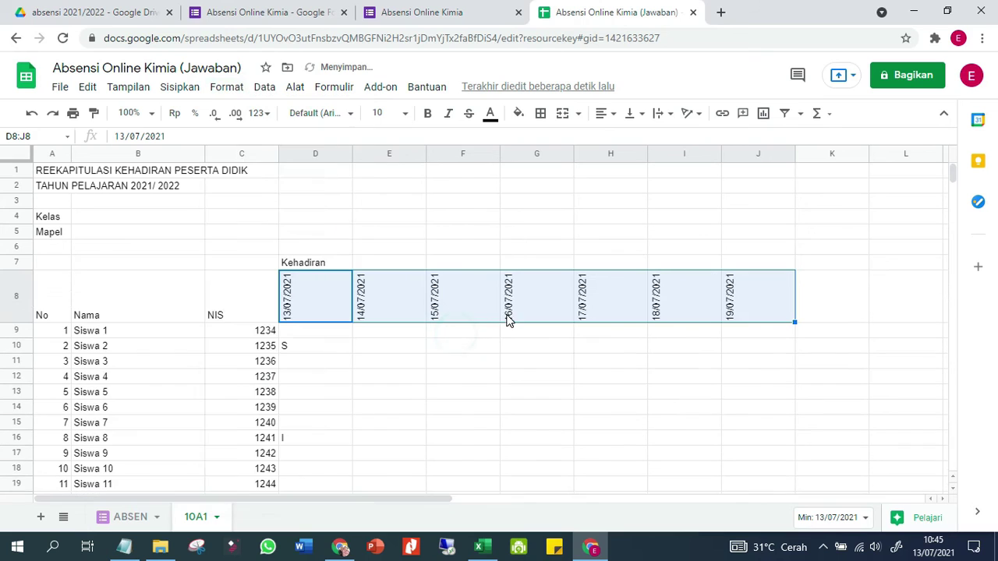
Narrow the date columns D through J to slim widths for the vertical dates
{"action": "left_click_drag", "start_coordinate": [328, 156], "coordinate": [684, 178]}
{"action": "left_click", "coordinate": [359, 422]}
{"action": "left_click", "coordinate": [340, 364]}
{"action": "left_click", "coordinate": [523, 311]}
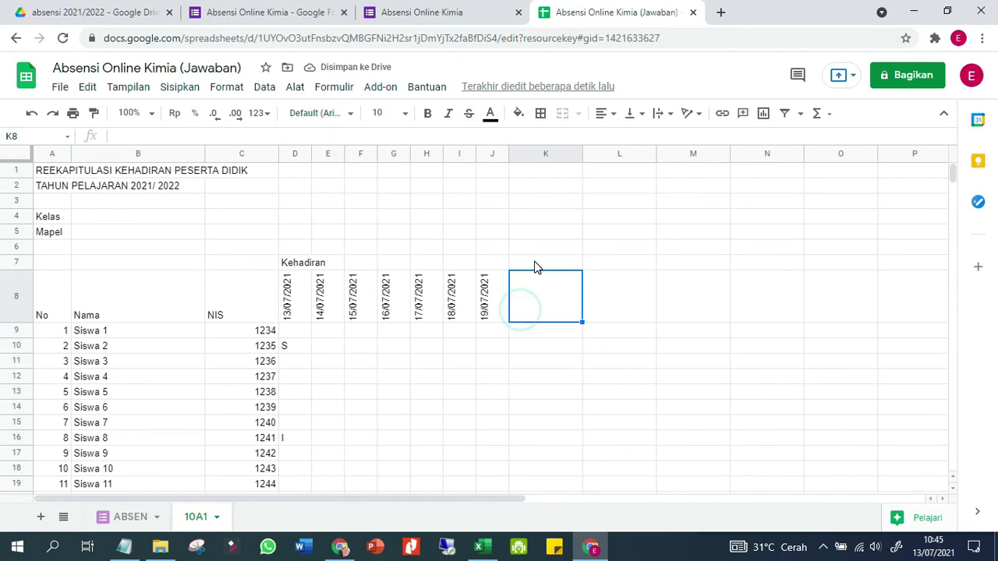
{"action": "left_click", "coordinate": [530, 330]}
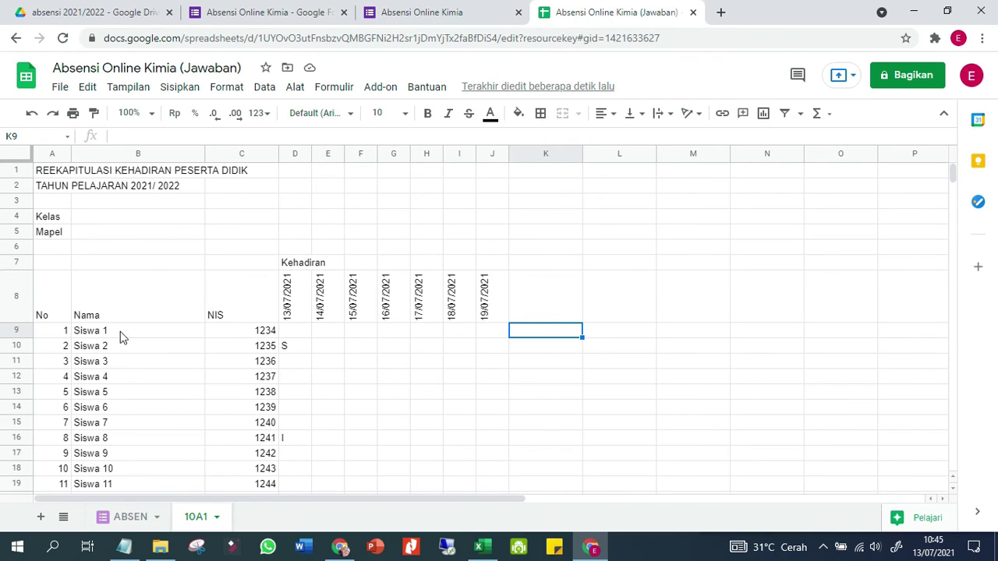
Select the whole attendance table A7:J44
{"action": "left_click", "coordinate": [45, 304]}
{"action": "left_click", "coordinate": [48, 265]}
{"action": "scroll", "coordinate": [375, 357], "scroll_direction": "down", "scroll_amount": 5}
{"action": "scroll", "coordinate": [390, 366], "scroll_direction": "down", "scroll_amount": 2}
{"action": "left_click_drag", "start_coordinate": [499, 434], "coordinate": [499, 448]}
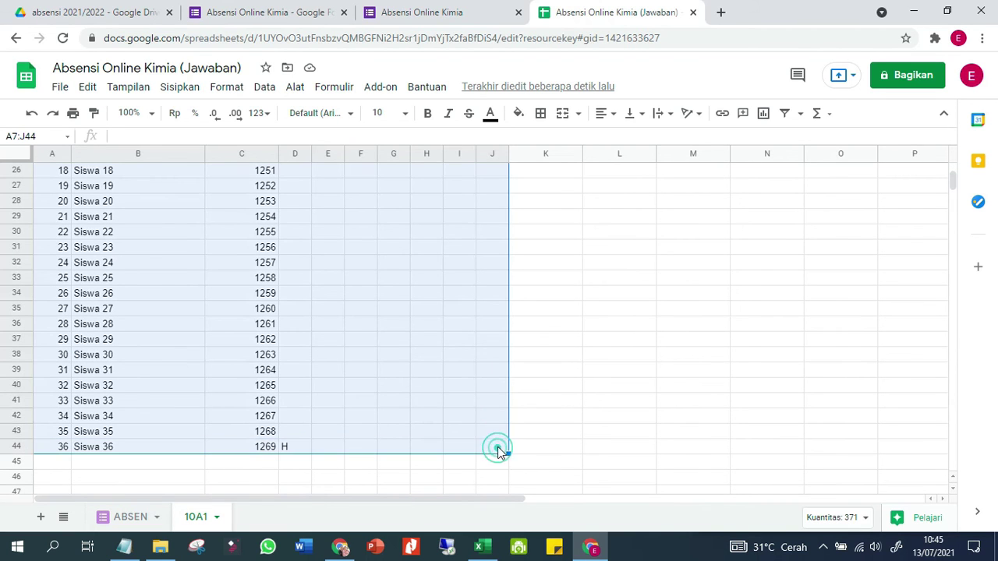
Apply all borders to the A7:J44 attendance table
{"action": "left_click", "coordinate": [539, 113]}
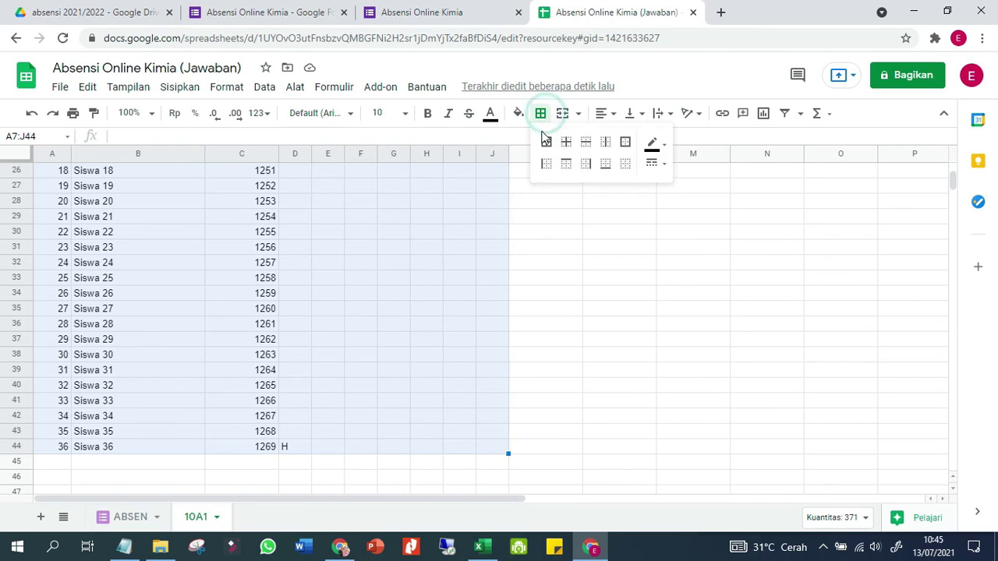
{"action": "left_click", "coordinate": [547, 141]}
{"action": "left_click", "coordinate": [455, 283]}
{"action": "scroll", "coordinate": [375, 292], "scroll_direction": "up", "scroll_amount": 6}
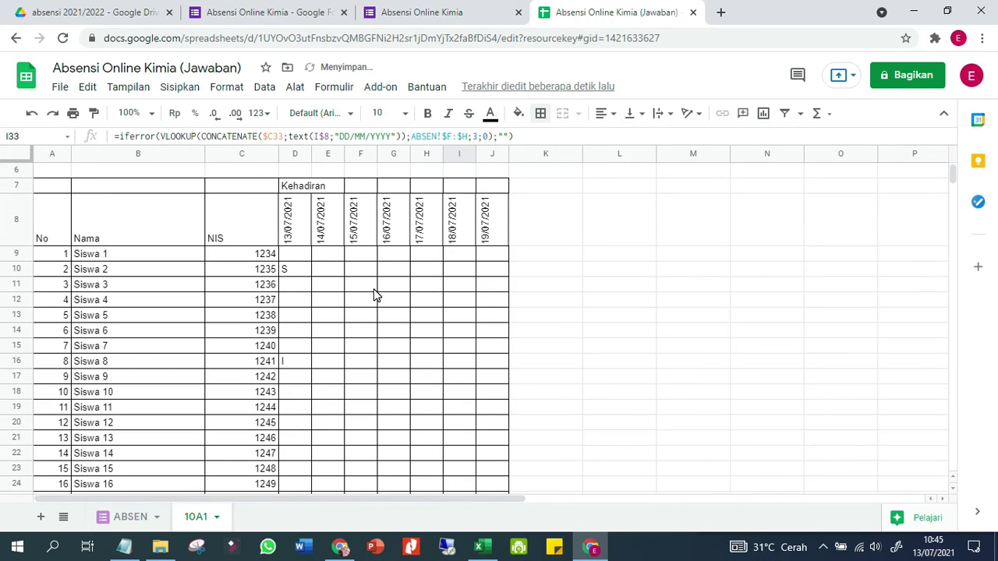
Centre the whole sheet's contents both vertically and horizontally
{"action": "left_click", "coordinate": [18, 152]}
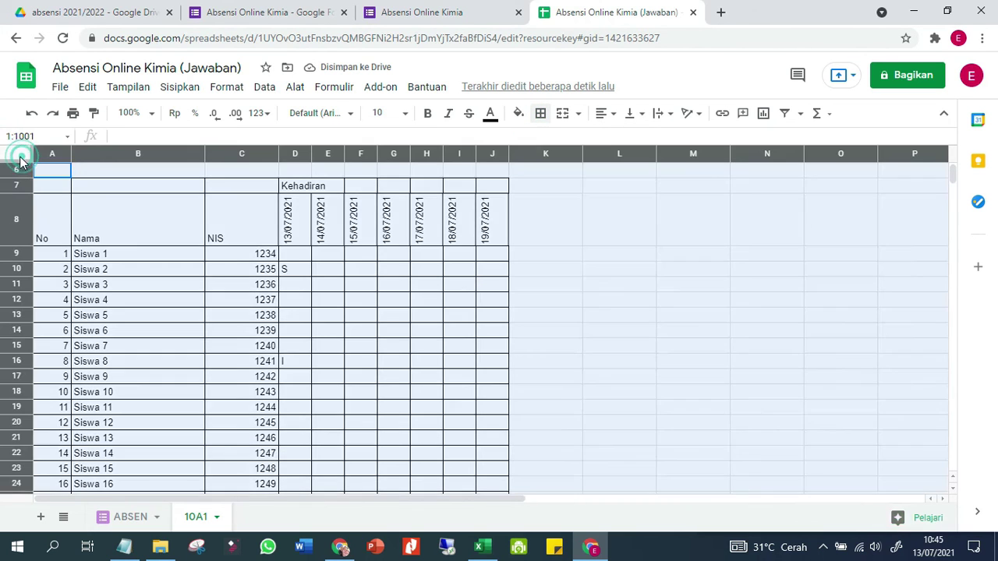
{"action": "left_click", "coordinate": [633, 118]}
{"action": "left_click", "coordinate": [650, 137]}
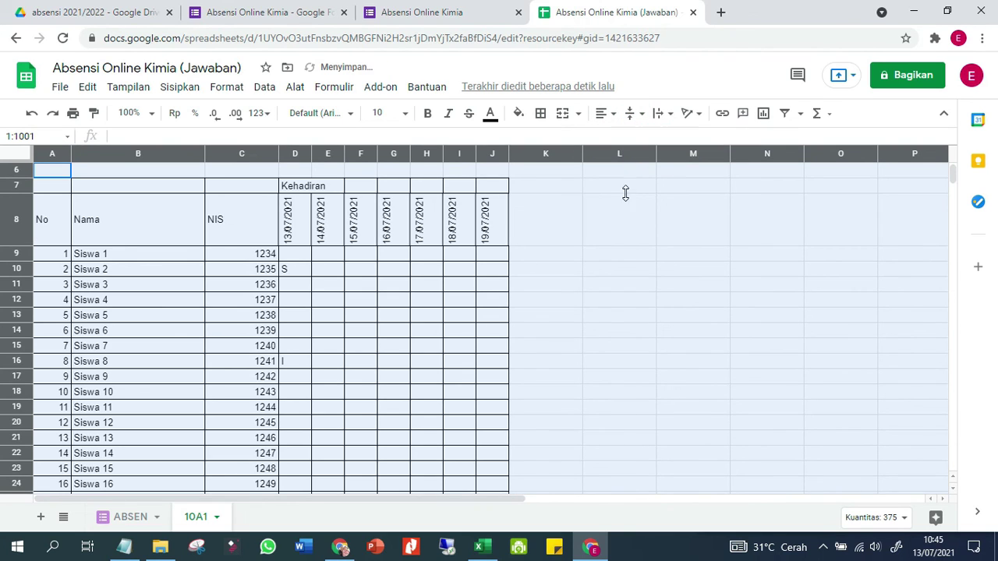
{"action": "left_click", "coordinate": [604, 113]}
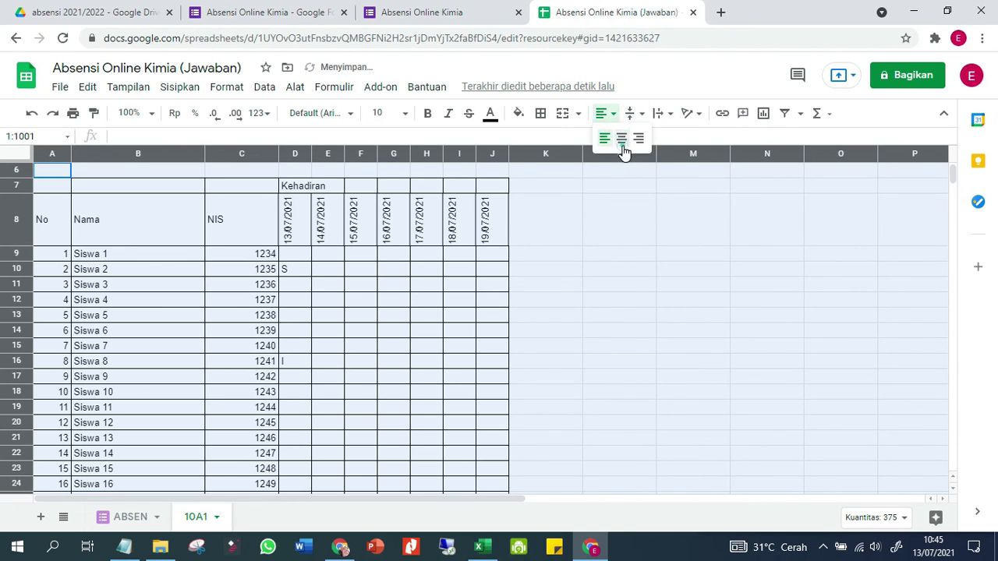
{"action": "left_click", "coordinate": [619, 135]}
{"action": "left_click", "coordinate": [423, 302]}
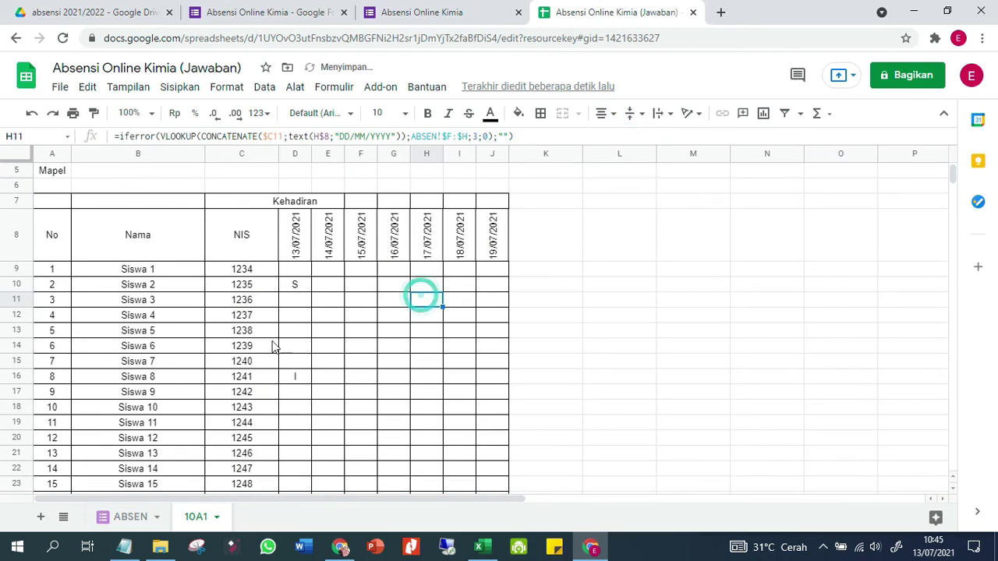
Left-align the student names Siswa 1 to Siswa 36 in B9:B44
{"action": "left_click", "coordinate": [137, 273]}
{"action": "scroll", "coordinate": [148, 327], "scroll_direction": "down", "scroll_amount": 5}
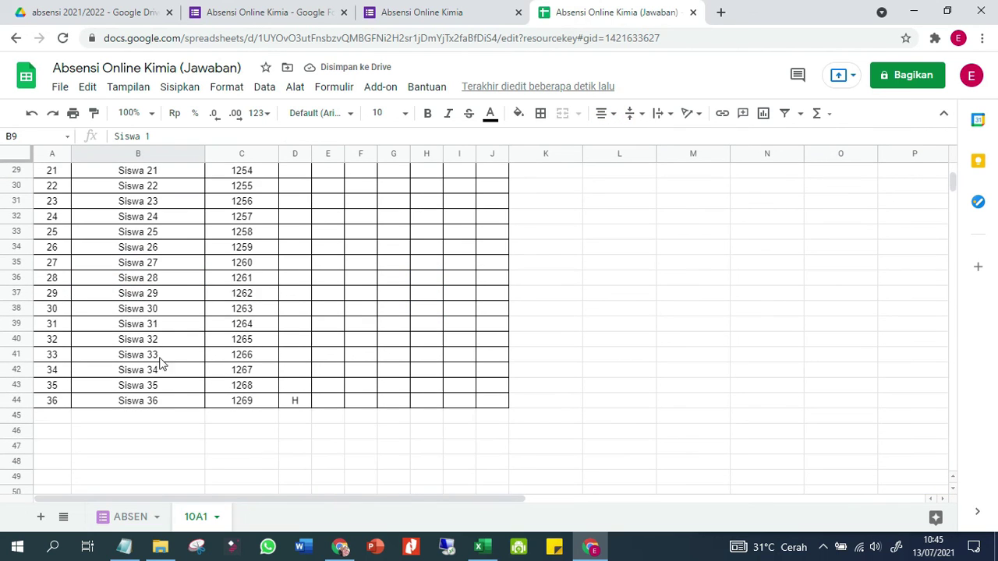
{"action": "left_click", "coordinate": [173, 400], "text": "shift"}
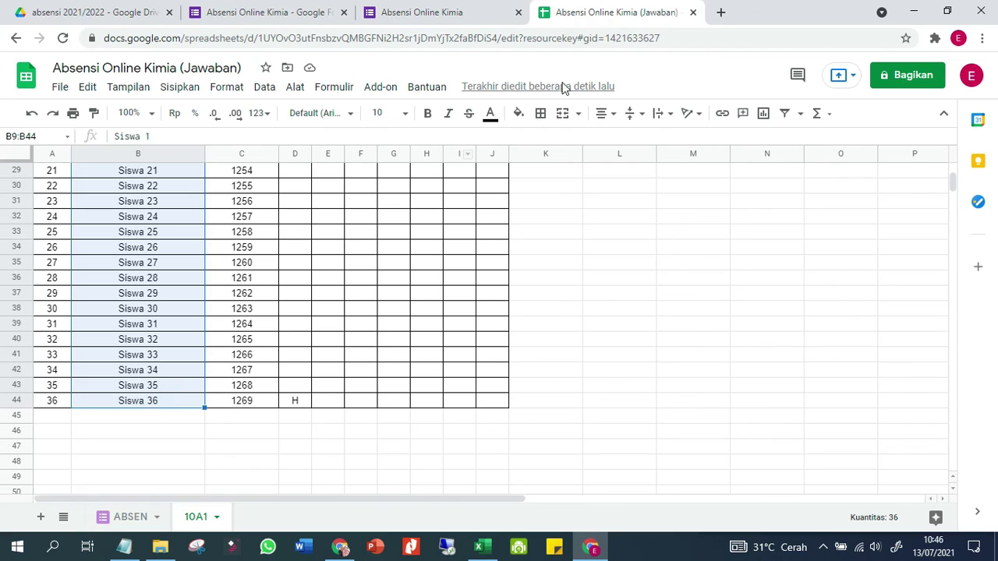
{"action": "left_click", "coordinate": [615, 114]}
{"action": "left_click", "coordinate": [606, 138]}
{"action": "left_click", "coordinate": [621, 260]}
{"action": "scroll", "coordinate": [601, 309], "scroll_direction": "up", "scroll_amount": 5}
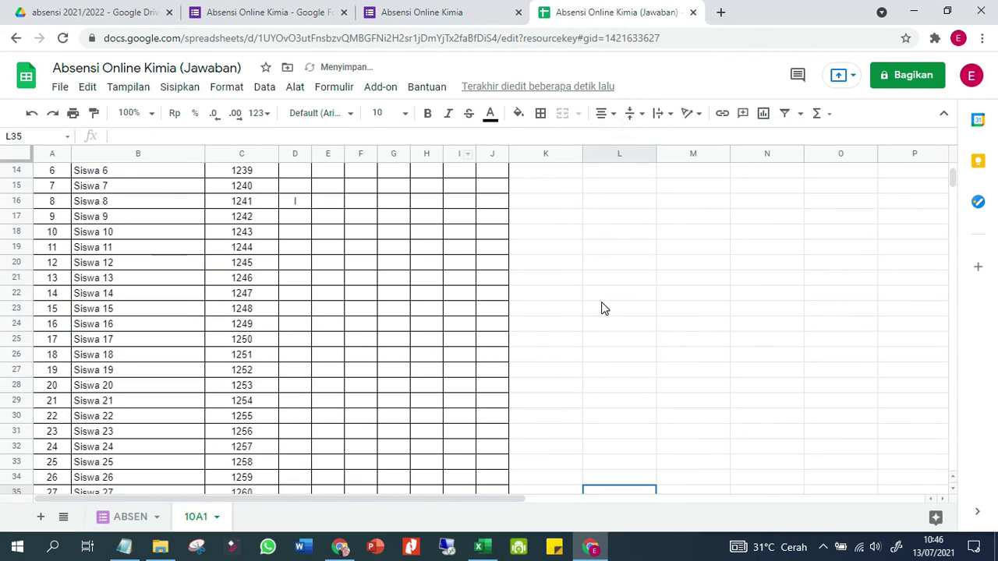
{"action": "scroll", "coordinate": [601, 309], "scroll_direction": "up", "scroll_amount": 5}
Merge the title rows A1:J2 horizontally across columns A–J
{"action": "left_click", "coordinate": [43, 174]}
{"action": "left_click_drag", "start_coordinate": [43, 174], "coordinate": [506, 182]}
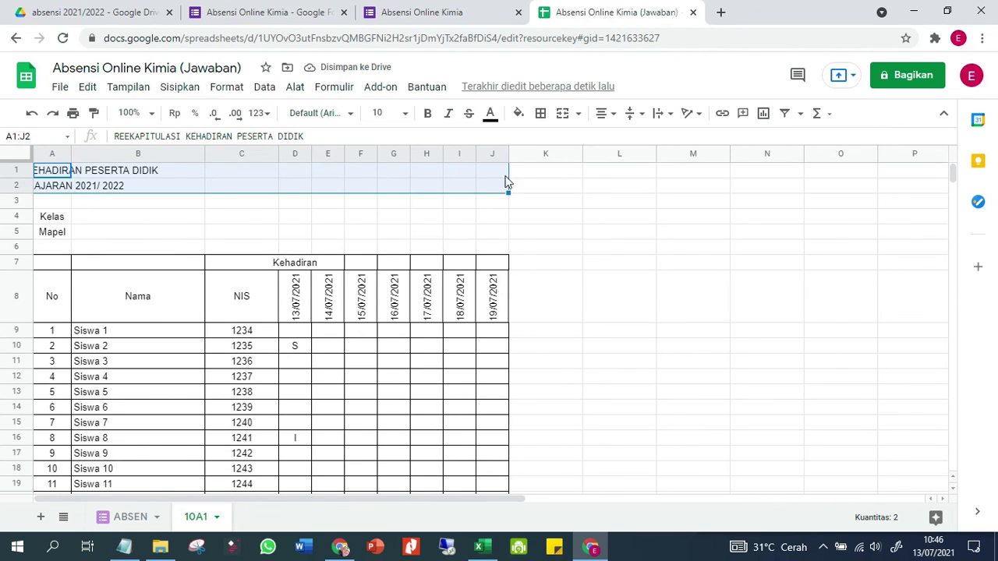
{"action": "left_click", "coordinate": [579, 116]}
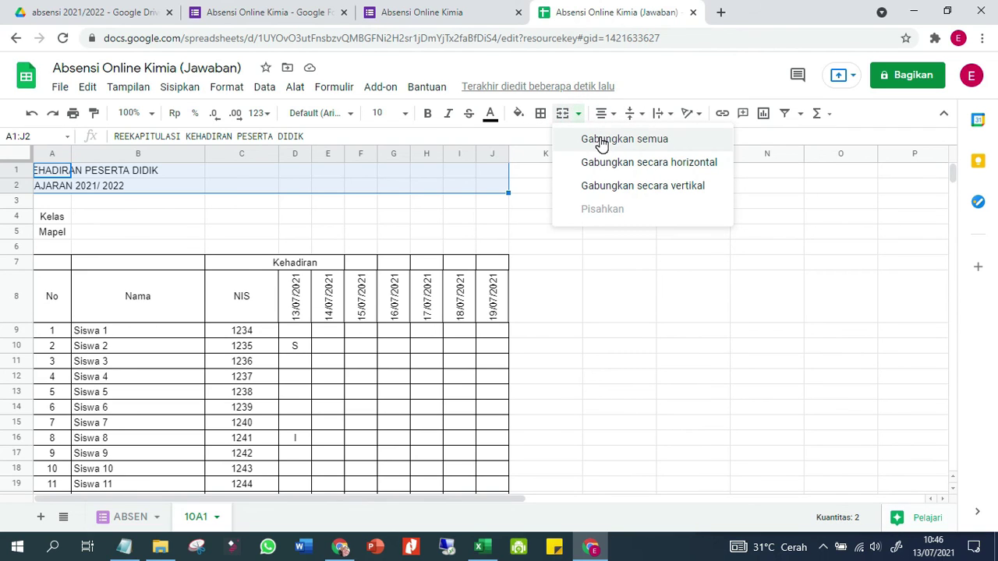
{"action": "left_click", "coordinate": [612, 164]}
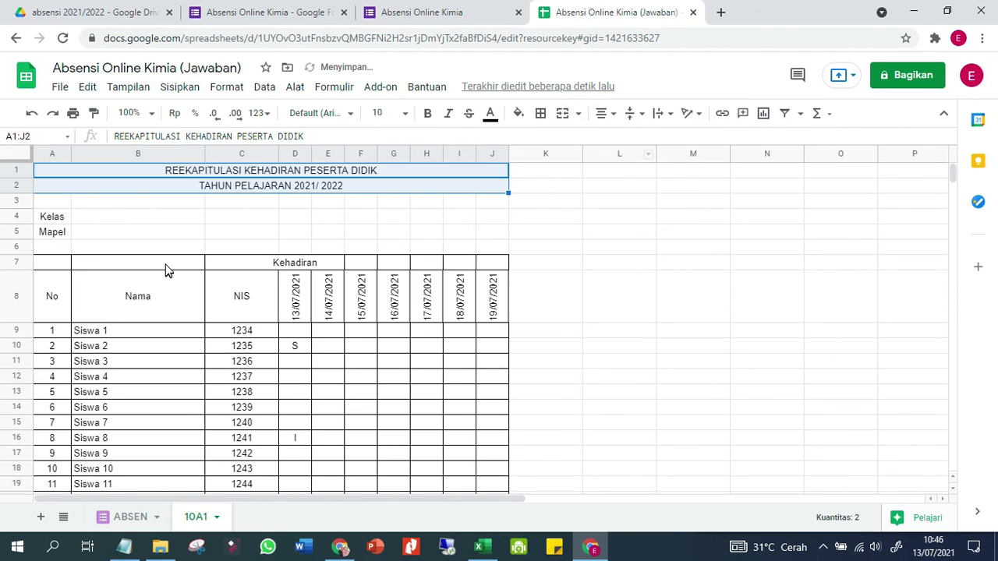
Make the merged title text bold at font size 12
{"action": "left_click", "coordinate": [225, 89]}
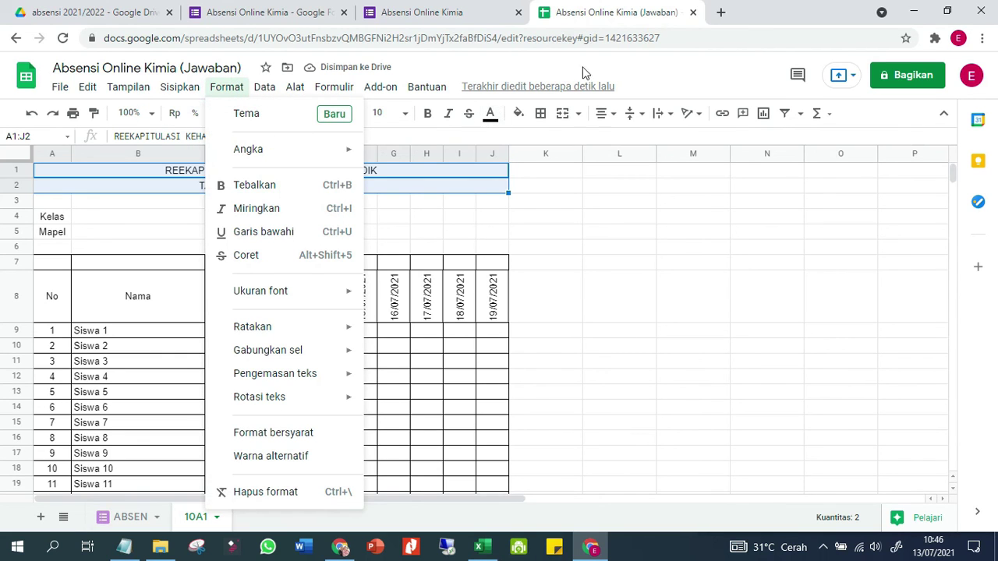
{"action": "left_click", "coordinate": [658, 86]}
{"action": "left_click", "coordinate": [428, 113]}
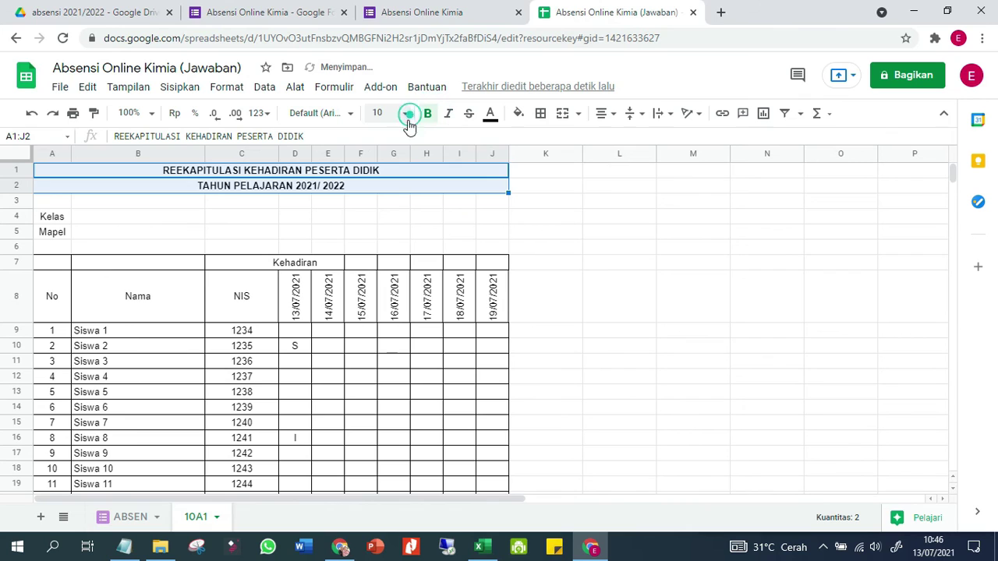
{"action": "left_click", "coordinate": [397, 115]}
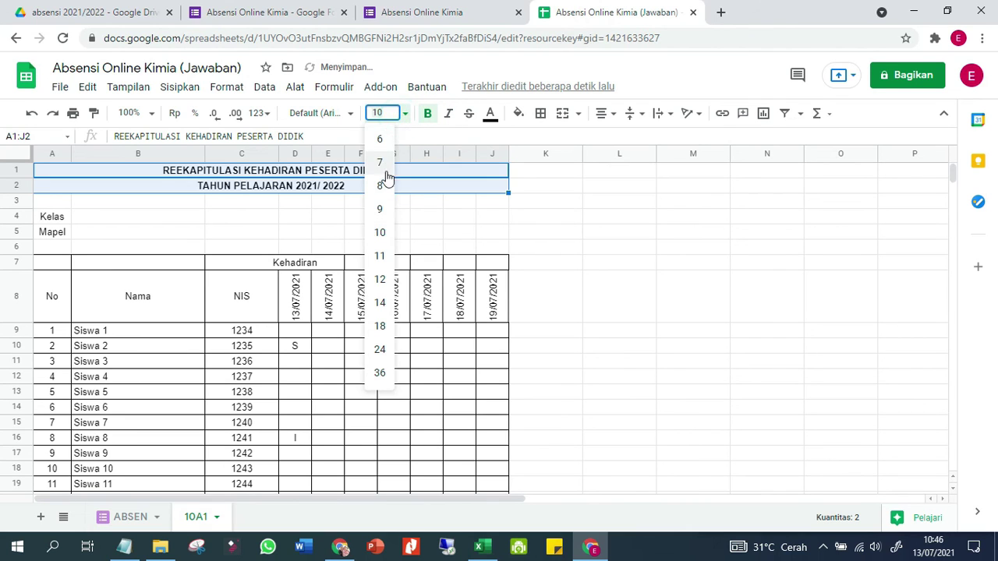
{"action": "left_click", "coordinate": [377, 288]}
{"action": "left_click", "coordinate": [358, 237]}
Enter ': 10.mipa.1' in B4 and ': Kimia' in B5
{"action": "left_click", "coordinate": [158, 222]}
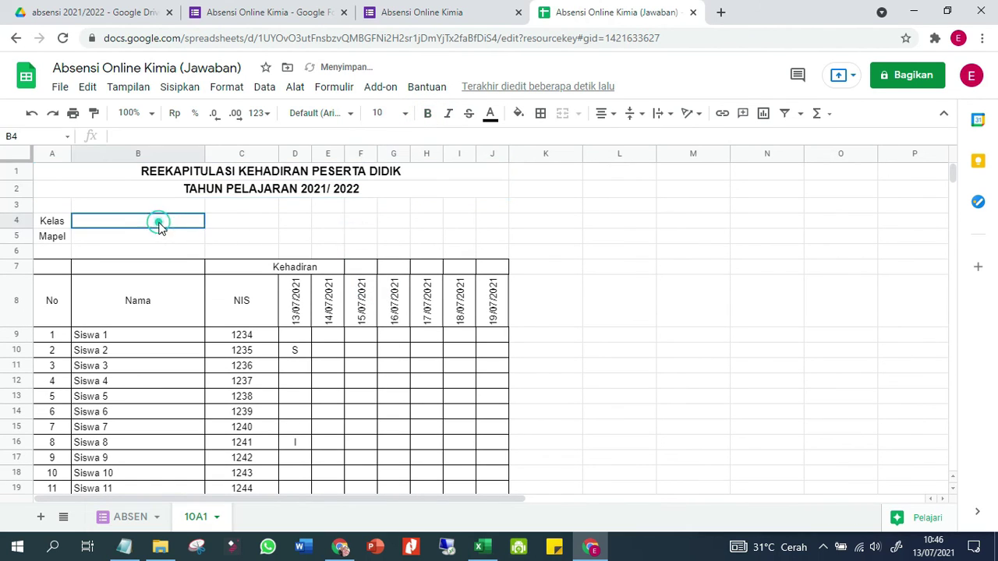
{"action": "type", "text": ":"}
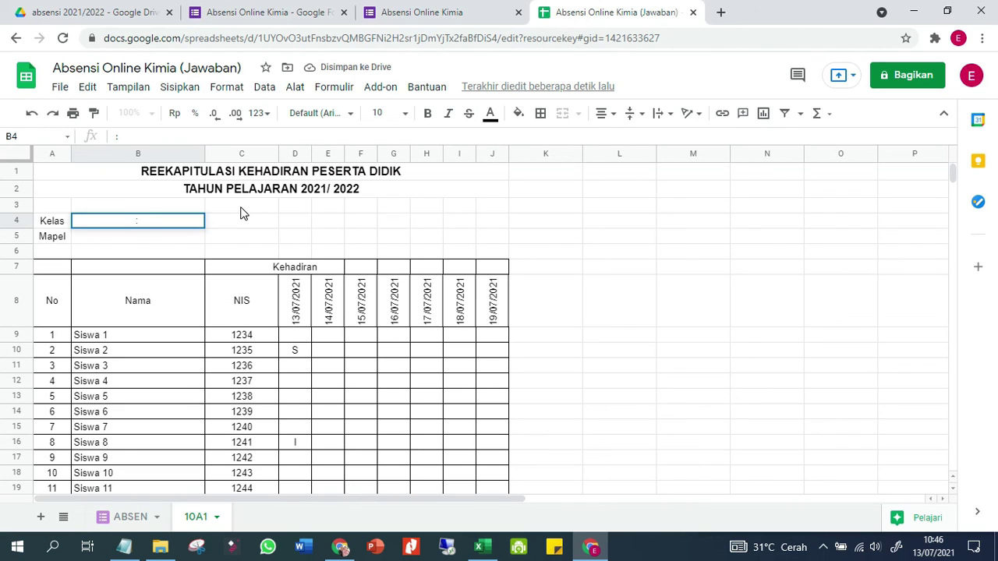
{"action": "type", "text": " 10.mipa.1"}
{"action": "key", "text": "Return"}
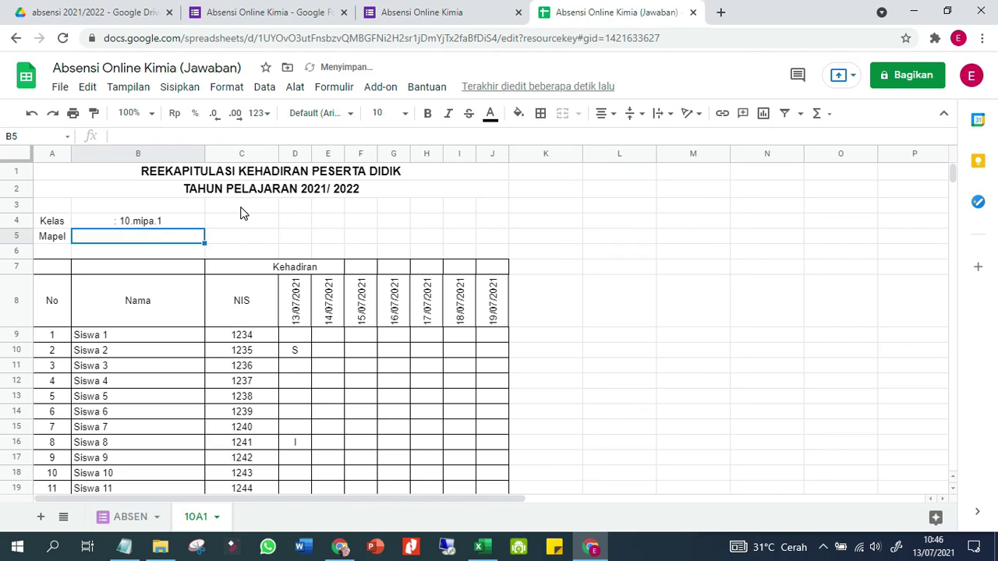
{"action": "type", "text": ": Kimia"}
{"action": "key", "text": "Return"}
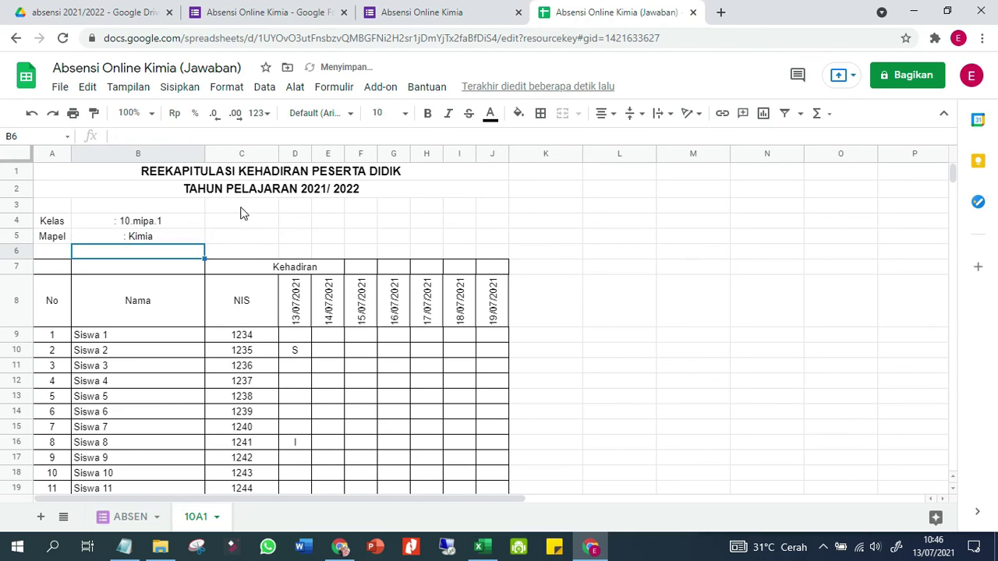
Left-align the Kelas and Mapel block A4:B5
{"action": "key", "text": "Up"}
{"action": "key", "text": "Up"}
{"action": "key", "text": "shift+Down"}
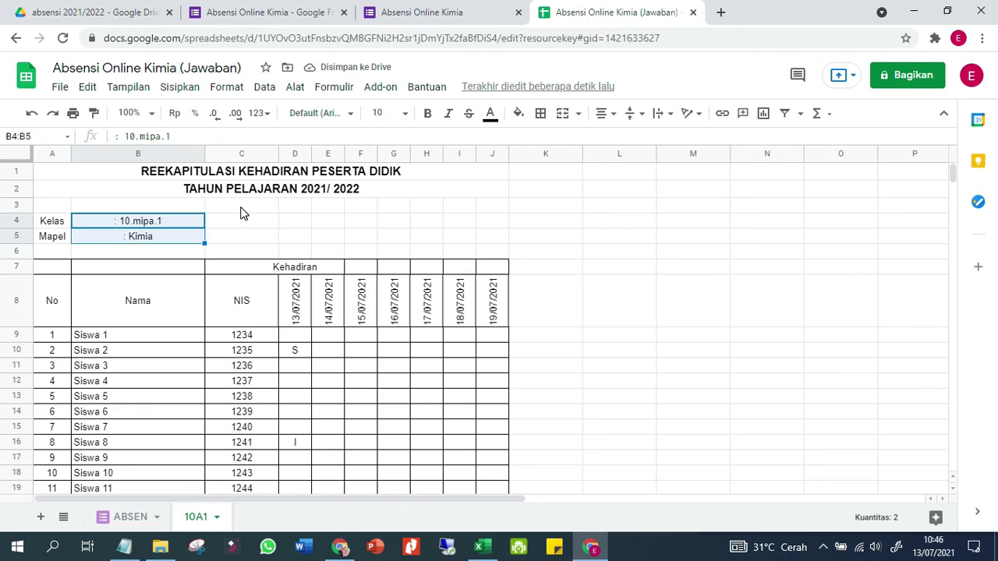
{"action": "right_click", "coordinate": [241, 207]}
{"action": "left_click_drag", "start_coordinate": [62, 228], "coordinate": [147, 233]}
{"action": "left_click", "coordinate": [608, 117]}
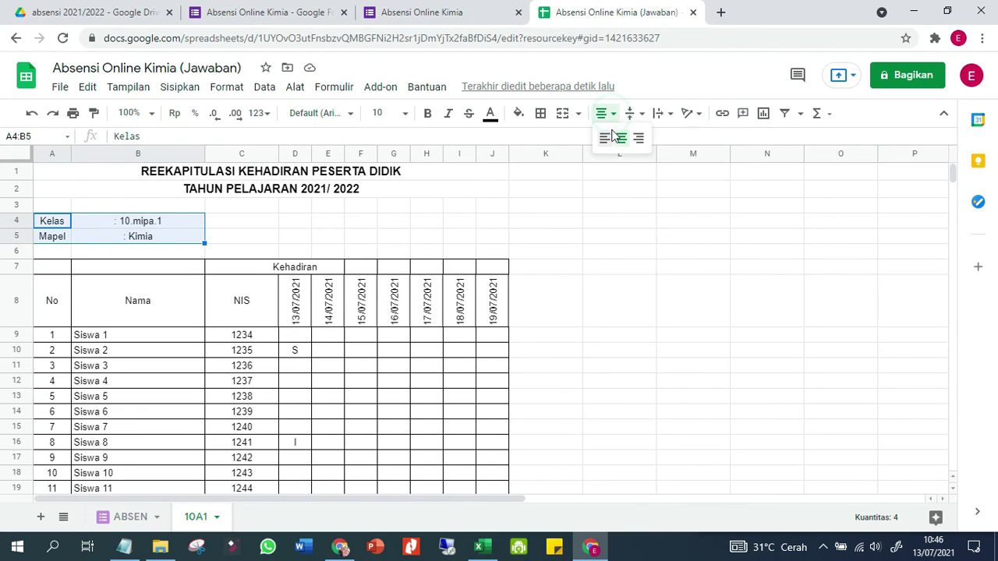
{"action": "left_click", "coordinate": [612, 138]}
{"action": "left_click", "coordinate": [581, 204]}
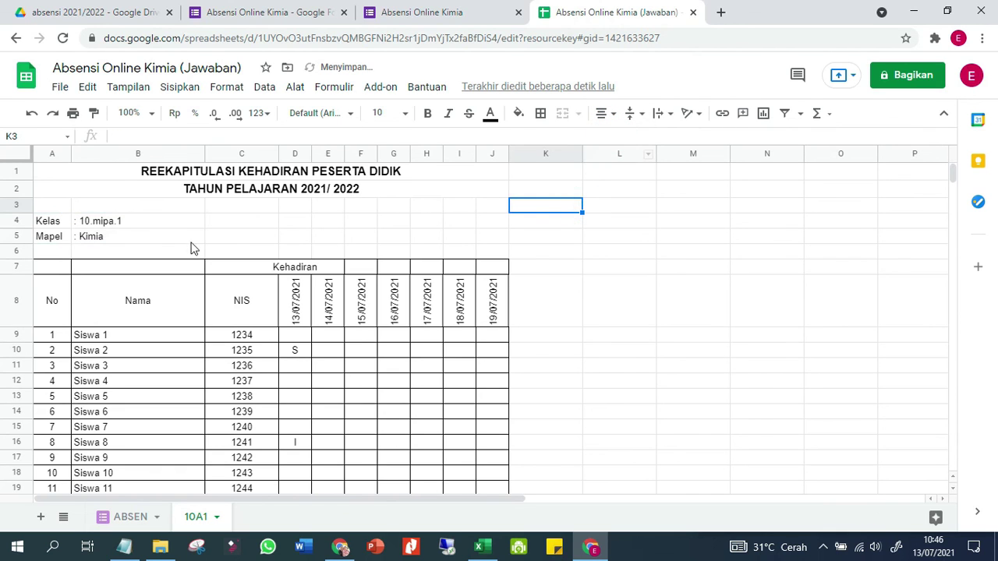
{"action": "scroll", "coordinate": [199, 238], "scroll_direction": "down", "scroll_amount": 1}
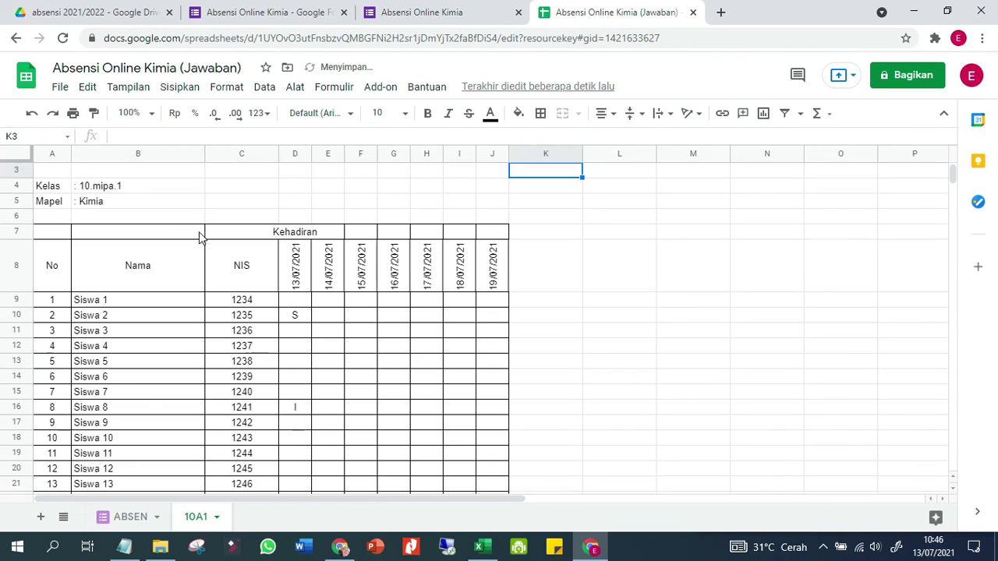
{"action": "left_click", "coordinate": [281, 232]}
{"action": "left_click_drag", "start_coordinate": [53, 234], "coordinate": [55, 261]}
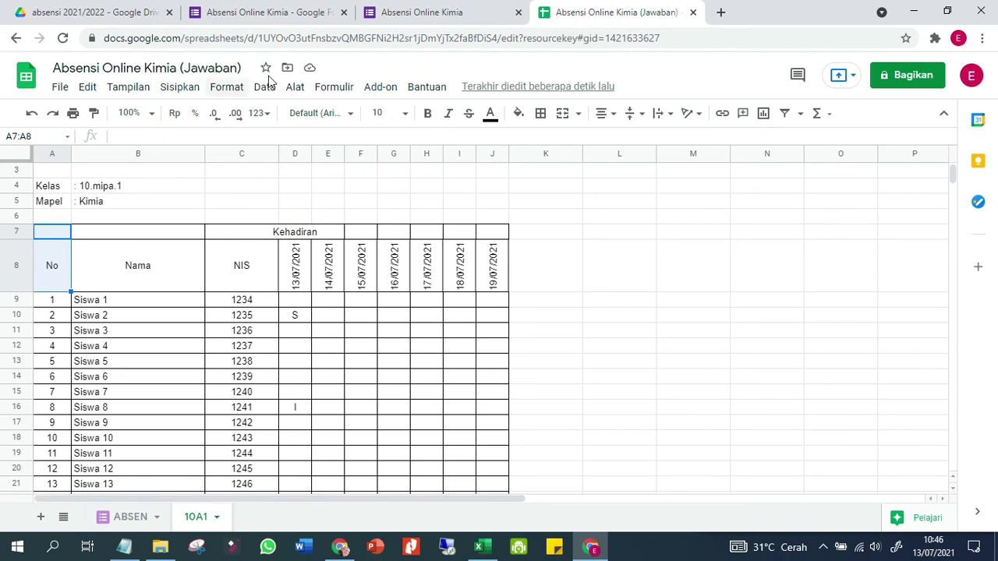
Merge the No header A7:A8 and the Nama header B7:B8 vertically
{"action": "right_click", "coordinate": [46, 271]}
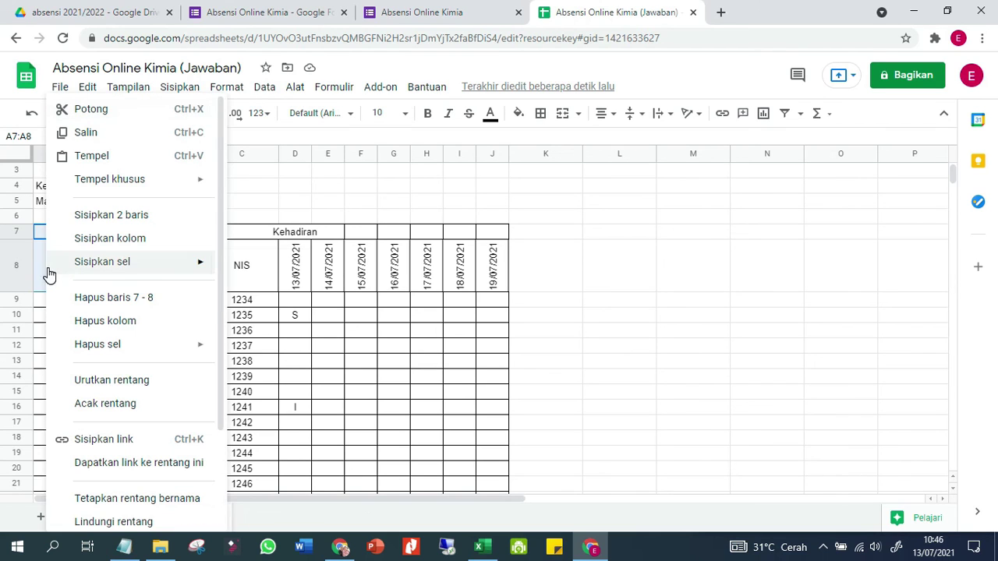
{"action": "mouse_move", "coordinate": [48, 273]}
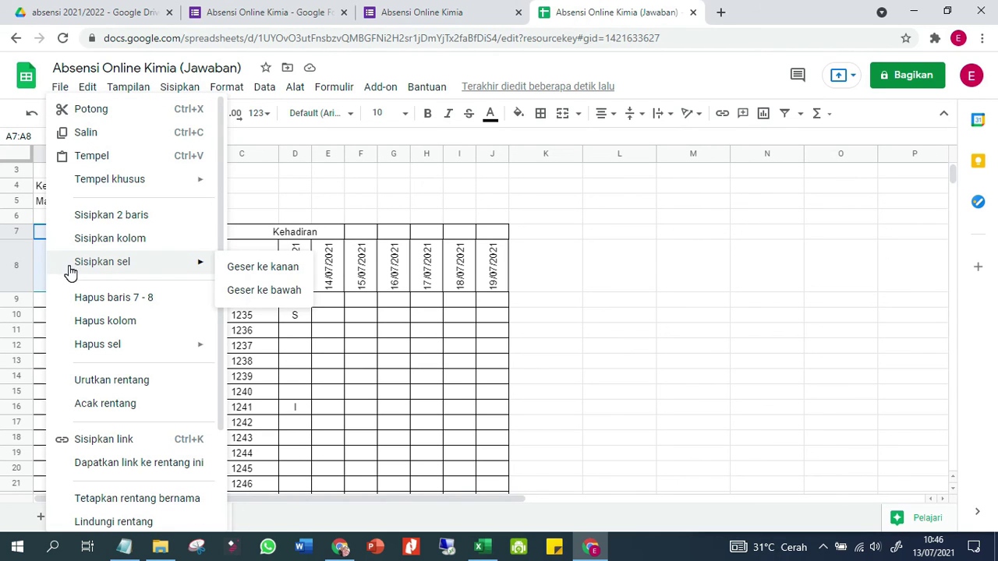
{"action": "left_click", "coordinate": [561, 117]}
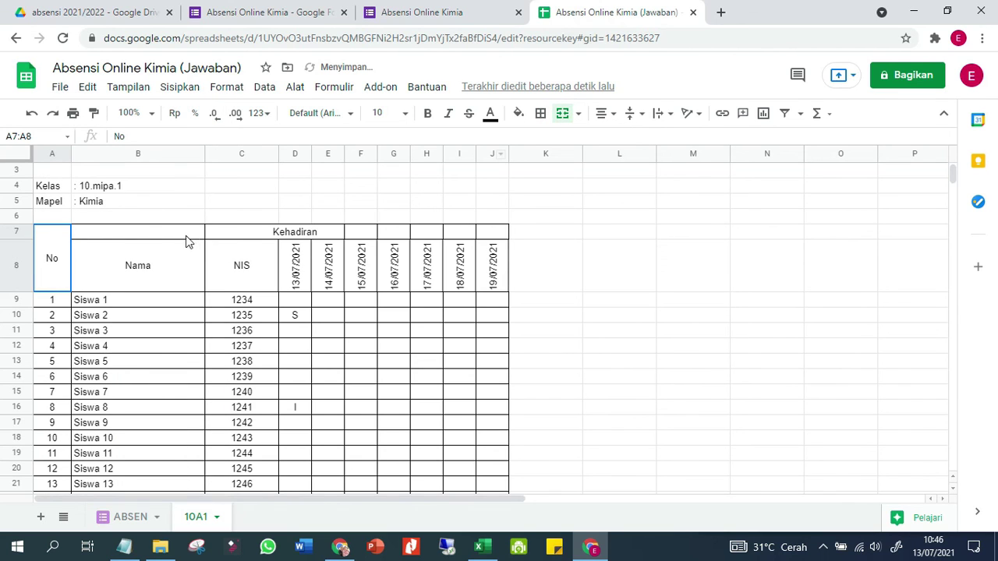
{"action": "left_click_drag", "start_coordinate": [186, 237], "coordinate": [184, 257]}
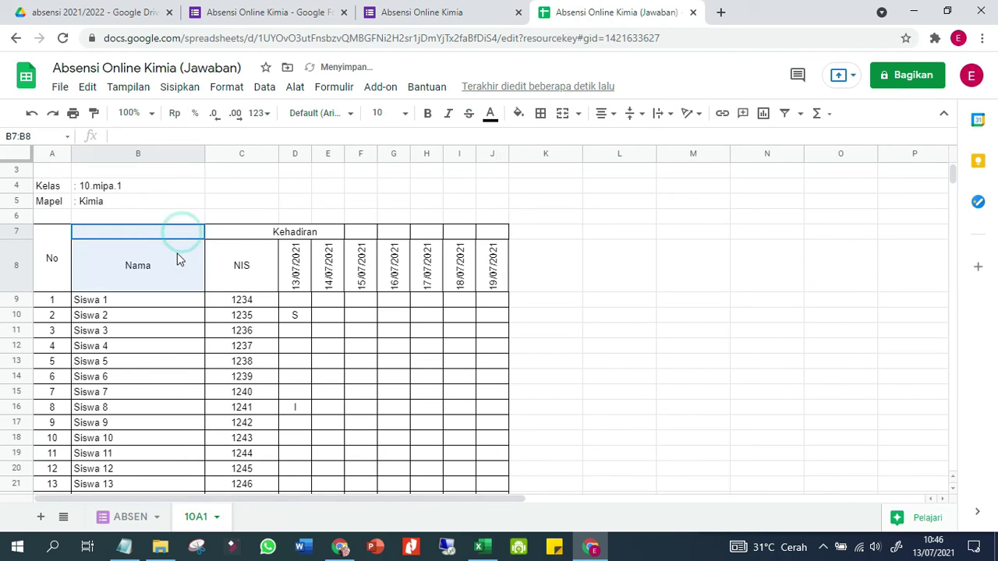
{"action": "left_click", "coordinate": [563, 115]}
Merge the Kehadiran header across D7:J7 and the NIS header C7:C8
{"action": "left_click", "coordinate": [244, 230]}
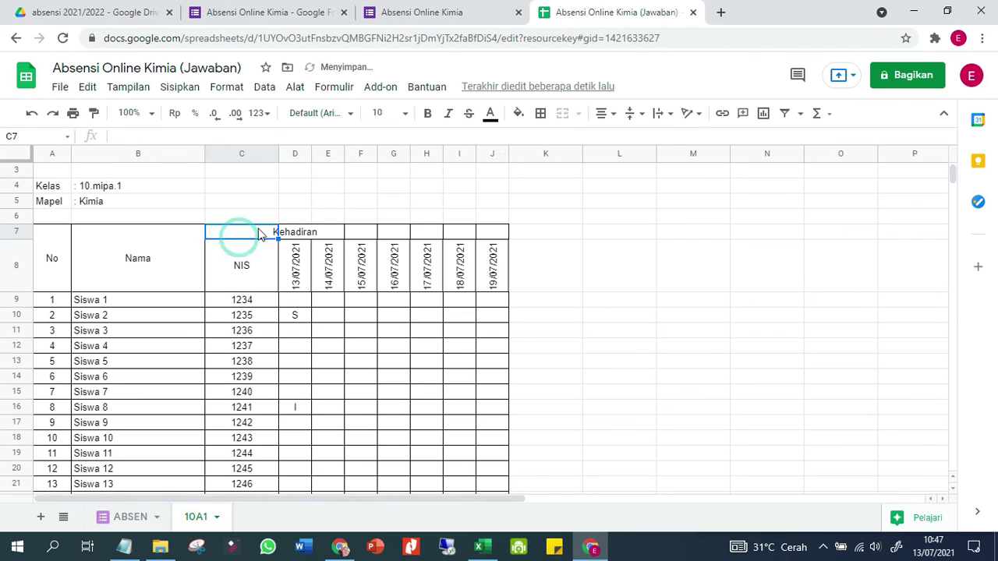
{"action": "left_click_drag", "start_coordinate": [297, 231], "coordinate": [488, 237]}
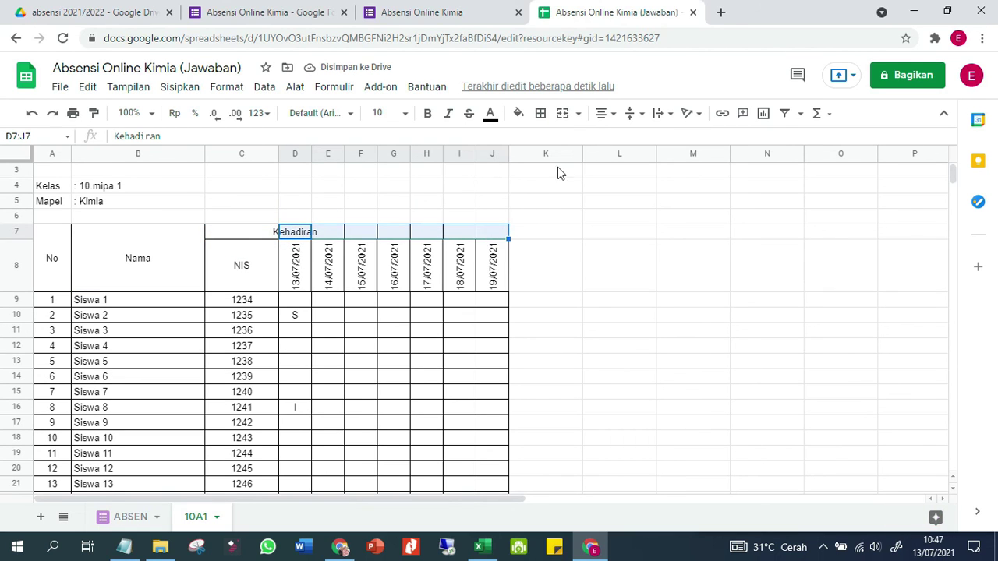
{"action": "left_click", "coordinate": [563, 114]}
{"action": "left_click", "coordinate": [590, 202]}
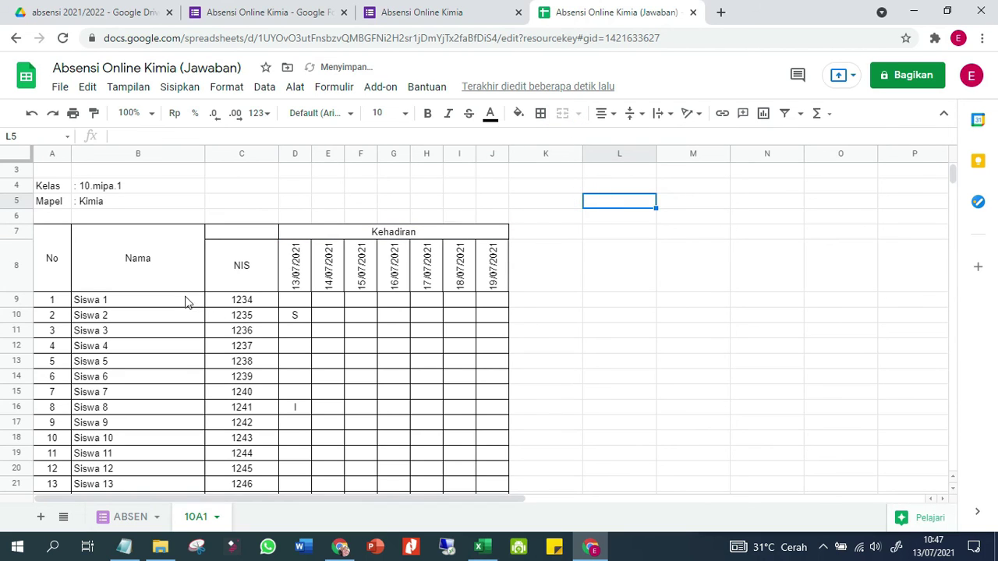
{"action": "left_click_drag", "start_coordinate": [265, 234], "coordinate": [268, 258]}
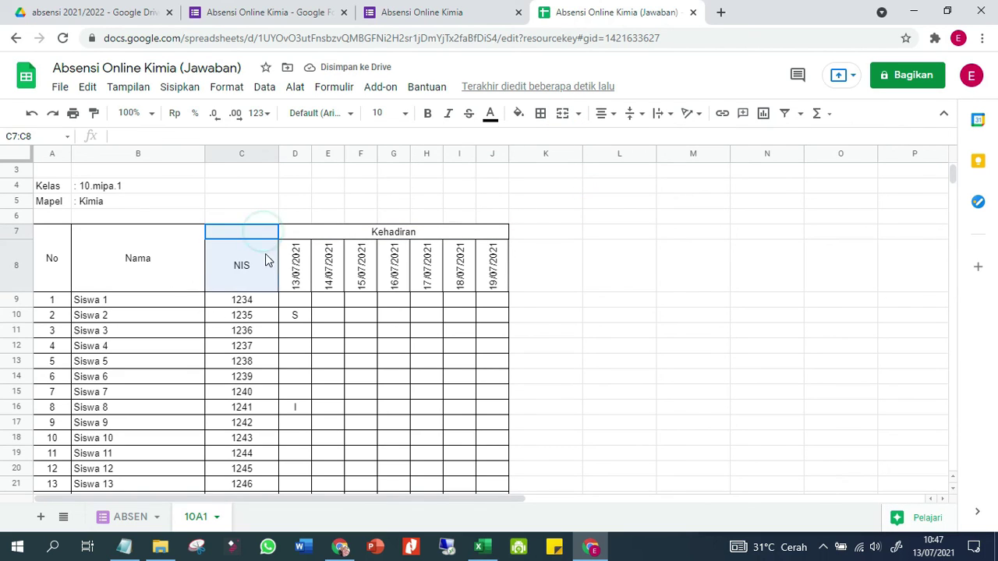
{"action": "left_click", "coordinate": [563, 114]}
{"action": "left_click", "coordinate": [570, 244]}
{"action": "left_click", "coordinate": [551, 302]}
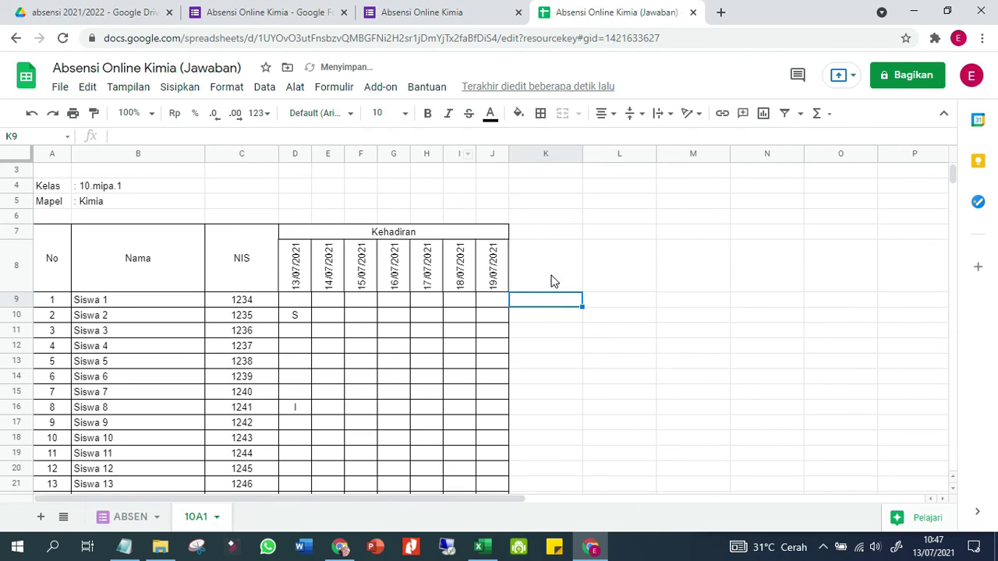
{"action": "scroll", "coordinate": [550, 281], "scroll_direction": "up", "scroll_amount": 1}
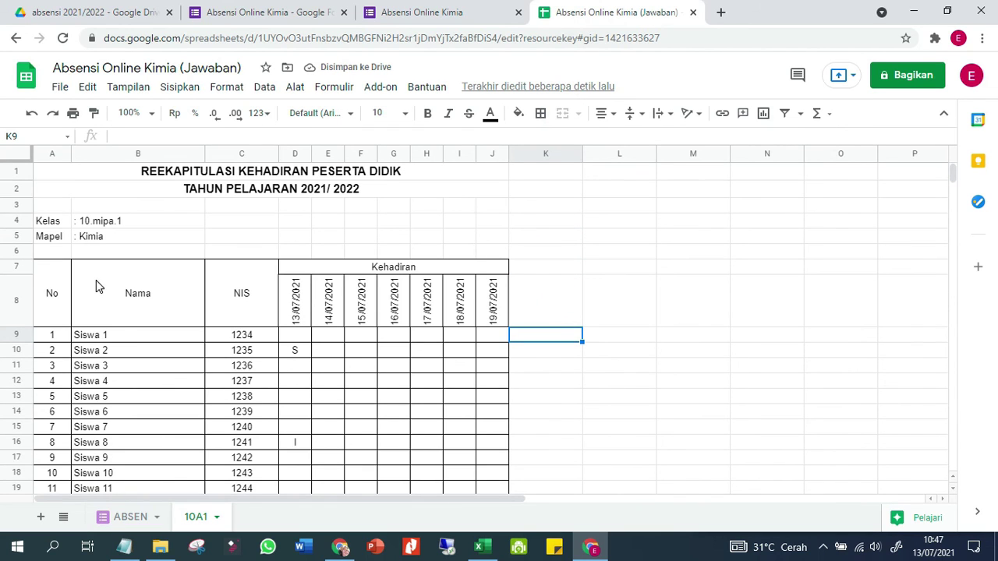
Duplicate the 10A1 sheet and name the copy 10A2
{"action": "right_click", "coordinate": [197, 518]}
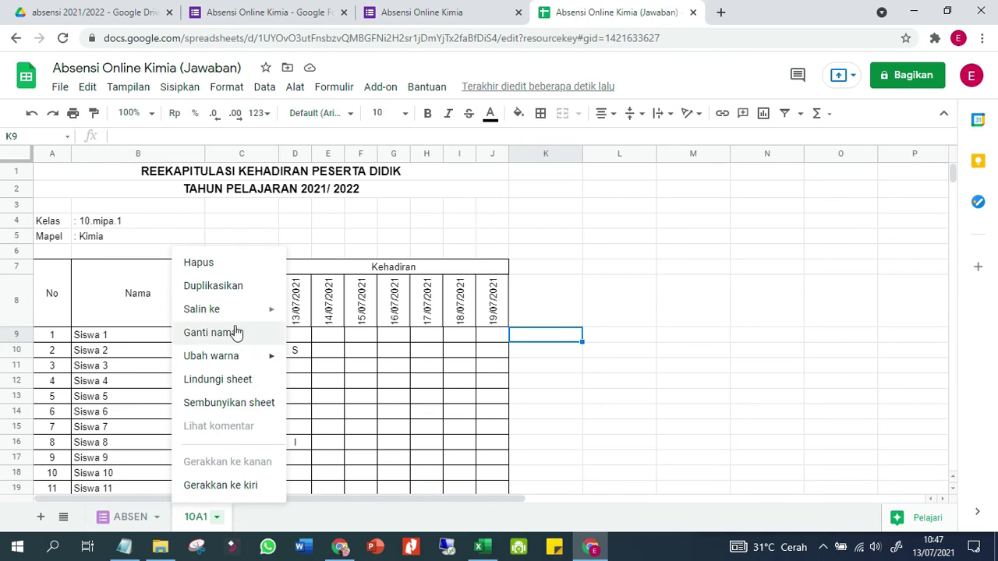
{"action": "left_click", "coordinate": [224, 290]}
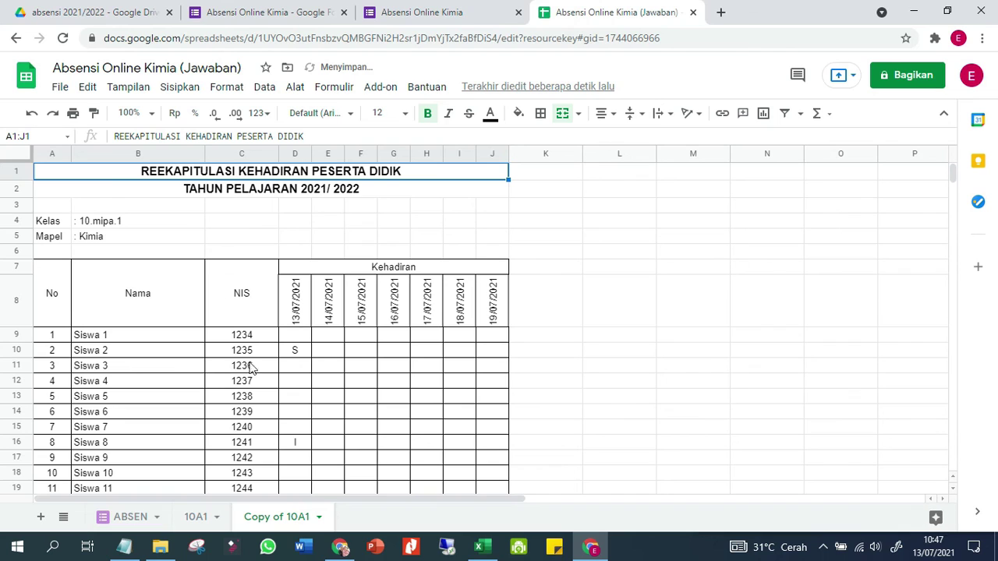
{"action": "double_click", "coordinate": [270, 518]}
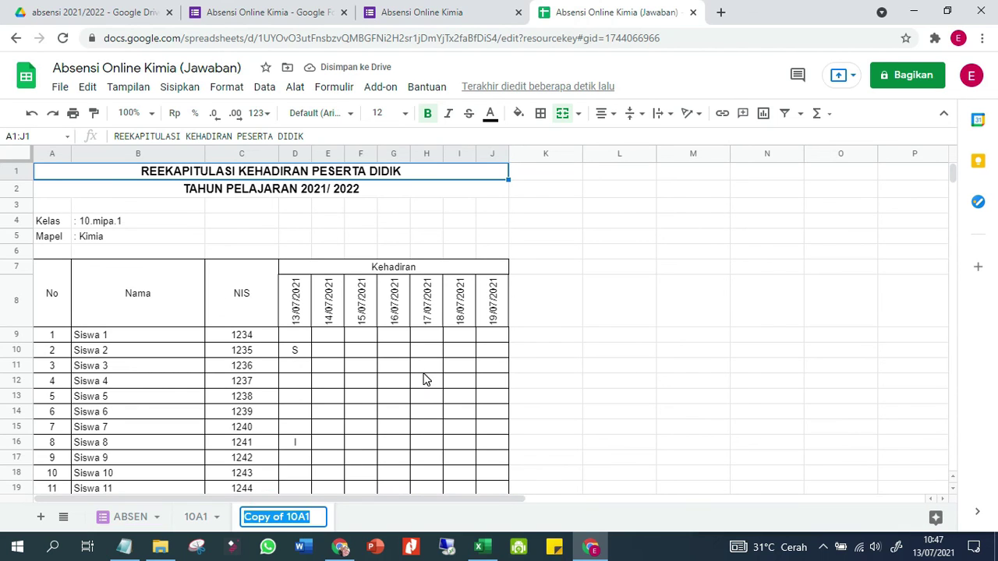
{"action": "key", "text": "Home"}
{"action": "key", "text": "Delete"}
{"action": "key", "text": "Delete"}
{"action": "key", "text": "Delete"}
{"action": "key", "text": "Delete"}
{"action": "key", "text": "Delete"}
{"action": "key", "text": "Delete"}
{"action": "key", "text": "Delete"}
{"action": "key", "text": "Delete"}
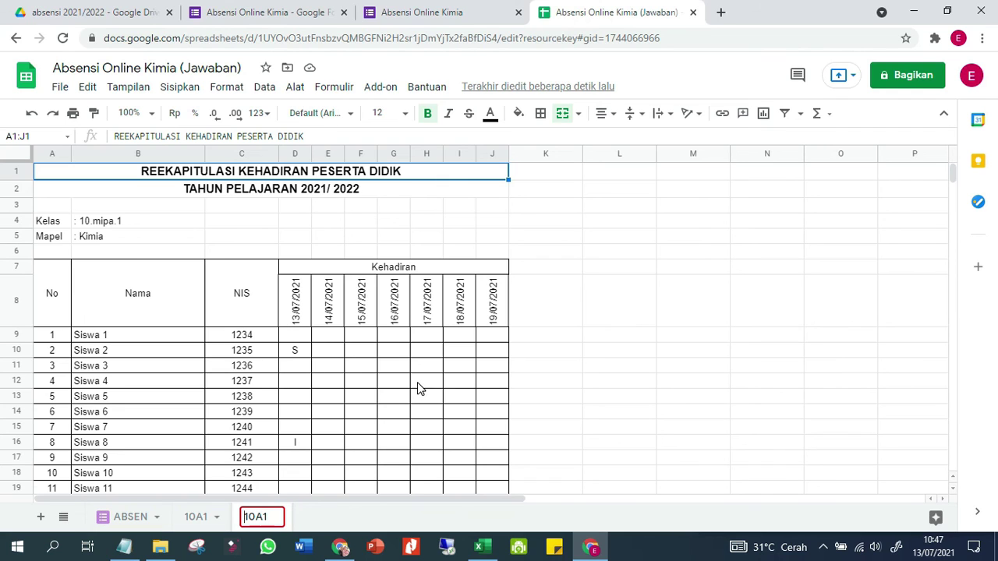
{"action": "type", "text": "\\"}
{"action": "key", "text": "BackSpace"}
{"action": "key", "text": "BackSpace"}
{"action": "type", "text": "2"}
{"action": "key", "text": "Return"}
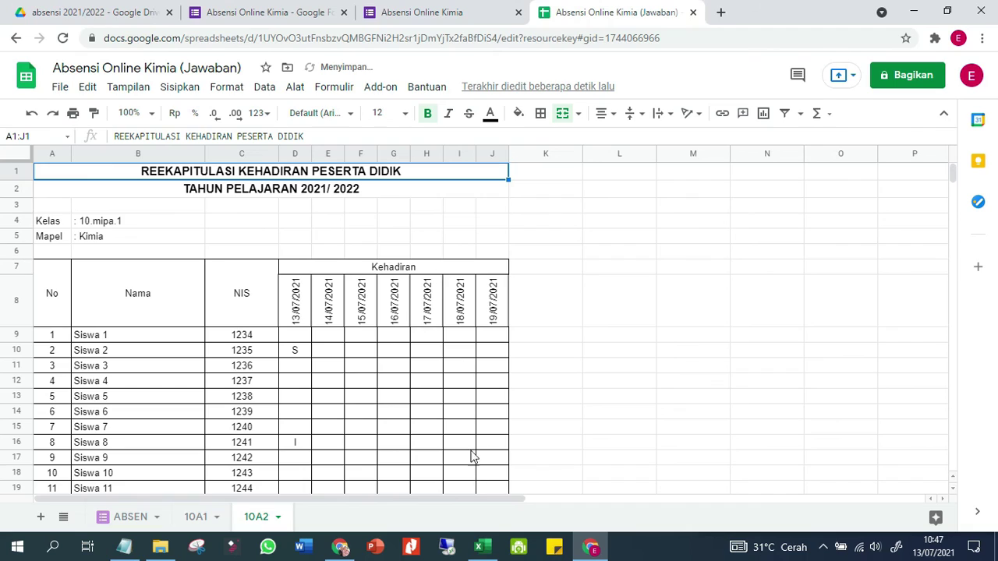
Copy Siswa 37–74 names and NIS (C41:D78) from the Excel student list
{"action": "left_click", "coordinate": [483, 546]}
{"action": "left_click_drag", "start_coordinate": [136, 225], "coordinate": [185, 448]}
{"action": "scroll", "coordinate": [186, 448], "scroll_direction": "down", "scroll_amount": 10}
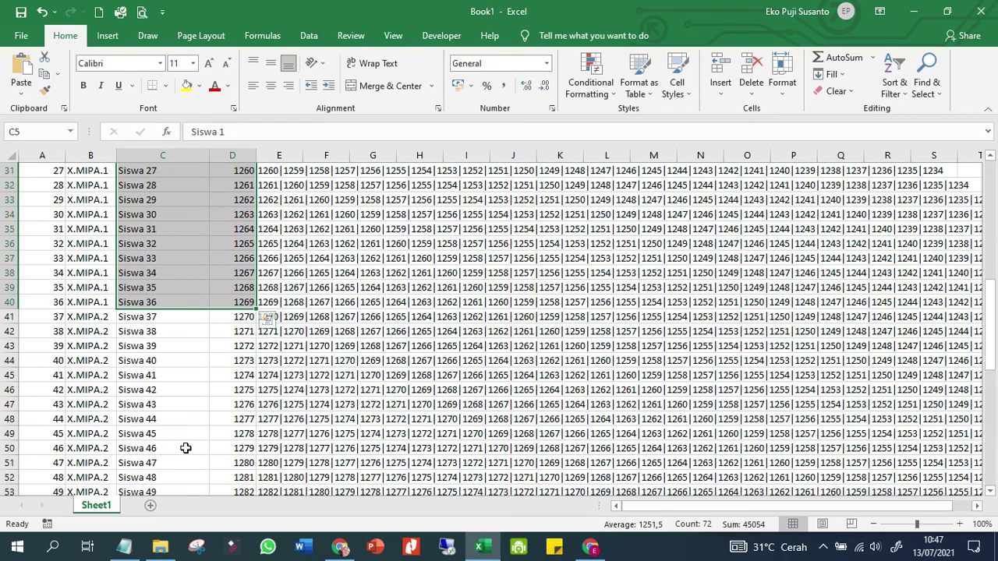
{"action": "left_click", "coordinate": [137, 317]}
{"action": "scroll", "coordinate": [245, 411], "scroll_direction": "down", "scroll_amount": 10}
{"action": "left_click", "coordinate": [245, 418], "text": "shift"}
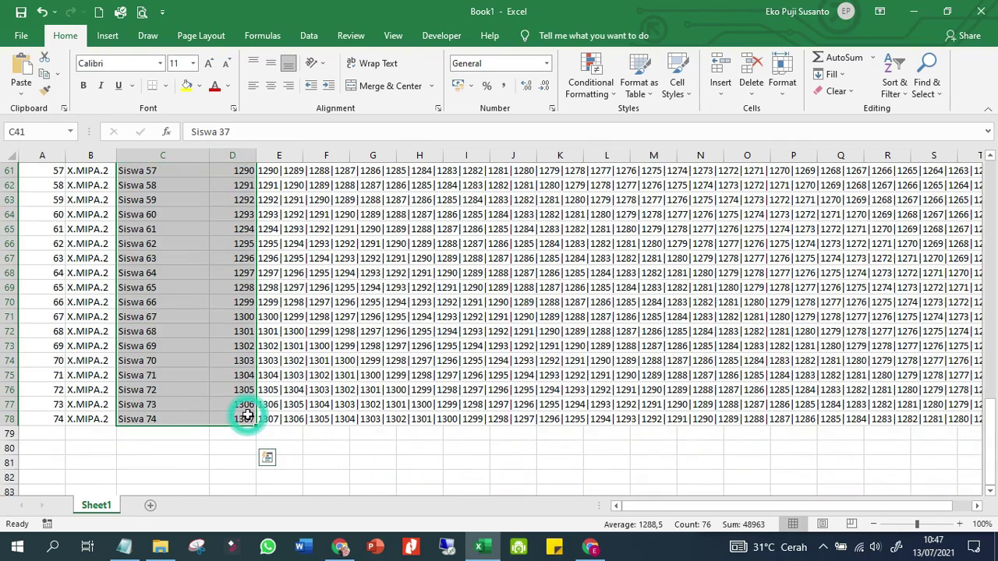
{"action": "key", "text": "ctrl+c"}
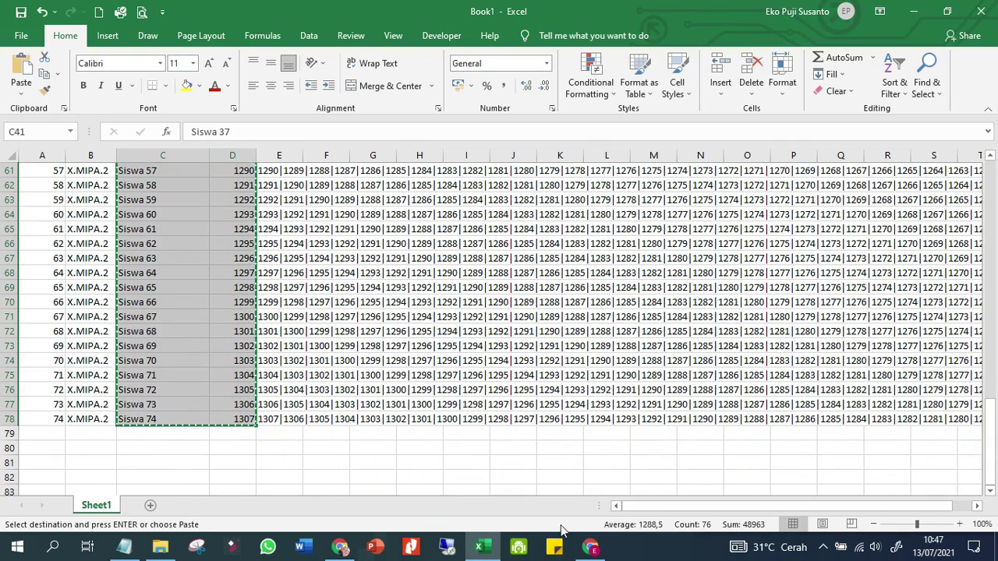
{"action": "left_click", "coordinate": [591, 548]}
Paste the copied names and NIS as values only starting at B9 of 10A2
{"action": "right_click", "coordinate": [139, 341]}
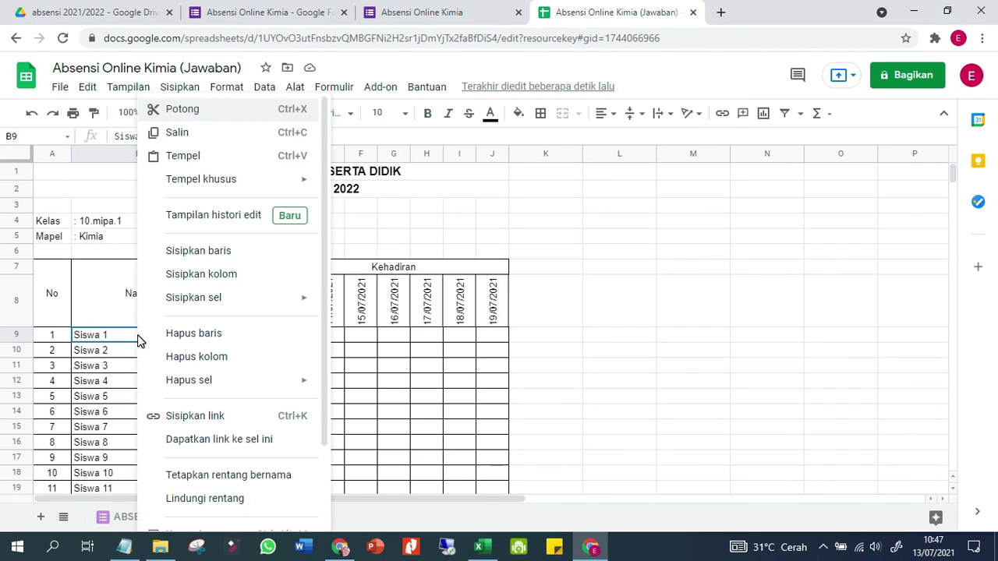
{"action": "mouse_move", "coordinate": [267, 184]}
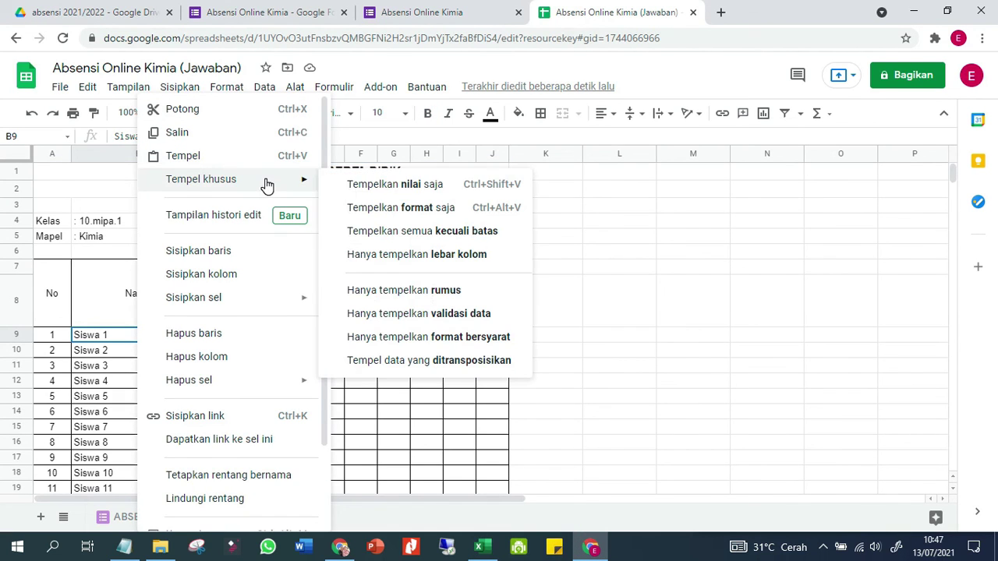
{"action": "left_click", "coordinate": [360, 184]}
{"action": "left_click", "coordinate": [616, 326]}
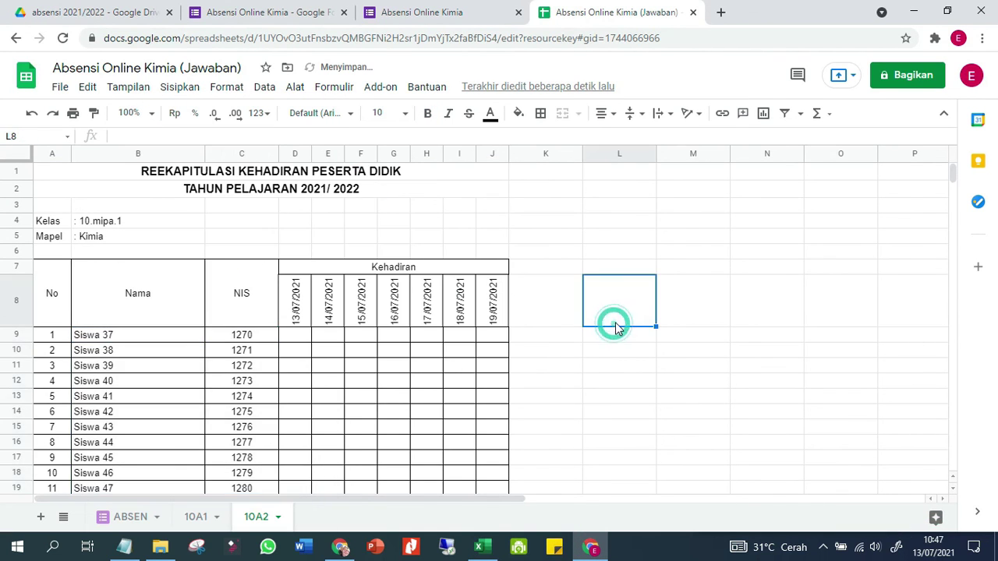
{"action": "scroll", "coordinate": [190, 434], "scroll_direction": "down", "scroll_amount": 3}
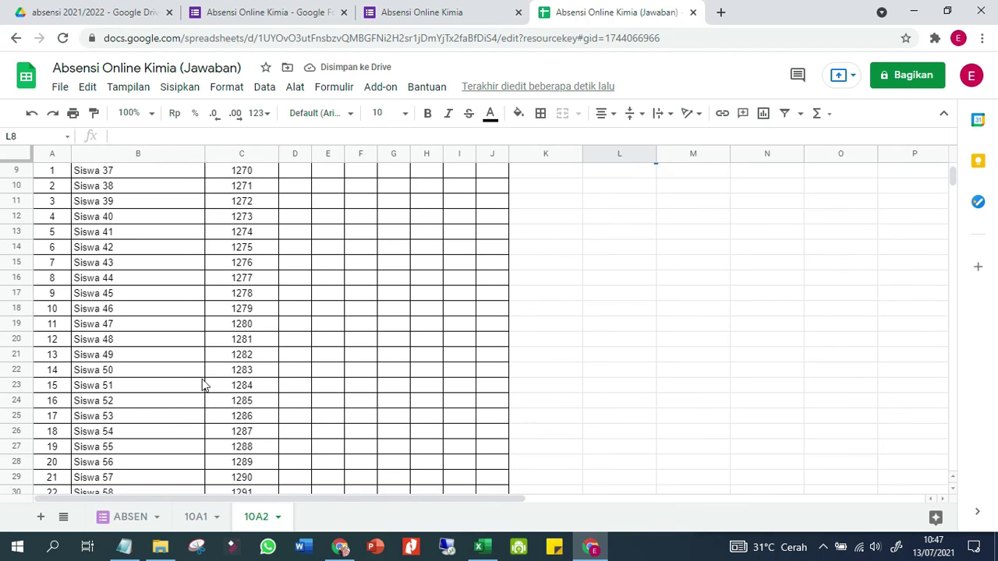
{"action": "scroll", "coordinate": [226, 343], "scroll_direction": "up", "scroll_amount": 2}
{"action": "left_click", "coordinate": [250, 351]}
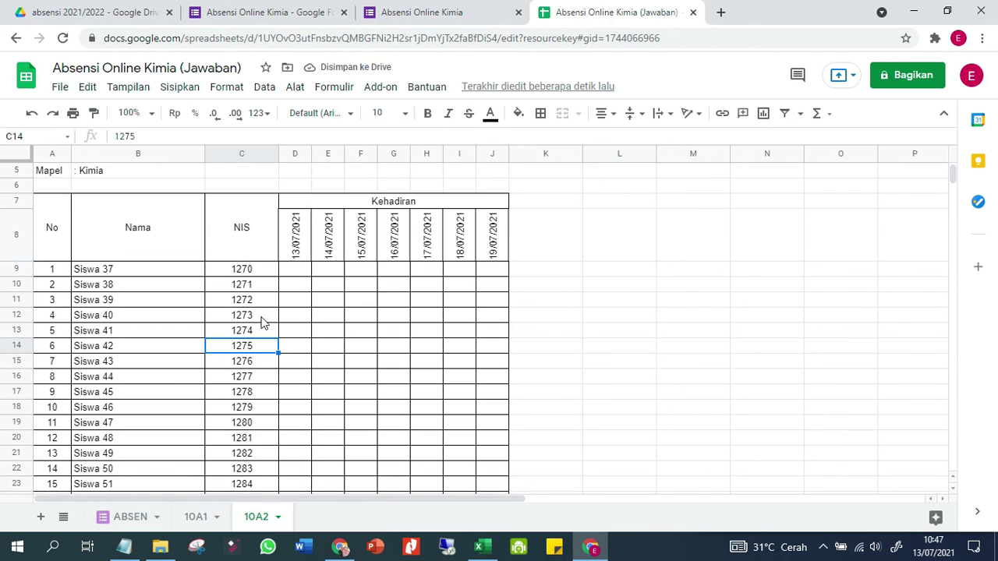
{"action": "left_click", "coordinate": [421, 14]}
Fill a new form response with NIS 1275, a short name and Hadir, then submit
{"action": "left_click", "coordinate": [343, 170]}
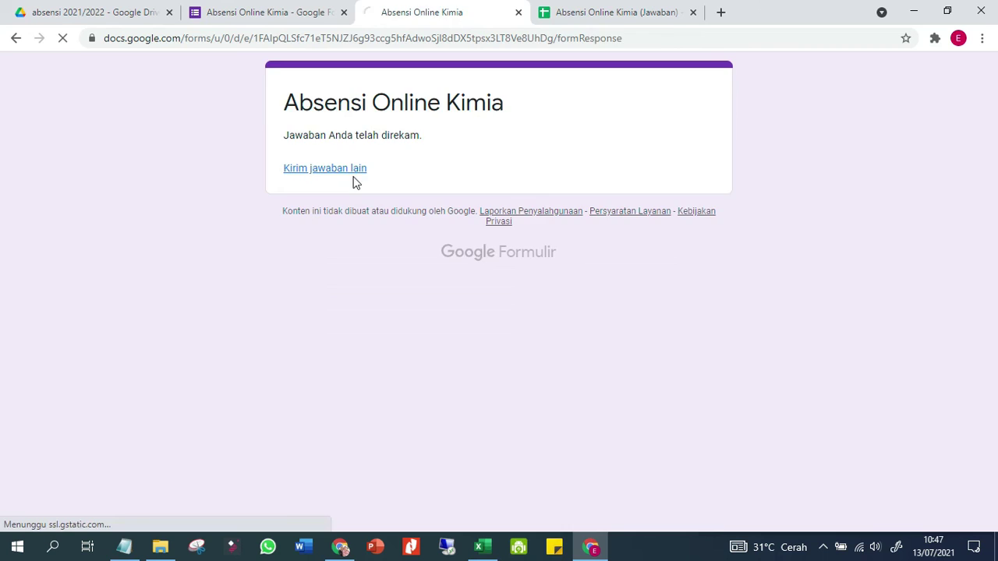
{"action": "left_click", "coordinate": [312, 264]}
{"action": "type", "text": "12"}
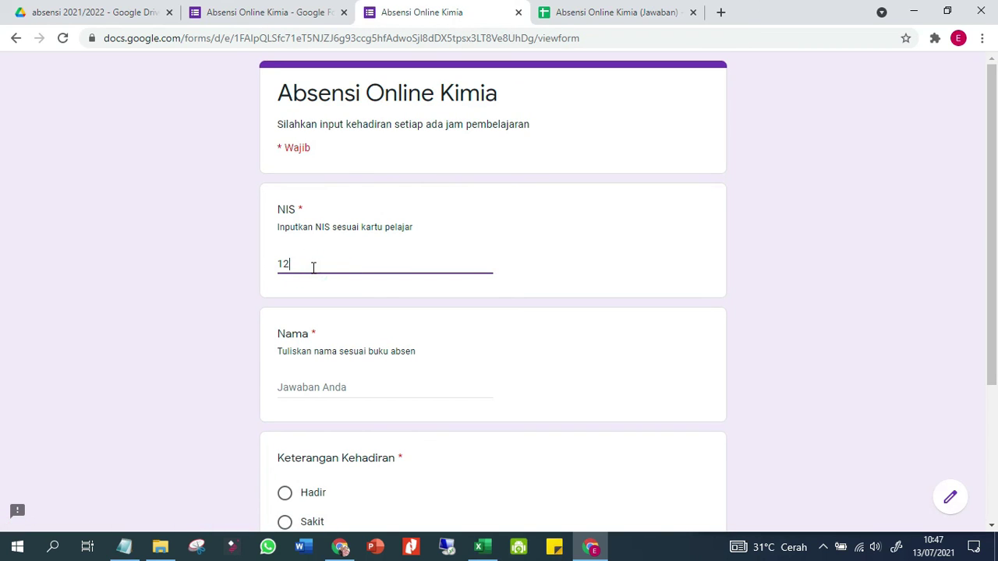
{"action": "type", "text": "75"}
{"action": "scroll", "coordinate": [320, 319], "scroll_direction": "down", "scroll_amount": 1}
{"action": "left_click", "coordinate": [322, 316]}
{"action": "type", "text": "f"}
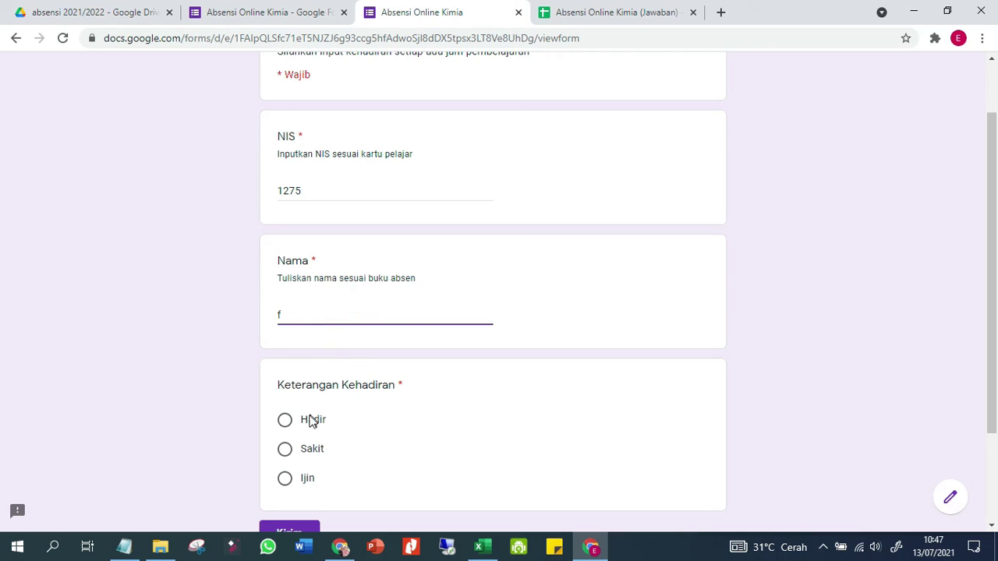
{"action": "left_click", "coordinate": [290, 427]}
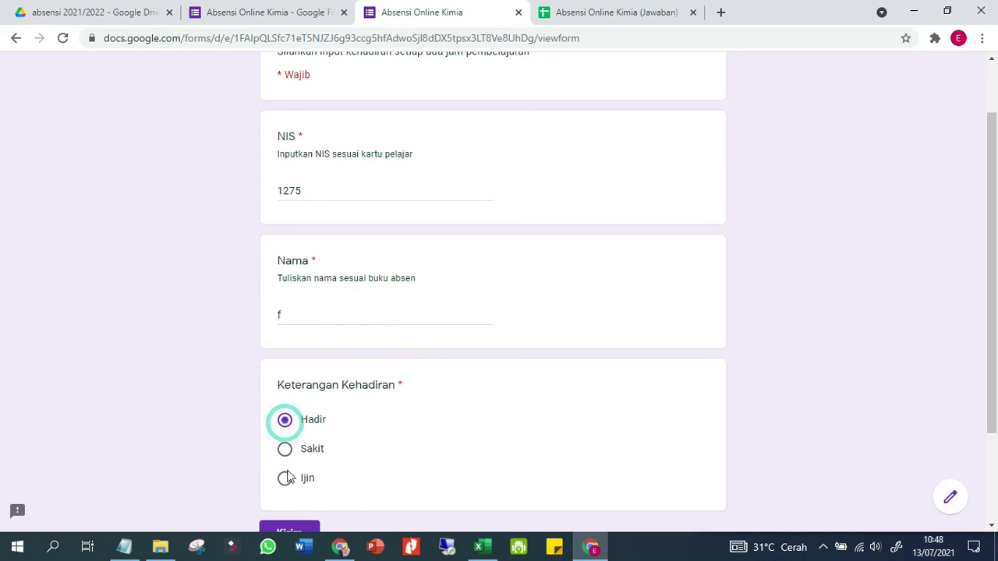
{"action": "left_click", "coordinate": [305, 527]}
Check D14's attendance lookup result for Siswa 42 in the recap grid
{"action": "left_click", "coordinate": [644, 12]}
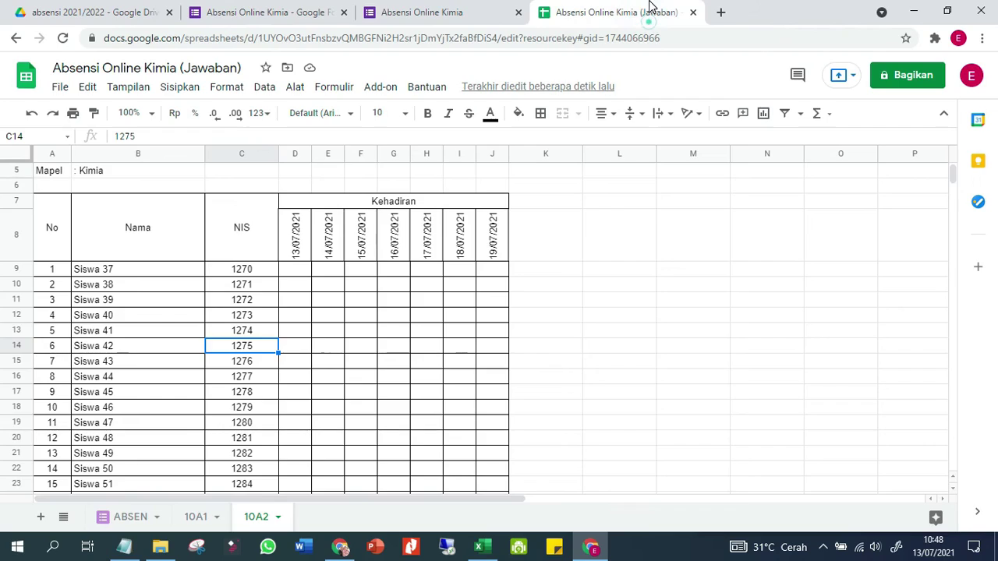
{"action": "left_click", "coordinate": [367, 412]}
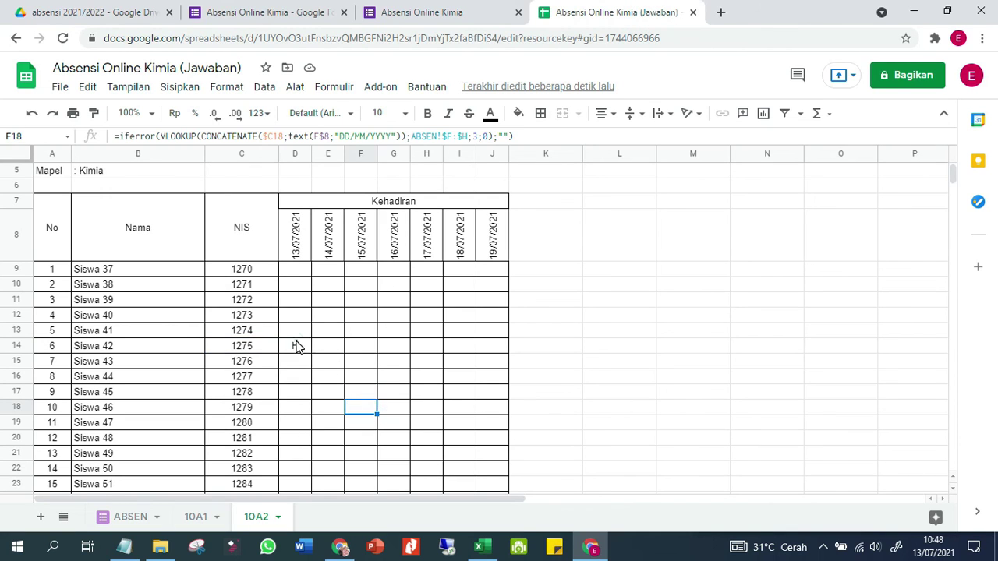
{"action": "left_click", "coordinate": [295, 346]}
{"action": "scroll", "coordinate": [460, 292], "scroll_direction": "up", "scroll_amount": 1}
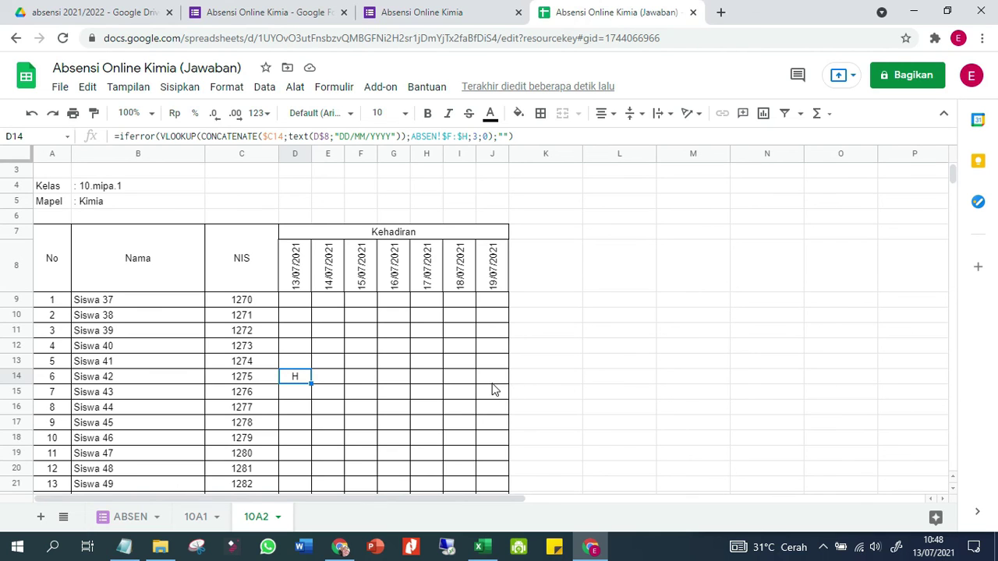
Change the ABSEN sheet's A5 timestamp date to 19 July 2021
{"action": "left_click", "coordinate": [131, 517]}
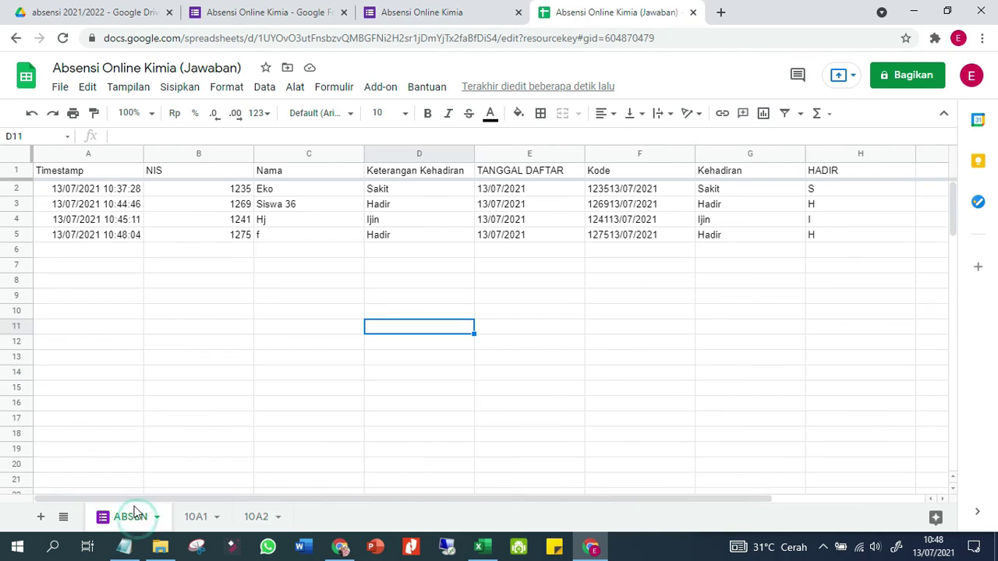
{"action": "left_click", "coordinate": [117, 234]}
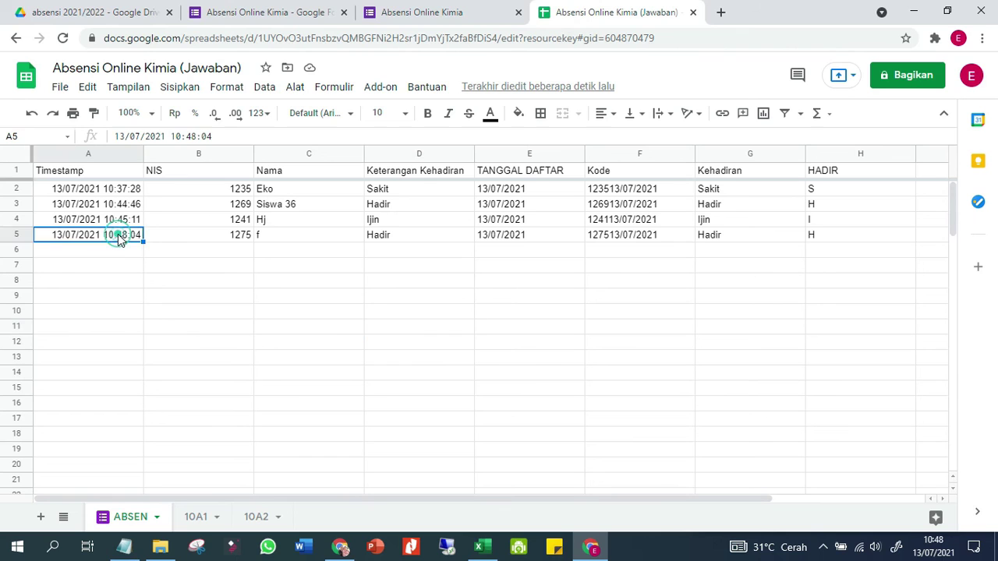
{"action": "double_click", "coordinate": [118, 234]}
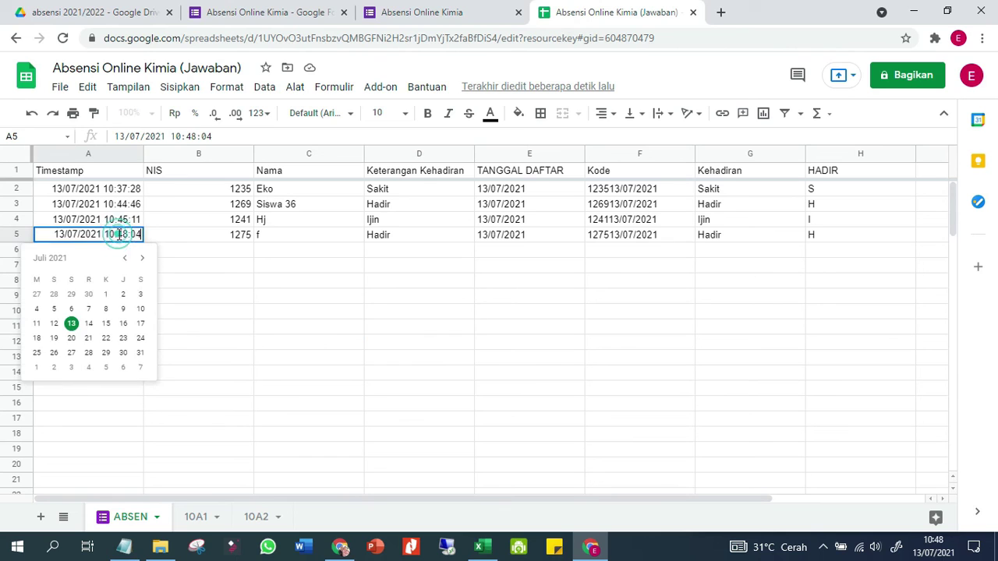
{"action": "left_click", "coordinate": [54, 339]}
{"action": "left_click", "coordinate": [253, 320]}
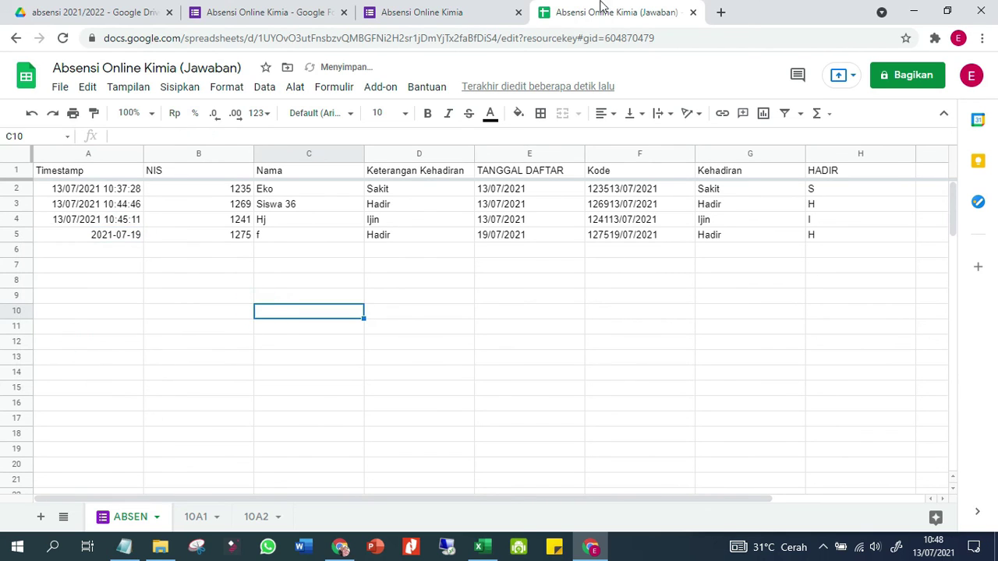
{"action": "left_click", "coordinate": [448, 12]}
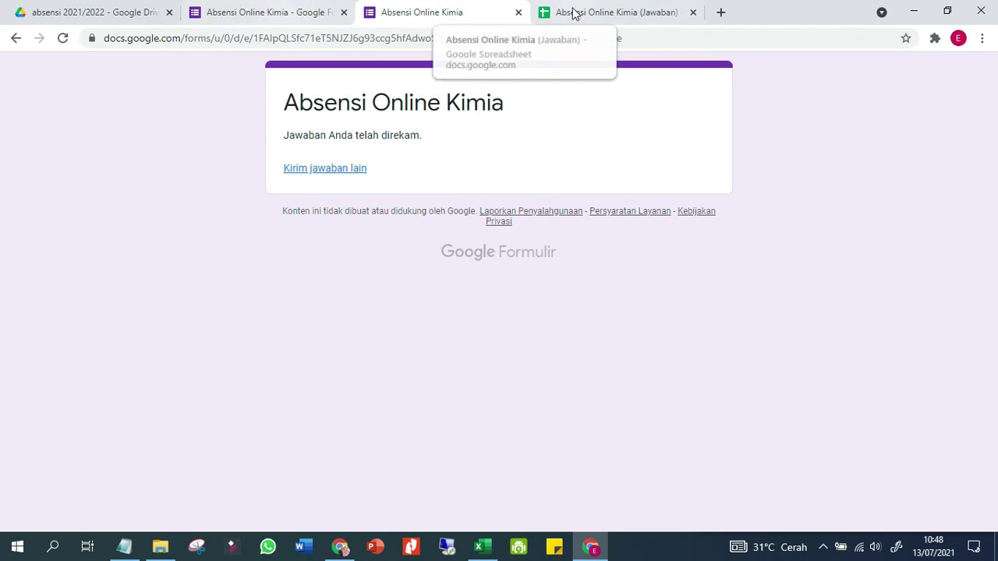
Go to the 10A2 sheet and confirm cell J14 shows H for Siswa 42 under 19/07/2021
{"action": "left_click", "coordinate": [574, 14]}
{"action": "left_click", "coordinate": [254, 515]}
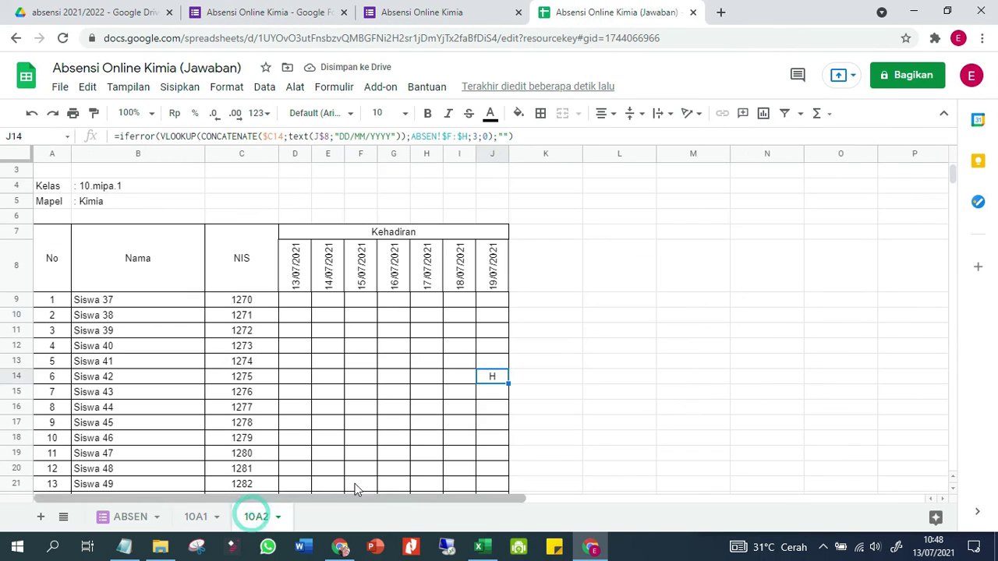
{"action": "left_click", "coordinate": [485, 392]}
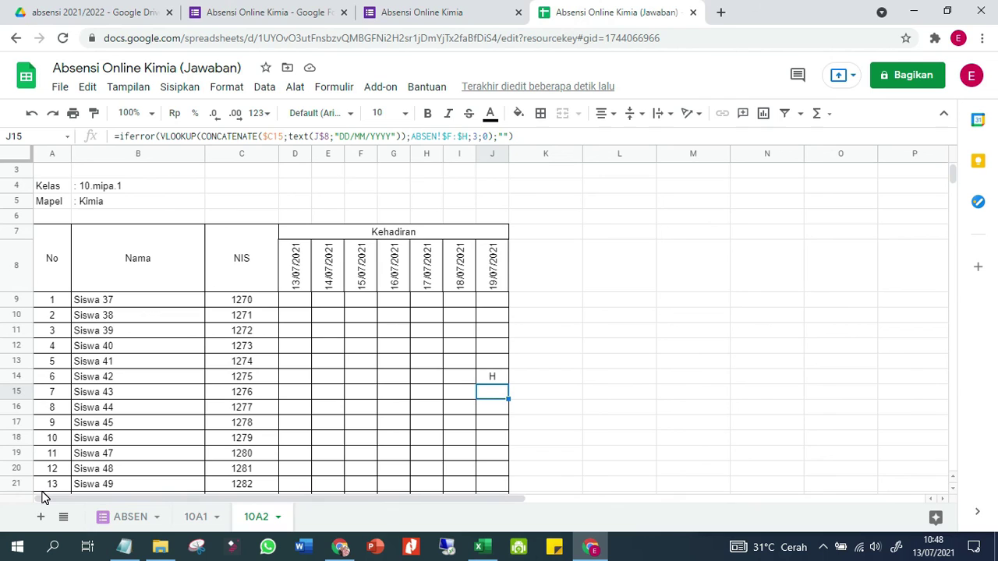
Glance at the tutorial notes, then hide them and deselect the attendance grid
{"action": "left_click", "coordinate": [124, 546]}
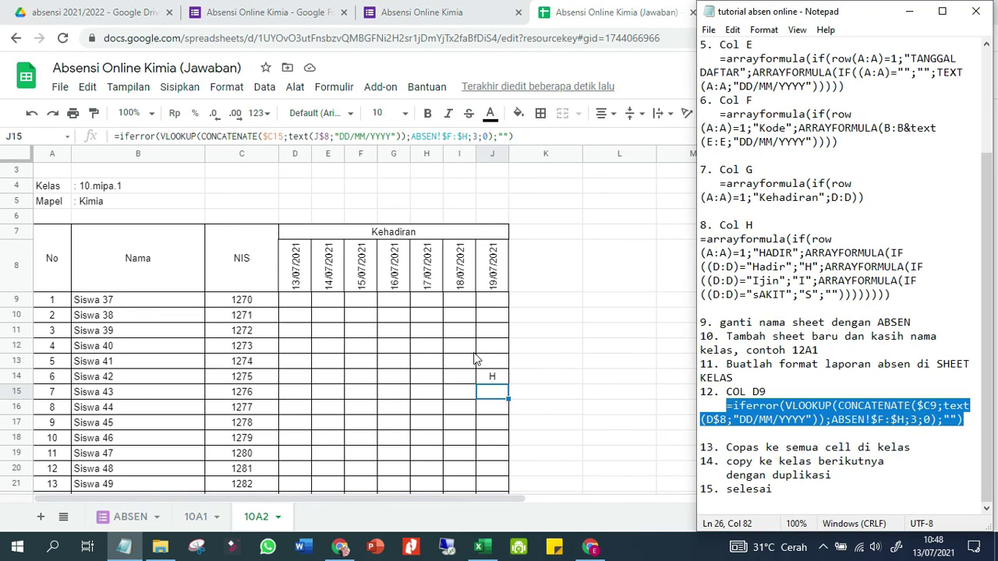
{"action": "left_click", "coordinate": [470, 352]}
{"action": "left_click", "coordinate": [552, 304]}
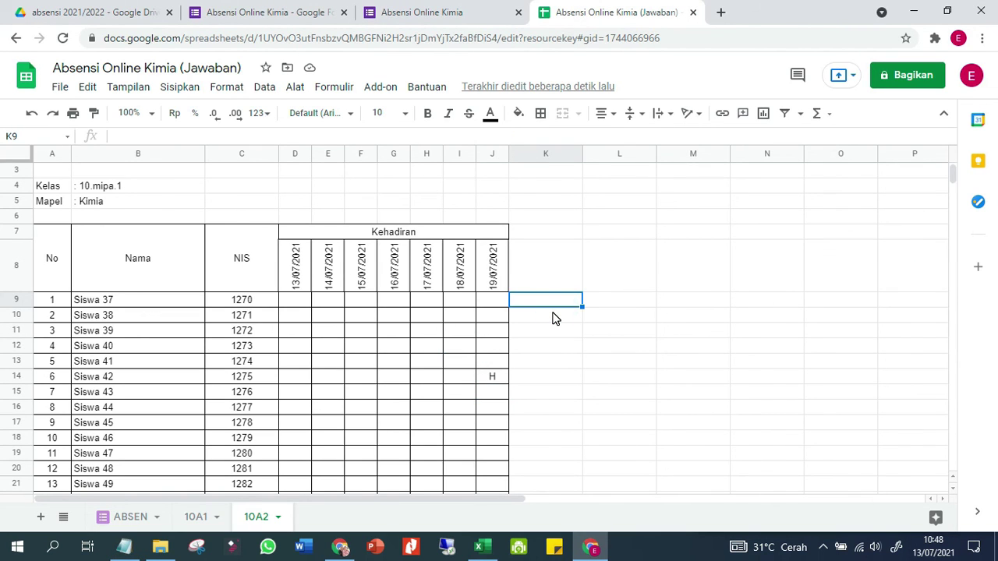